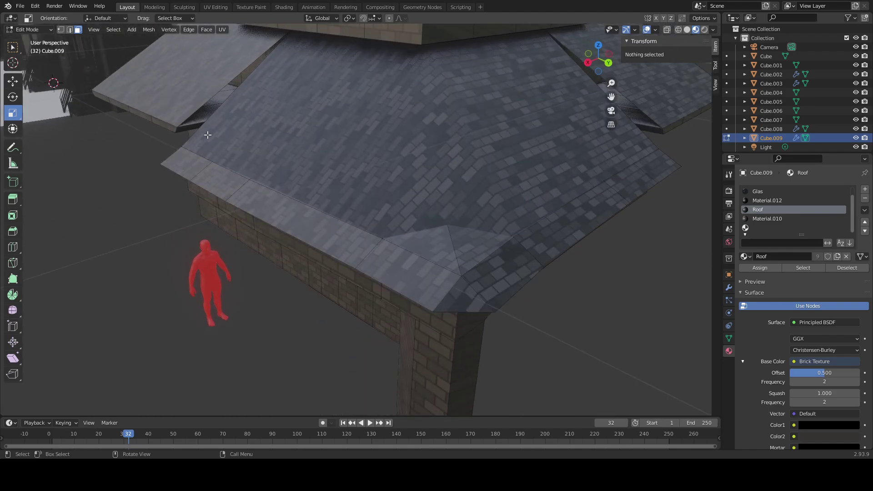
Step: Select the narrow eave faces along the lean-to roof's edge above the front window row
alt+click(207, 120)
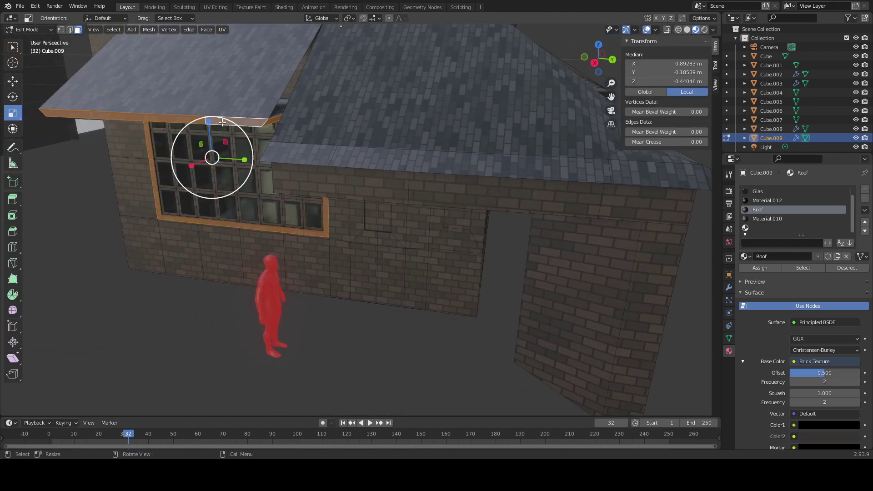
key(alt+a)
middle_drag(301, 101, 332, 96)
click(304, 88)
shift+click(164, 145)
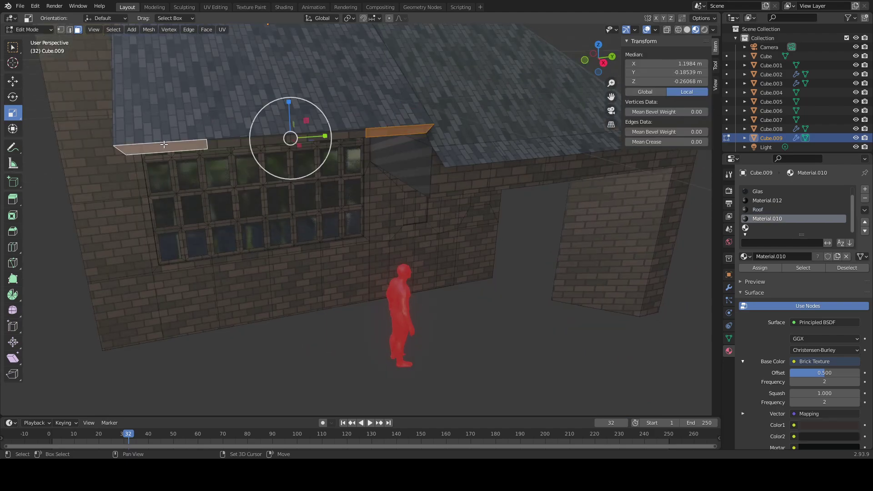
ctrl+click(284, 136)
middle_drag(352, 132, 237, 128)
shift+click(318, 130)
shift+click(202, 111)
key(g)
key(z)
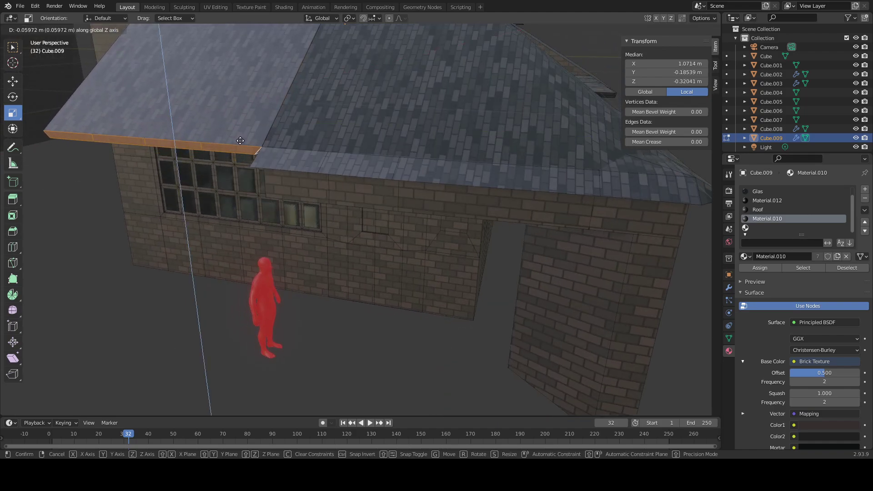
right_click(241, 141)
Step: Add the eave faces above the large window on the adjacent side of the building to the selection
middle_drag(244, 141, 238, 160)
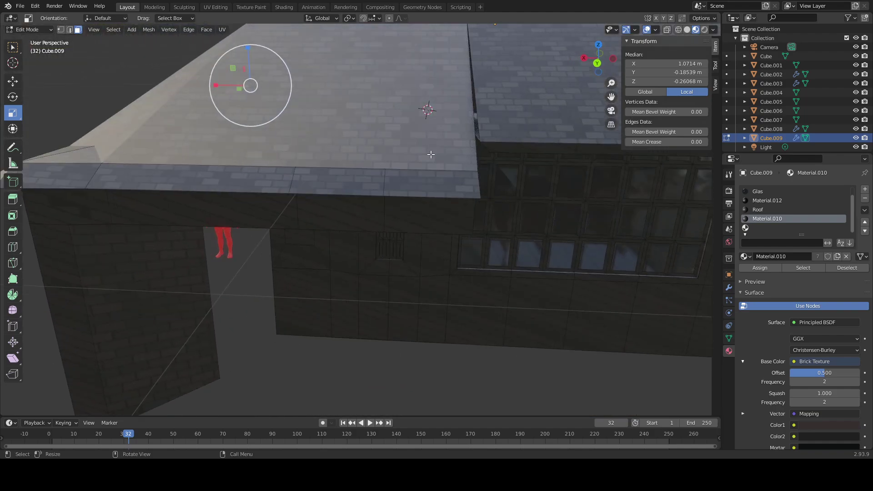
middle_drag(485, 146, 495, 100)
shift+click(490, 56)
shift+click(524, 47)
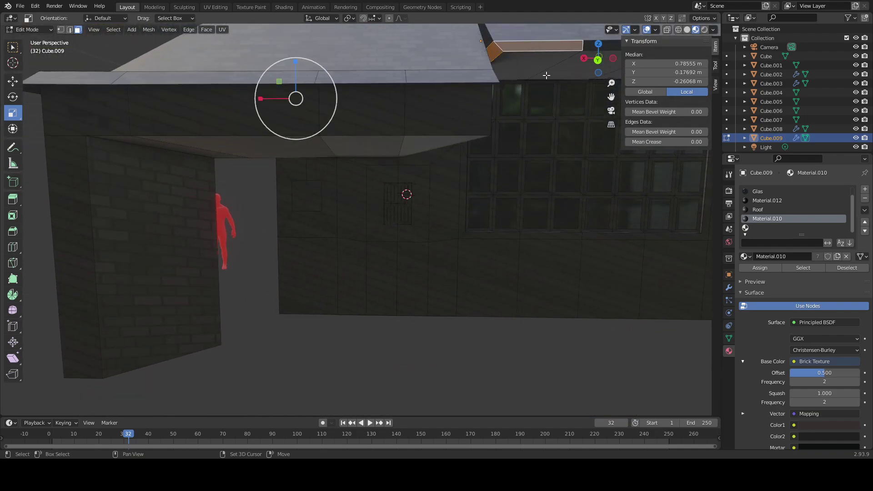
shift+middle_drag(546, 87, 342, 154)
shift+click(223, 173)
shift+click(318, 174)
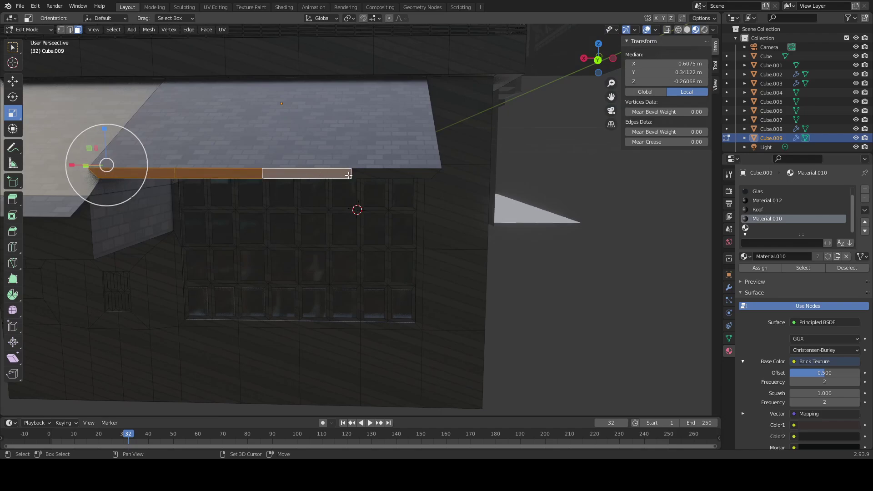
middle_drag(339, 185, 253, 191)
shift+click(294, 172)
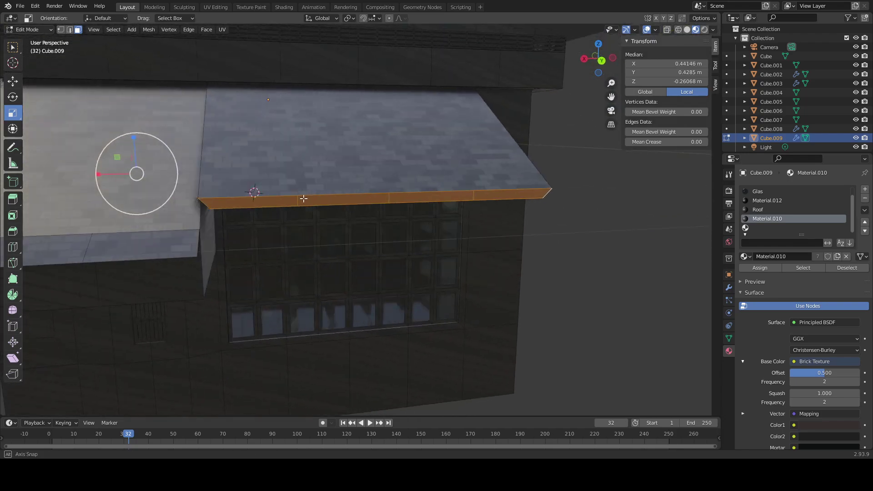
Step: Lower the selected eave faces about 0.044 m along Z, shift them slightly further down, and clear the selection
key(z)
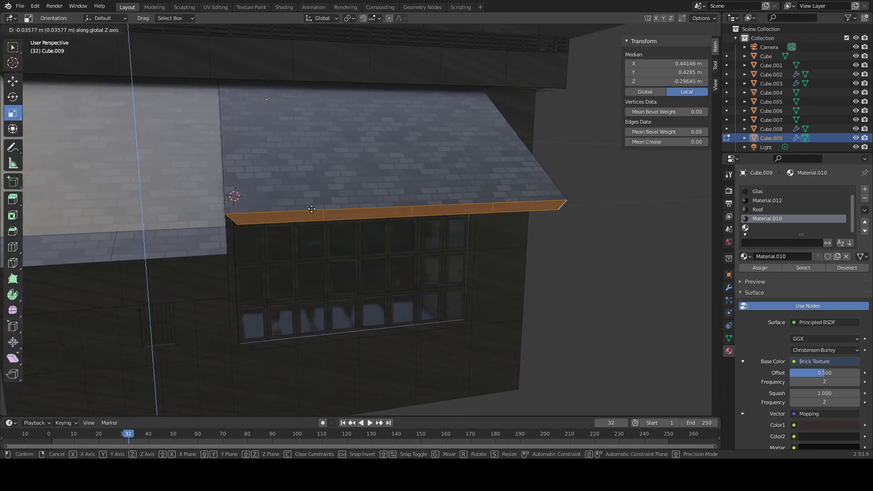
click(310, 216)
middle_drag(310, 215, 351, 218)
key(g)
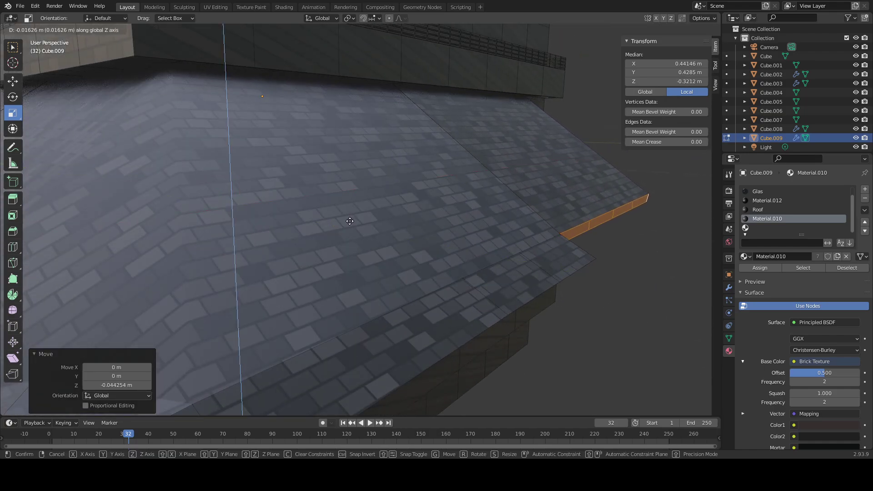
click(352, 219)
middle_drag(431, 240, 494, 224)
scroll(488, 237, down, 7)
click(524, 222)
scroll(455, 226, down, 2)
Step: Extrude the end edge of the front roof overhang strip about 0.60 m along negative Y, above the windows
middle_drag(381, 229, 456, 220)
key(2)
scroll(407, 252, up, 6)
scroll(456, 220, up, 5)
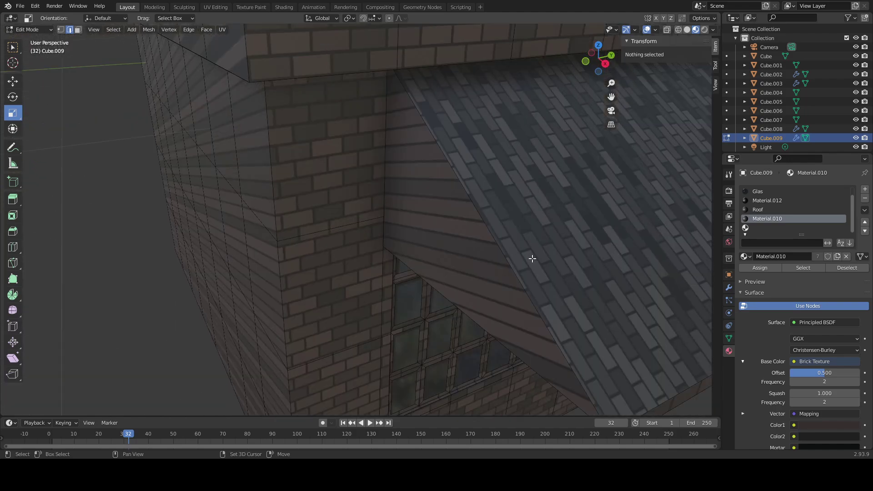
shift+middle_drag(532, 257, 512, 218)
click(521, 203)
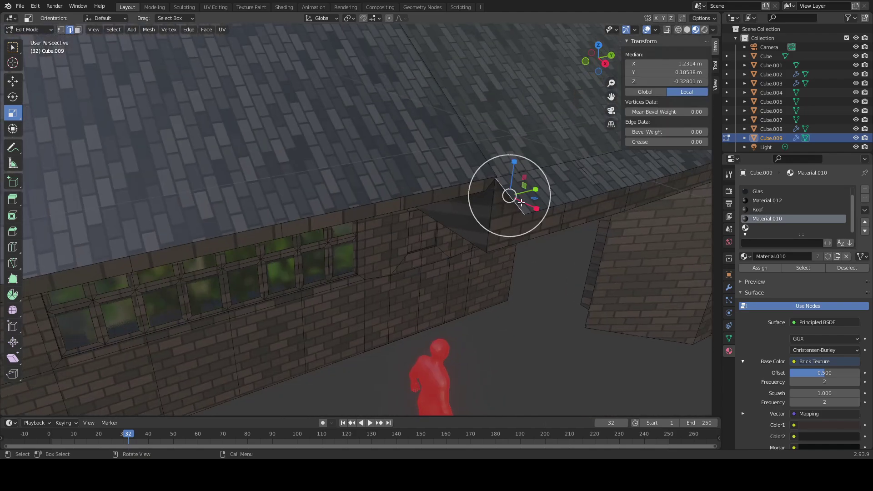
key(g)
key(y)
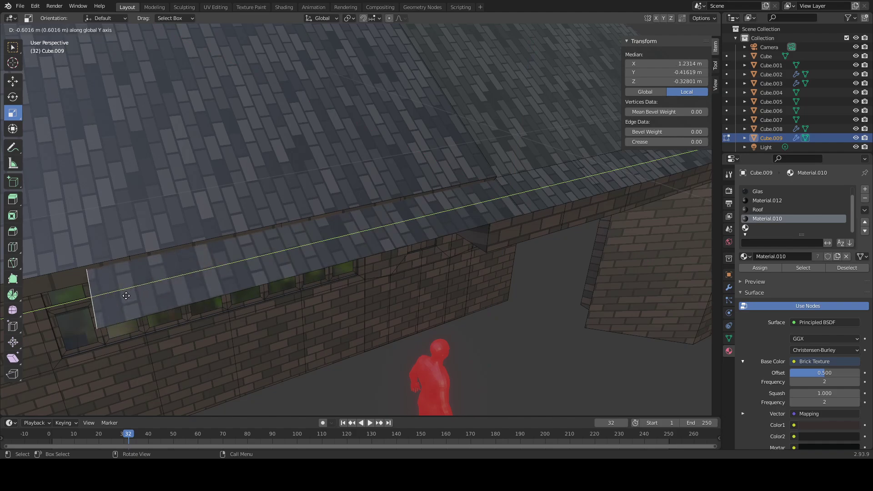
click(233, 282)
middle_drag(232, 281, 228, 281)
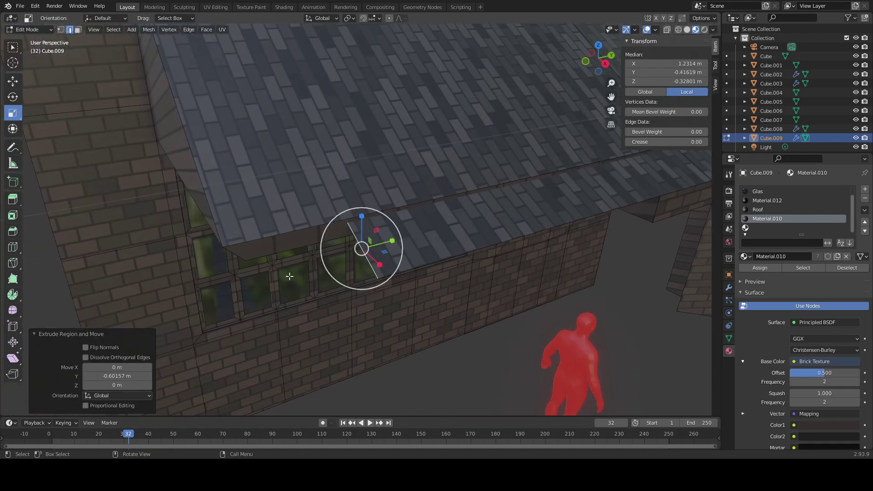
Step: Extend the front strip's end edge about 0.14 m further along negative Y to the roof corner
key(g)
key(y)
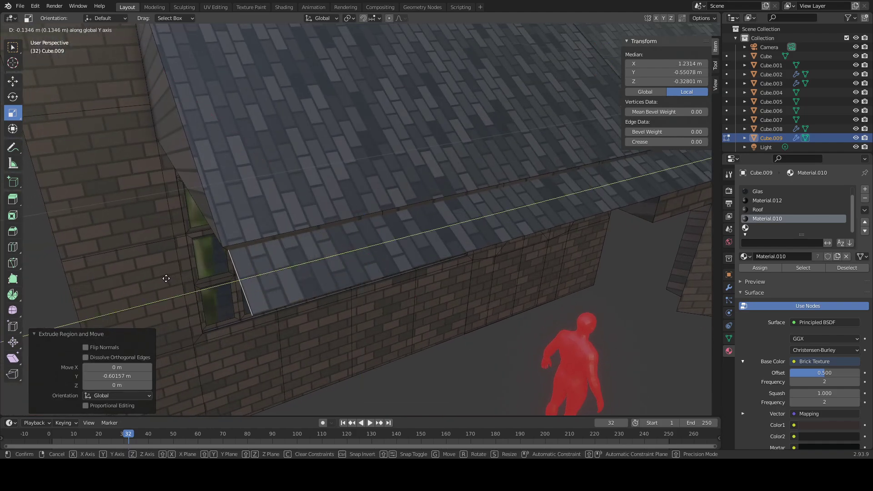
click(165, 278)
Step: Extrude the end edge of the adjacent side's overhang strip about 0.74 m along negative X
middle_drag(165, 279, 324, 245)
click(351, 275)
scroll(357, 279, up, 5)
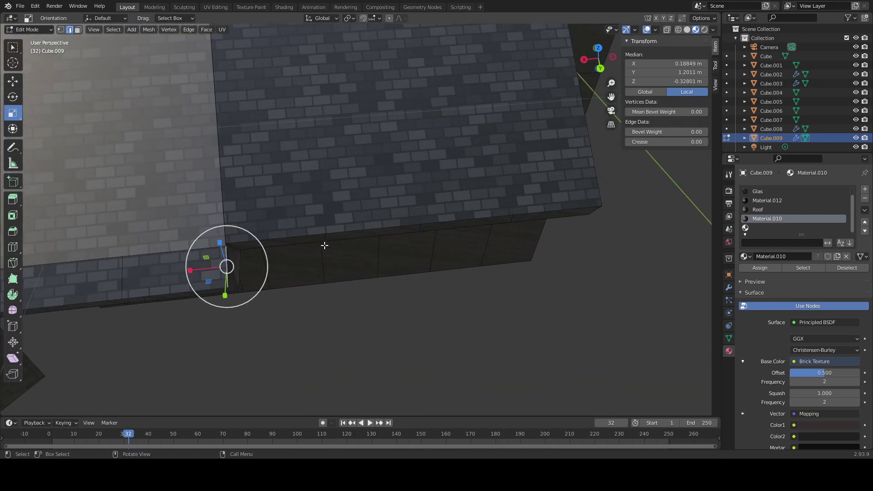
key(g)
key(x)
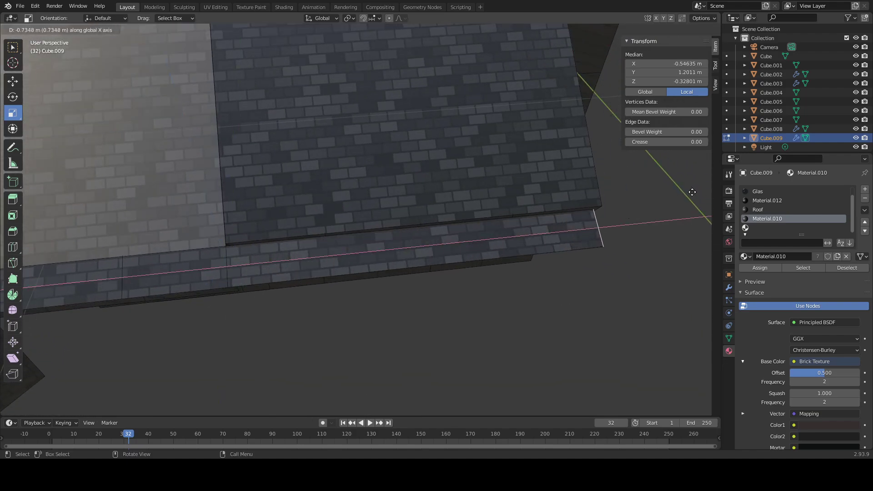
click(699, 191)
middle_drag(699, 190, 579, 220)
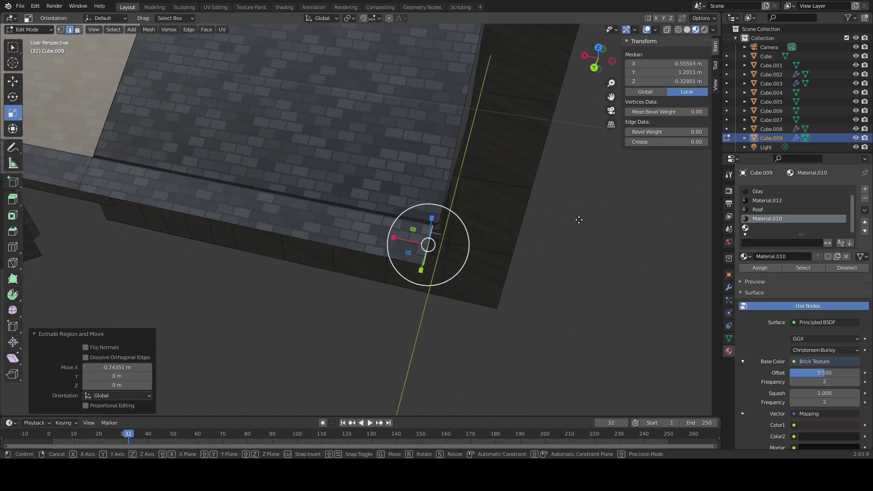
Step: Try to extend the adjacent strip's end edge further along negative X and undo the attempts
key(g)
key(x)
click(611, 223)
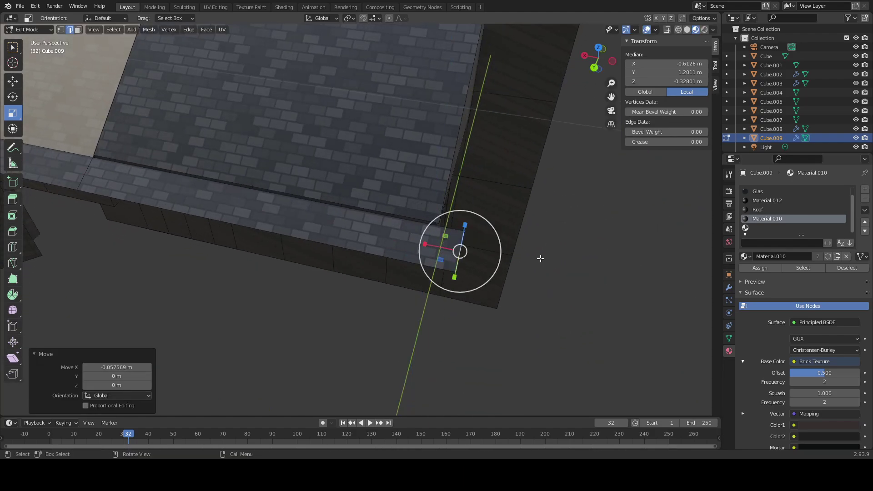
key(ctrl+z)
key(g)
key(x)
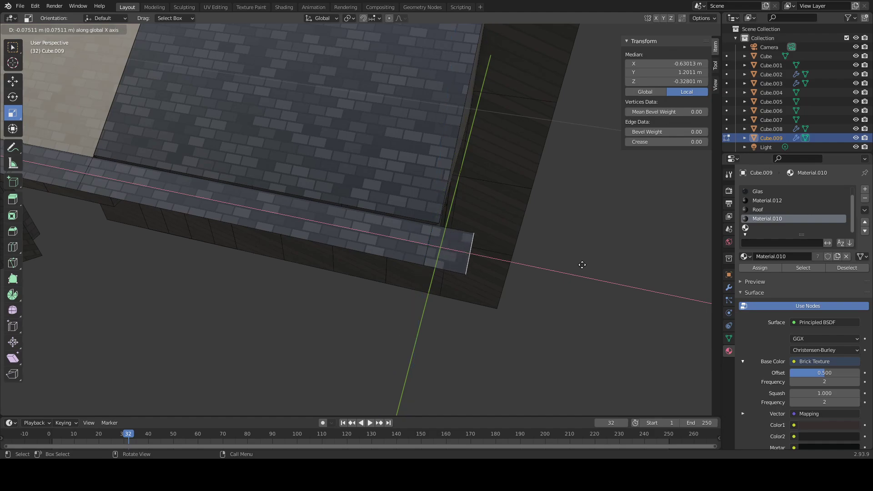
right_click(582, 265)
key(g)
middle_drag(582, 265, 587, 265)
right_click(582, 264)
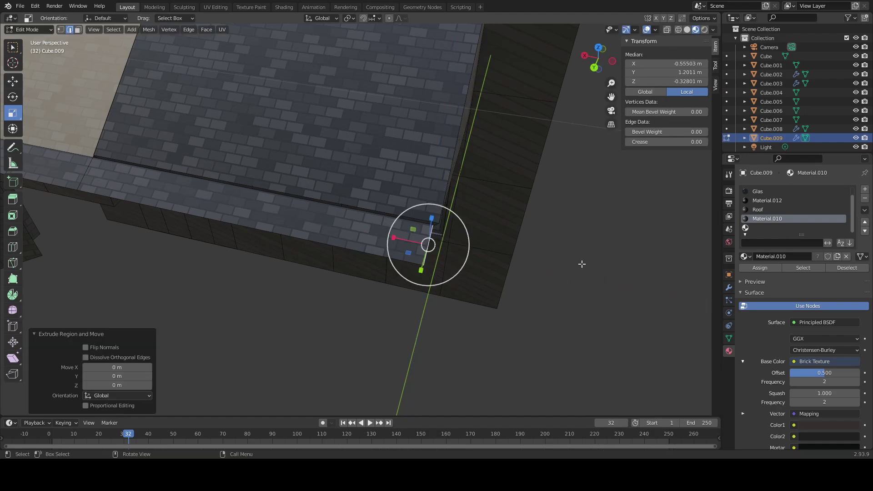
key(ctrl+z)
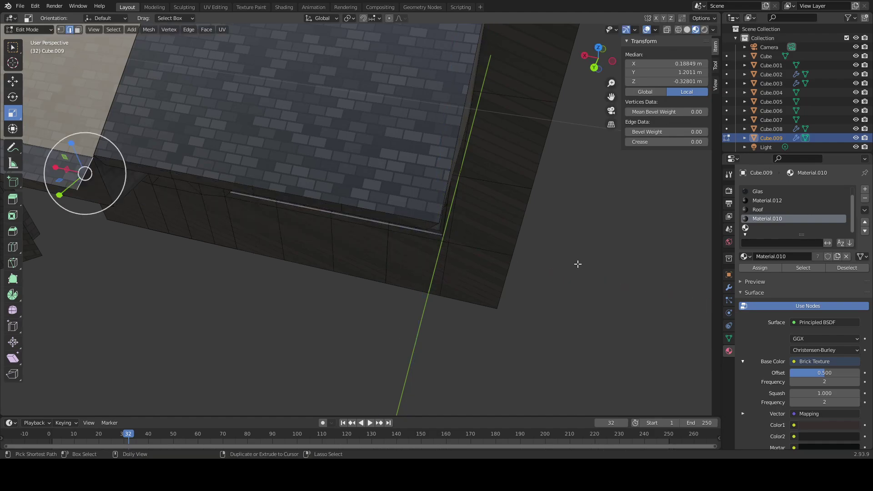
key(ctrl+shift+z)
Step: Move the adjacent strip's end edge about 0.011 m along negative X and extrude a short corner piece from it
key(g)
middle_drag(573, 262, 579, 262)
click(579, 263)
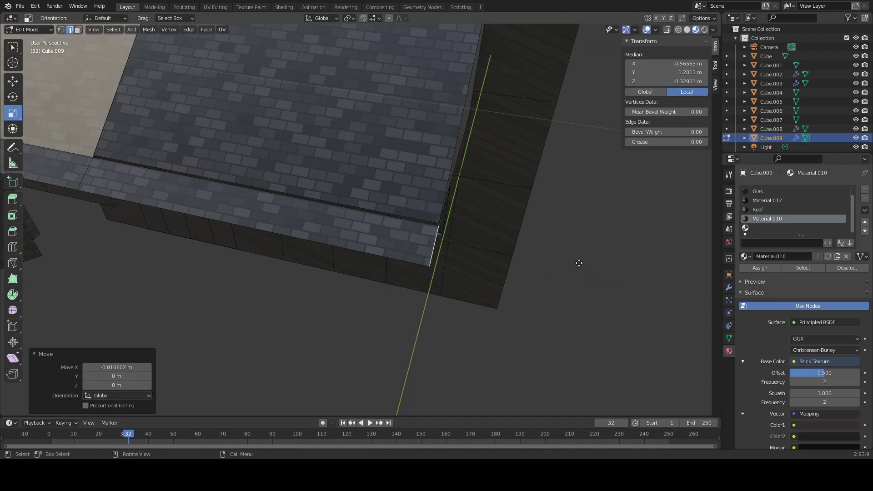
key(g)
key(x)
click(614, 264)
middle_drag(614, 265, 552, 270)
Step: Extrude the inner edge of the adjacent strip's corner piece along Y back to the building wall
click(230, 299)
click(143, 250)
key(g)
key(y)
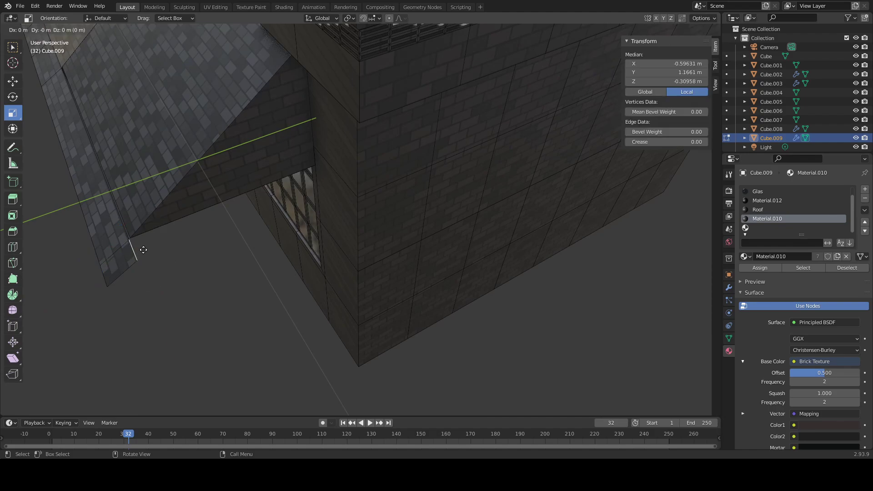
click(342, 197)
middle_drag(249, 226, 300, 242)
scroll(300, 242, down, 2)
click(309, 279)
middle_drag(309, 280, 363, 232)
Step: Select the end edge of the overhang strip on the front side with the human figure
click(213, 215)
middle_drag(213, 215, 225, 243)
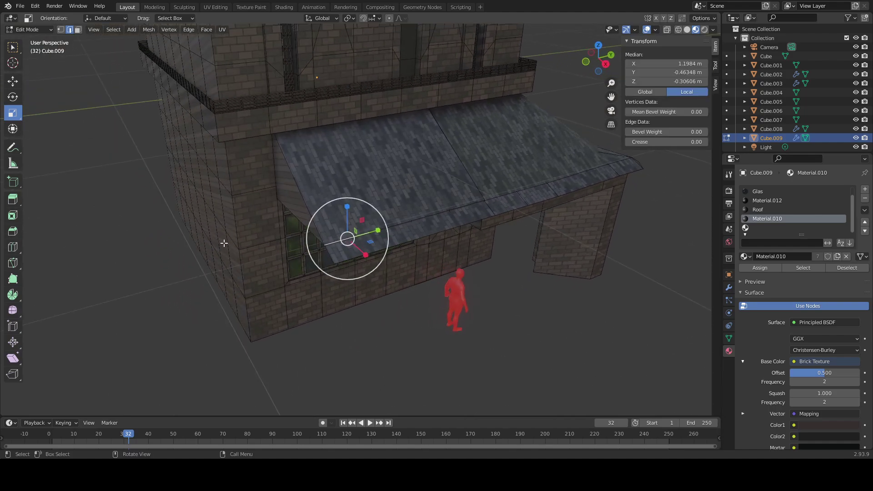
scroll(400, 312, up, 6)
scroll(400, 312, down, 3)
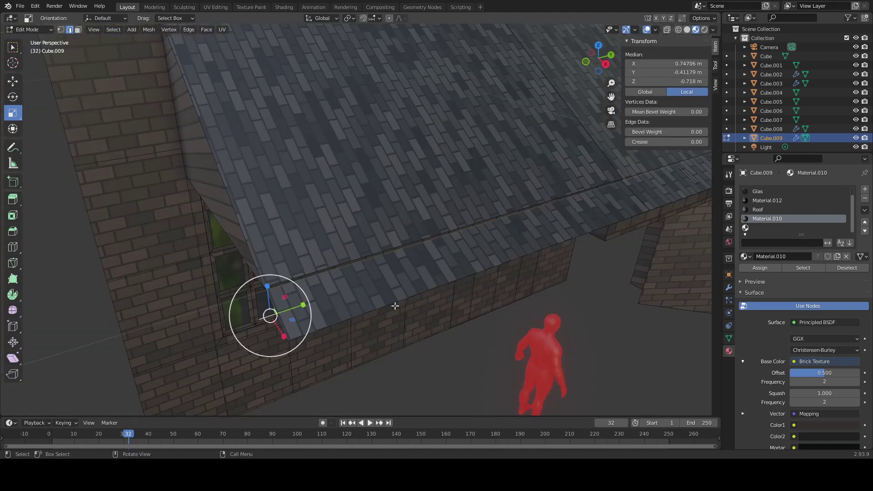
key(r)
key(x)
key(y)
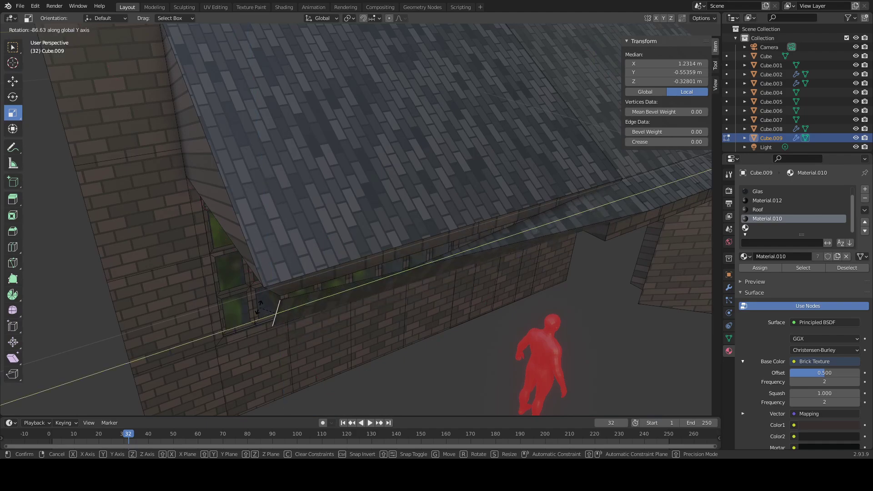
key(Escape)
Step: Extrude a short corner piece about 0.06 m along negative Y from the front strip's end edge
key(g)
key(y)
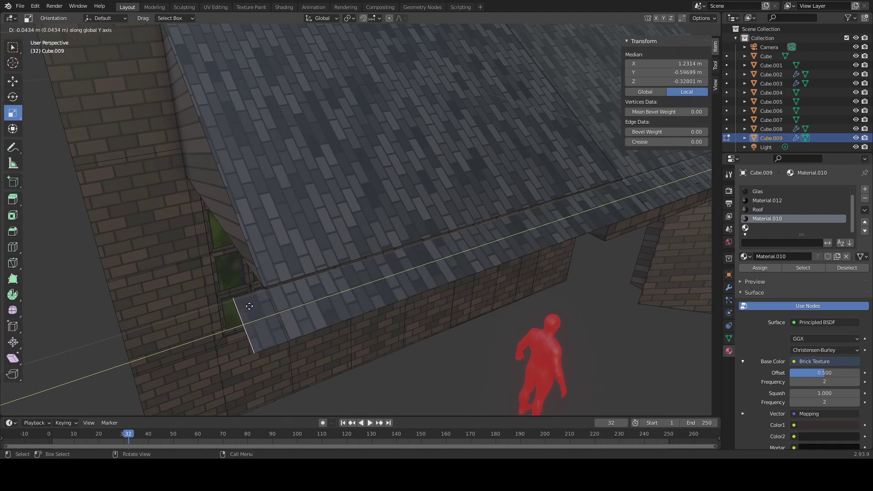
click(234, 308)
Step: Extrude the inner edge of the front corner piece about 0.46 m along negative X into the building wall
click(252, 293)
middle_drag(236, 314, 304, 293)
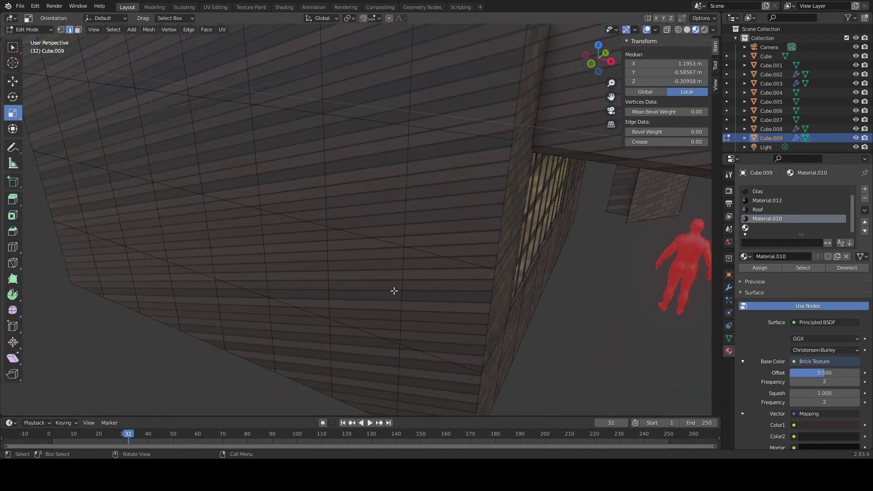
middle_drag(423, 299, 385, 320)
key(g)
key(x)
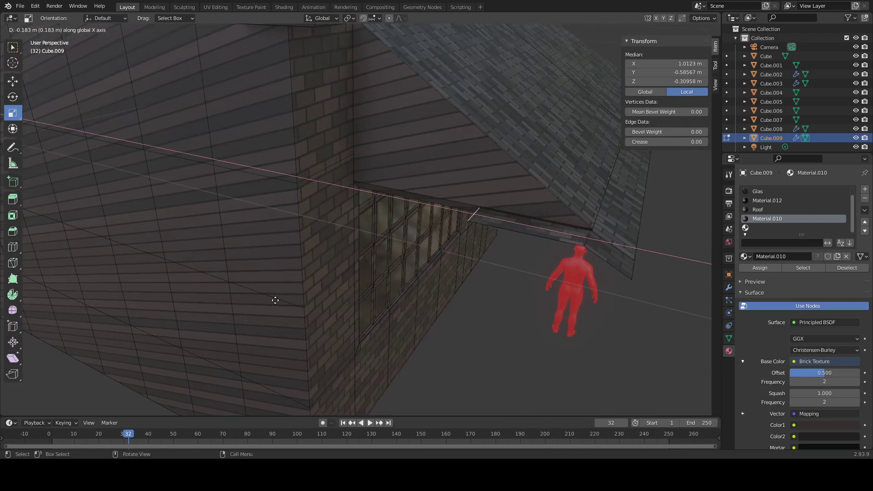
click(133, 281)
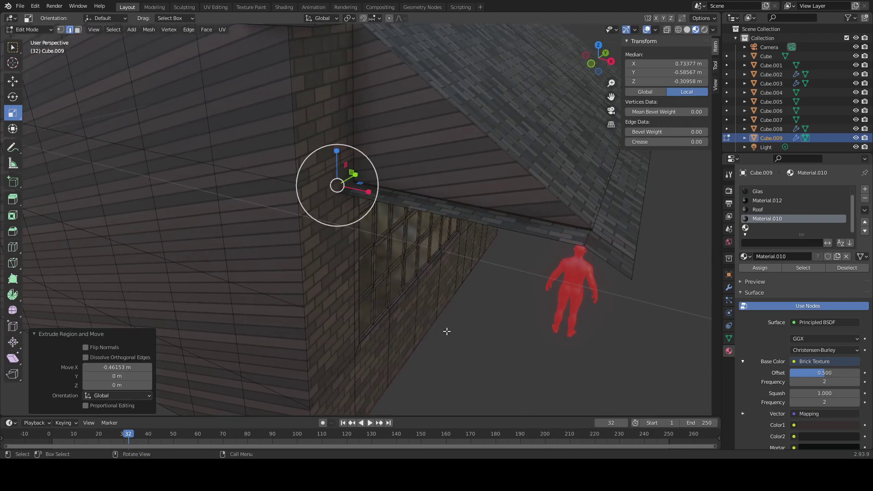
Step: Rotate the outer long edge of the new side strip 55° about the X axis
scroll(447, 331, down, 6)
middle_drag(459, 321, 503, 337)
key(Tab)
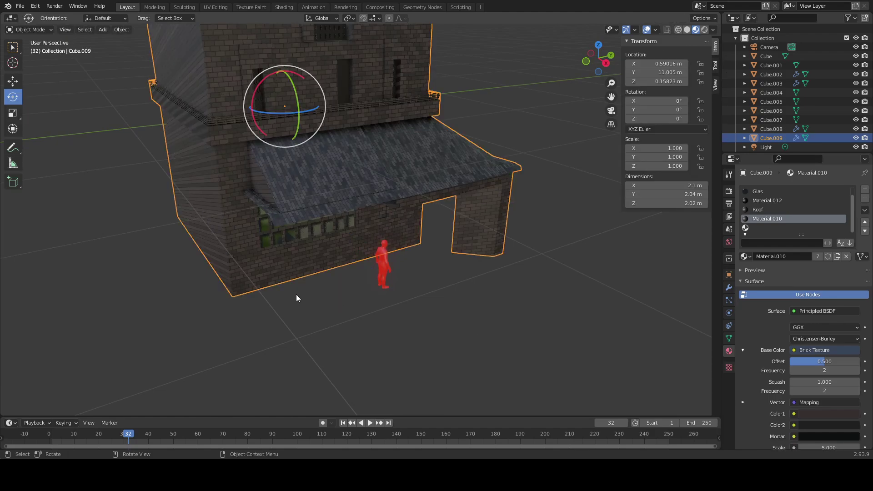
scroll(293, 293, up, 3)
key(Tab)
scroll(279, 293, up, 5)
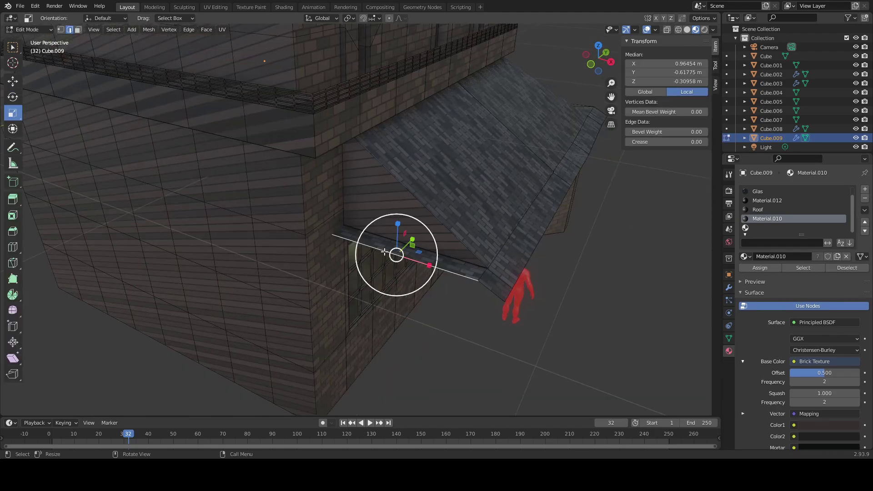
click(13, 97)
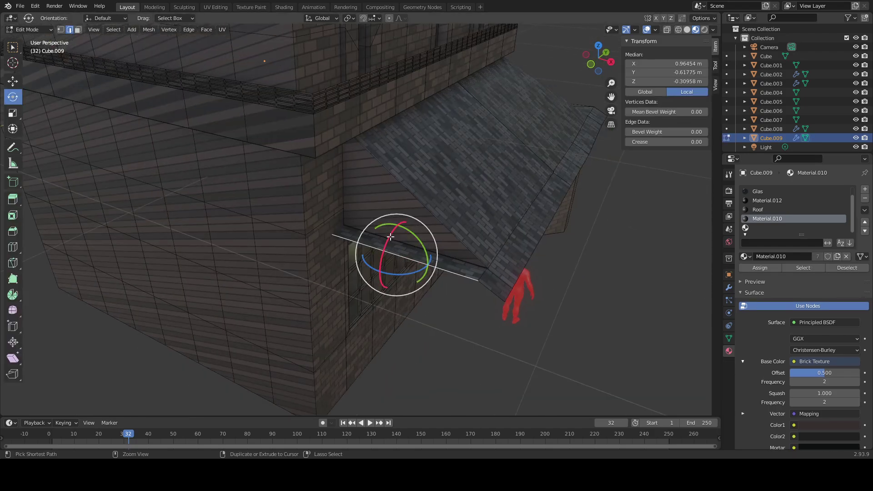
drag(391, 237, 380, 249)
scroll(403, 260, up, 6)
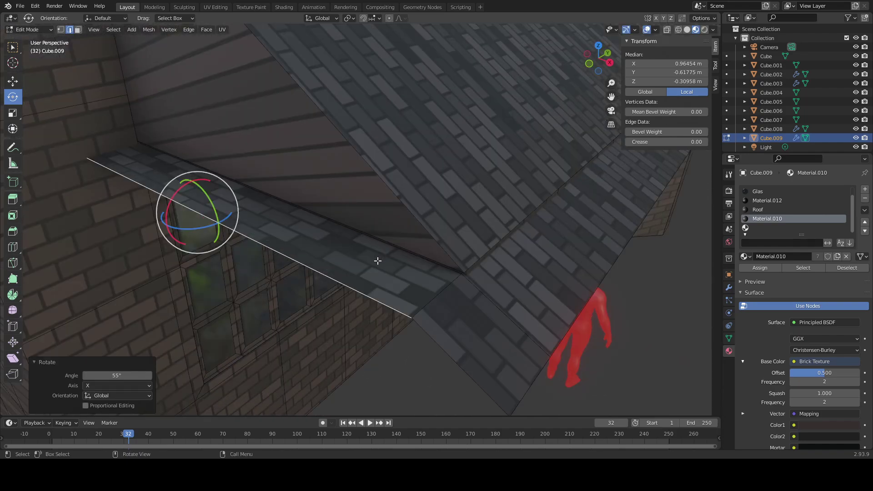
Step: Select the face of the new side overhang strip and rotate it 10° about the X axis
key(3)
click(369, 262)
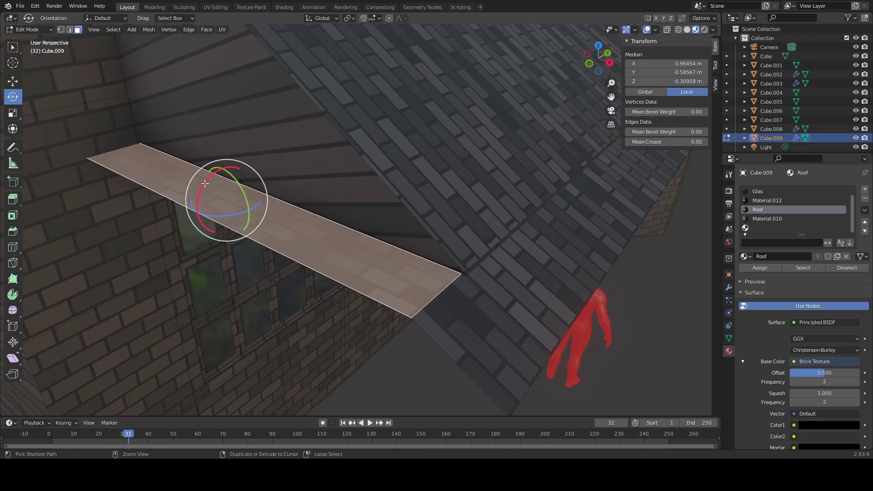
drag(202, 186, 202, 197)
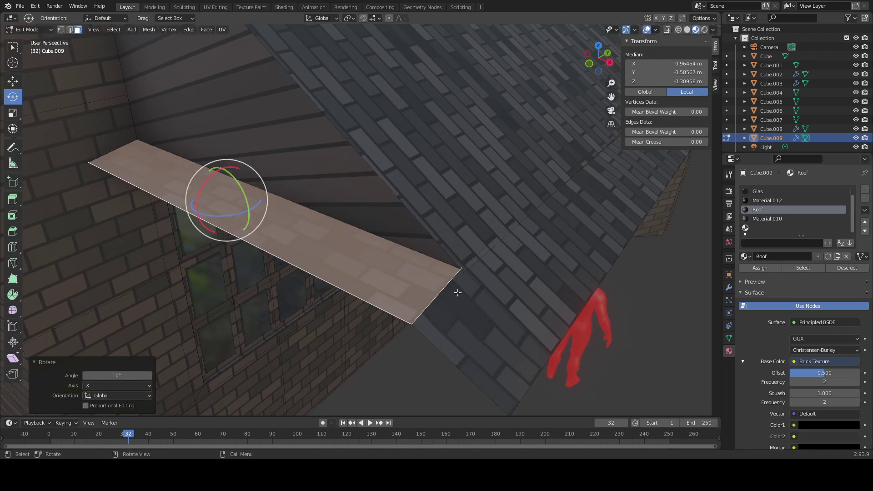
Step: Rotate the short overhang strip above the window on the opposite roof end by -5° about the Y axis
scroll(460, 292, down, 4)
middle_drag(470, 285, 415, 277)
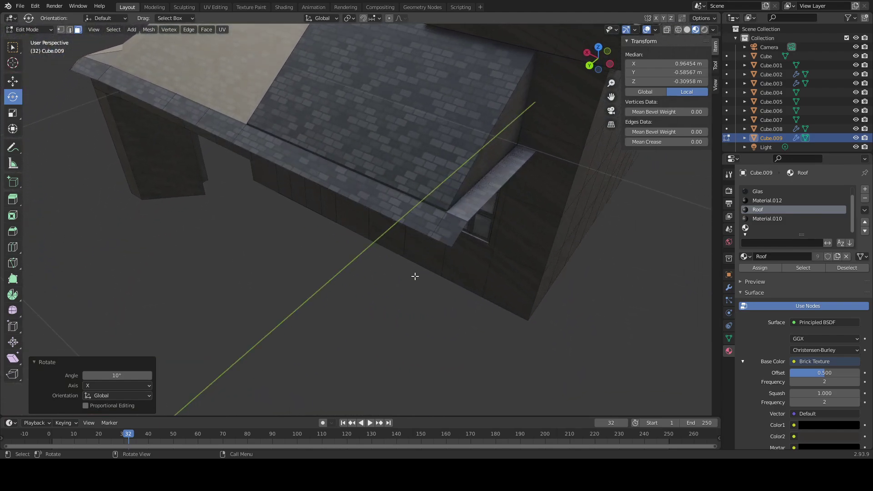
scroll(449, 264, up, 2)
click(520, 214)
middle_drag(521, 215, 499, 201)
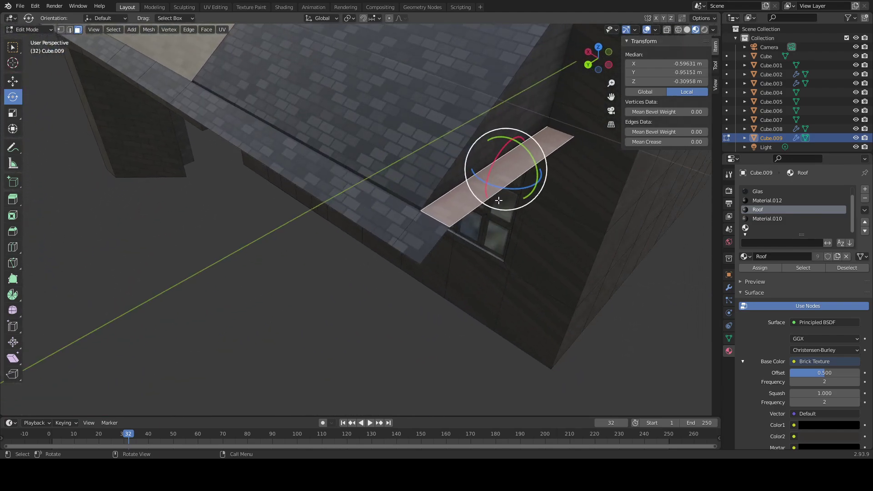
drag(528, 156, 540, 174)
ctrl+click(534, 170)
click(531, 181)
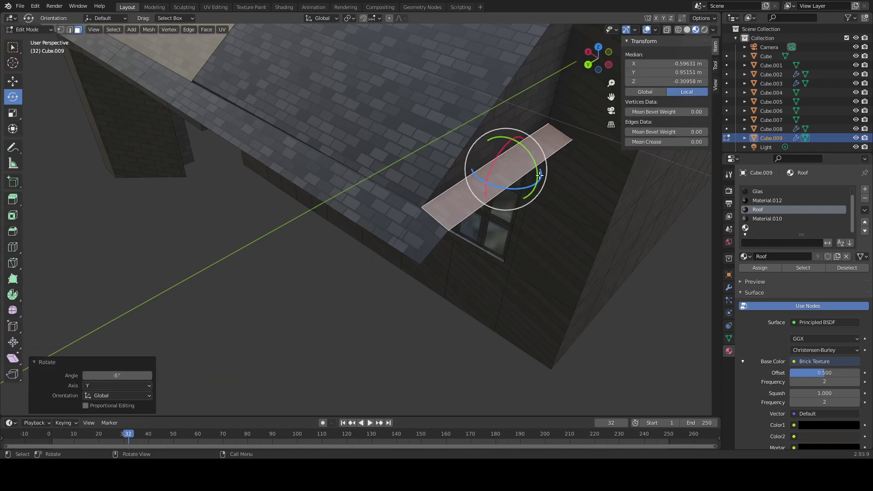
click(475, 324)
scroll(425, 282, down, 1)
middle_drag(425, 282, 526, 251)
scroll(446, 254, down, 2)
scroll(503, 255, up, 2)
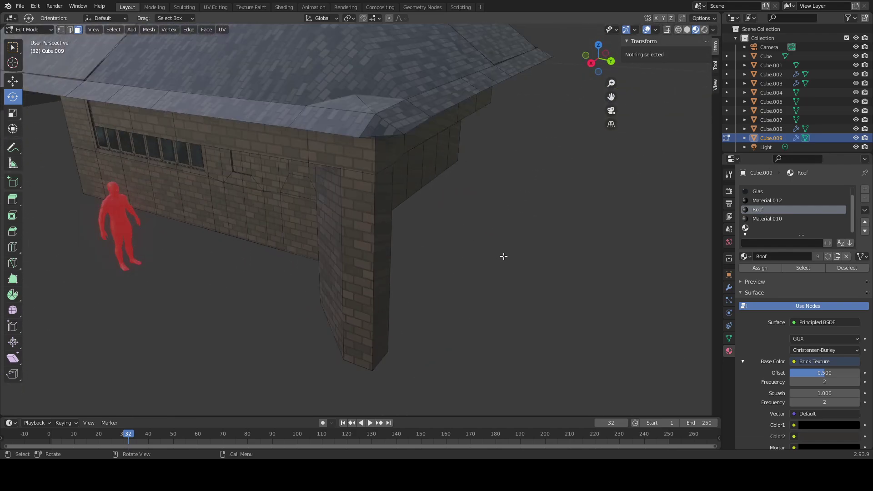
shift+middle_drag(466, 249, 477, 284)
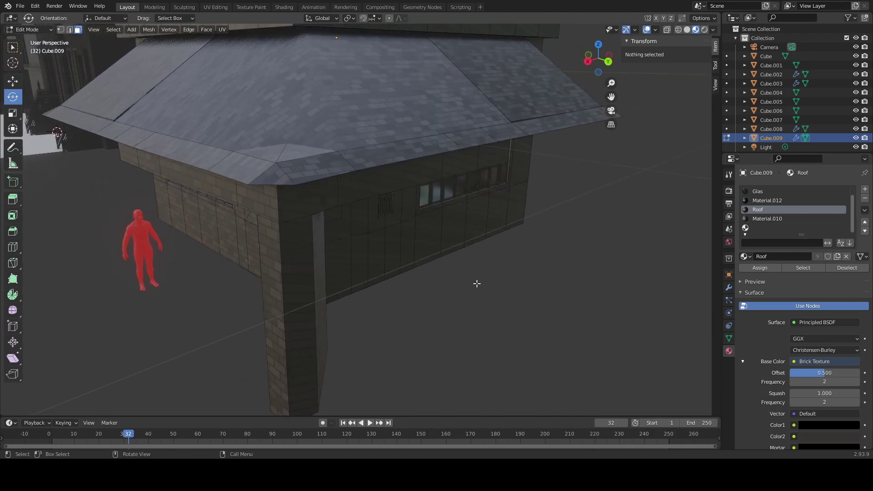
click(503, 105)
middle_drag(509, 95, 458, 119)
scroll(391, 189, up, 5)
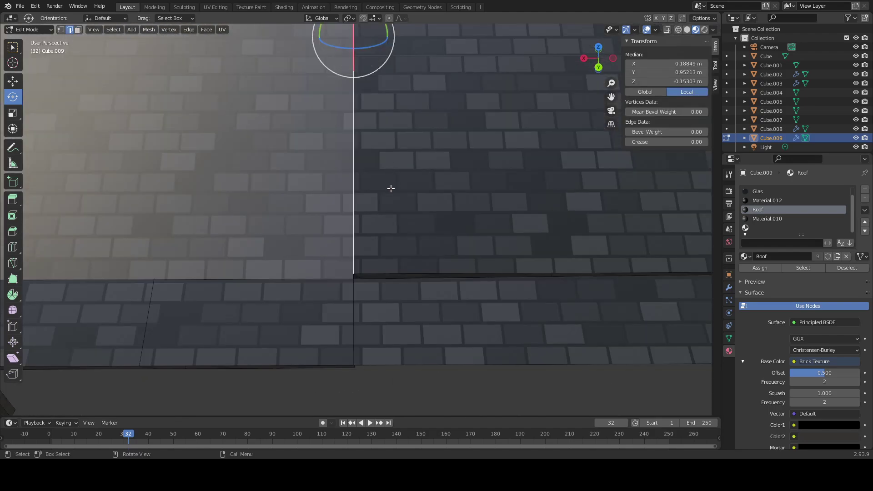
key(g)
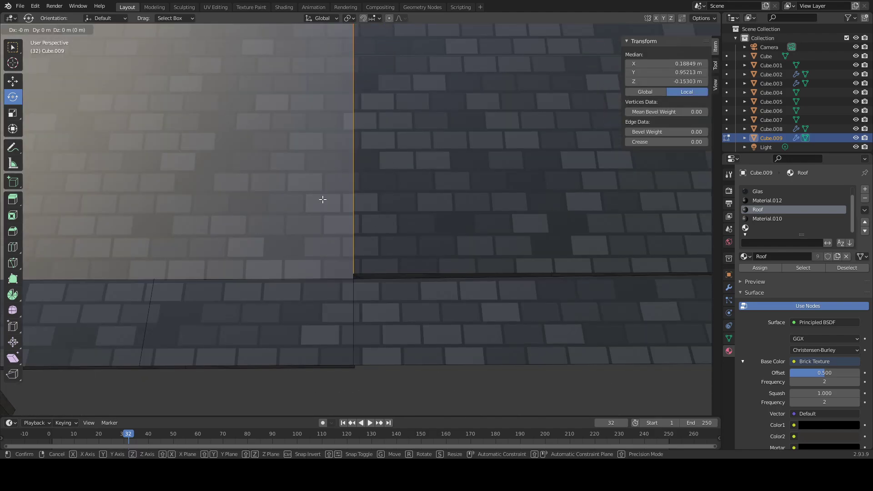
key(Escape)
Step: Check the roof seams and overhang, and view the building as a whole in Object Mode
click(258, 241)
middle_drag(258, 241, 352, 292)
scroll(291, 238, down, 5)
drag(288, 178, 271, 164)
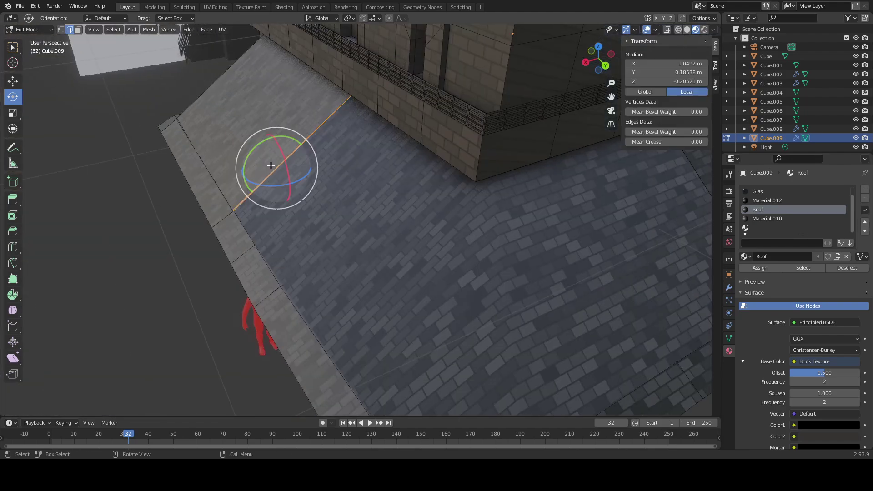
click(94, 325)
key(Tab)
middle_drag(217, 317, 429, 230)
key(alt+a)
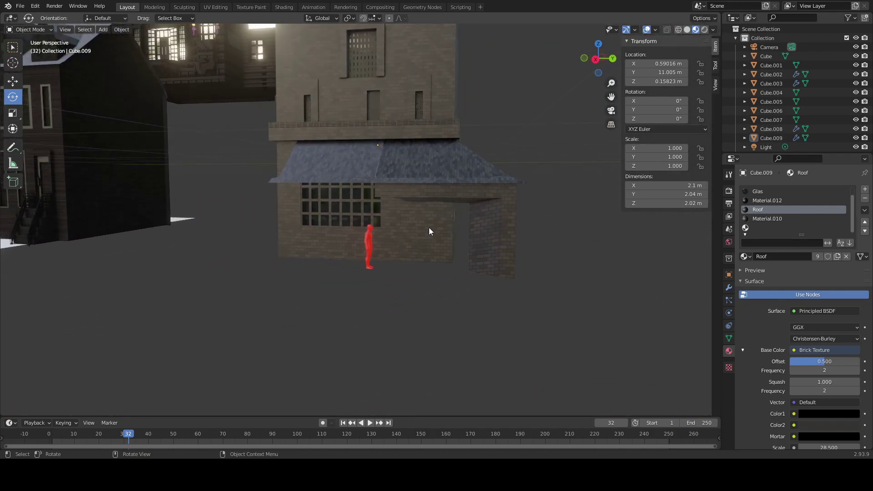
Step: Select the door-shaped faces around the small opening in the front wall and assign Material.012 to them
click(428, 228)
key(Tab)
scroll(425, 236, up, 4)
shift+middle_drag(448, 312, 428, 277)
click(437, 255)
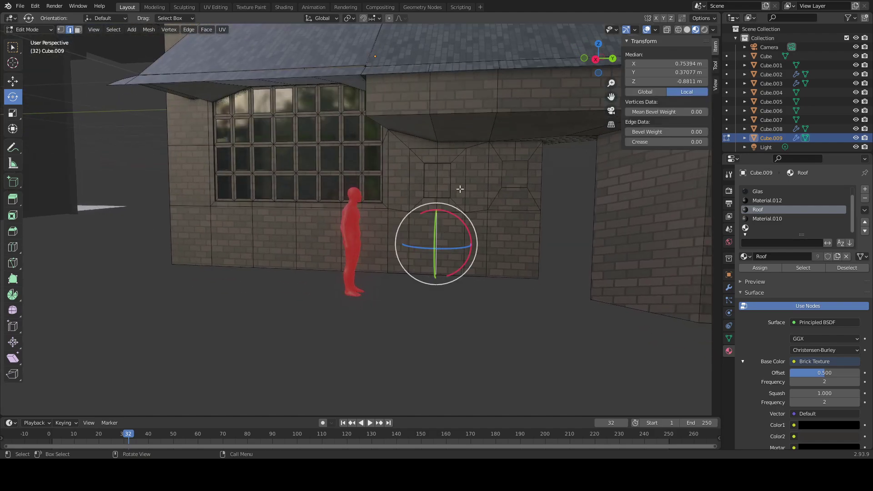
scroll(468, 225, up, 4)
shift+middle_drag(599, 255, 522, 281)
key(3)
click(473, 280)
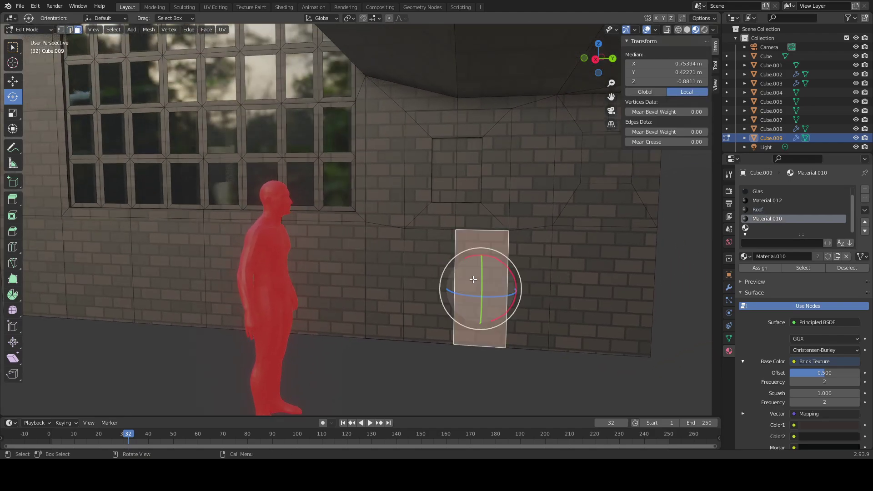
shift+click(442, 257)
shift+click(489, 205)
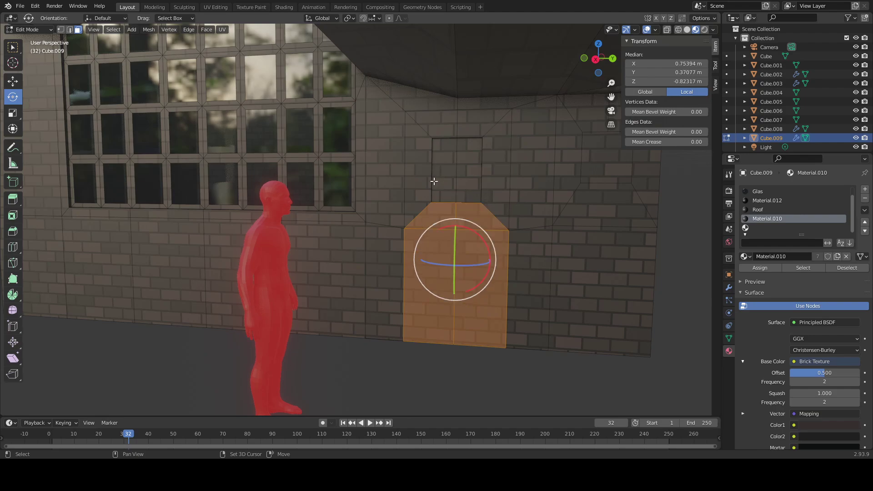
shift+click(423, 145)
shift+click(457, 122)
shift+click(498, 169)
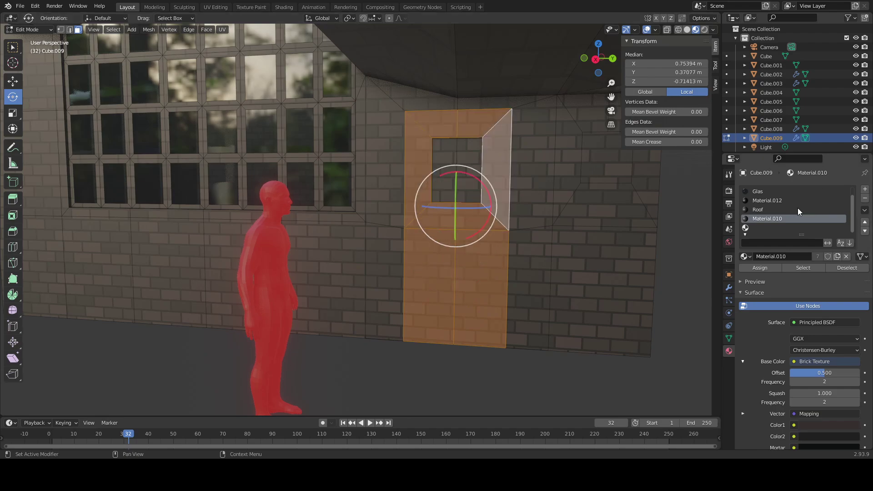
click(763, 192)
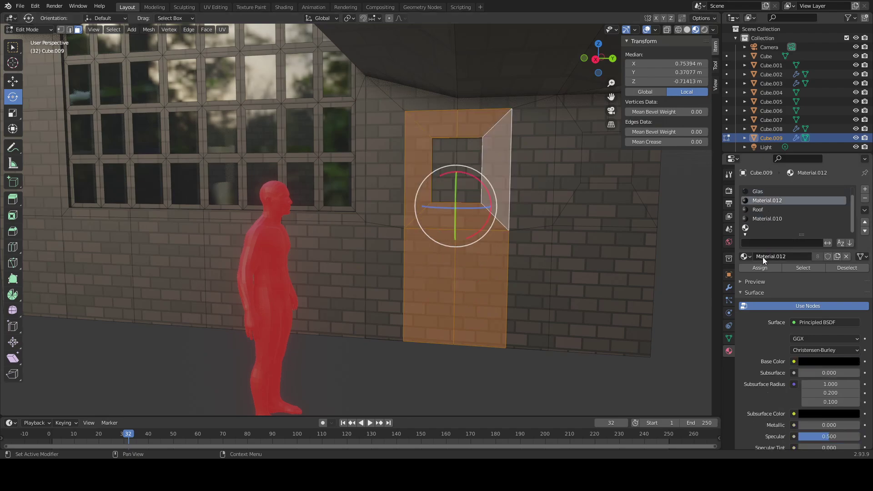
key(alt+a)
Step: Select the matching door-shaped faces around the barred window on the shaded side wall and assign a material to them
middle_drag(628, 382, 501, 318)
click(438, 281)
click(419, 271)
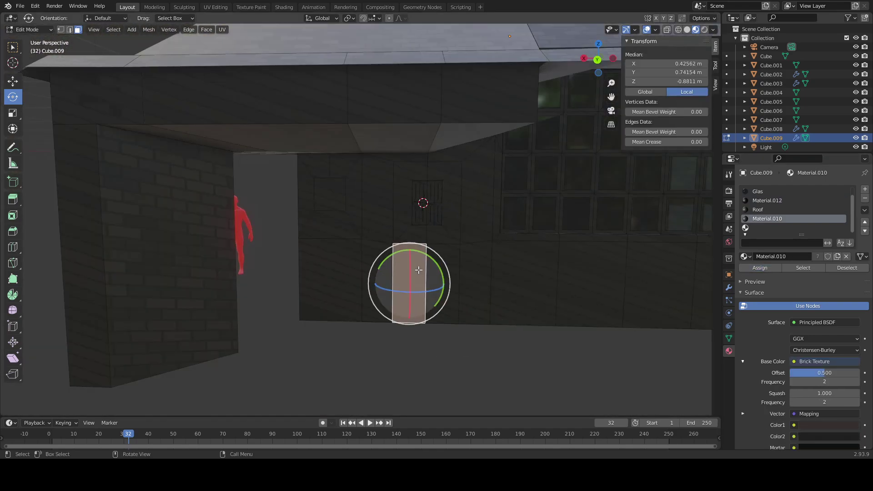
shift+click(458, 251)
shift+click(449, 229)
shift+click(446, 224)
shift+click(410, 206)
shift+click(457, 196)
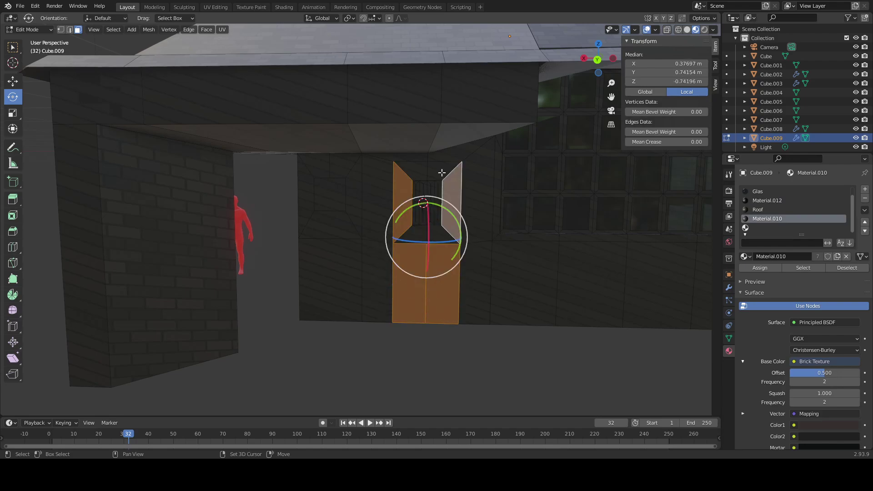
shift+click(442, 173)
key(w)
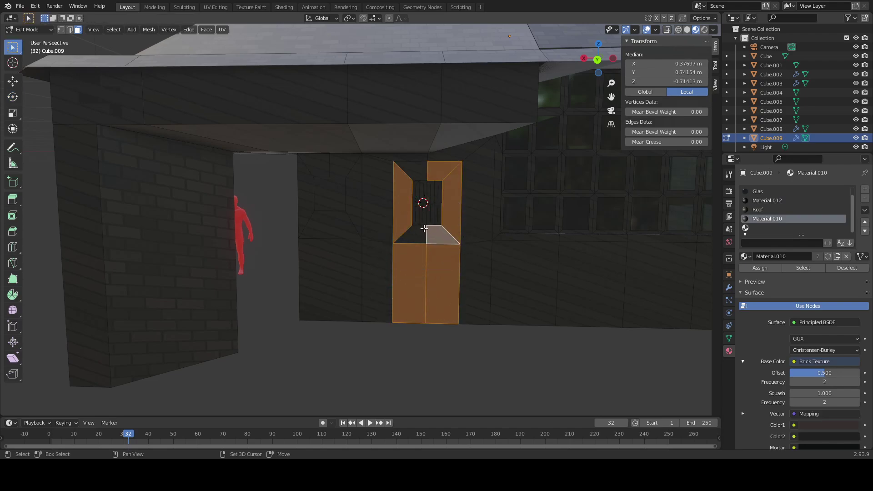
click(764, 269)
click(536, 345)
Step: Subdivide the faces in the front door's small window opening with one cut
middle_drag(536, 345, 462, 282)
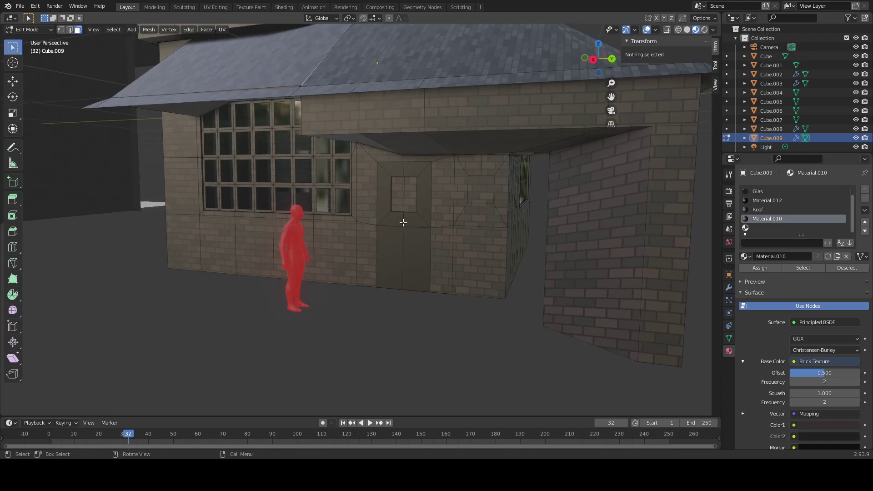
click(405, 201)
middle_drag(592, 241, 462, 234)
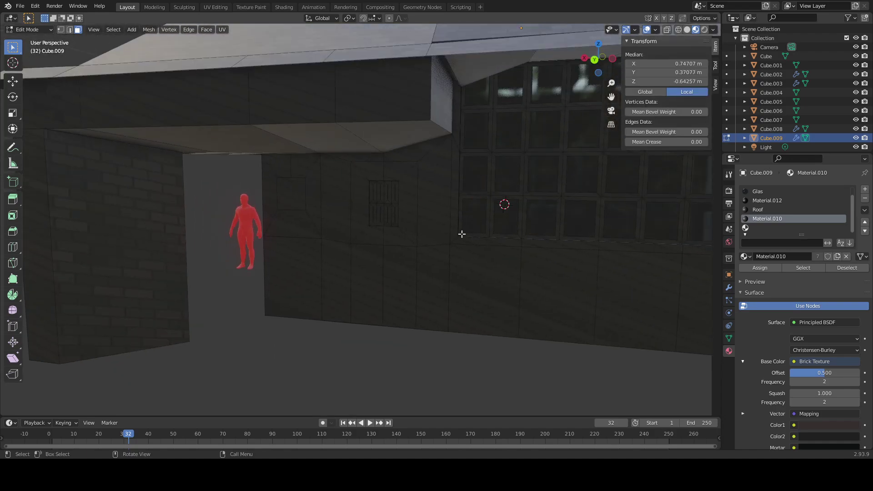
middle_drag(371, 239, 465, 230)
right_click(443, 217)
click(444, 217)
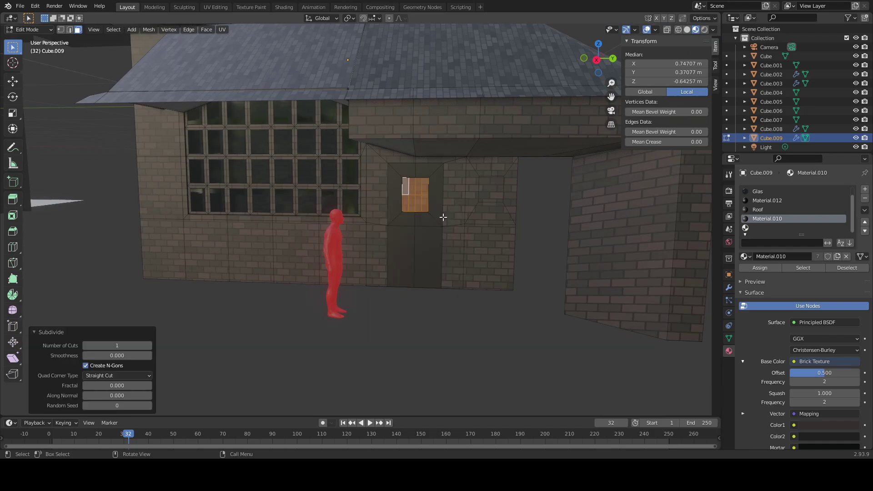
Step: Inset the front door's window faces individually by about 0.0065 m and assign the Glas material
key(i)
click(440, 216)
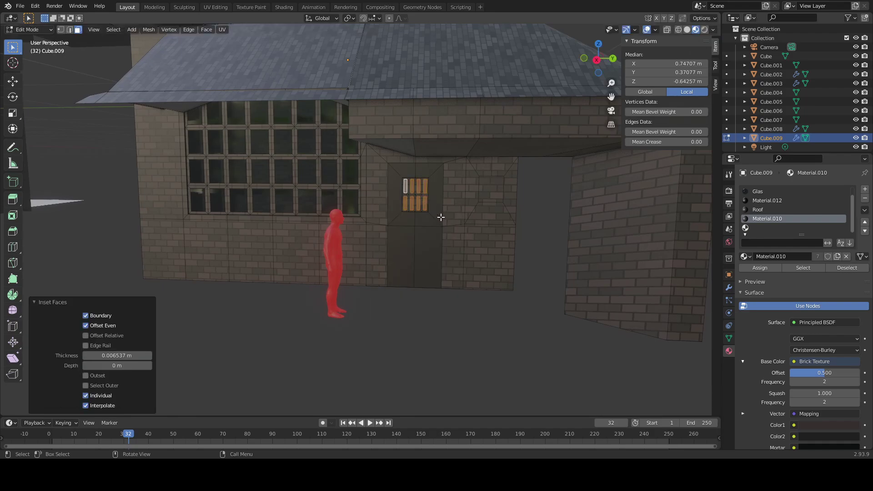
click(755, 191)
click(760, 268)
Step: Examine the faces of the barred door window on the shaded side wall
middle_drag(504, 269, 392, 287)
click(425, 319)
middle_drag(405, 339, 411, 309)
scroll(474, 214, up, 2)
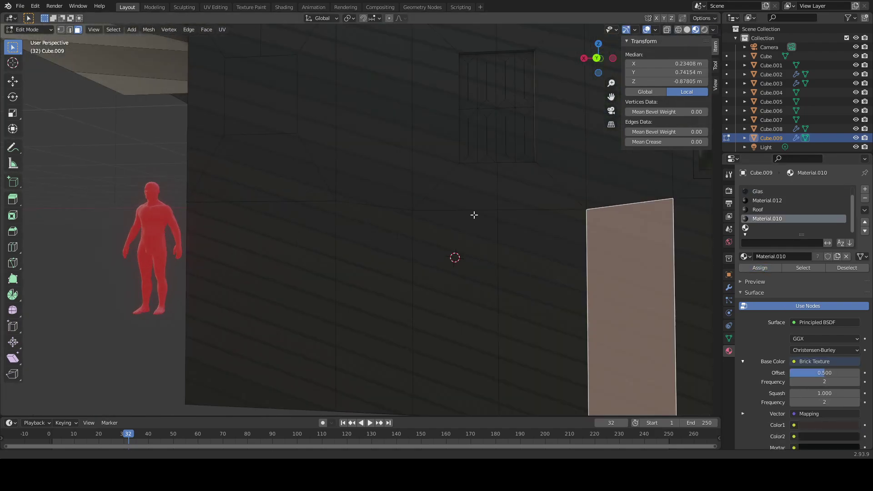
scroll(411, 258, up, 4)
click(427, 266)
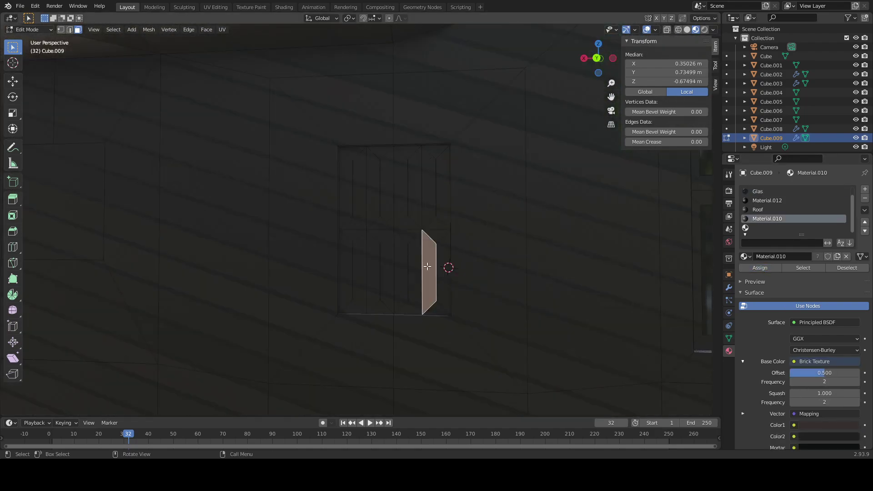
scroll(431, 283, down, 5)
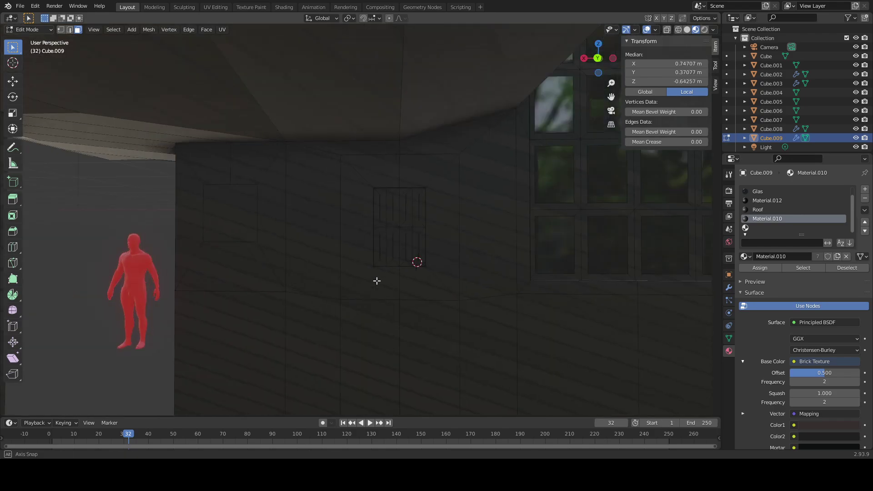
Step: Inset the front door's window faces individually by about 0.011 m and assign the Glas material to the panes
middle_drag(376, 278, 445, 287)
key(i)
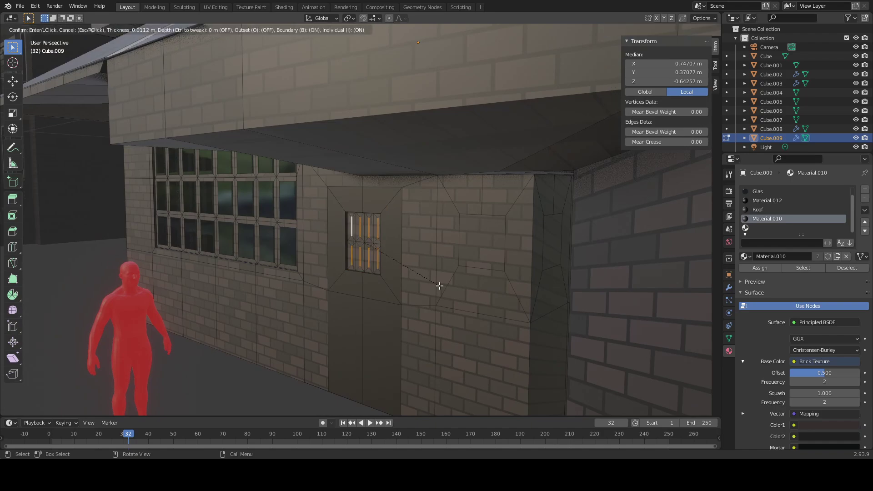
click(439, 286)
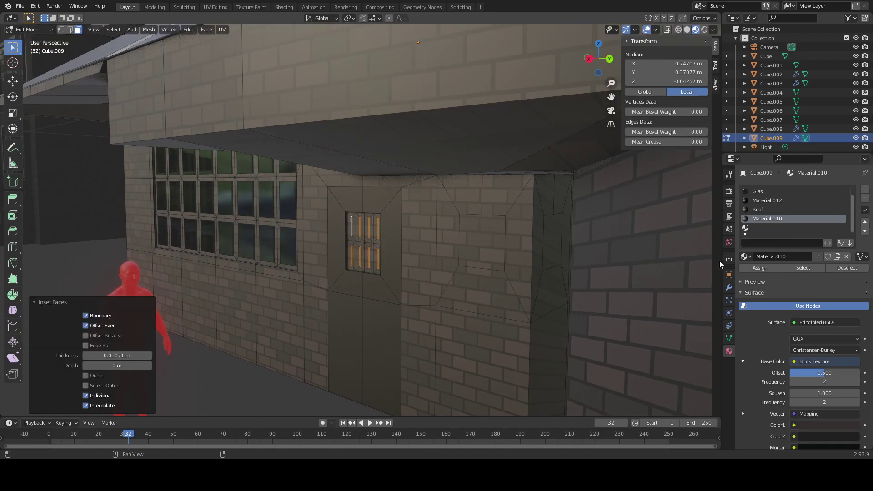
click(757, 191)
click(759, 268)
scroll(492, 306, down, 5)
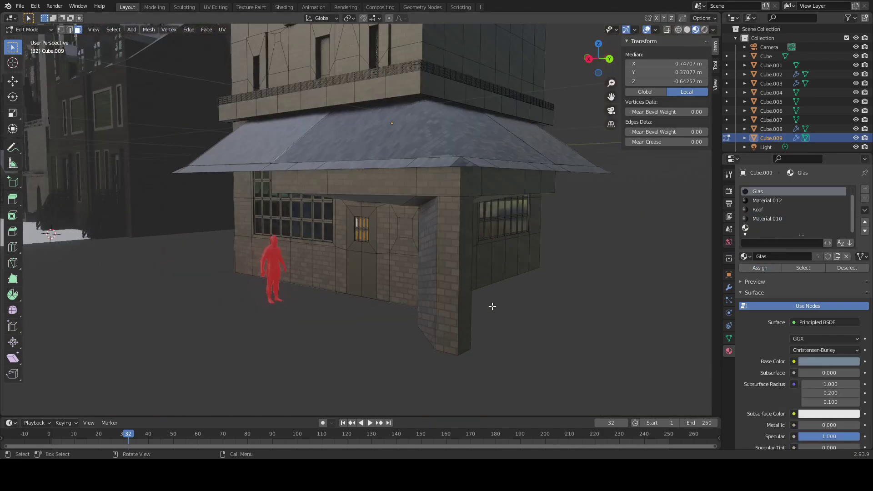
key(alt+a)
Step: Select the lower band of wall faces around the building and inset it by about 0.078 m
mouse_move(538, 335)
middle_down()
mouse_move(484, 326)
mouse_move(525, 332)
middle_up()
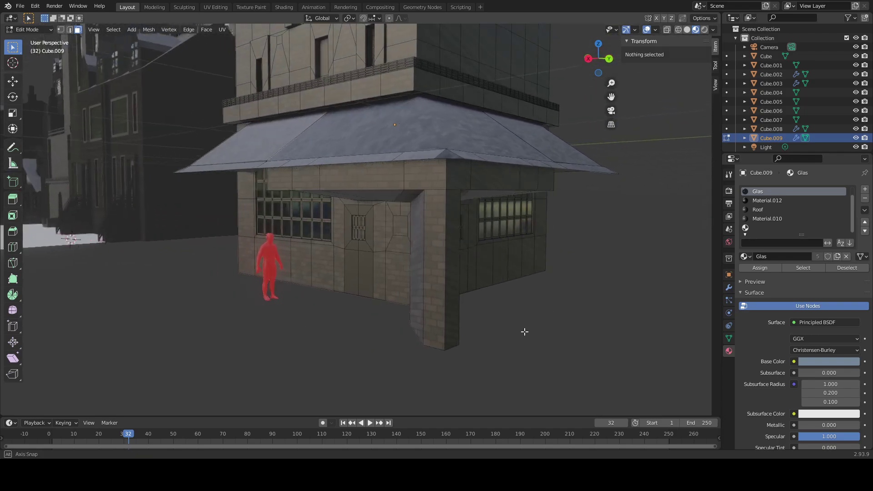
scroll(452, 312, down, 4)
key(Tab)
middle_drag(415, 310, 511, 269)
key(alt+a)
key(Tab)
shift+middle_drag(428, 282, 488, 235)
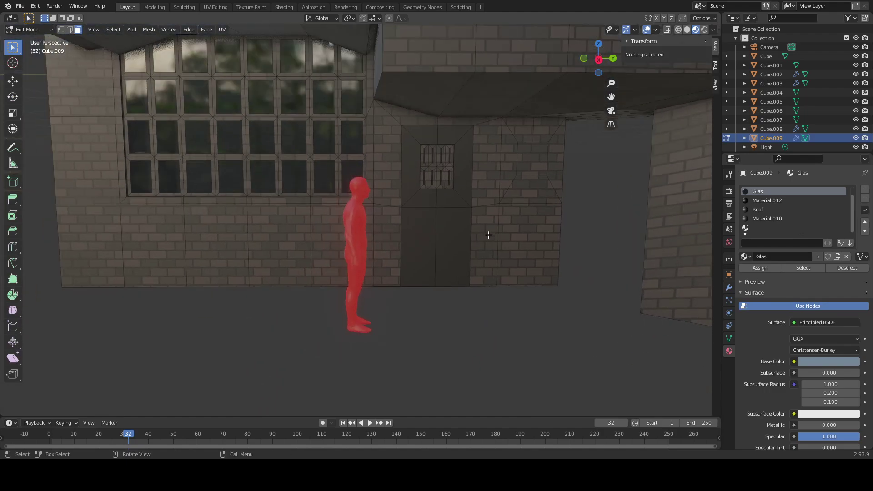
alt+click(541, 263)
key(KP_Decimal)
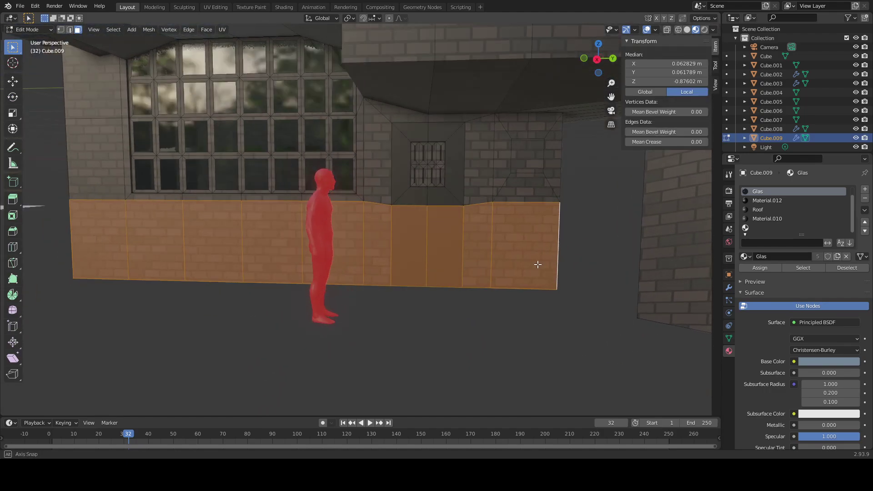
key(i)
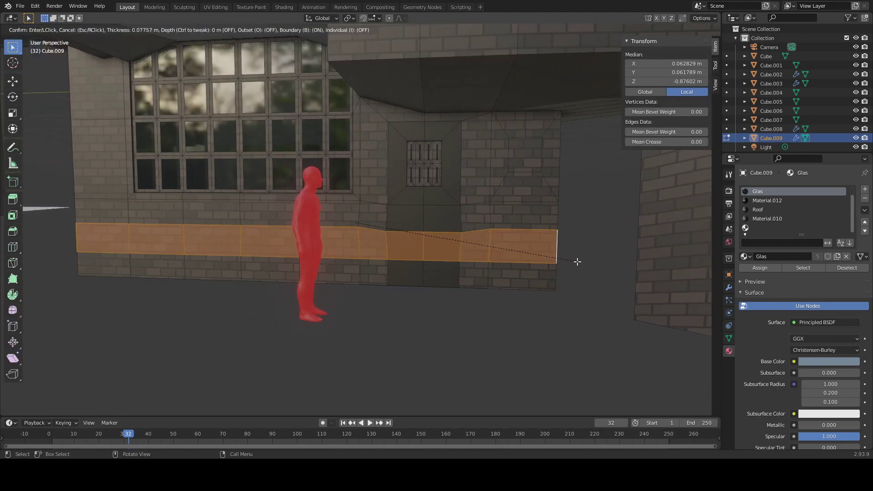
click(577, 261)
Step: Move the inset wall band down about 0.074 m along the Z axis to the wall's base
key(g)
key(z)
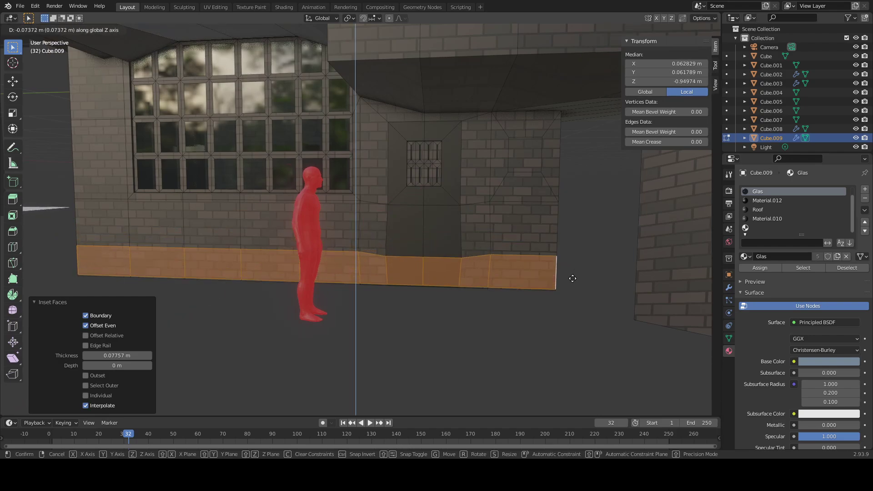
click(572, 278)
key(s)
key(y)
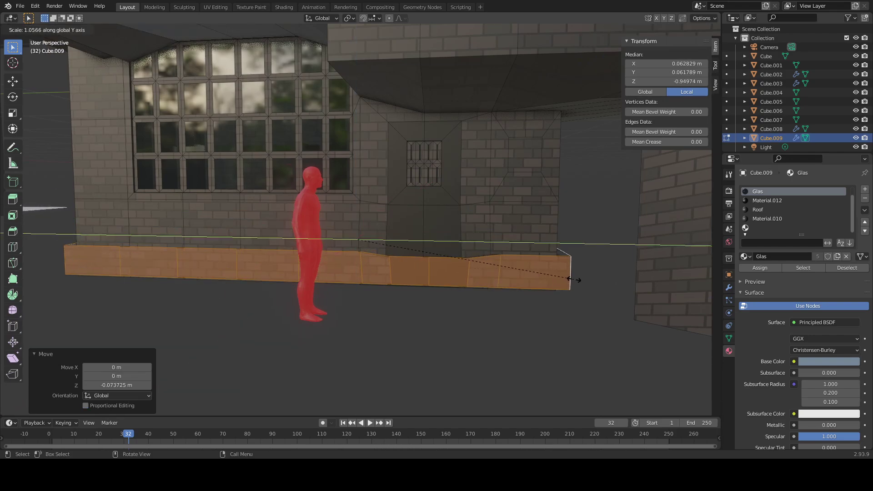
right_click(574, 280)
middle_drag(573, 279, 554, 283)
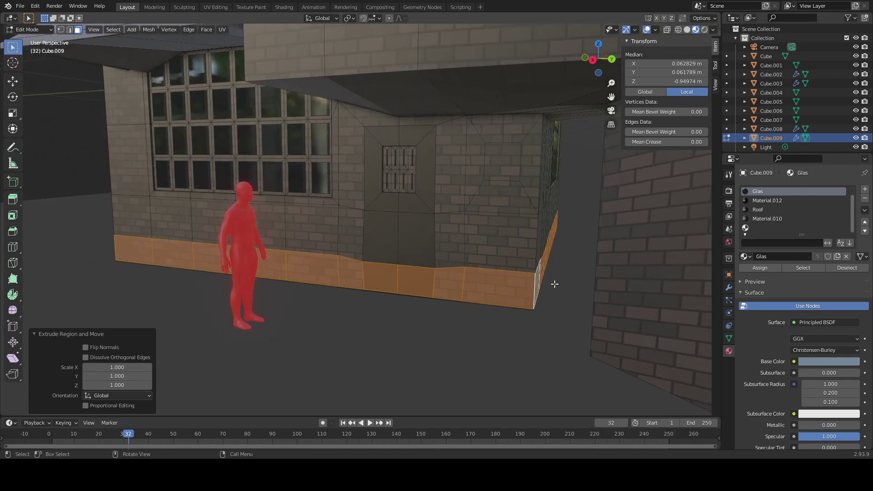
Step: Assign Material.012 to the selected band of faces at the base of the walls and clear the selection
click(760, 222)
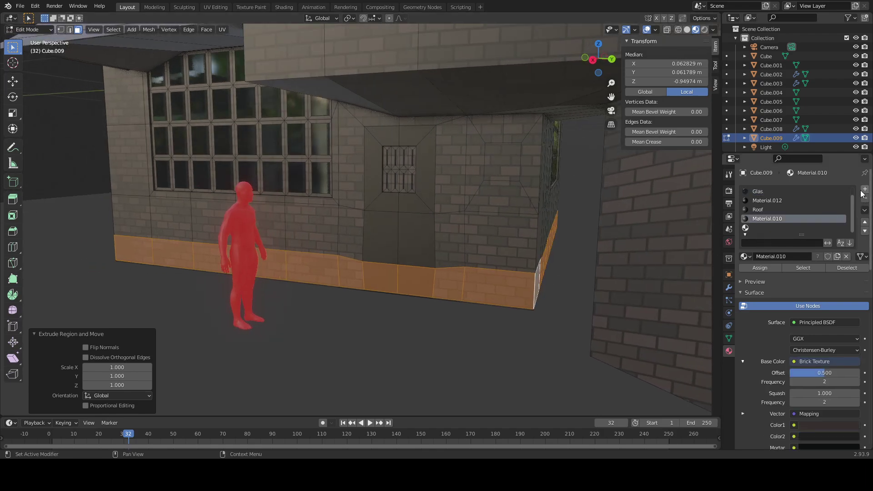
click(760, 202)
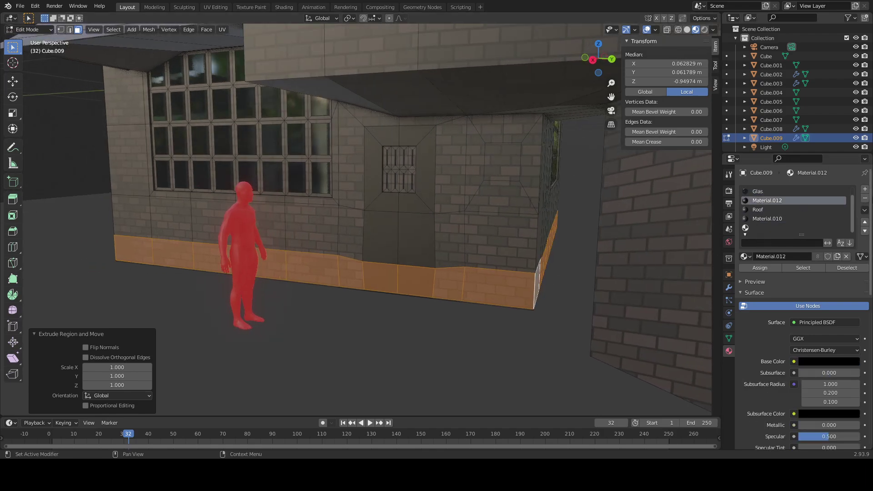
click(765, 268)
click(554, 294)
middle_drag(554, 295, 570, 297)
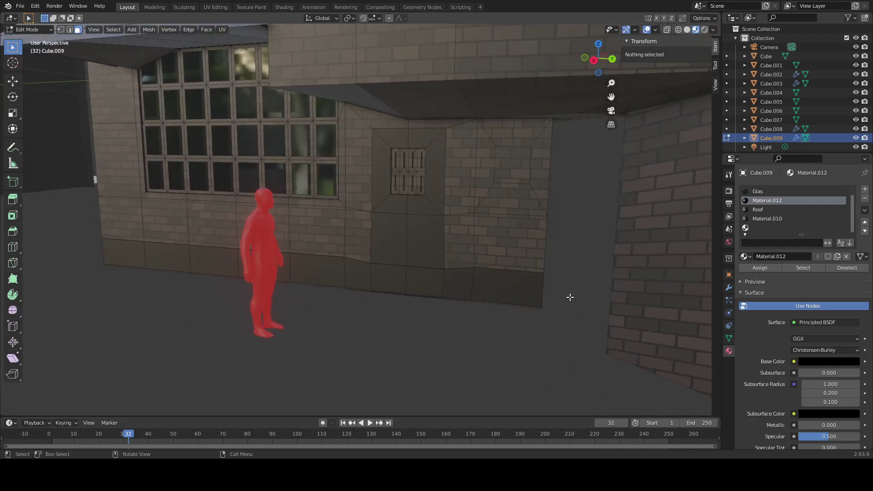
Step: Select the faces of the protruding ledge between the storeys along the building's front and the adjoining side wall
scroll(406, 289, down, 4)
mouse_move(386, 282)
middle_down()
mouse_move(418, 277)
mouse_move(399, 283)
middle_up()
scroll(418, 277, down, 2)
scroll(398, 284, up, 1)
click(454, 129)
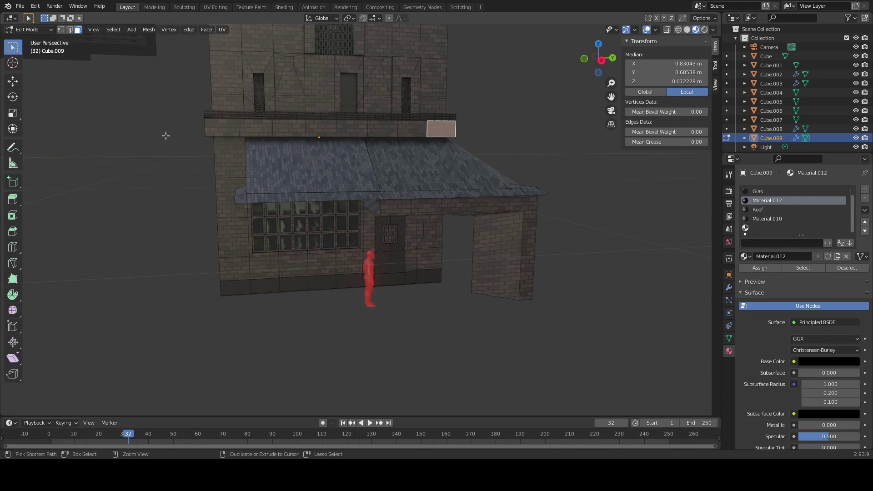
ctrl+click(216, 125)
middle_drag(215, 125, 407, 169)
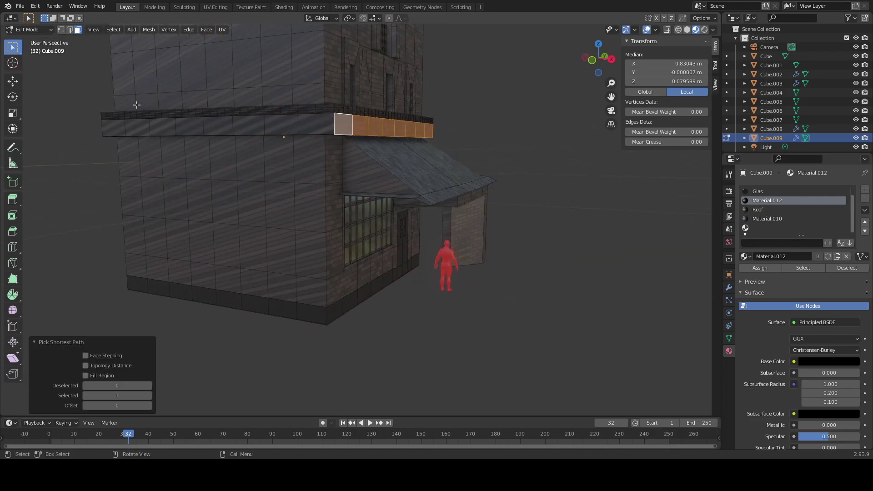
ctrl+click(120, 125)
Step: Add the ledge faces on the back and the remaining side so the selection runs all around the building
middle_drag(129, 181, 389, 169)
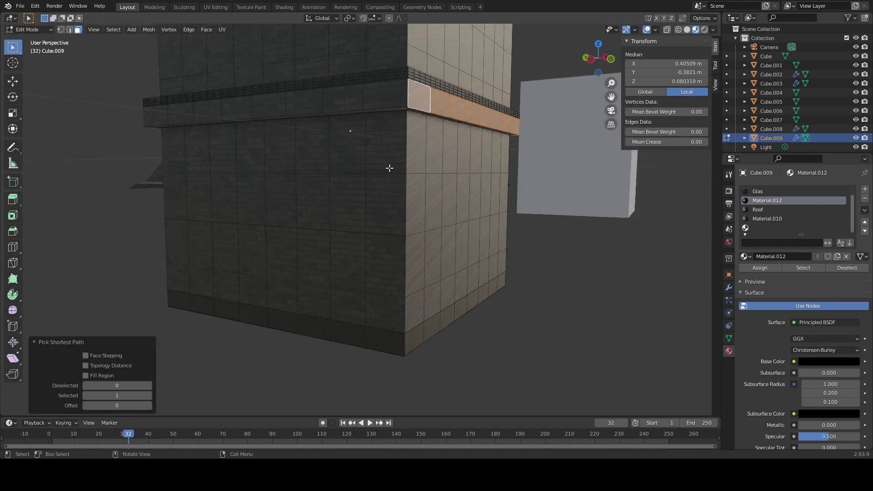
ctrl+click(166, 116)
middle_drag(140, 182, 242, 191)
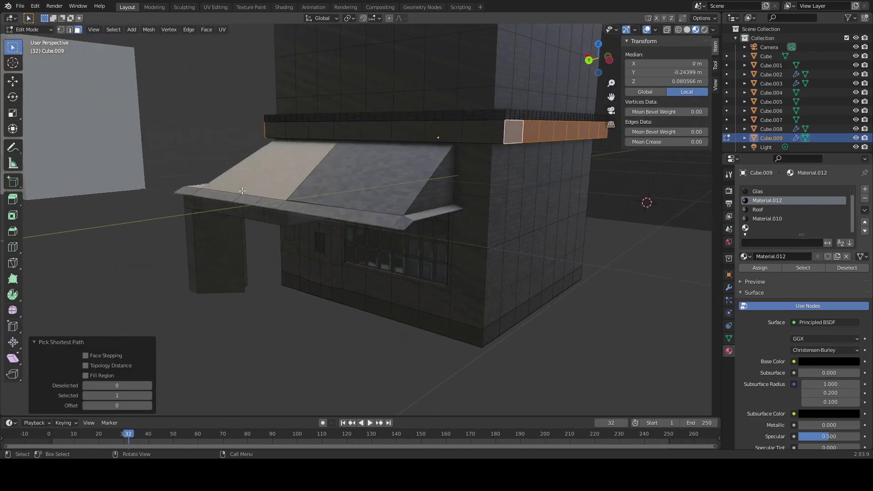
click(474, 134)
key(ctrl+z)
shift+click(492, 134)
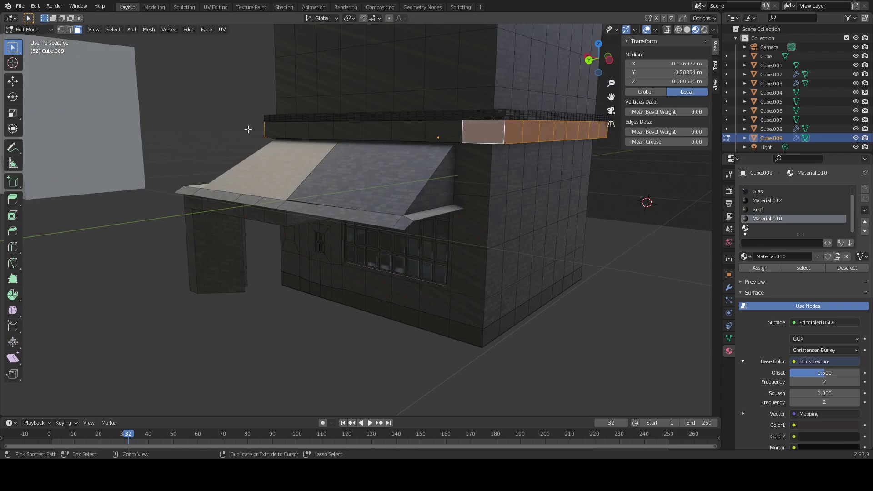
ctrl+click(266, 130)
middle_drag(266, 130, 332, 135)
Step: Try assigning Material.010 to the selected ledge faces
click(765, 268)
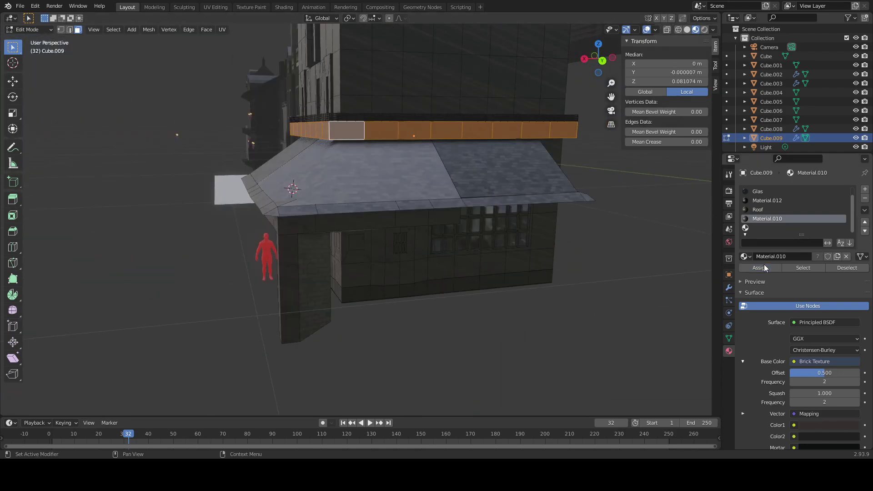
middle_drag(258, 193, 289, 195)
click(298, 287)
middle_drag(239, 239, 255, 230)
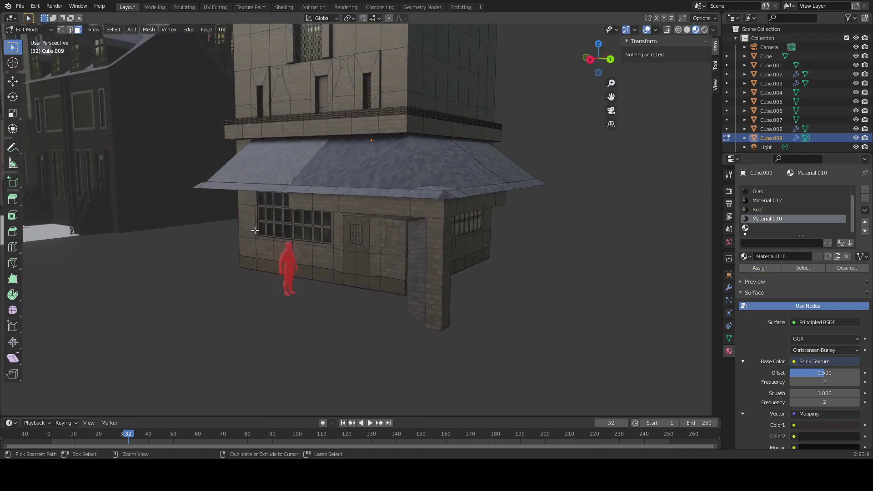
key(ctrl+z)
Step: Assign Material.012 to the selected ledge faces around the building and clear the selection
click(762, 202)
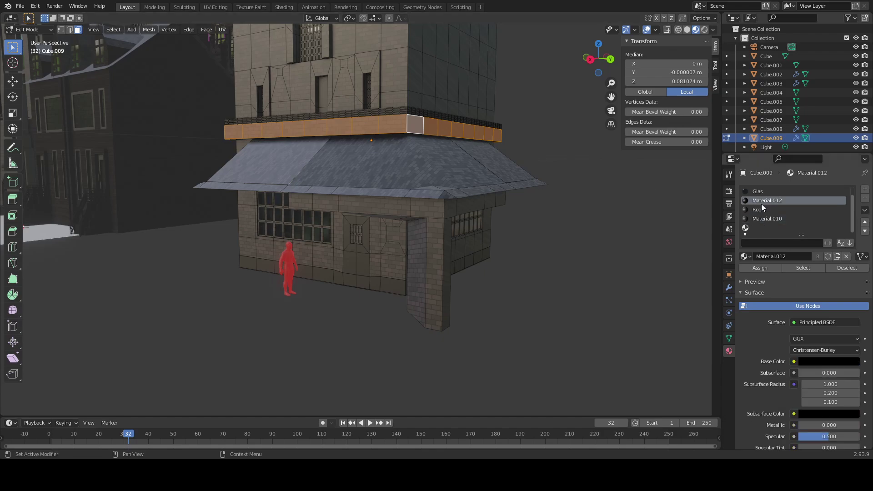
click(748, 267)
key(alt+a)
Step: Assign Material.010 to the triangular end face beneath the sloped canopy roof
middle_drag(362, 181, 195, 169)
click(245, 169)
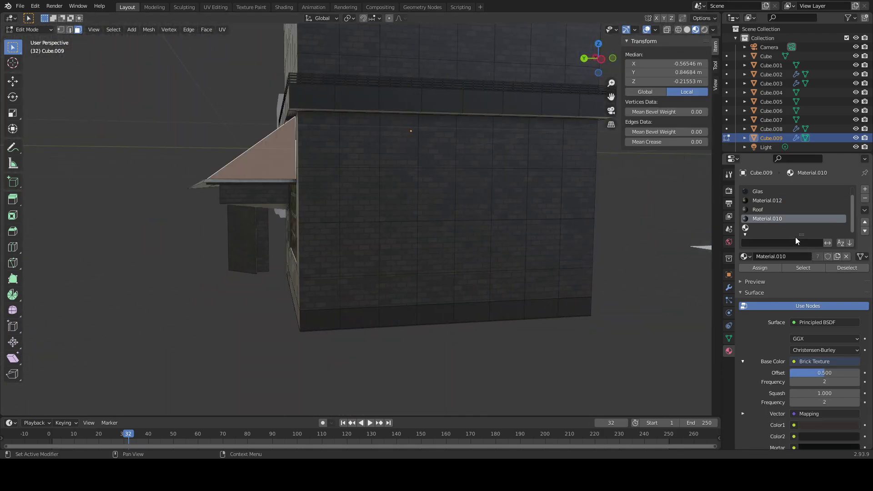
click(768, 267)
click(542, 338)
middle_drag(272, 199, 306, 192)
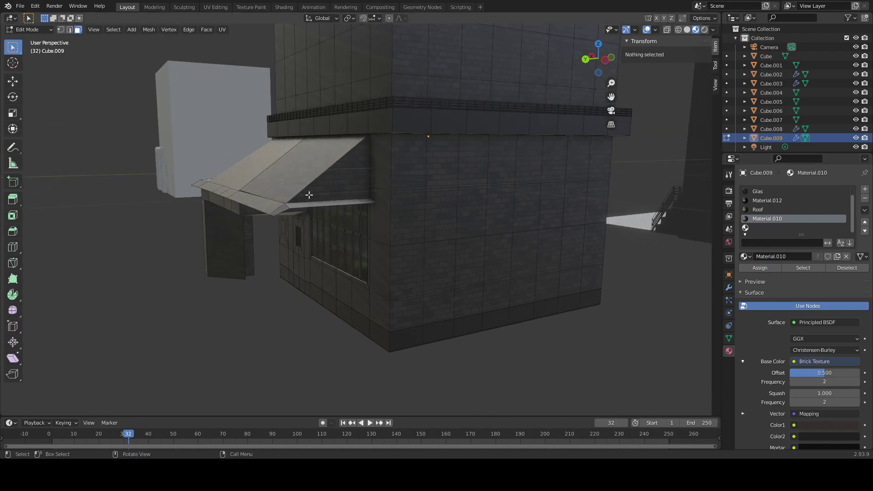
Step: Try assigning Material.012 to the triangular end face beneath the canopy roof
click(308, 194)
click(768, 201)
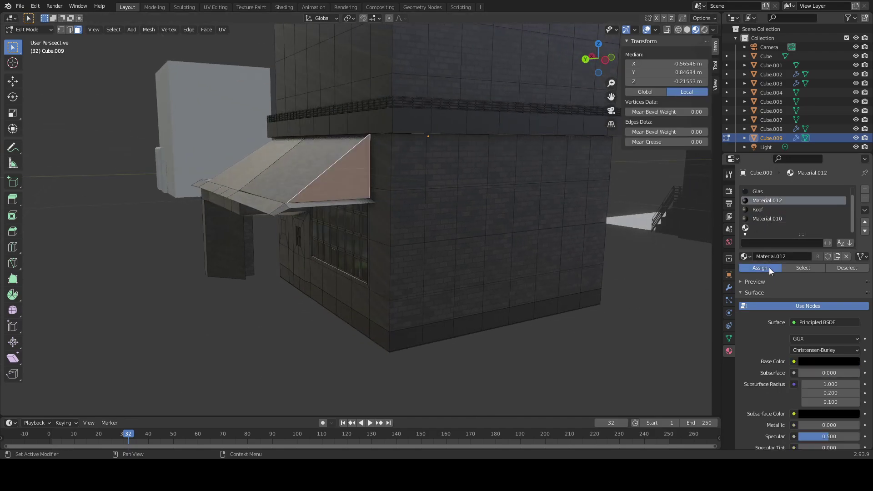
click(768, 267)
click(682, 289)
middle_drag(436, 225, 341, 167)
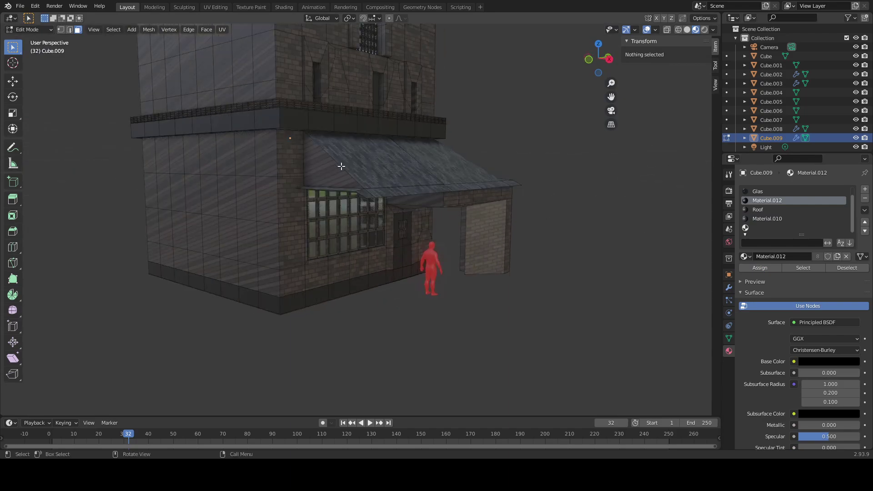
key(ctrl+z)
middle_drag(497, 211, 263, 215)
click(174, 270)
Step: Select an L-shaped run of edges on the flat top roof, reaching from its centre to the front and to one side
middle_drag(204, 271, 390, 280)
scroll(378, 231, down, 3)
middle_drag(378, 232, 437, 221)
scroll(444, 273, up, 4)
scroll(443, 273, down, 3)
key(2)
click(468, 201)
ctrl+click(334, 162)
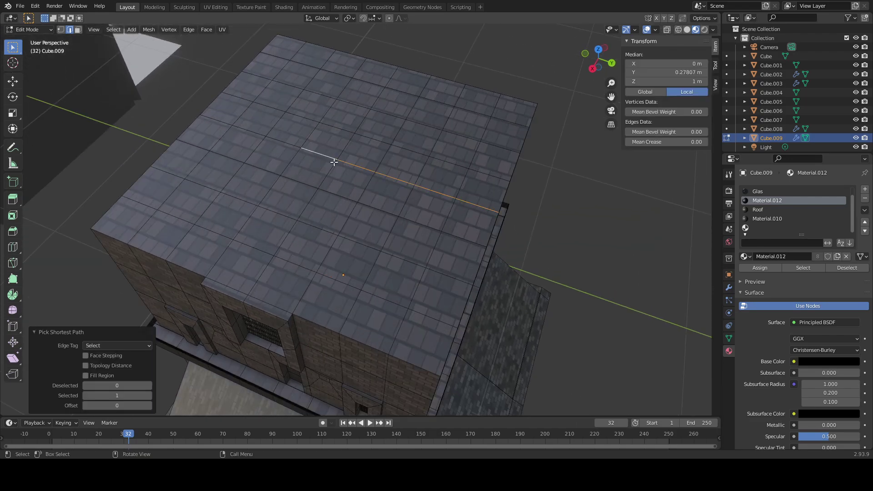
shift+click(318, 156)
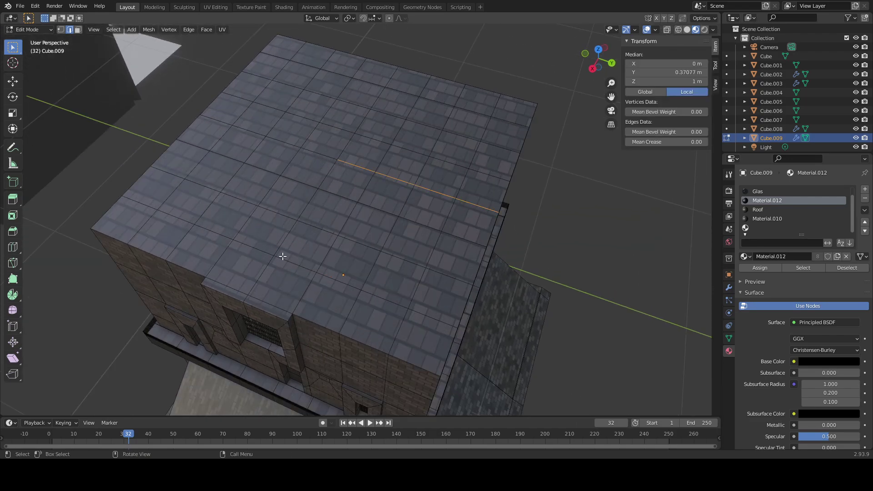
click(262, 272)
shift+click(338, 165)
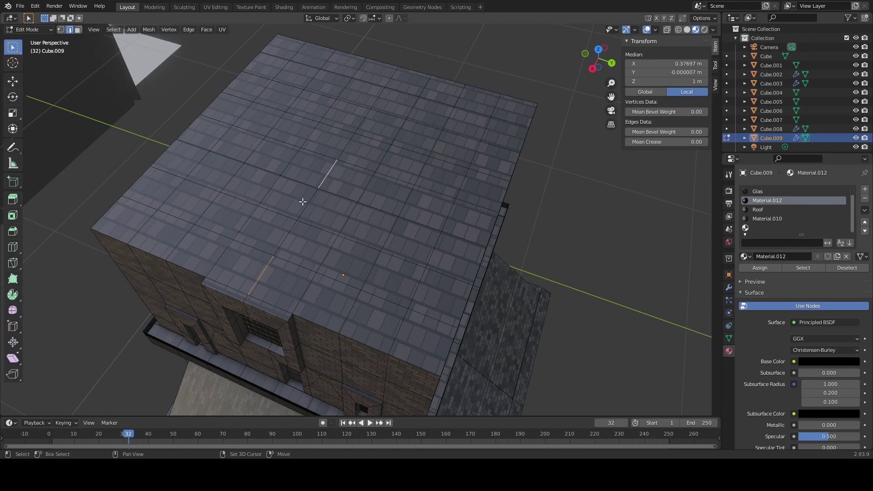
shift+click(484, 205)
Step: Extrude the selected L-shaped roof edges upward by about 0.35 m along the Z axis
middle_drag(484, 204, 464, 187)
key(e)
middle_drag(464, 187, 470, 136)
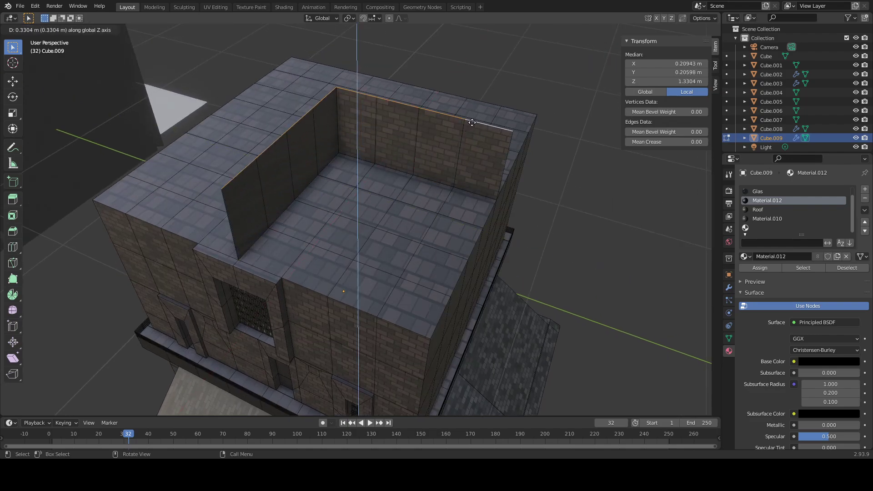
click(468, 157)
click(400, 298)
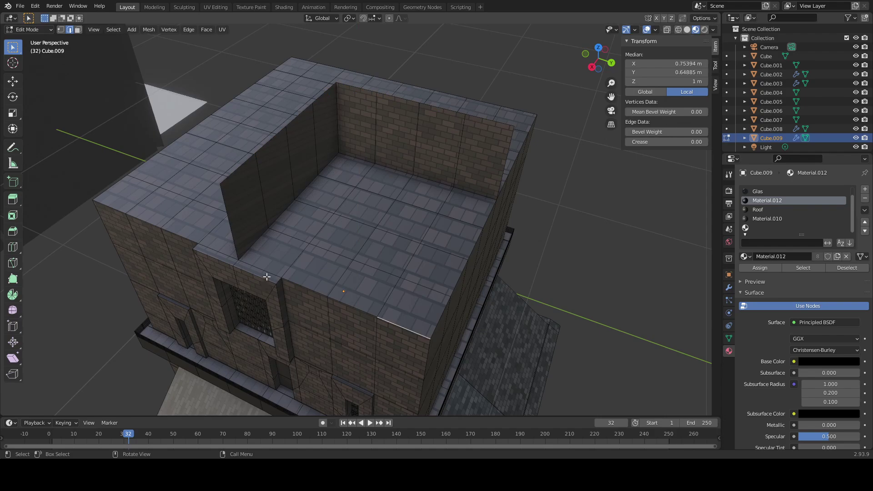
middle_drag(280, 203, 311, 117)
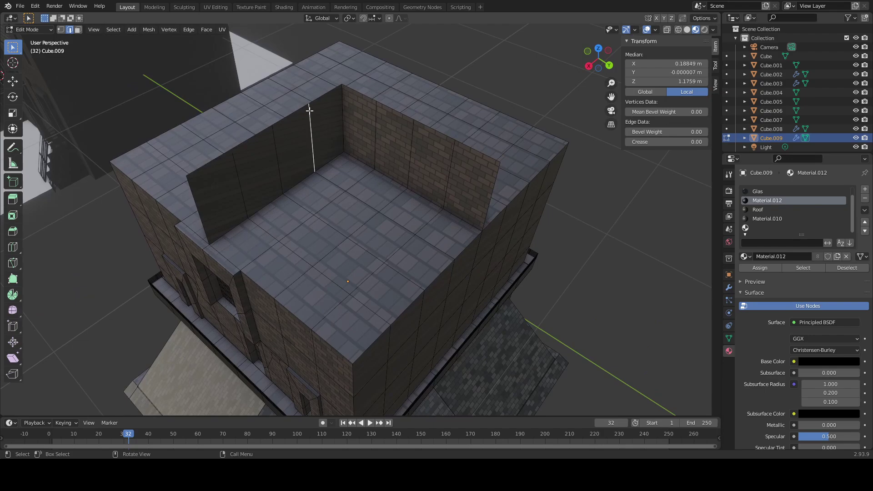
click(222, 180)
click(431, 281)
middle_drag(430, 281, 473, 260)
Step: Fill a sloped roof face between the top edges of the sideways-running extruded wall and the parallel rear edge of the roof
click(547, 279)
middle_drag(546, 279, 503, 273)
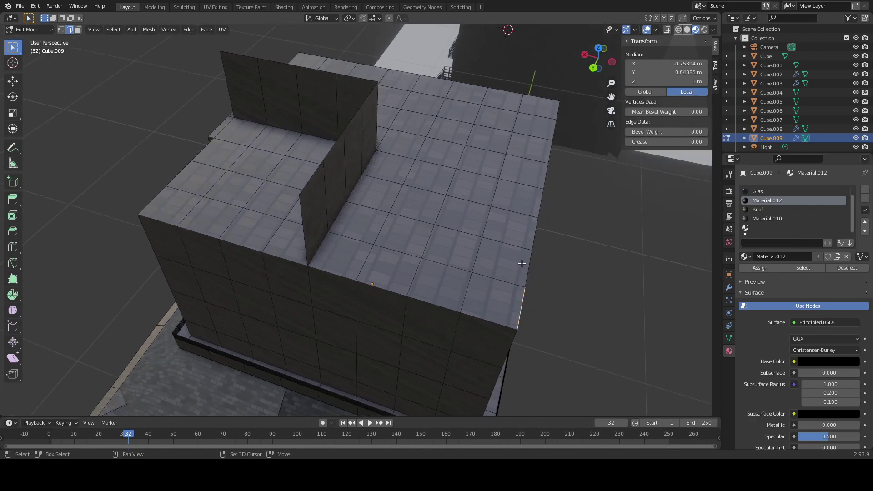
shift+click(527, 239)
shift+click(364, 104)
shift+click(372, 116)
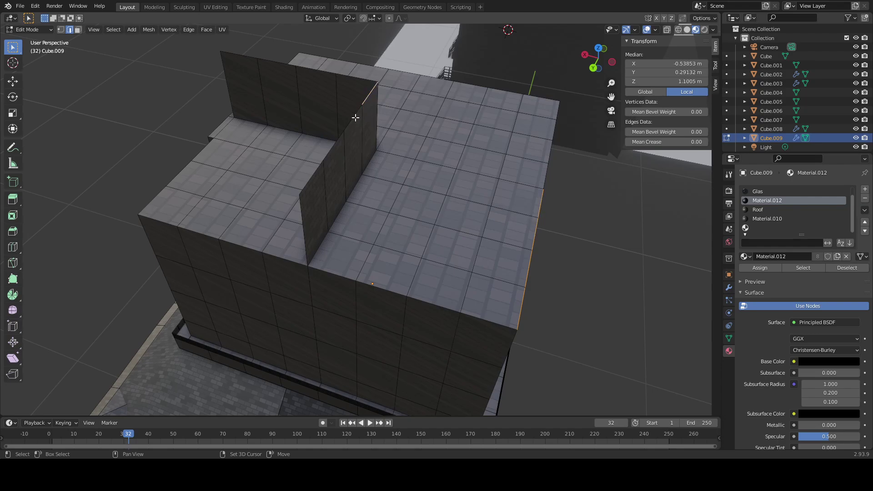
key(f)
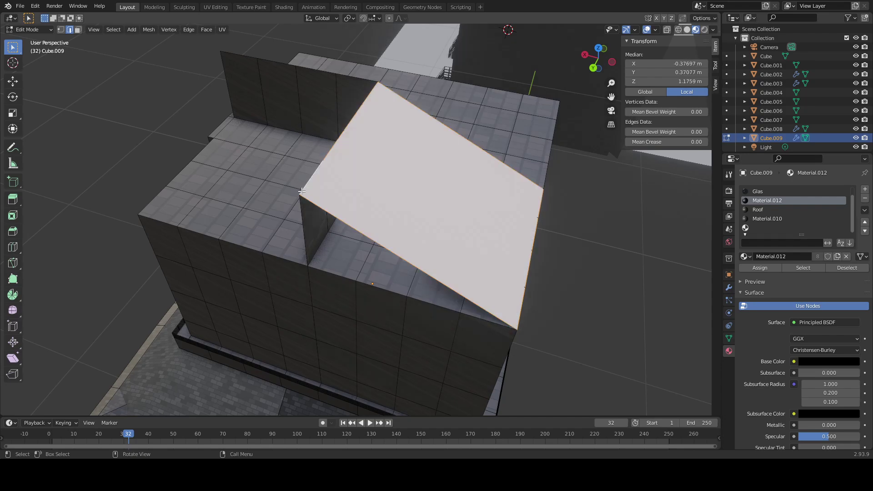
Step: Try to fill faces between the front top edge of the other extruded wall and inner roof edges on both sides
middle_drag(301, 183, 345, 253)
click(370, 285)
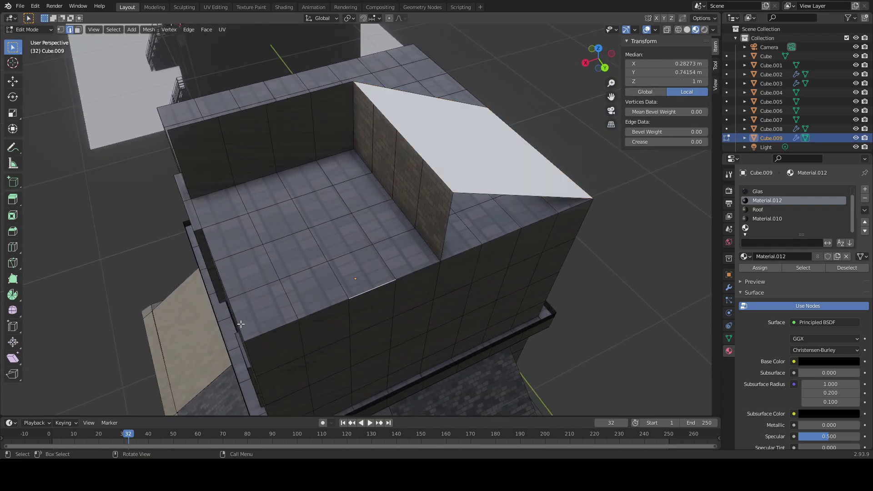
middle_drag(241, 325, 349, 307)
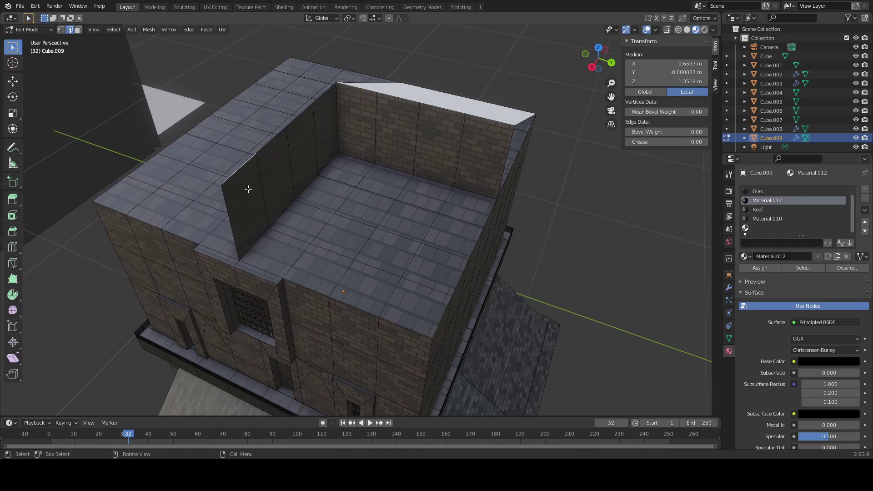
shift+click(340, 273)
middle_drag(340, 273, 319, 270)
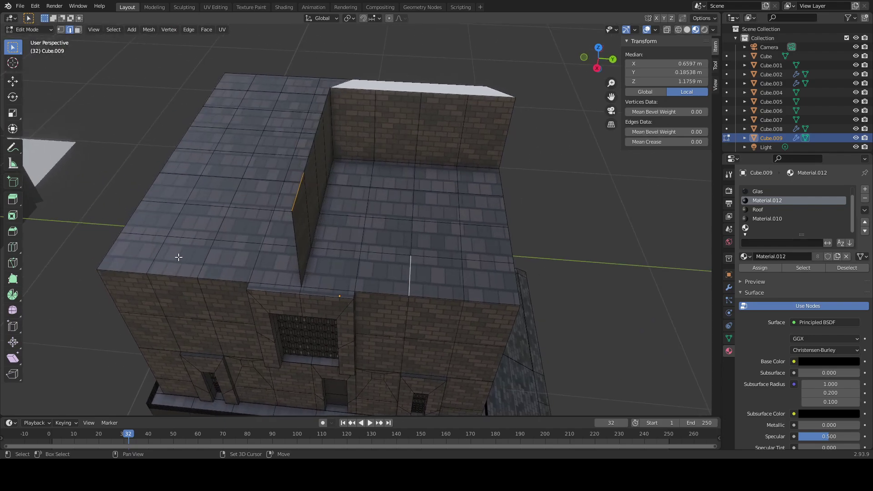
key(f)
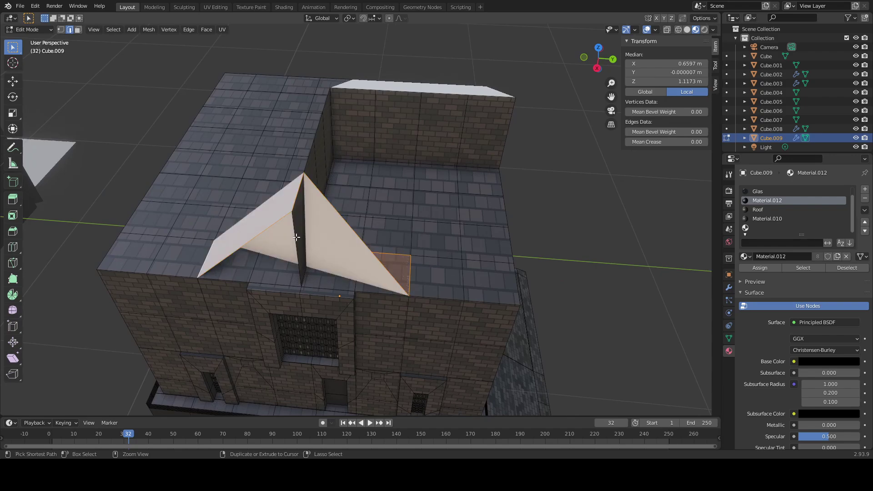
key(ctrl+z)
key(ctrl+z)
Step: Try to fill the roof slopes from the wall's front top edge to the outer roof edges on both sides at once
shift+click(411, 276)
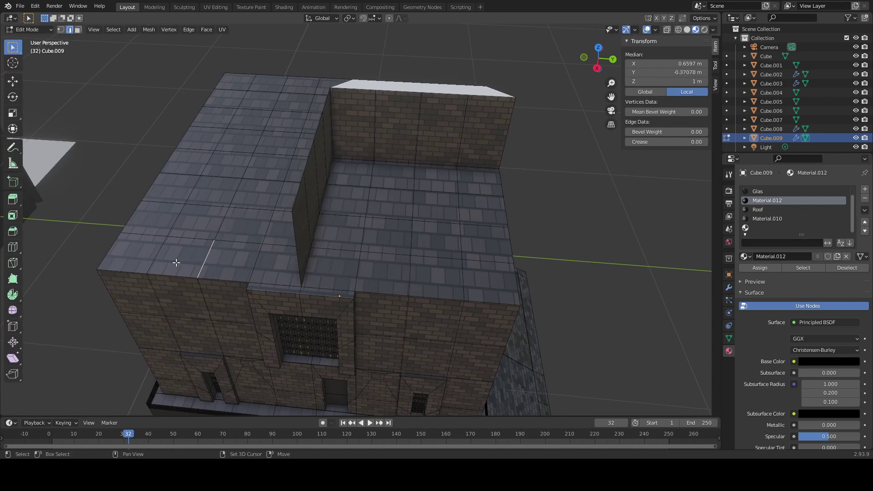
shift+click(204, 260)
shift+click(296, 201)
middle_drag(357, 251, 478, 268)
scroll(352, 248, up, 3)
shift+click(512, 275)
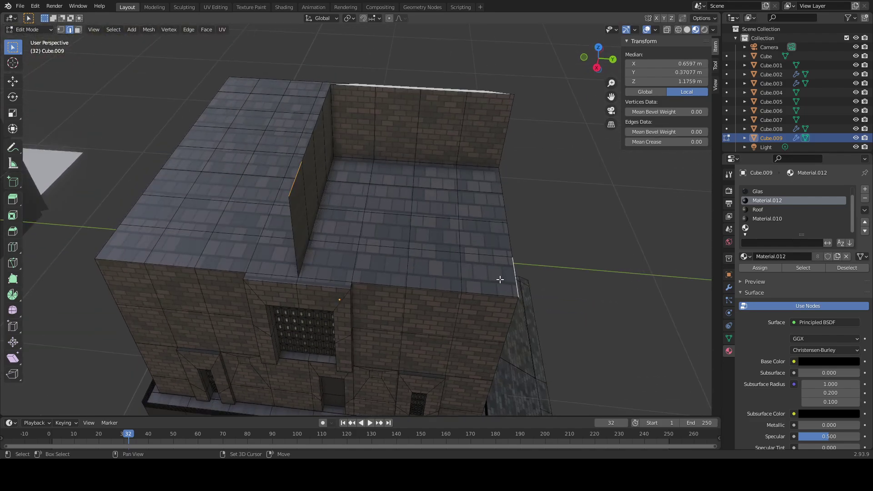
shift+click(108, 237)
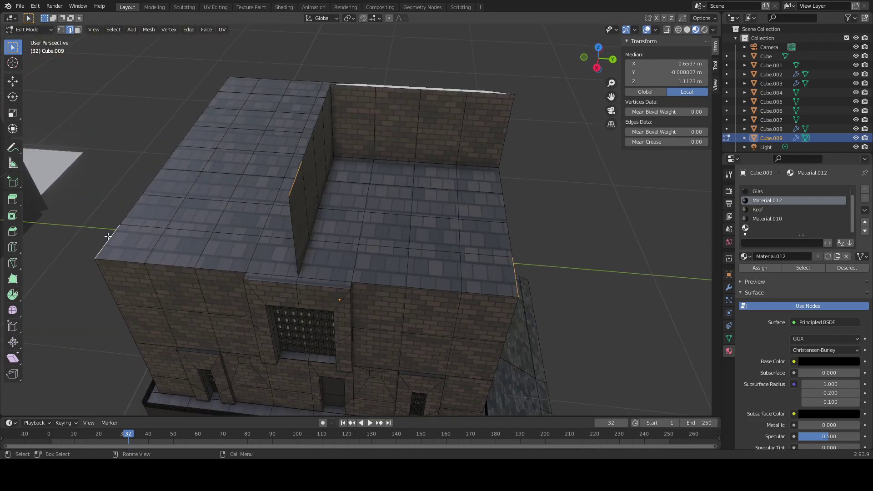
key(f)
key(ctrl+z)
Step: Fill a sloped face between the extruded wall's front top edge and the outer roof edge on one side only
click(304, 191)
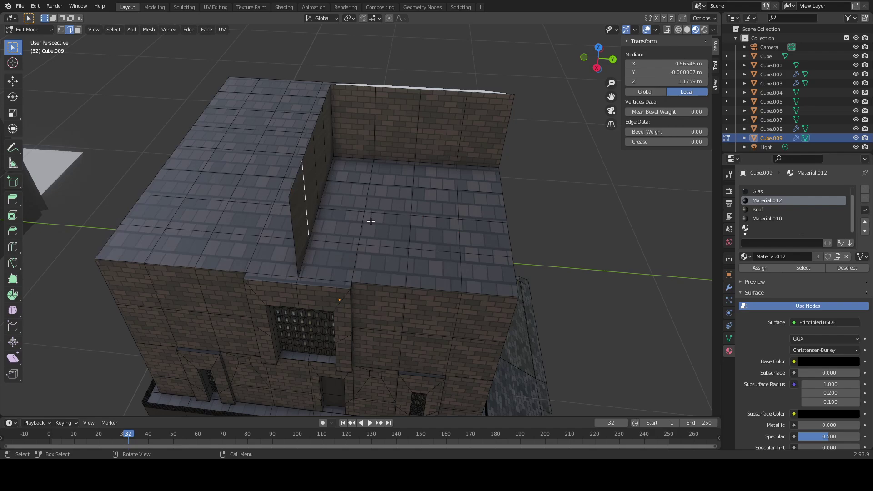
shift+click(509, 280)
key(f)
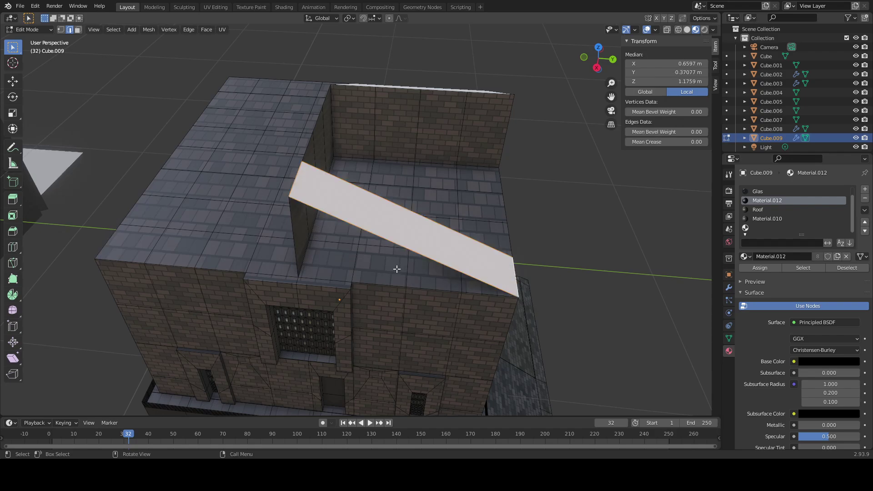
Step: Fill a sloped face between the front-running wall's outermost top edge and the roof edge on its other side
click(291, 186)
shift+click(99, 242)
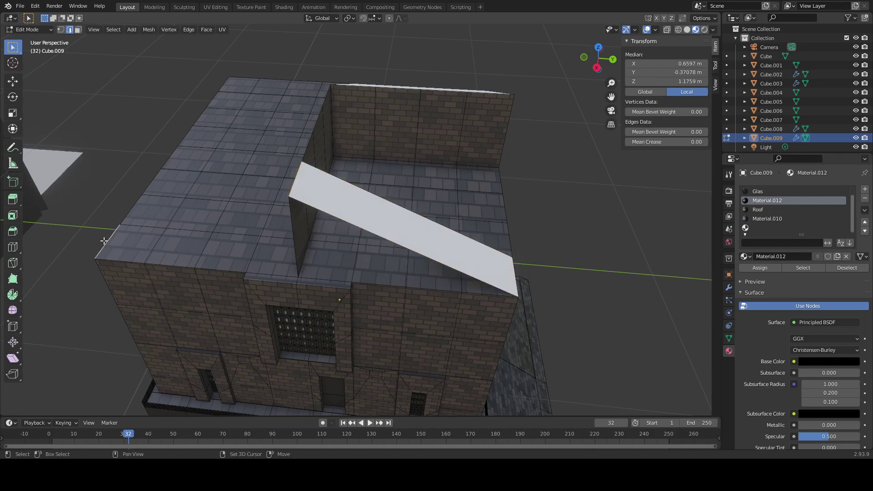
key(f)
middle_drag(182, 272, 123, 269)
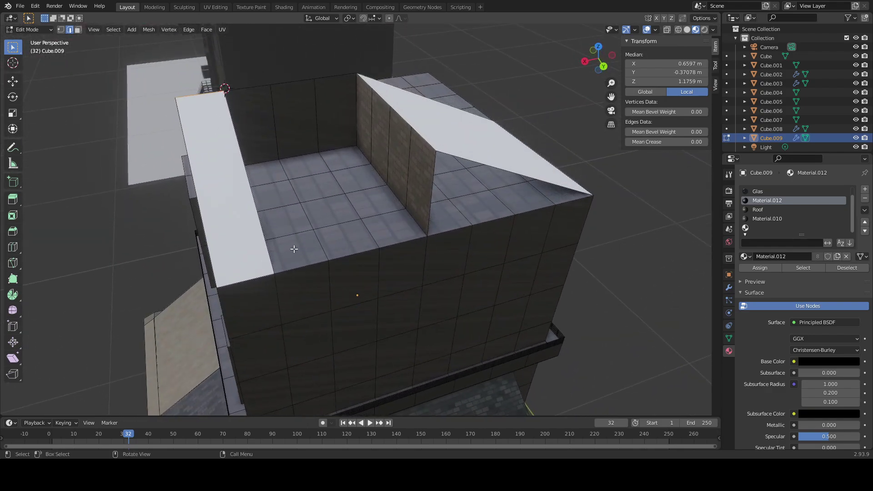
Step: Fill a second strip beside the first one, from the front-running wall's next top edge to the outer roof edge
click(238, 90)
middle_drag(246, 161, 289, 195)
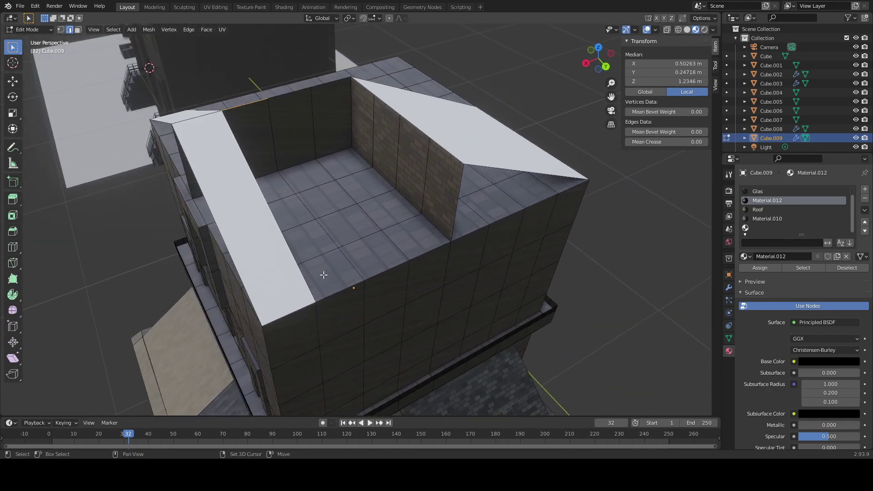
shift+click(309, 277)
key(f)
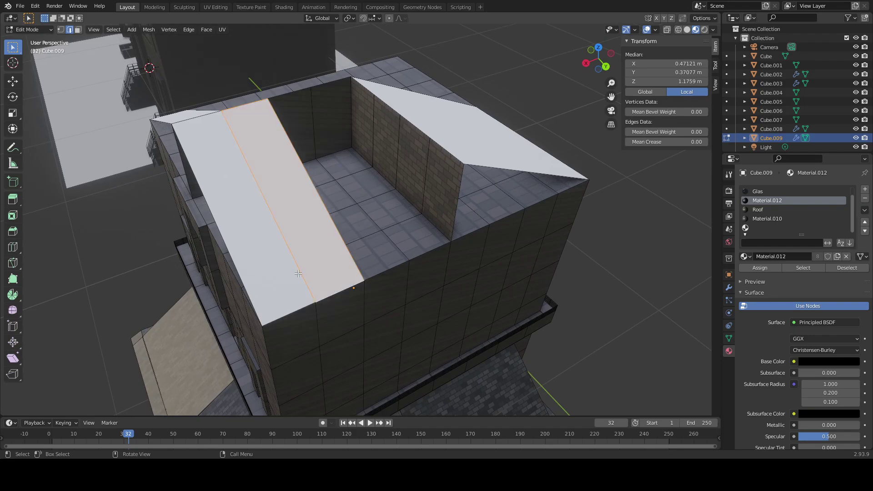
Step: Try to fill the matching second strip on the opposite slope of the front-running wall
middle_drag(298, 274, 381, 276)
click(351, 172)
shift+click(156, 263)
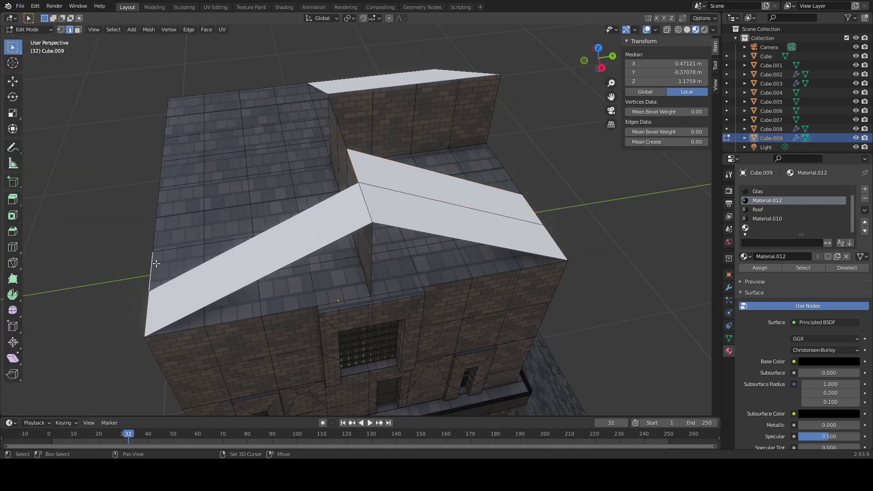
scroll(159, 270, down, 6)
middle_drag(203, 289, 122, 263)
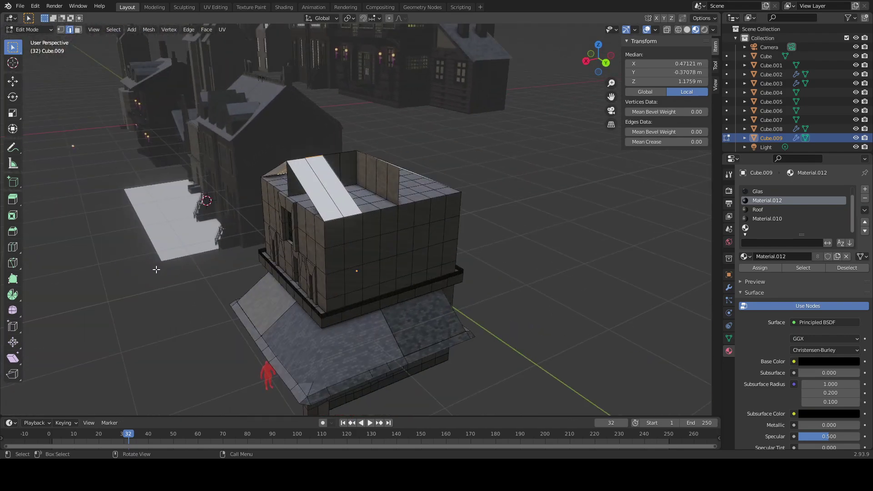
Step: Try to fill a face from the second strip's inner side across to the end of the sideways-running wall
scroll(254, 255, up, 3)
shift+middle_drag(254, 256, 230, 308)
click(339, 272)
middle_drag(338, 276, 294, 288)
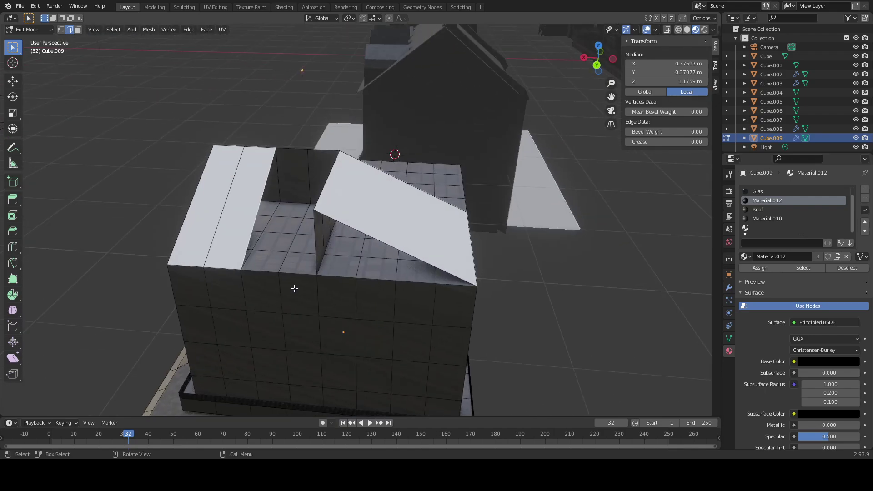
click(253, 253)
mouse_move(253, 253)
middle_down()
mouse_move(273, 255)
mouse_move(245, 237)
mouse_move(236, 244)
mouse_move(265, 246)
middle_up()
shift+click(355, 205)
key(f)
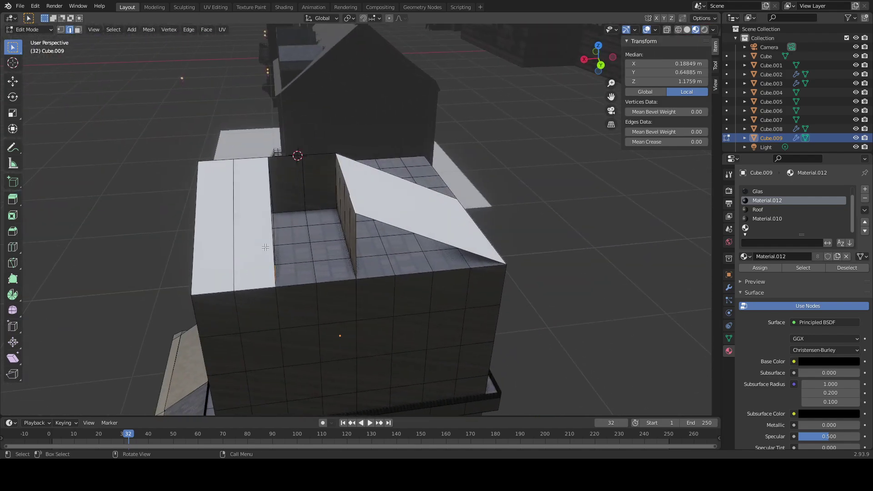
Step: Undo all the strips filled from the front-running wall's top edges to the outer roof edges
key(ctrl+z)
key(ctrl+z)
key(ctrl+z)
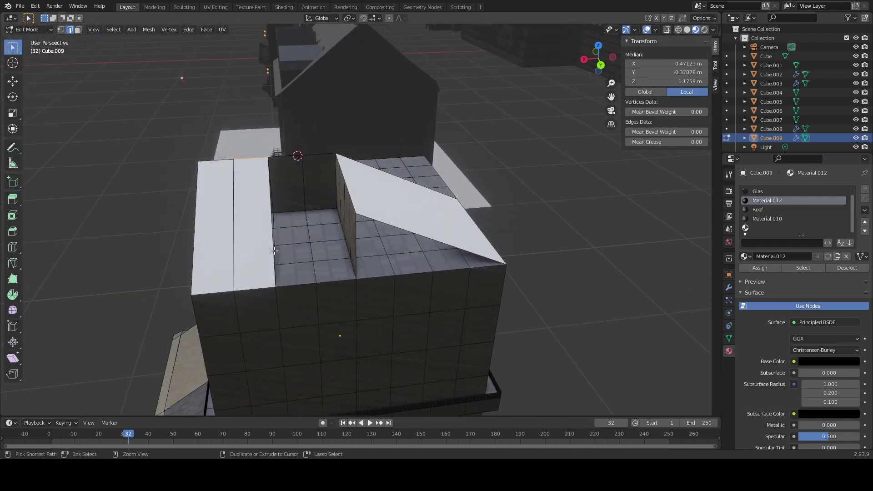
key(ctrl+z)
key(ctrl+z)
key(ctrl+z)
key(ctrl+z)
key(ctrl+z)
key(ctrl+z)
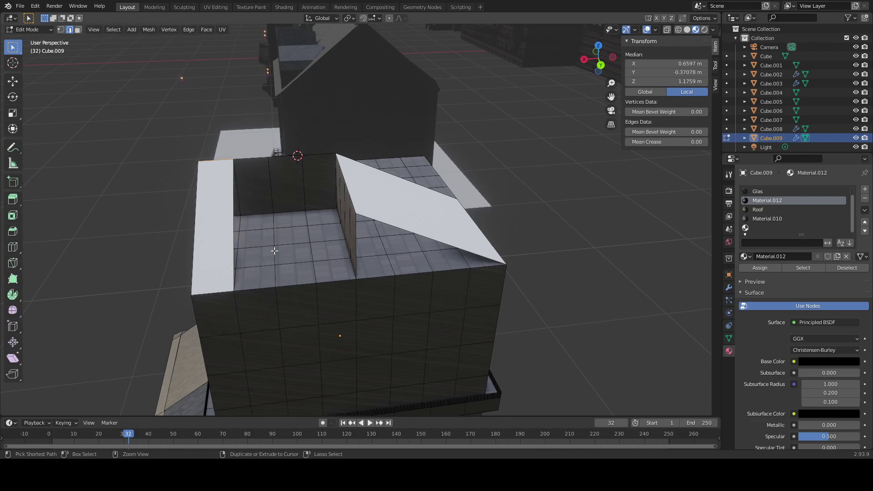
key(ctrl+z)
key(ctrl+z)
middle_drag(305, 261, 441, 223)
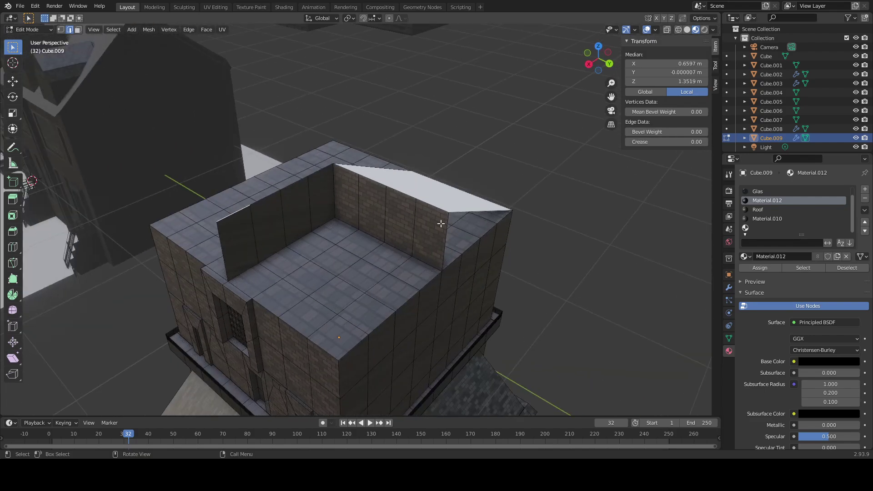
Step: Fill the two outermost sloped strips between the sideways-running wall's top edges and the parallel front roof edge
shift+click(335, 336)
shift+click(325, 329)
shift+click(325, 341)
alt+shift+click(352, 284)
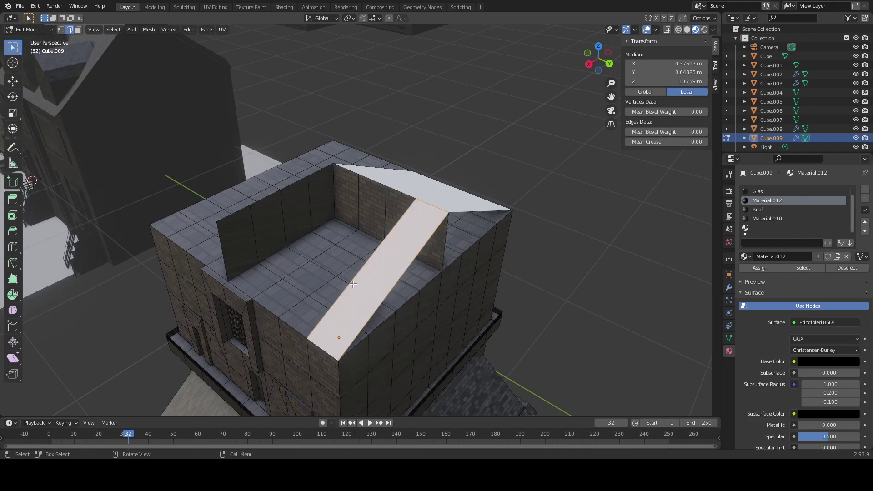
alt+shift+click(297, 321)
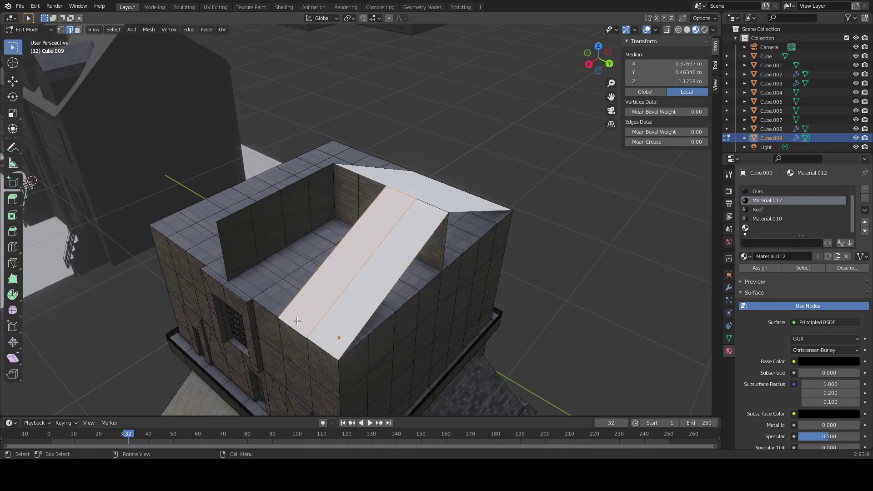
Step: Fill the two remaining strips from the sideways-running wall to the front roof edge, up to the front-running wall
click(377, 185)
shift+click(268, 309)
key(f)
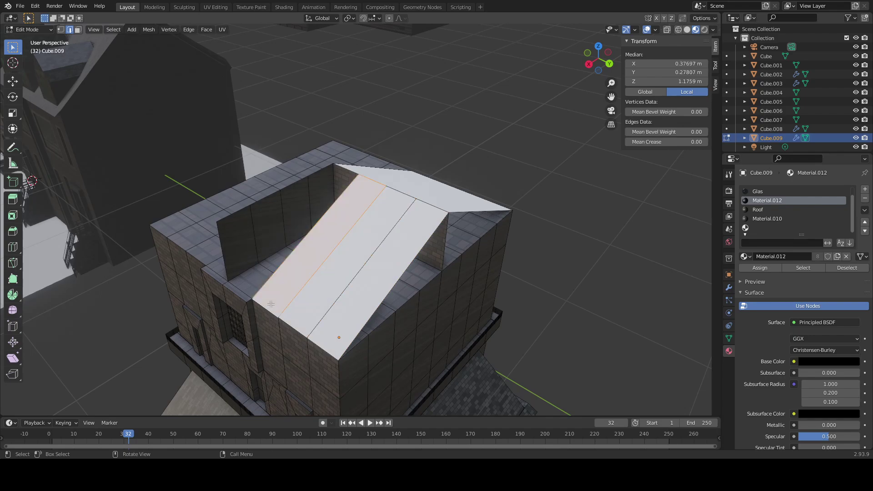
middle_drag(321, 244, 348, 249)
click(348, 197)
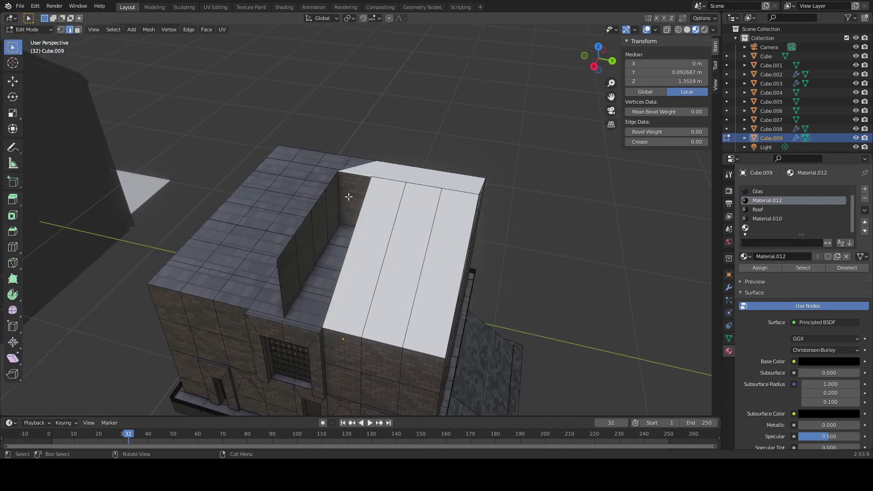
shift+click(312, 315)
key(f)
middle_drag(323, 333, 316, 288)
key(alt+a)
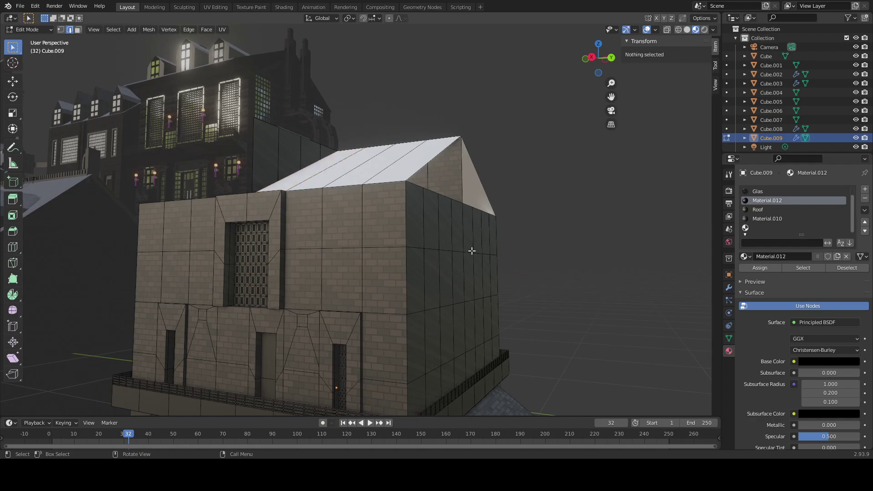
Step: Fill the two frontmost sloped strips on the open side, from the front-running wall's top edges to the outer roof edge
middle_drag(471, 251, 472, 291)
click(425, 243)
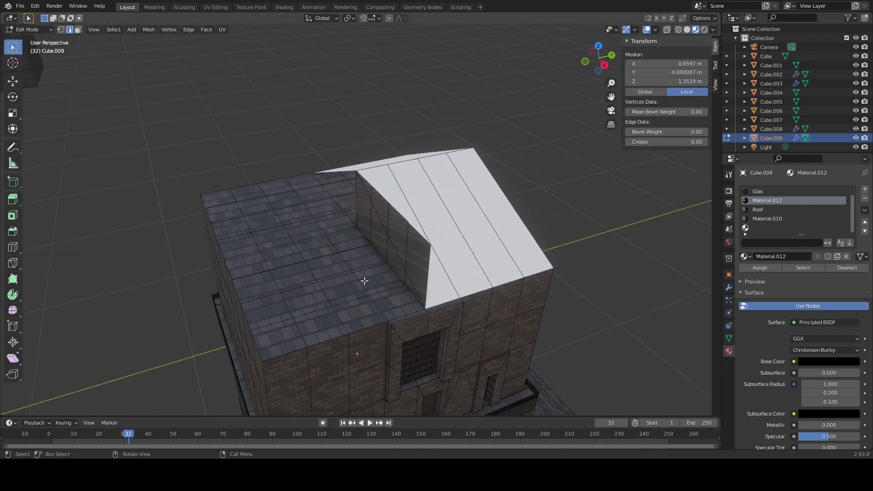
shift+click(266, 344)
key(f)
middle_drag(333, 341, 355, 353)
click(438, 222)
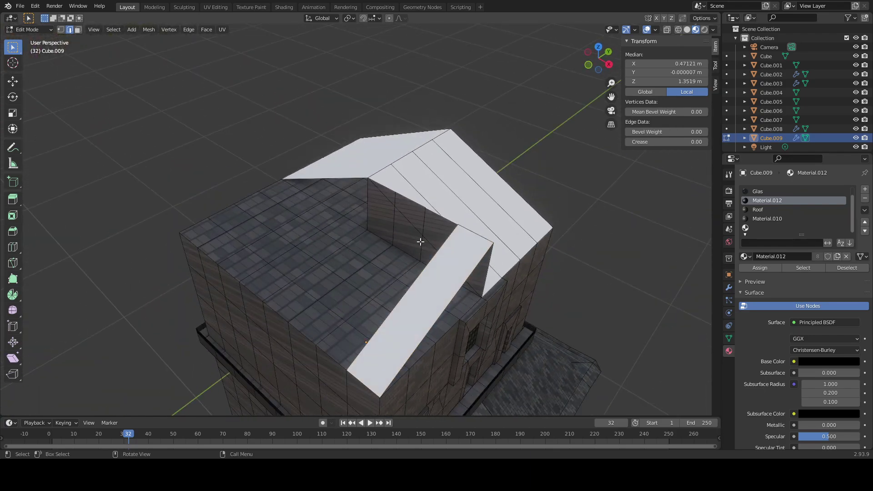
shift+click(340, 355)
key(f)
Step: Fill two more strips on the same slope, continuing to the rear end of the front-running wall
click(411, 205)
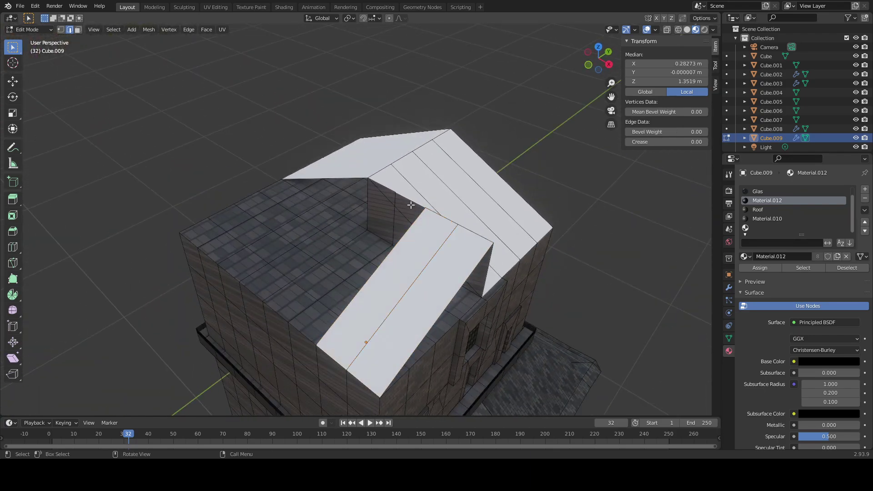
shift+click(312, 321)
key(f)
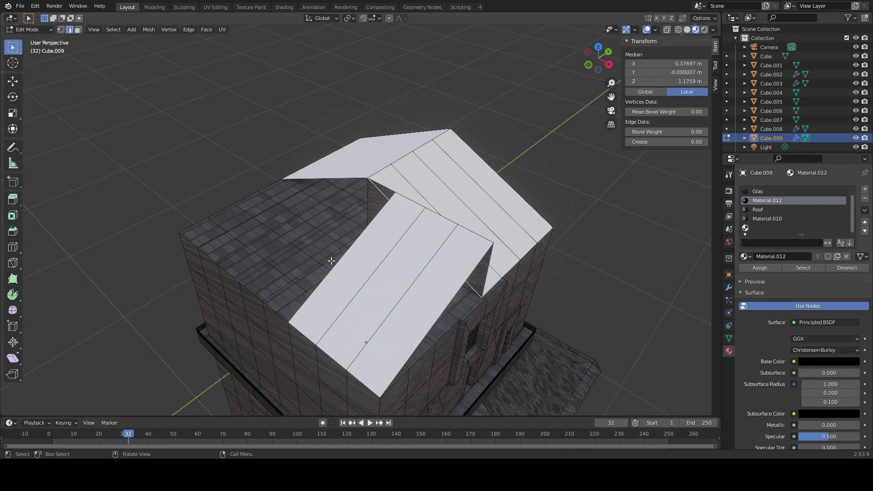
shift+click(283, 308)
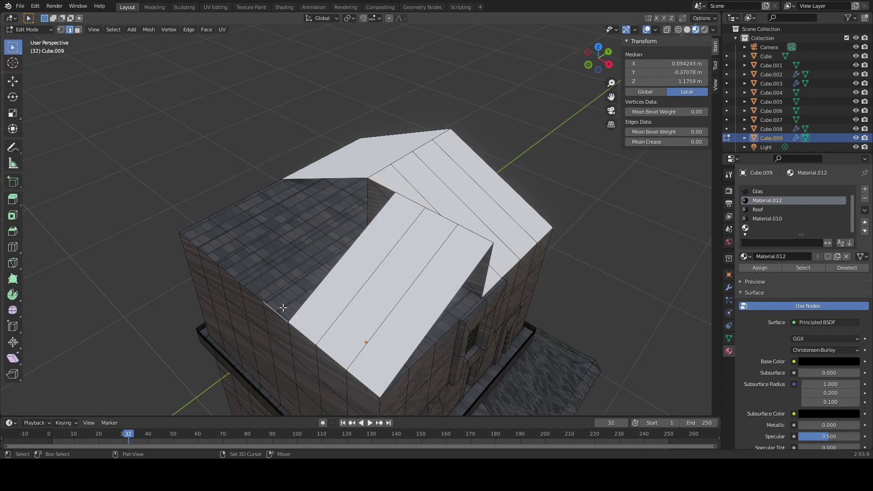
middle_drag(282, 307, 364, 296)
Step: Select the boundary edges around the remaining open roof corner and fill them with a single face
click(405, 275)
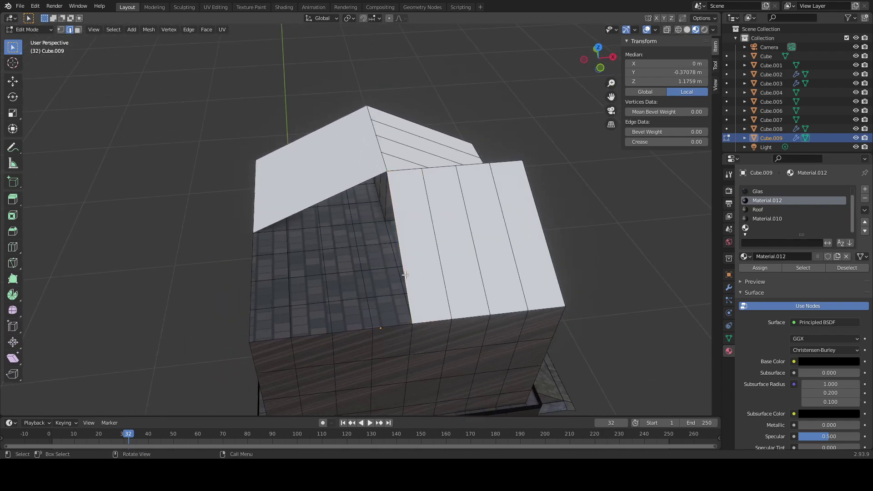
shift+click(287, 222)
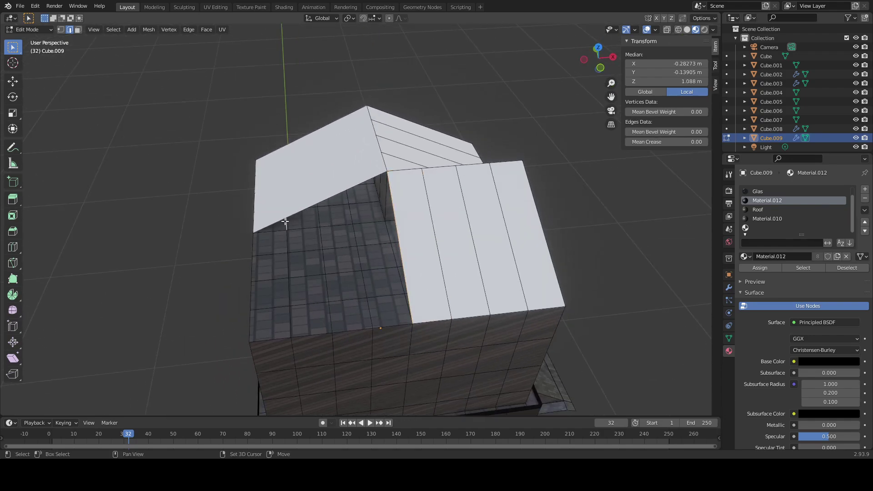
shift+click(286, 223)
click(385, 327)
click(408, 291)
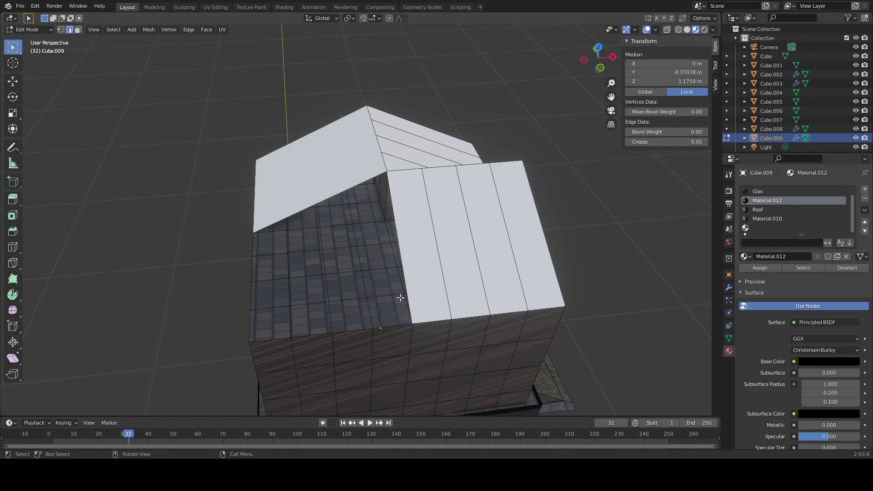
shift+click(385, 325)
shift+click(364, 325)
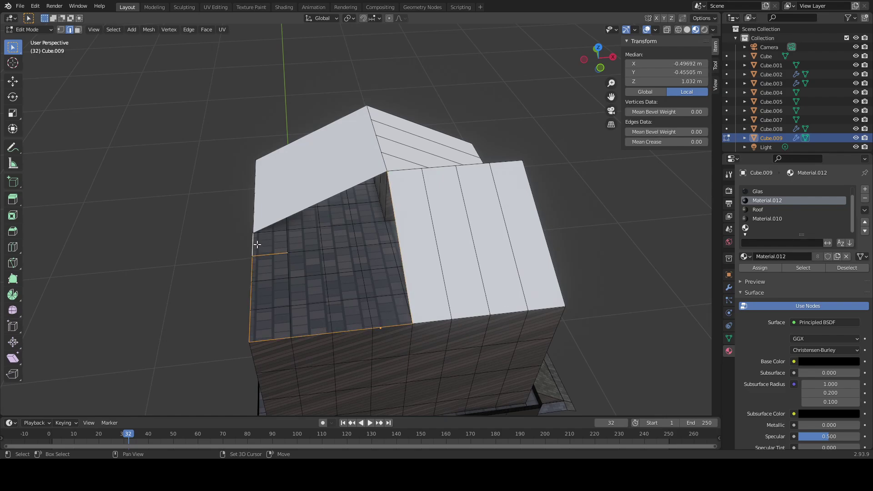
key(f)
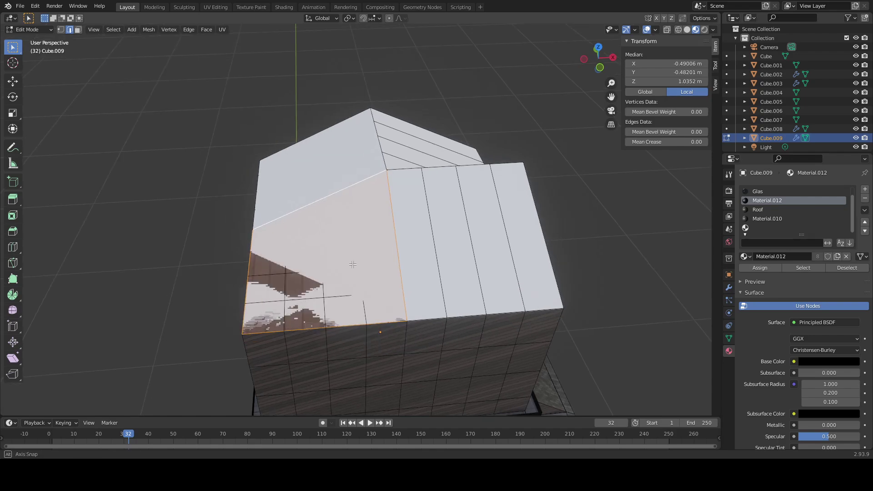
Step: Try to raise the new corner face slightly along the Z axis
middle_drag(300, 205, 327, 247)
key(g)
key(z)
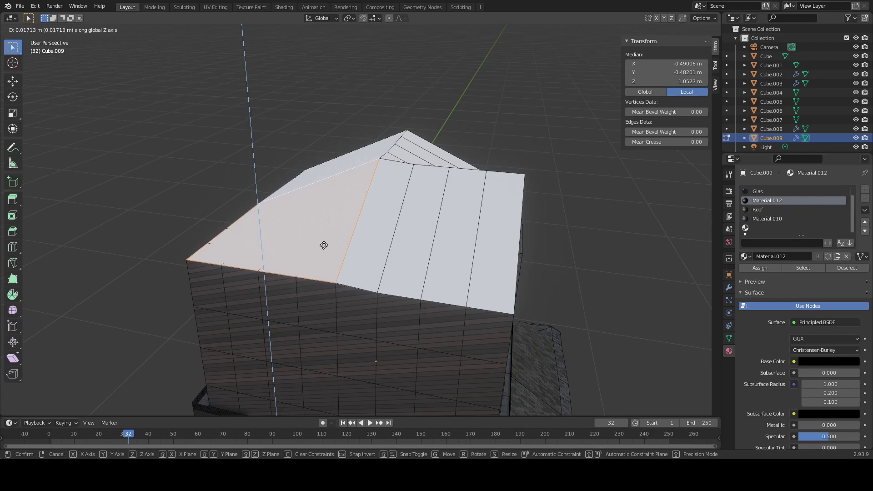
click(325, 245)
middle_drag(325, 246, 387, 267)
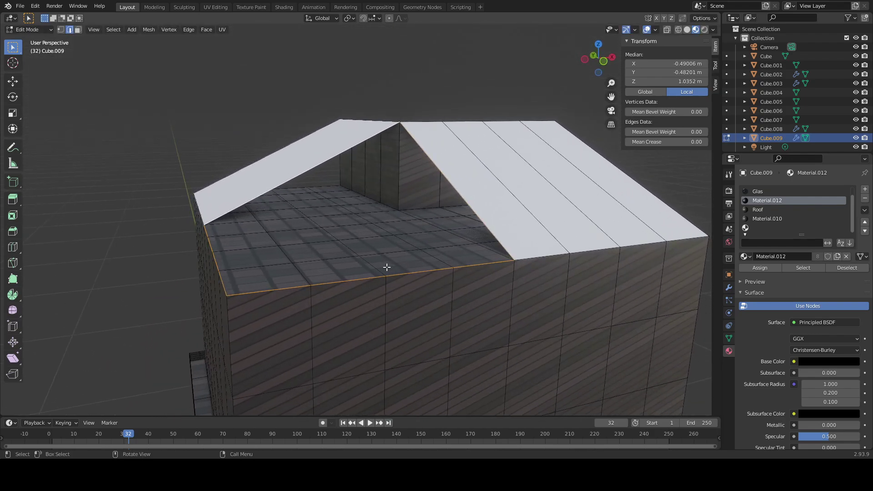
middle_drag(464, 274, 404, 273)
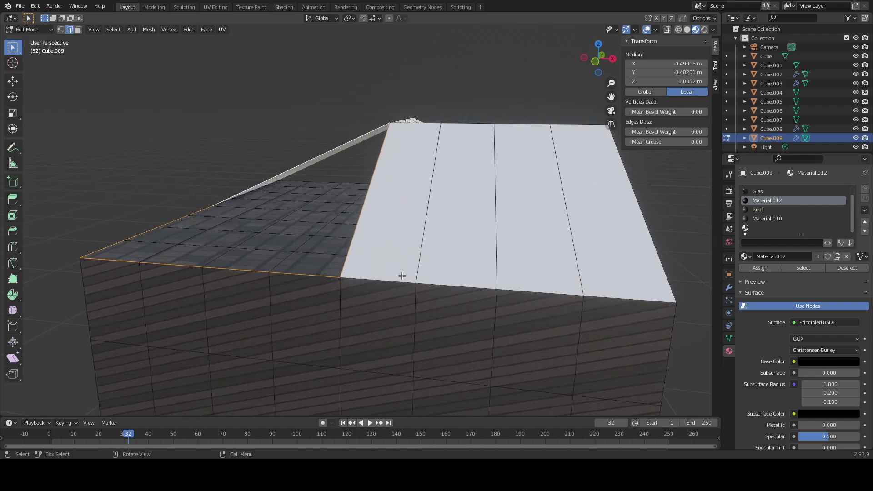
key(g)
key(x)
key(z)
key(Escape)
Step: Try to close the corner opening with Fill and with Bridge Edge Loops
key(f)
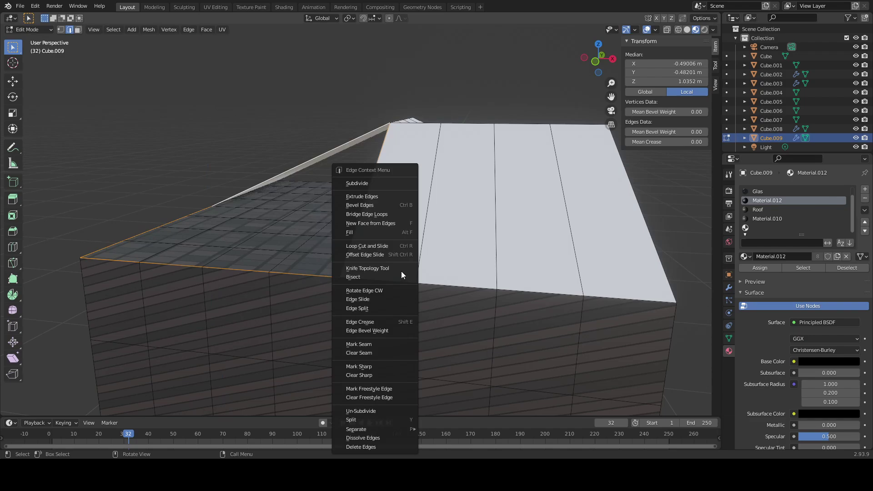
click(393, 233)
key(ctrl+z)
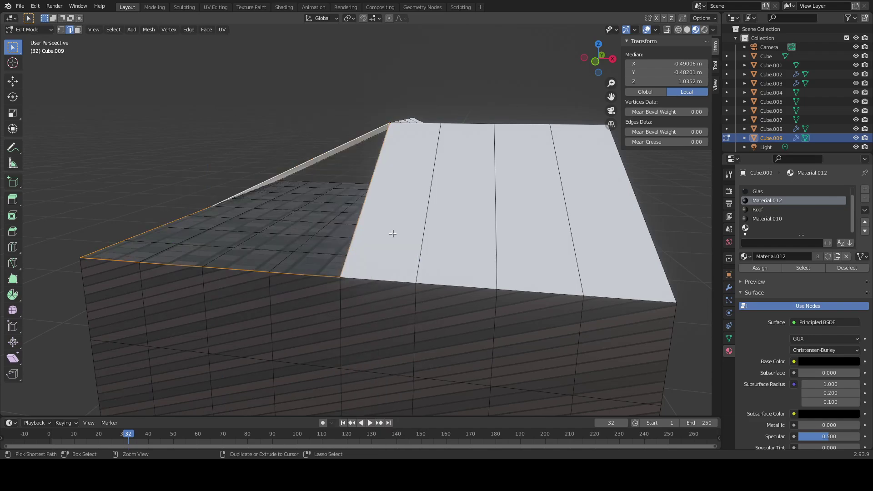
right_click(392, 233)
click(389, 223)
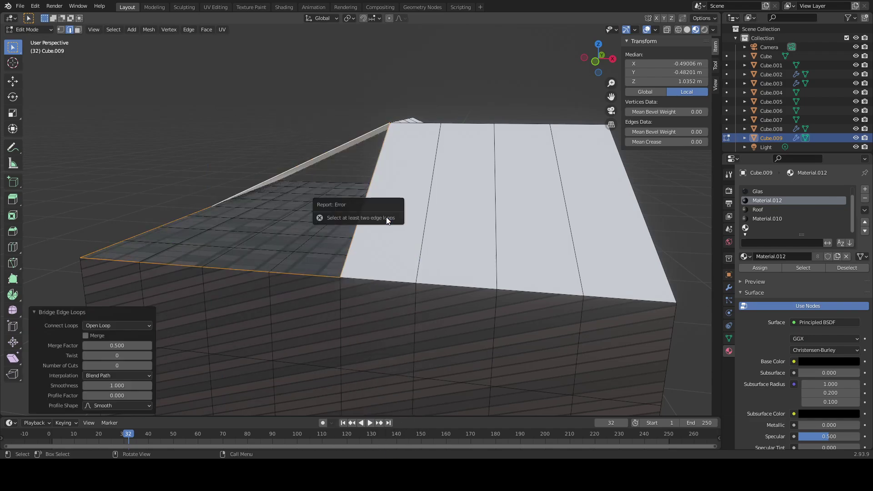
Step: Make a new face from the selected corner boundary edges and apply Fill to cover the opening with triangles
right_click(335, 260)
click(333, 227)
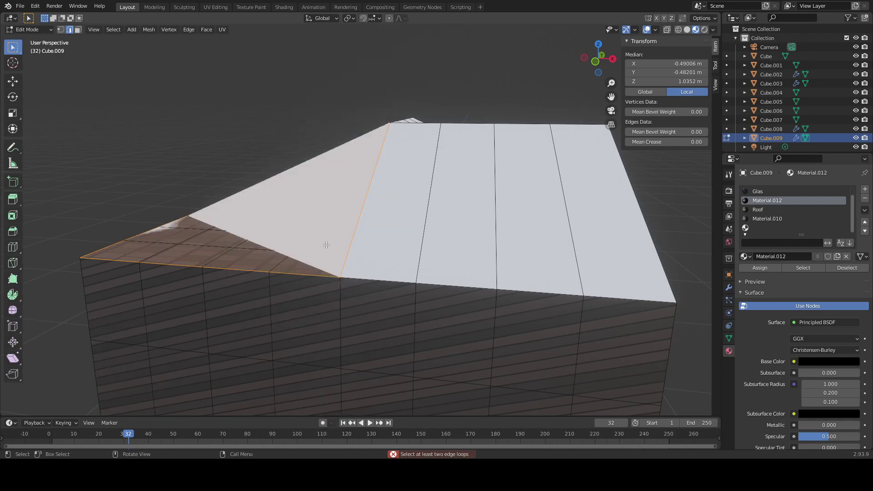
middle_drag(334, 227, 339, 287)
right_click(340, 287)
click(318, 233)
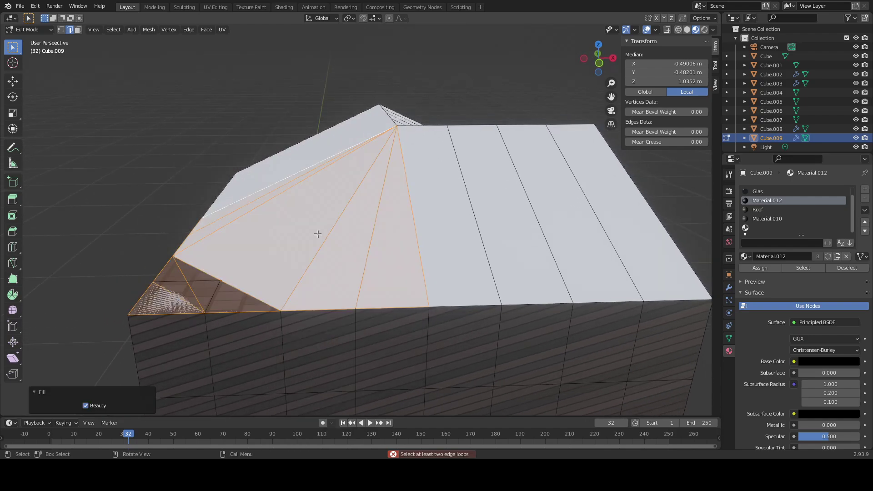
Step: Raise the triangulated corner faces slightly along the Z axis
middle_drag(318, 232, 405, 303)
key(g)
key(z)
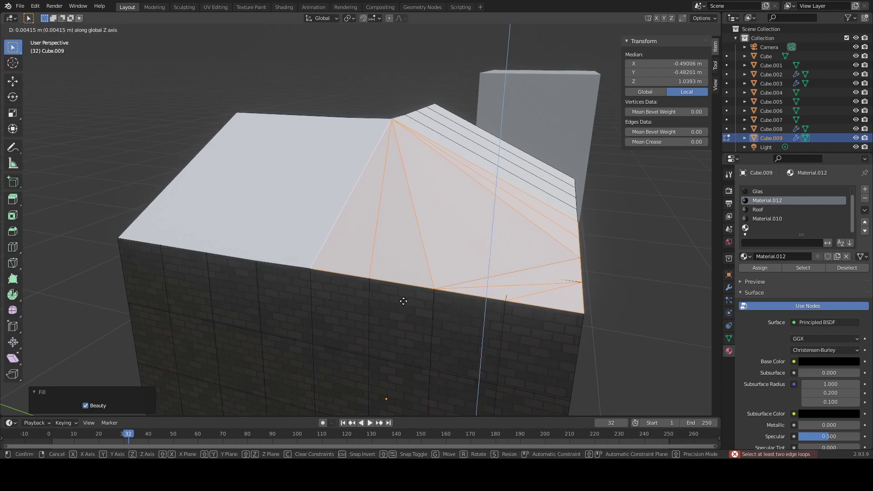
click(400, 302)
Step: Undo the raise and the triangulated fill so the roof corner is open again
middle_drag(446, 335, 307, 326)
scroll(282, 318, up, 3)
key(3)
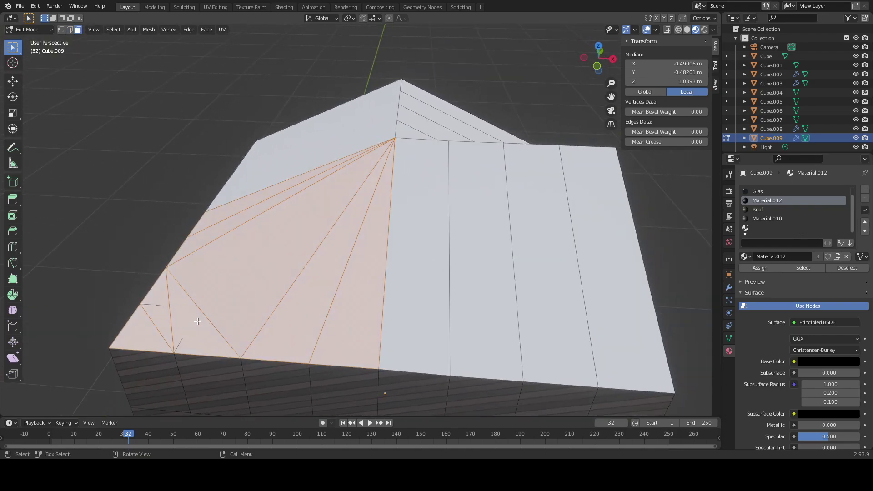
click(198, 321)
middle_drag(198, 321, 254, 297)
key(g)
right_click(198, 287)
key(ctrl+z)
key(ctrl+z)
key(ctrl+z)
key(ctrl+x)
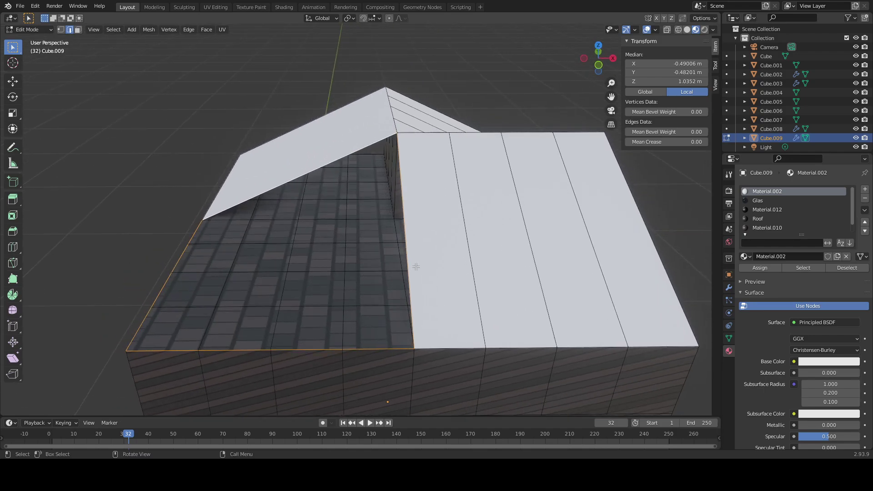
Step: Fill a triangular face between the two sloped roof edges bordering the open corner
click(416, 267)
shift+click(296, 187)
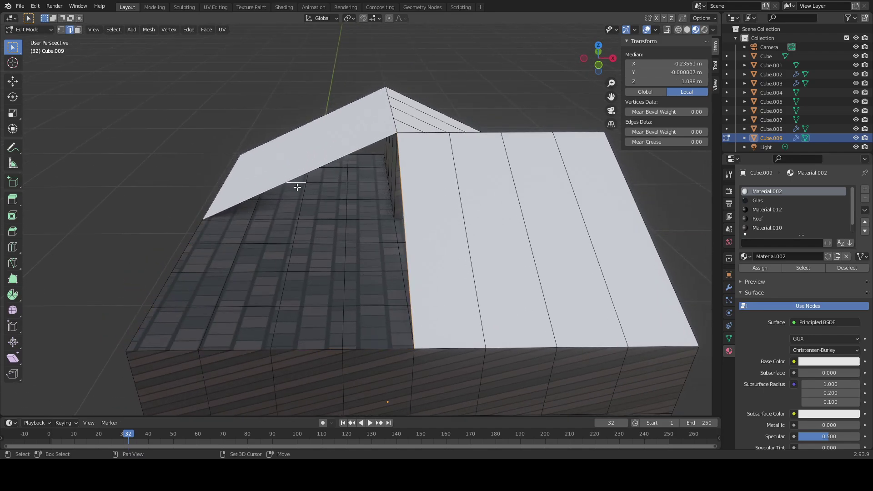
key(f)
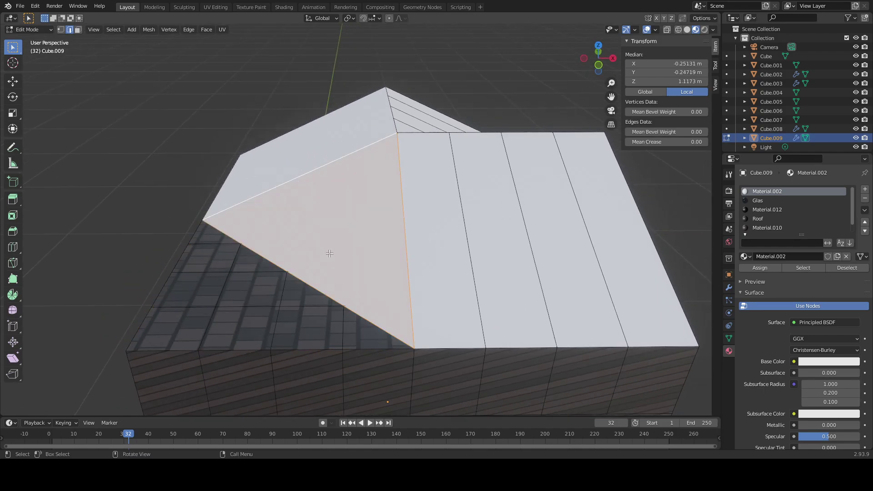
middle_drag(330, 254, 367, 255)
click(377, 269)
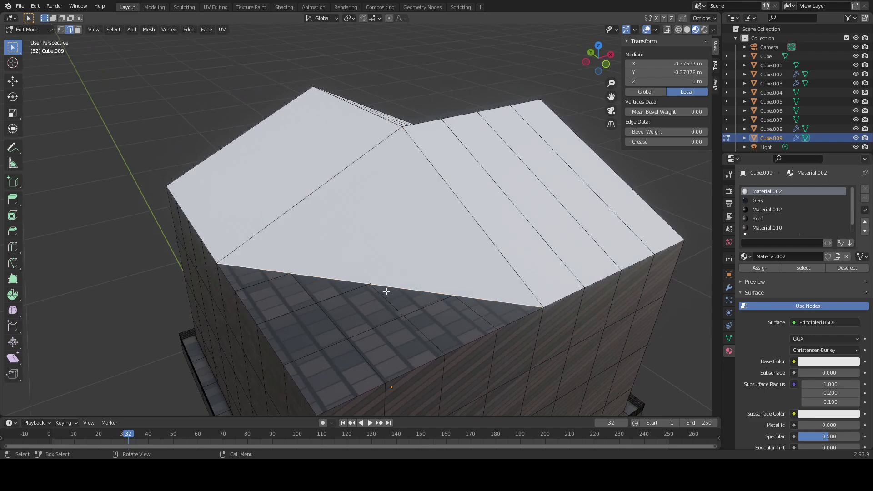
middle_drag(386, 291, 333, 304)
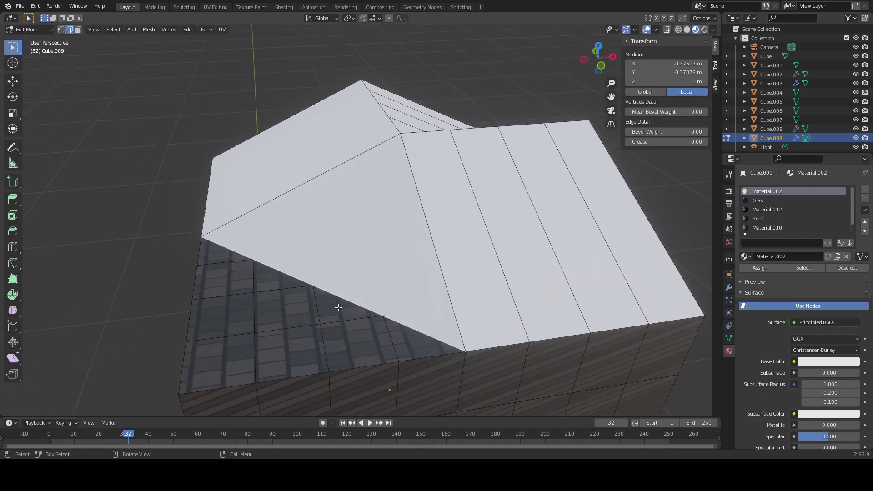
Step: Undo the triangular face spanning the open roof corner
right_click(348, 296)
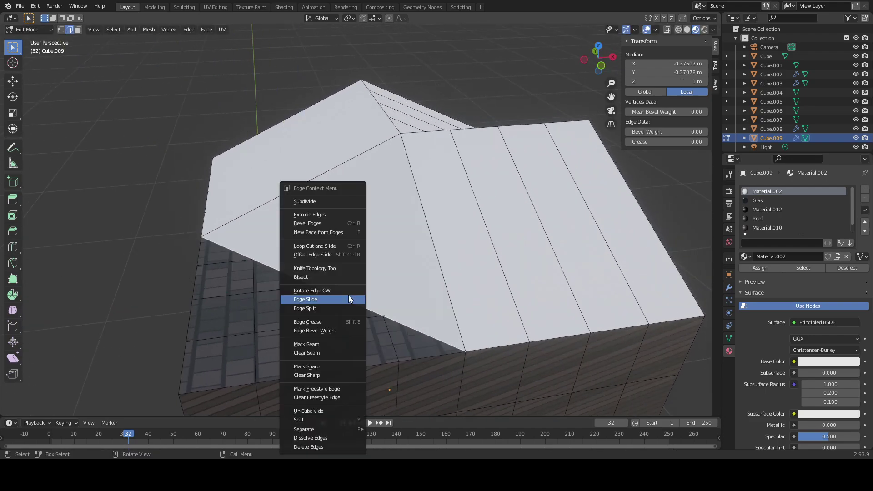
click(312, 206)
right_click(312, 205)
right_click(312, 205)
click(305, 193)
key(Tab)
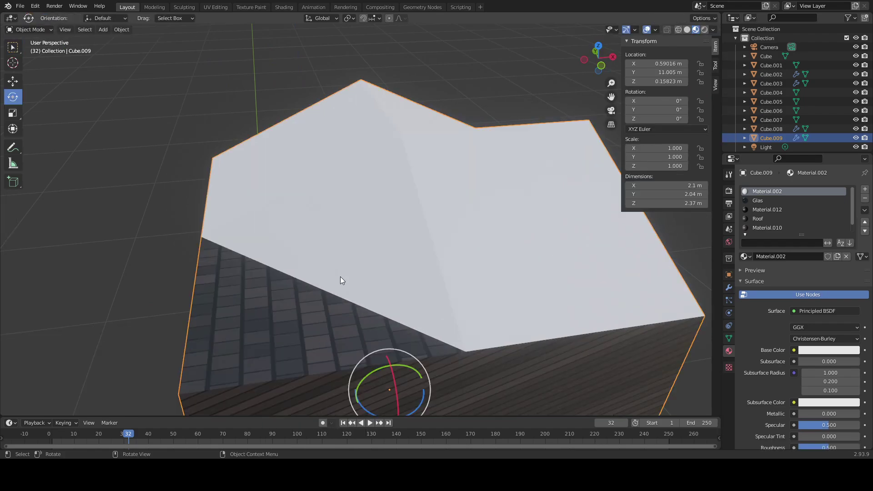
shift+middle_drag(340, 277, 359, 253)
key(Tab)
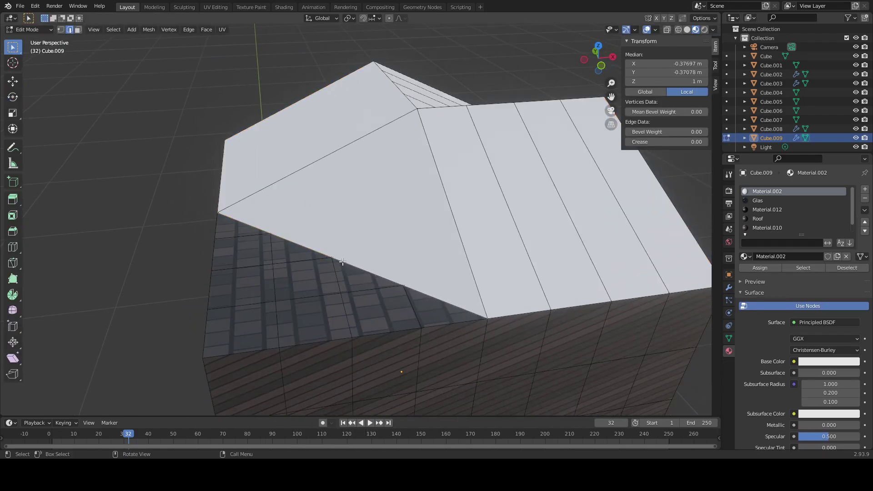
ctrl+click(333, 261)
key(ctrl+z)
key(ctrl+z)
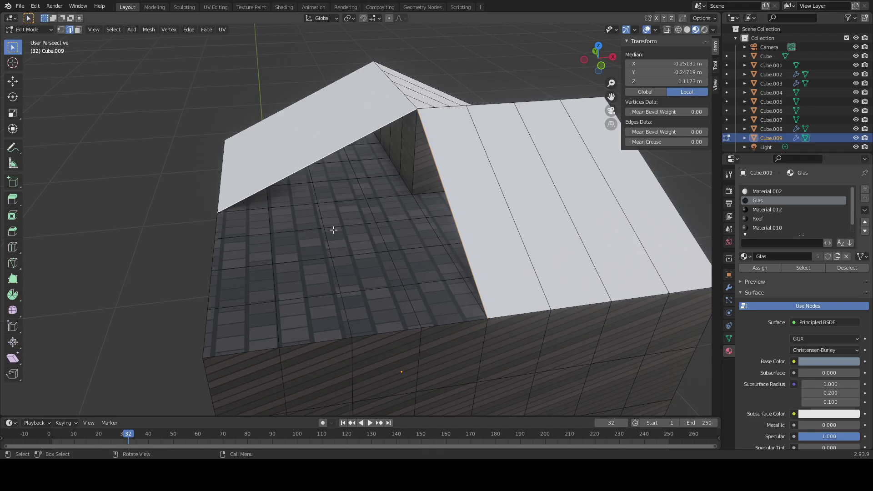
Step: Create a triangular dividing face from the inner vertical edge below the ridge intersection to the outer corner of the building
middle_drag(333, 230, 378, 203)
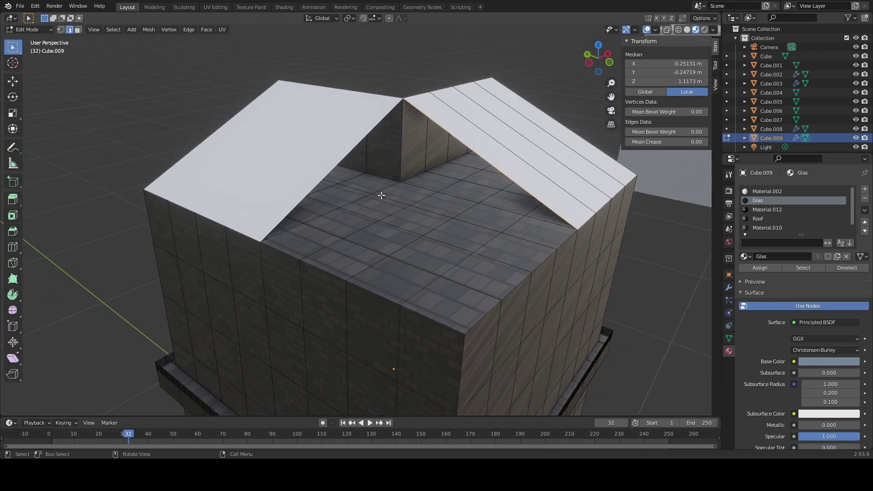
click(409, 146)
middle_drag(410, 147, 431, 171)
shift+middle_drag(458, 381, 414, 301)
shift+click(466, 334)
key(f)
Step: Fill the two roof slopes on either side of the diagonal edge to close the corner, and leave mesh editing
click(318, 136)
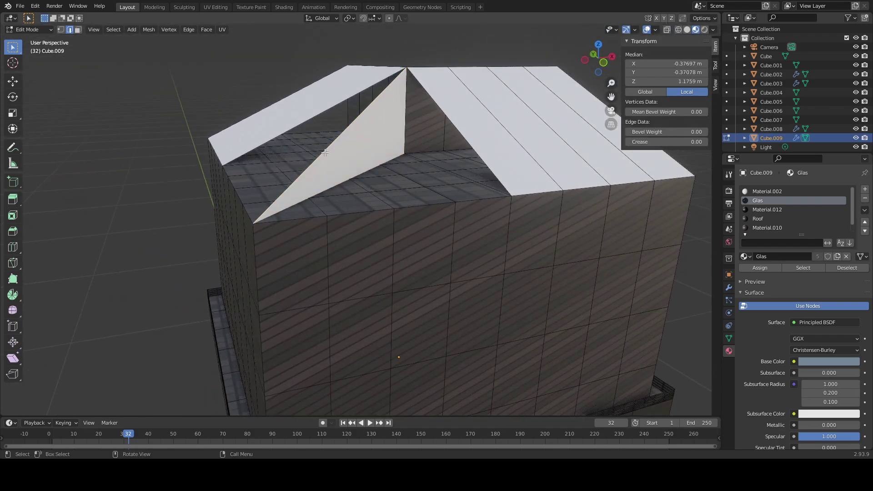
middle_drag(364, 174, 380, 158)
click(438, 145)
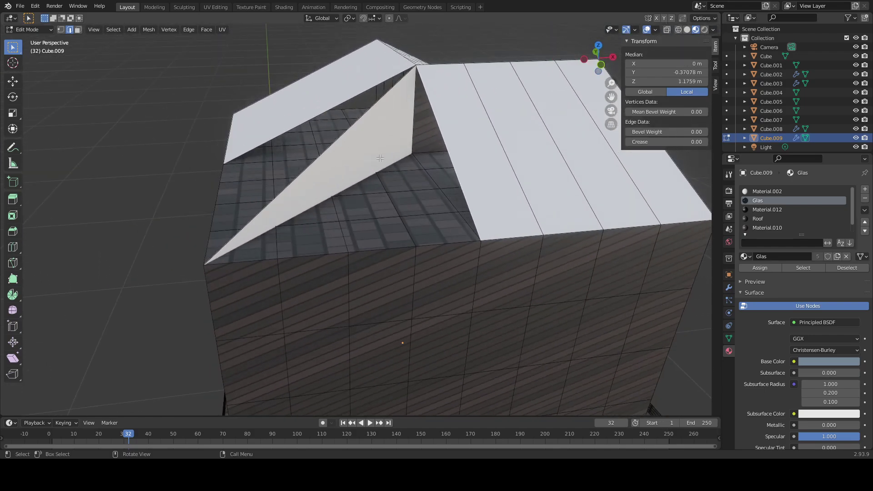
shift+click(344, 145)
shift+click(293, 115)
key(f)
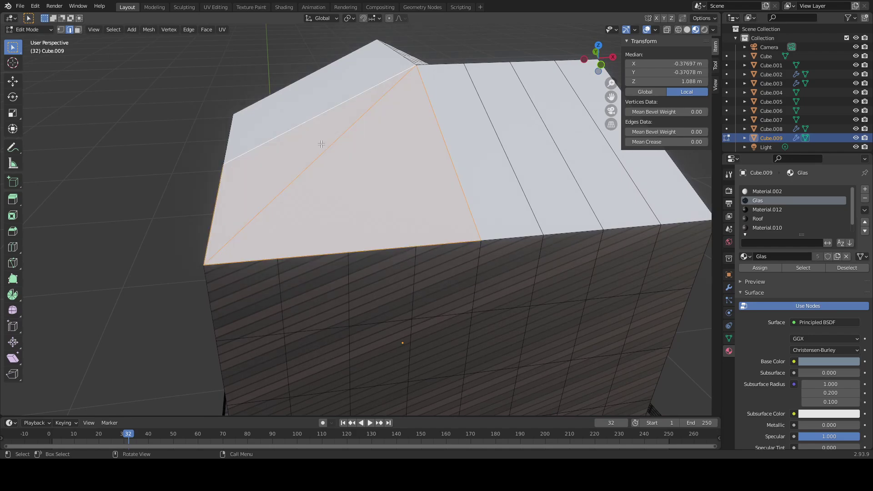
middle_drag(322, 145, 377, 136)
scroll(426, 153, down, 3)
scroll(486, 152, up, 2)
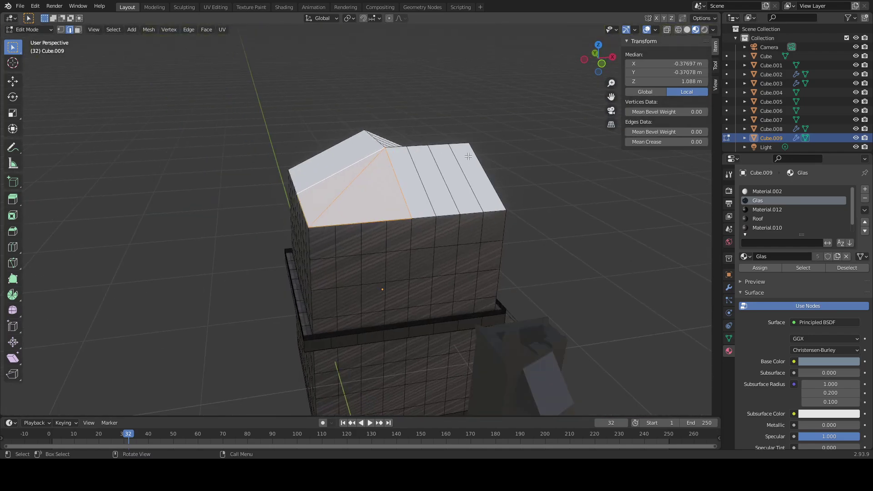
click(497, 152)
key(Tab)
Step: Fill the open triangle above the windowed brick wall using its vertical edge and the wall's upper edges
middle_drag(536, 182, 375, 191)
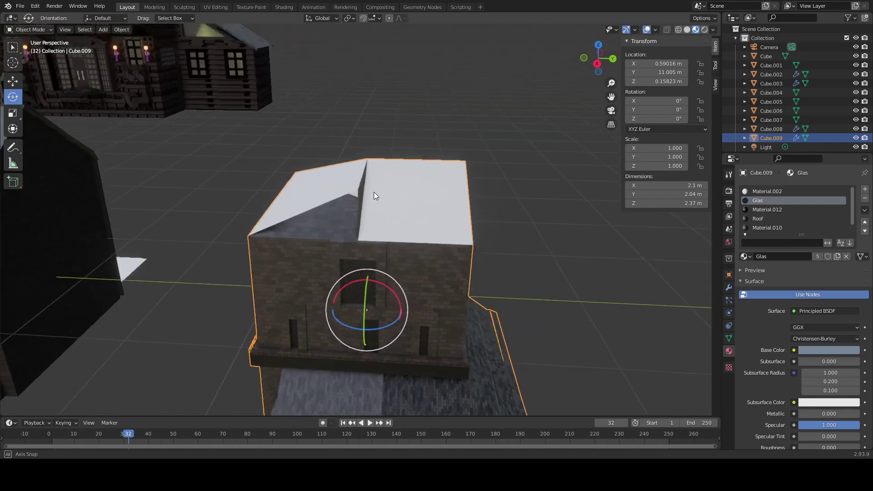
key(Tab)
scroll(383, 208, up, 3)
click(399, 206)
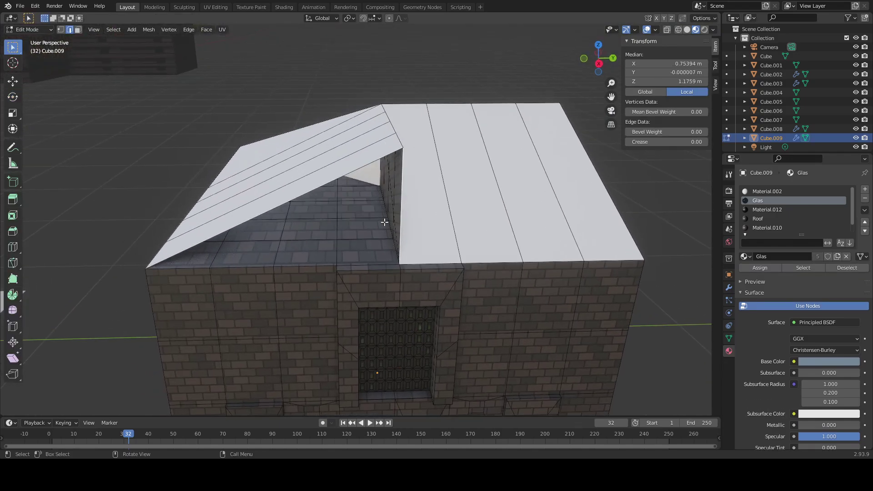
shift+click(361, 258)
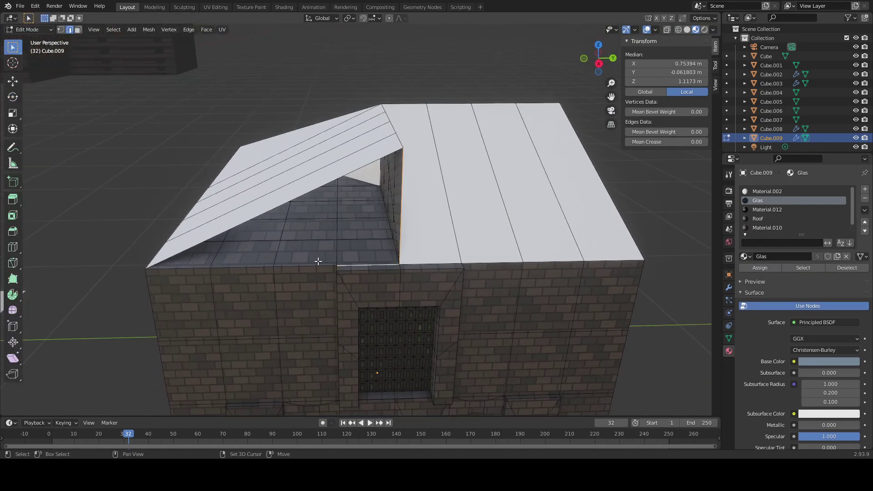
shift+click(187, 268)
key(f)
scroll(550, 211, down, 3)
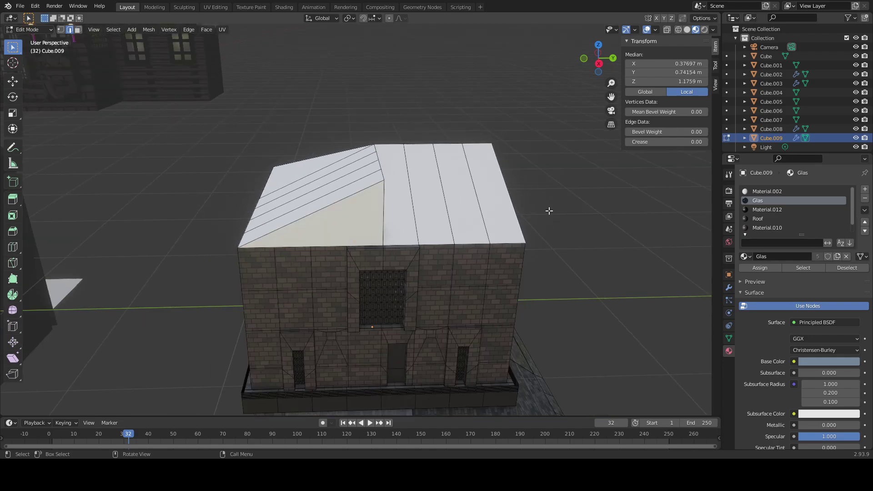
Step: Select the vertical, sloped and upper wall edges around the open gable on the adjacent side and fill them with a face
key(Tab)
scroll(532, 242, down, 3)
middle_drag(528, 242, 457, 232)
scroll(457, 233, up, 5)
key(Tab)
click(354, 171)
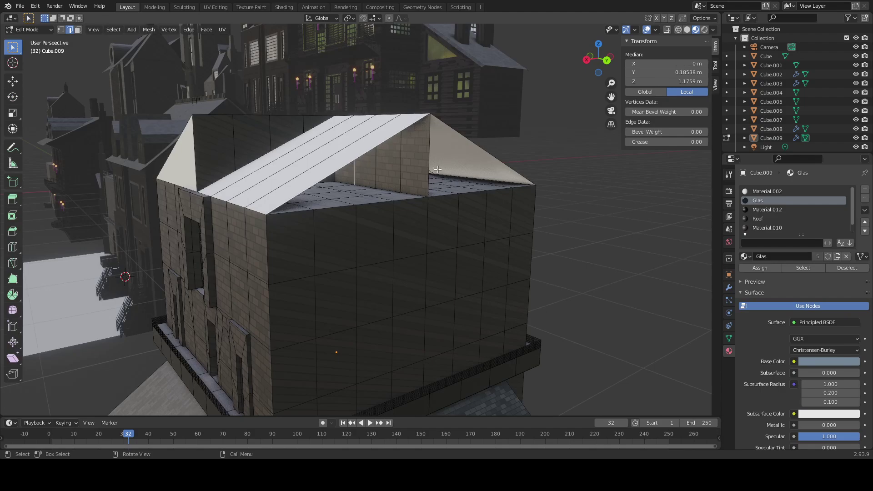
shift+click(440, 162)
shift+click(395, 135)
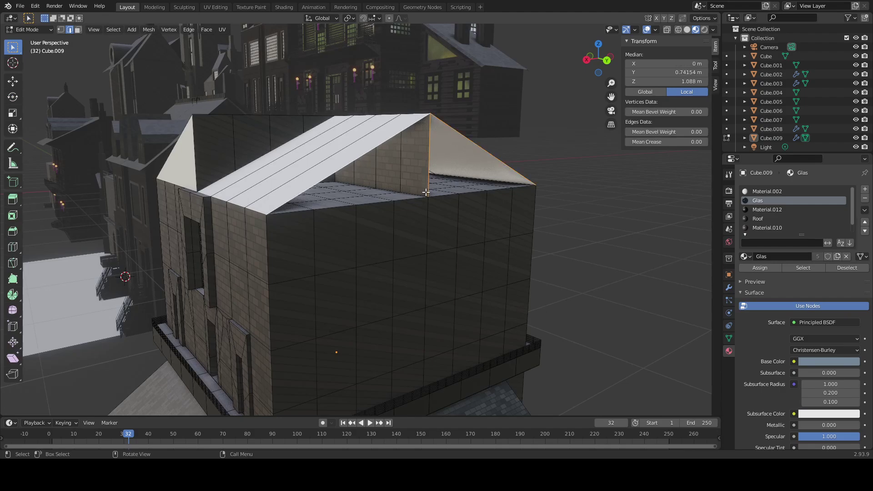
middle_drag(396, 135, 306, 218)
alt+click(291, 208)
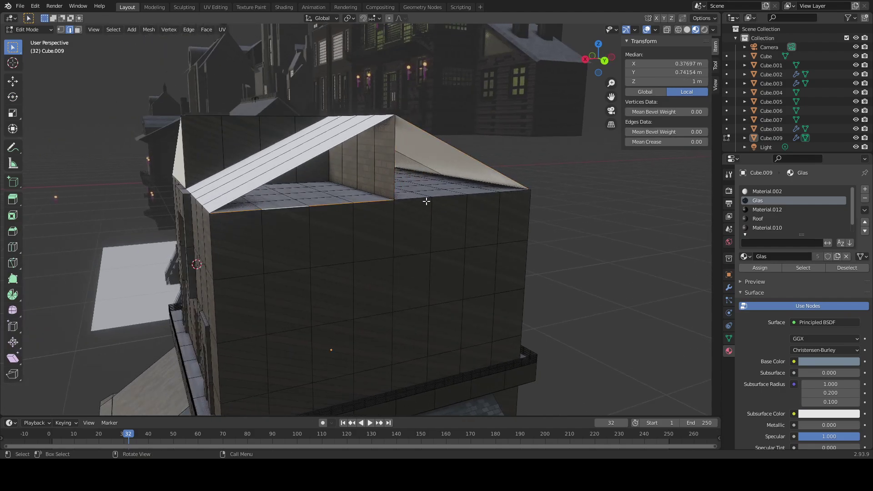
key(ctrl+z)
alt+shift+click(383, 200)
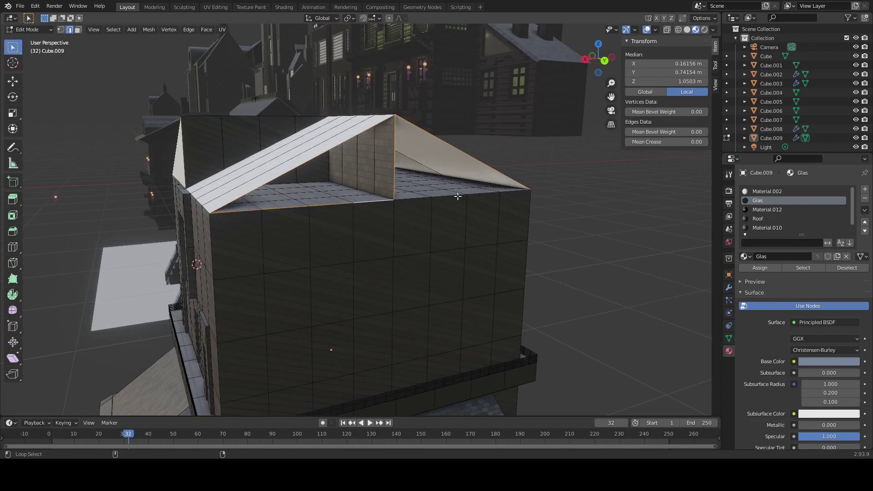
alt+shift+click(458, 196)
key(f)
Step: Extrude the new triangular gable face outward along the Y axis to form an overhang
click(595, 196)
scroll(495, 211, down, 3)
key(Tab)
mouse_move(376, 229)
middle_down()
mouse_move(462, 238)
mouse_move(376, 228)
mouse_move(355, 209)
mouse_move(386, 200)
mouse_move(421, 225)
mouse_move(380, 209)
mouse_move(445, 222)
middle_up()
key(Tab)
click(370, 187)
key(alt+a)
click(371, 186)
key(e)
key(y)
click(426, 218)
Step: Inset the gable face by about 0.027 m and extrude the inner triangle along Y to recess it
key(i)
click(413, 219)
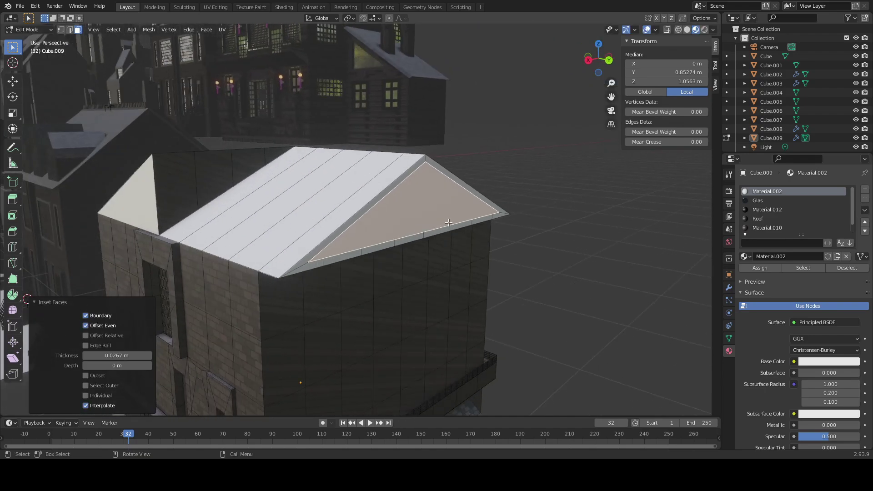
key(e)
key(y)
click(445, 222)
click(542, 296)
Step: Try Bridge Faces on the overhang's underside faces and adjoining wall panels at both corners, and undo it
middle_drag(542, 296, 427, 242)
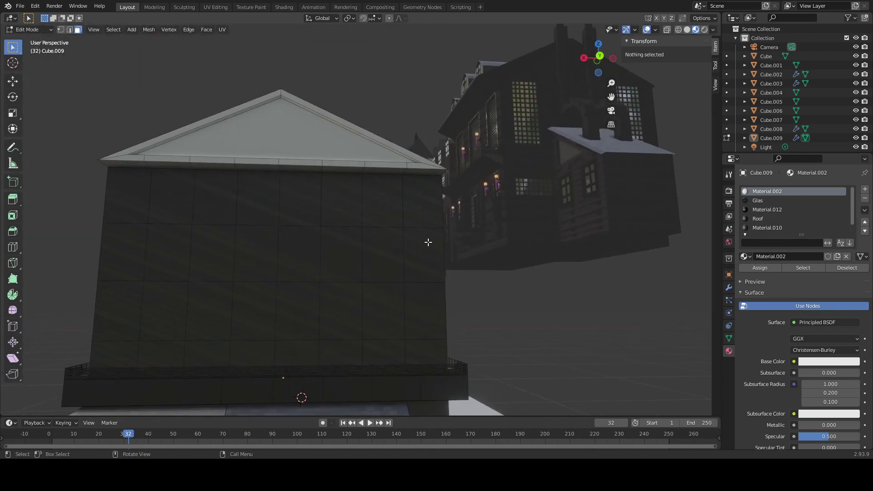
scroll(409, 207, up, 5)
middle_drag(409, 207, 419, 211)
click(473, 217)
shift+click(483, 160)
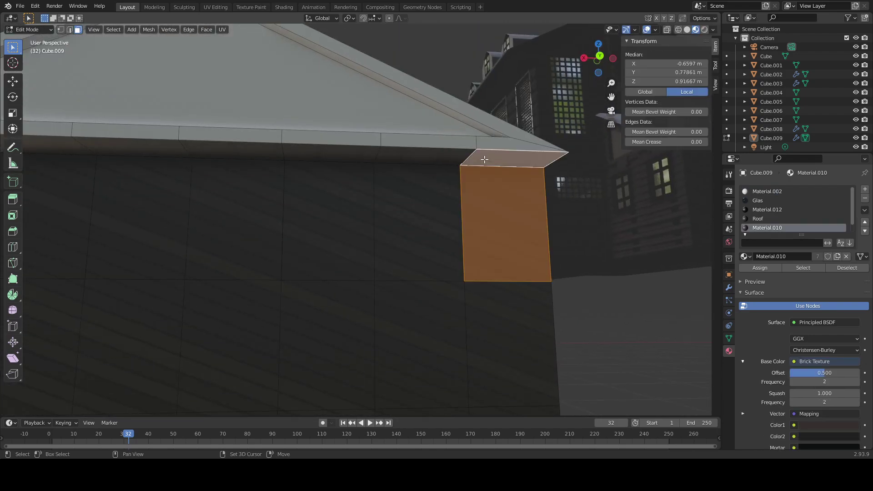
shift+middle_drag(273, 218, 403, 190)
shift+click(119, 158)
right_click(97, 90)
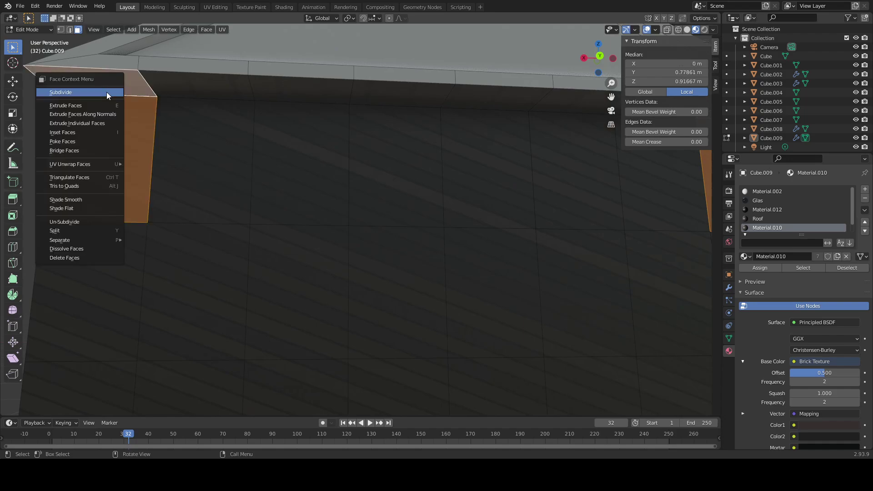
click(97, 148)
key(ctrl+z)
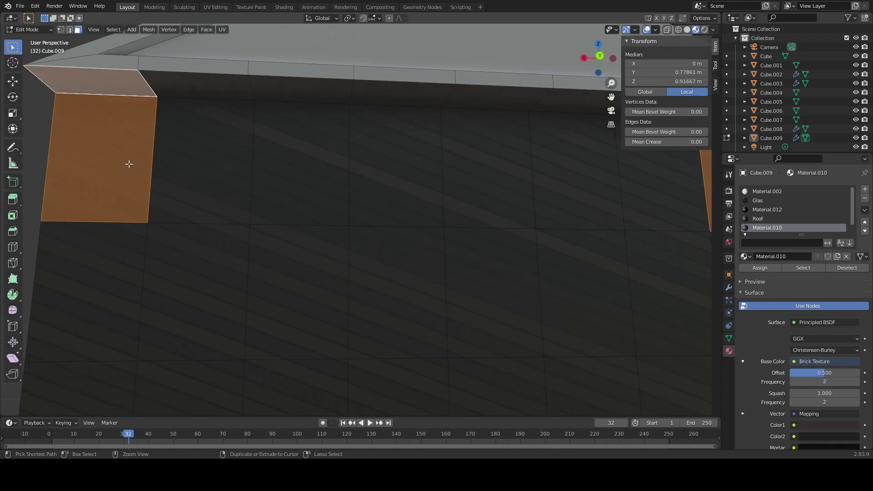
Step: Try to bridge just one corner's overhang underside face with the wall panel beneath it
scroll(186, 189, down, 3)
middle_drag(432, 189, 412, 187)
click(555, 158)
shift+click(554, 158)
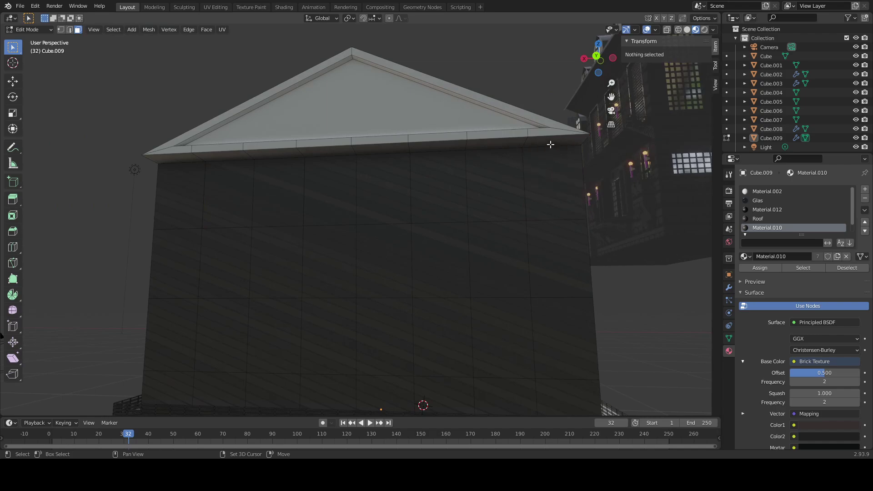
shift+click(550, 144)
shift+click(555, 174)
middle_drag(558, 185, 454, 168)
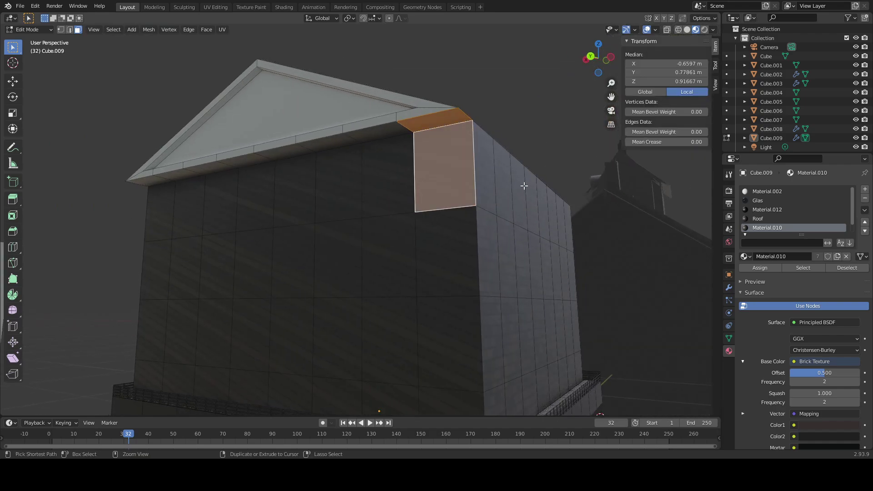
right_click(455, 168)
click(450, 169)
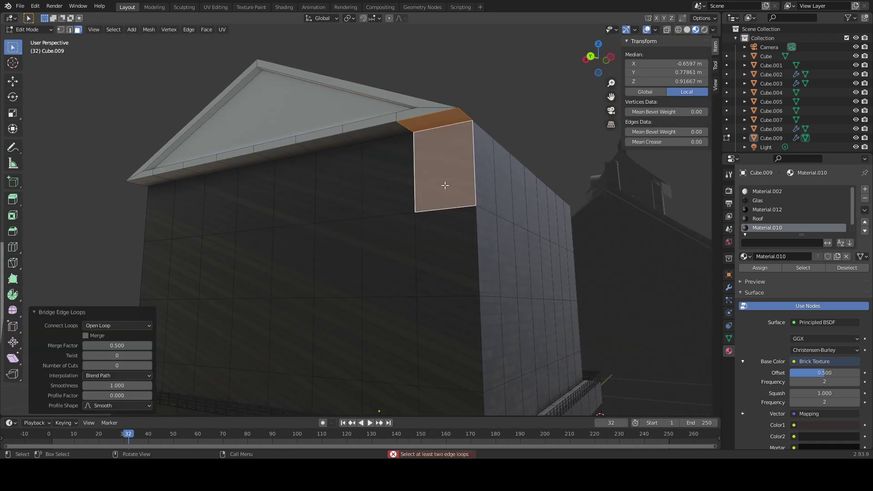
Step: Fill a slanted bracket face at both corners between the overhang's outer edge and the lower edge of the upper wall panel
key(2)
click(439, 209)
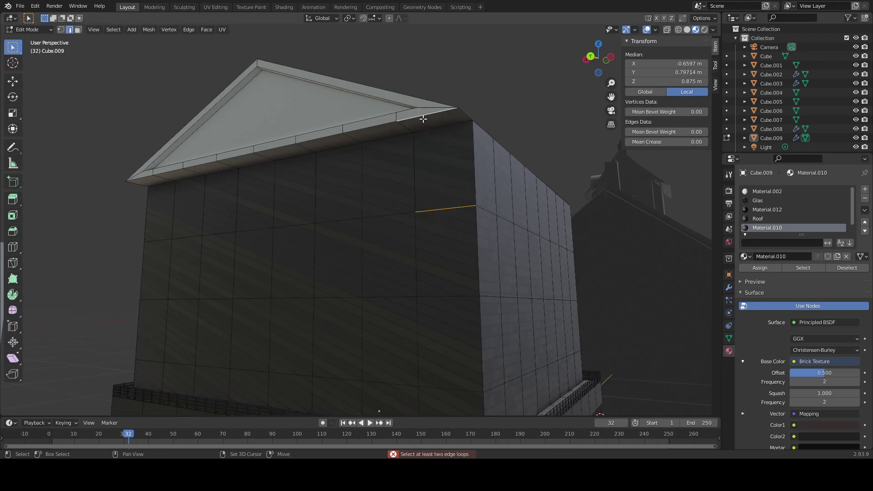
middle_drag(424, 119, 316, 242)
click(315, 241)
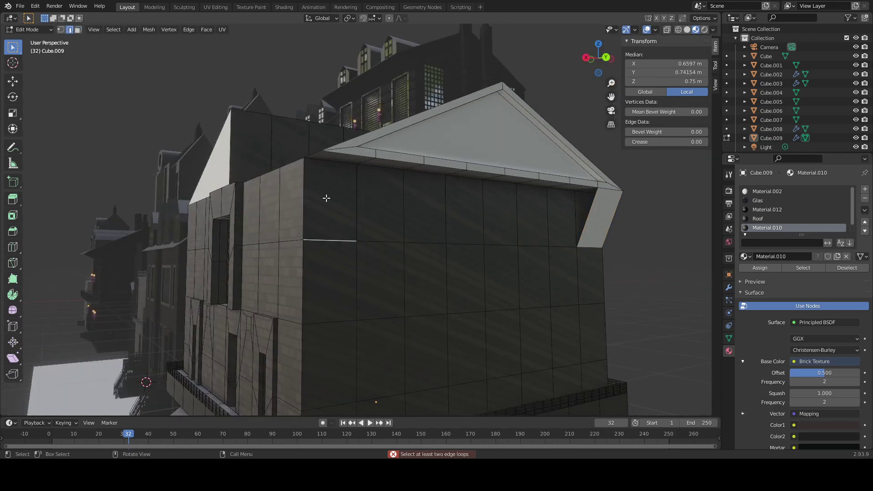
shift+click(352, 154)
key(f)
Step: Fill the triangular outer side of one corner bracket and the inner side of the bracket at the opposite corner
middle_drag(351, 154, 391, 185)
click(427, 199)
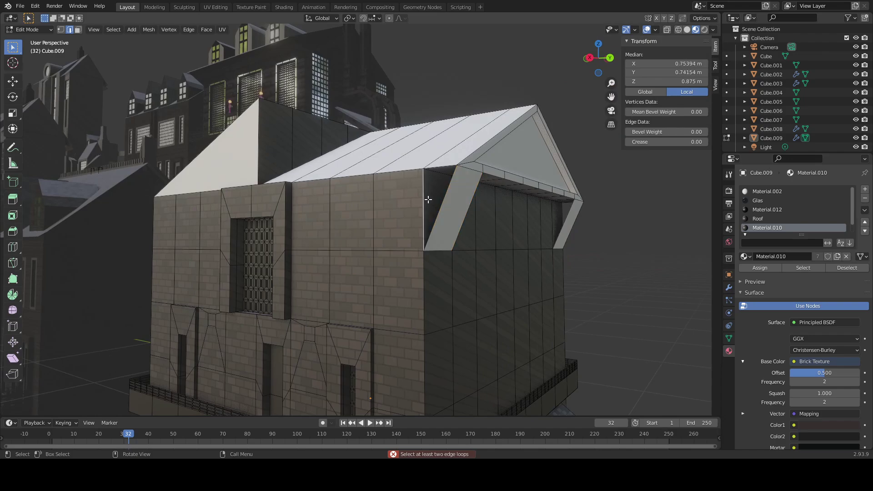
shift+click(438, 200)
middle_drag(438, 200, 421, 200)
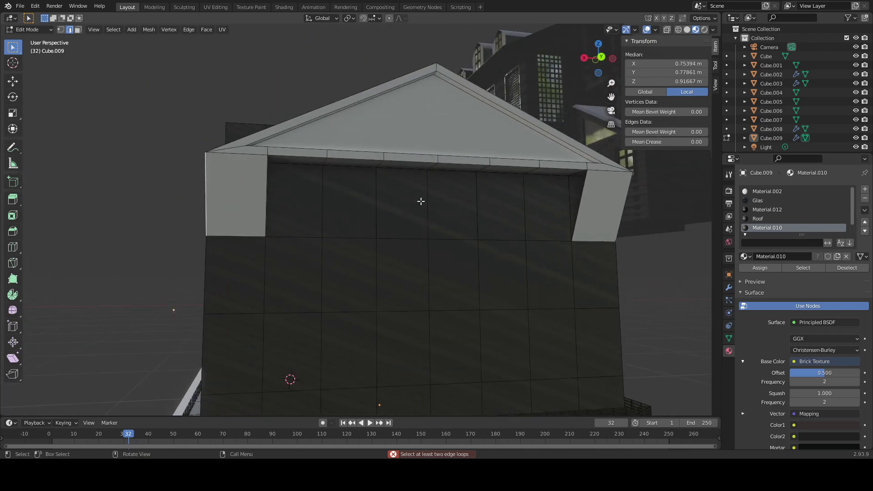
click(578, 205)
middle_drag(566, 203, 173, 237)
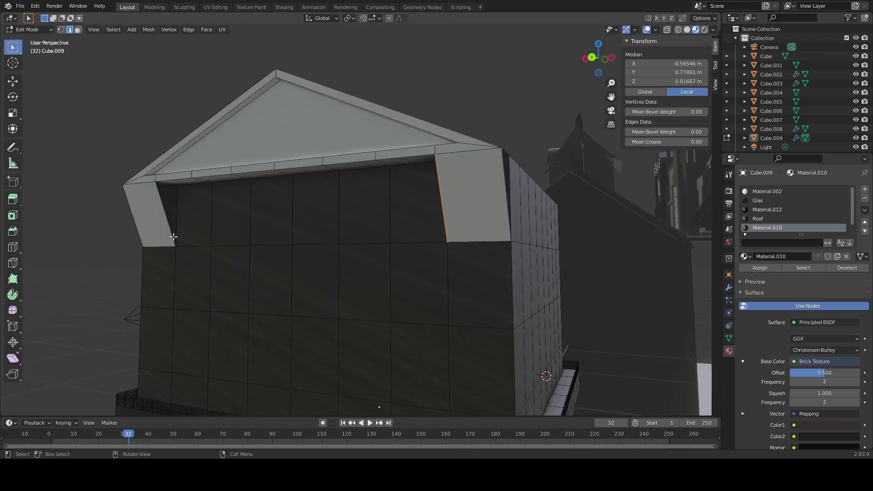
Step: Fill the remaining triangular sides of the two corner brackets, the inner one and the outer one
click(179, 213)
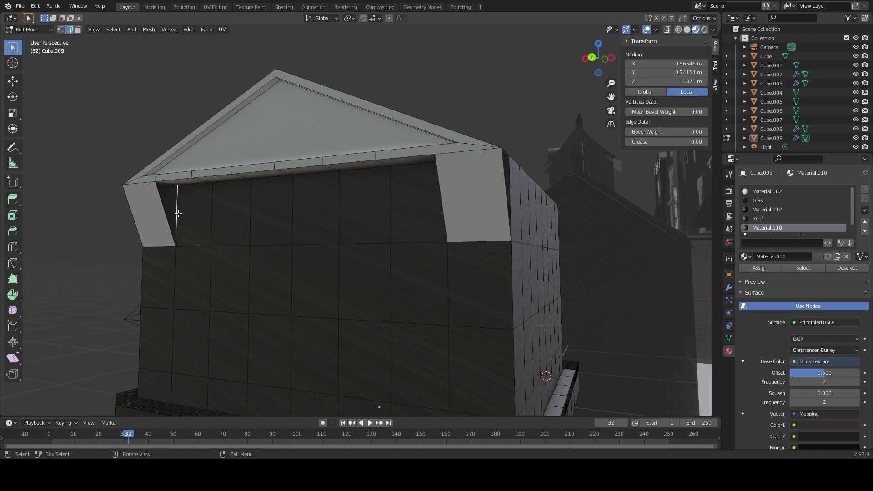
shift+click(167, 214)
shift+click(170, 185)
key(f)
middle_drag(257, 247, 237, 249)
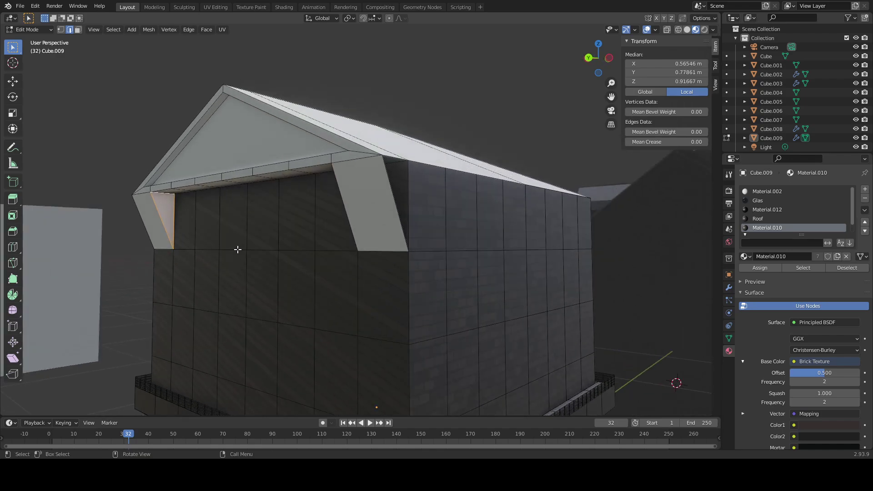
click(378, 206)
shift+click(392, 166)
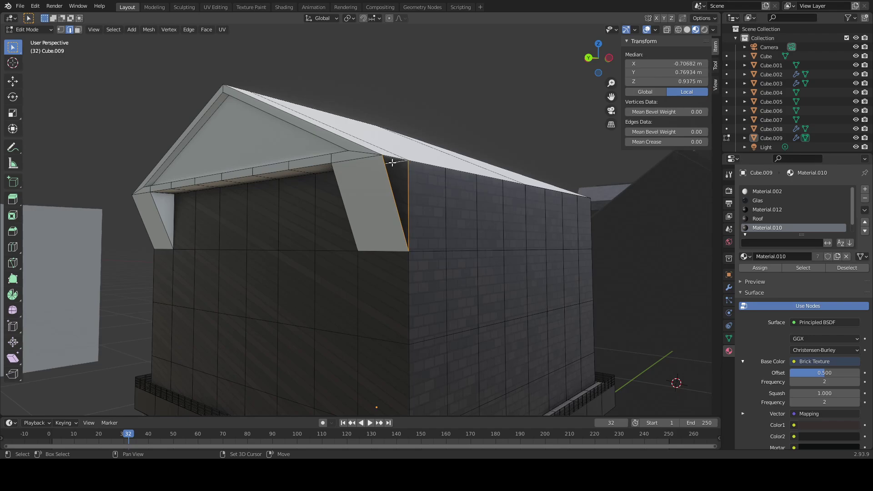
key(f)
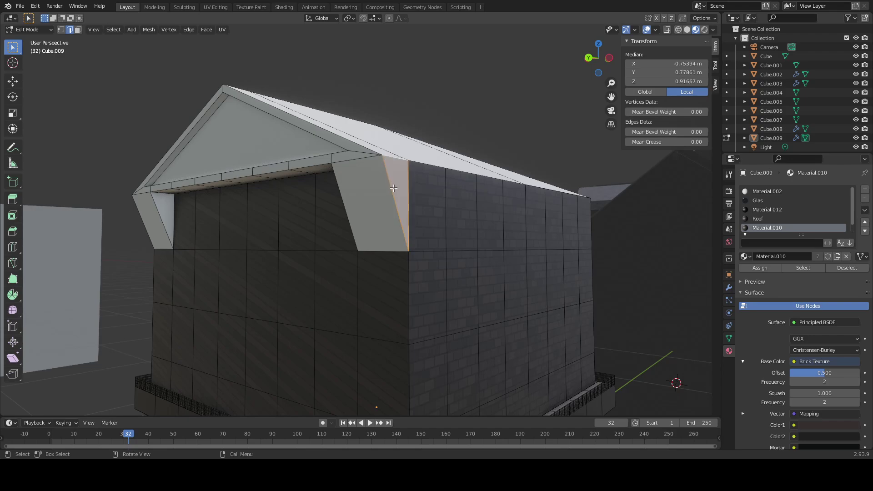
middle_drag(262, 240, 314, 247)
scroll(314, 247, down, 7)
click(680, 308)
middle_drag(390, 294, 407, 280)
key(Tab)
key(Tab)
Step: Extrude the triangular gable face above the barred-window wall outward so it overhangs the brickwork
scroll(436, 279, up, 8)
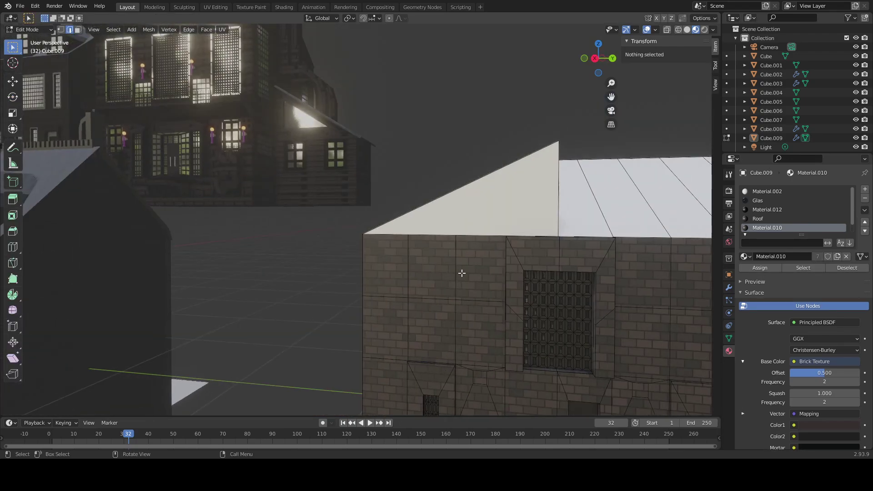
key(3)
middle_drag(462, 273, 453, 271)
click(450, 208)
middle_drag(450, 209, 421, 286)
key(g)
click(444, 263)
scroll(423, 284, up, 4)
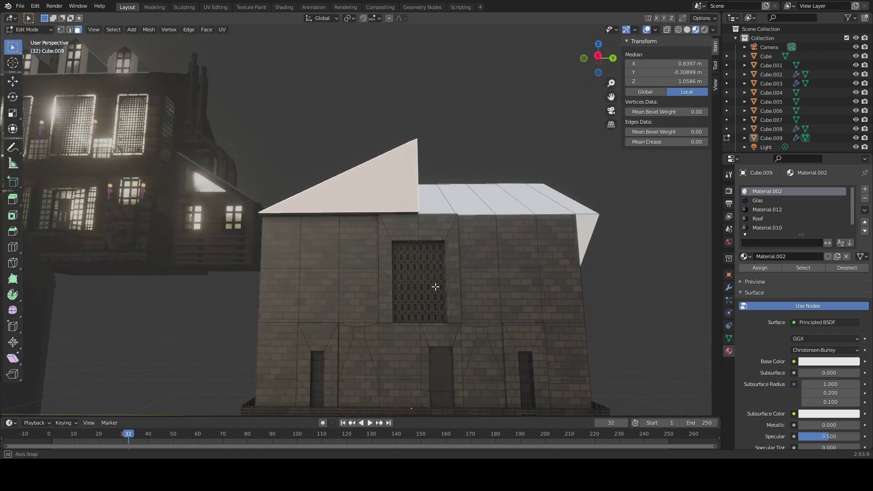
Step: Fill a slanted bracket face between the gable overhang's edge and the lower edge of the two wall panels beside the window
shift+middle_drag(340, 239, 356, 223)
click(314, 236)
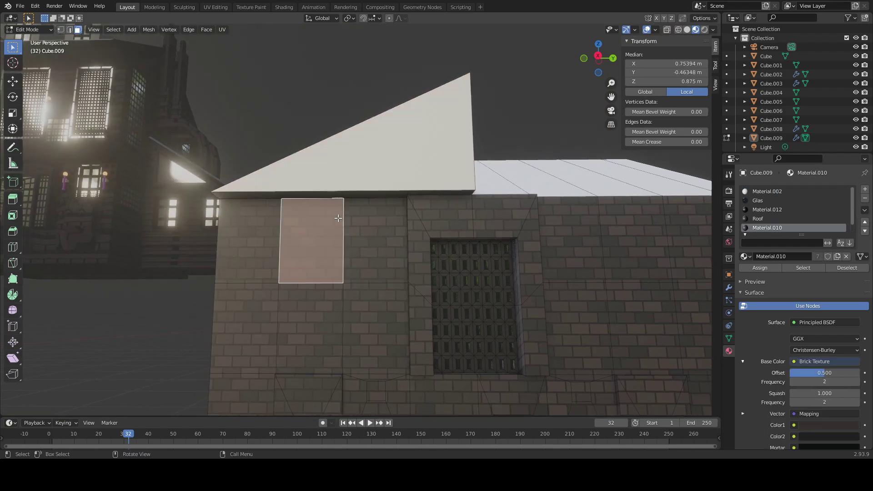
shift+click(364, 239)
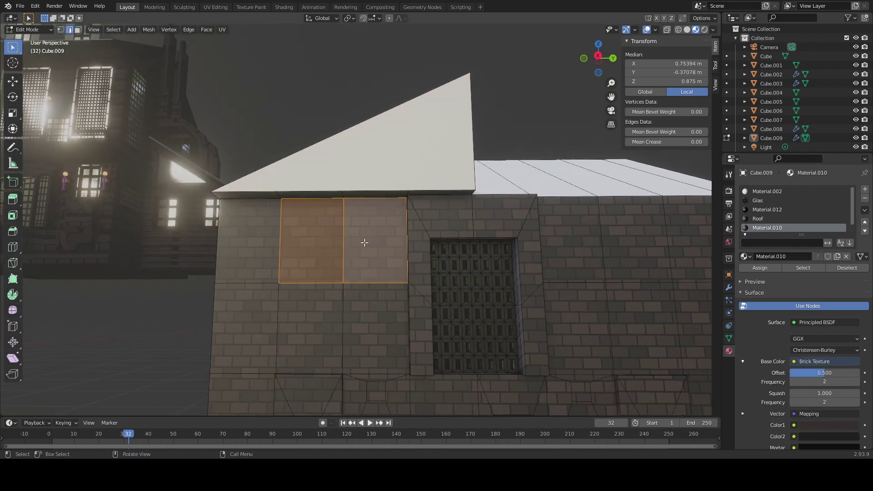
key(2)
click(372, 268)
middle_drag(330, 277, 444, 244)
key(f)
click(399, 197)
click(268, 214)
Step: Try to select the edges bounding the open triangular side between the slanted bracket face and the wall
scroll(409, 231, up, 5)
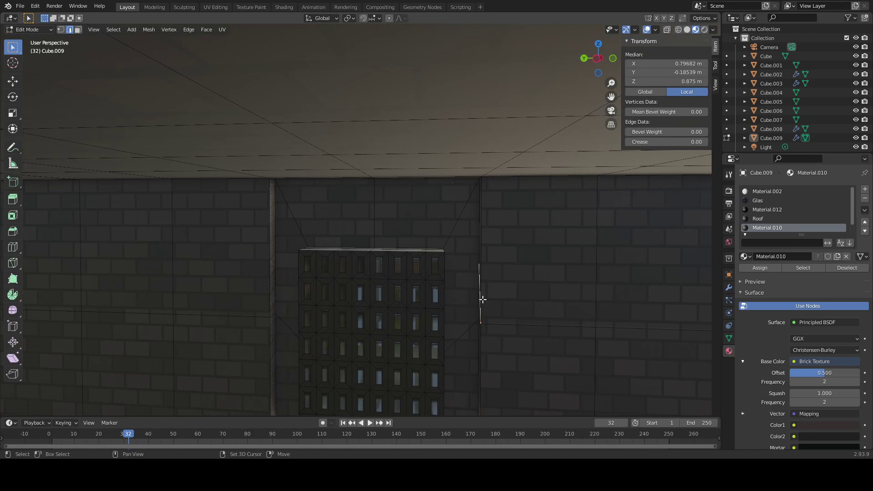
middle_drag(482, 299, 463, 228)
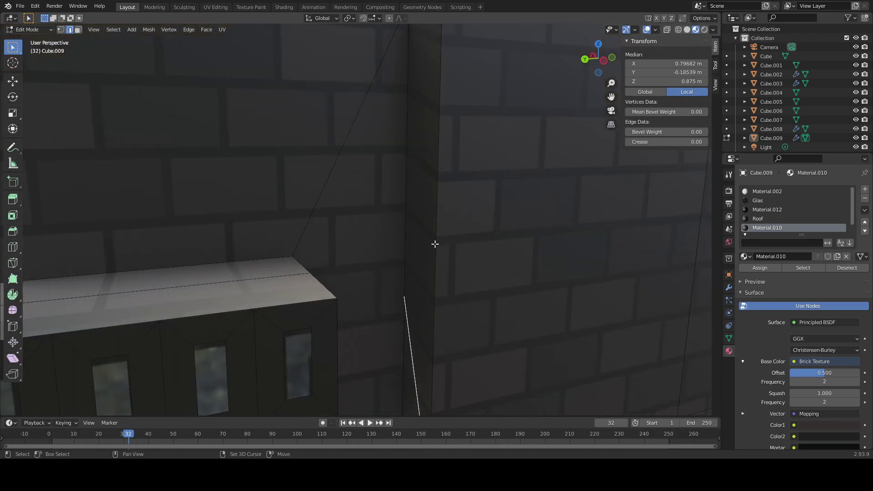
middle_drag(395, 260, 464, 226)
shift+click(521, 248)
mouse_move(521, 248)
middle_down()
mouse_move(475, 259)
mouse_move(509, 261)
middle_up()
click(218, 380)
middle_drag(217, 380, 364, 234)
Step: Inset the slanted bracket face by about 0.024 m
key(3)
click(351, 224)
key(i)
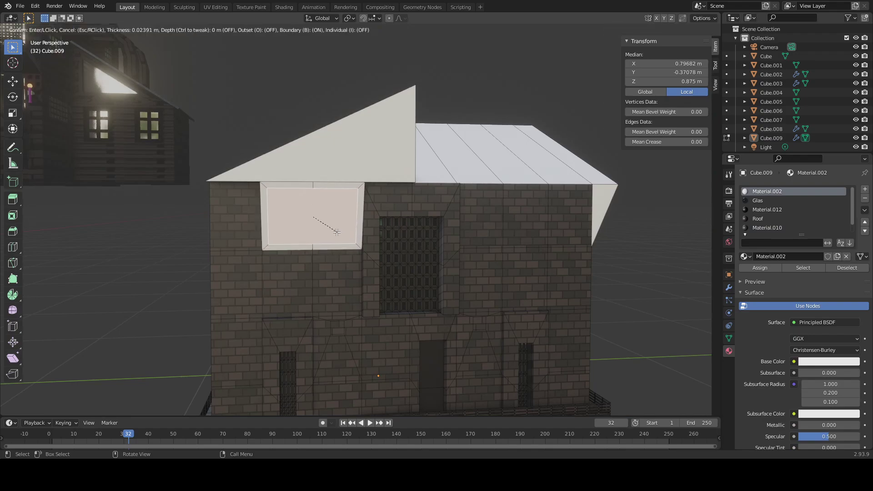
click(330, 230)
middle_drag(330, 230, 429, 268)
scroll(370, 257, up, 1)
Step: Extrude the bracket's inner face and lower it by about 0.047 m along Z
key(e)
key(x)
right_click(382, 258)
key(h)
key(ctrl+z)
key(g)
right_click(397, 264)
key(g)
click(391, 265)
key(g)
key(z)
click(318, 231)
Step: Move the extruded inner face about 0.036 m outward along X and about 0.029 m up along Z
key(g)
key(y)
right_click(395, 249)
key(g)
key(x)
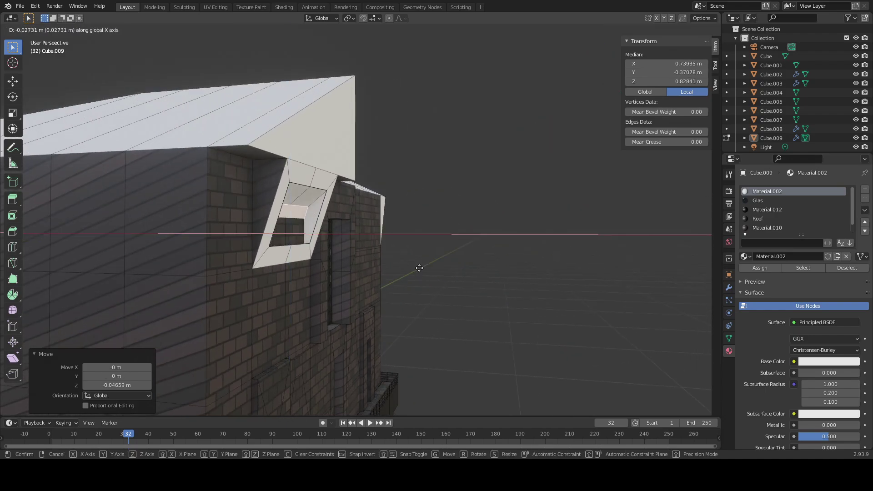
click(420, 268)
key(g)
key(x)
click(432, 269)
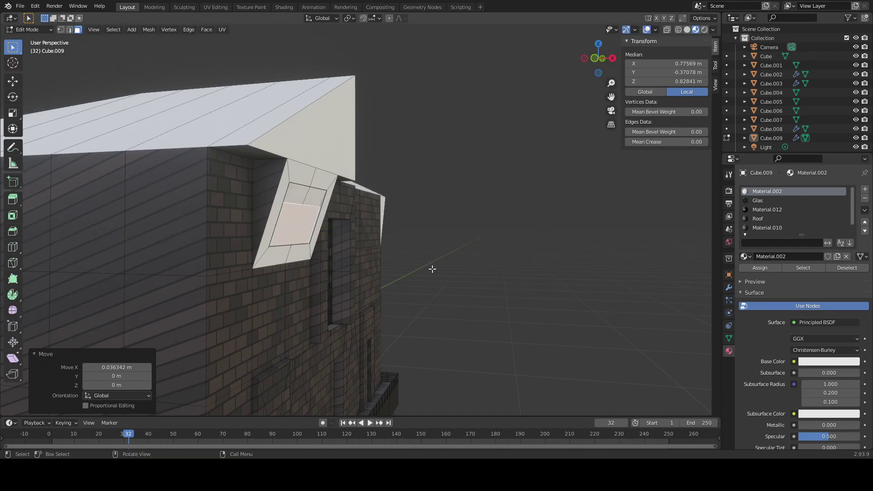
key(g)
key(z)
click(431, 258)
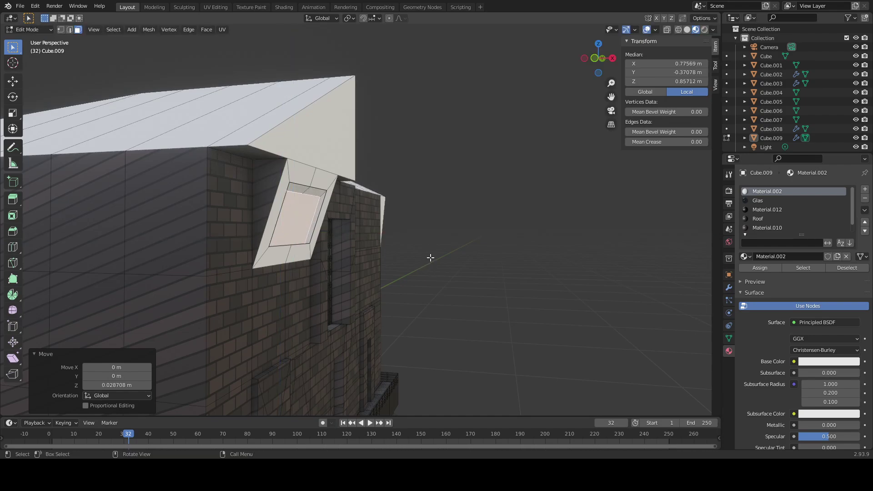
Step: Try to subdivide the recessed inner face, and undo it together with the extrusion and its moves
middle_drag(431, 256, 407, 268)
right_click(407, 267)
click(407, 267)
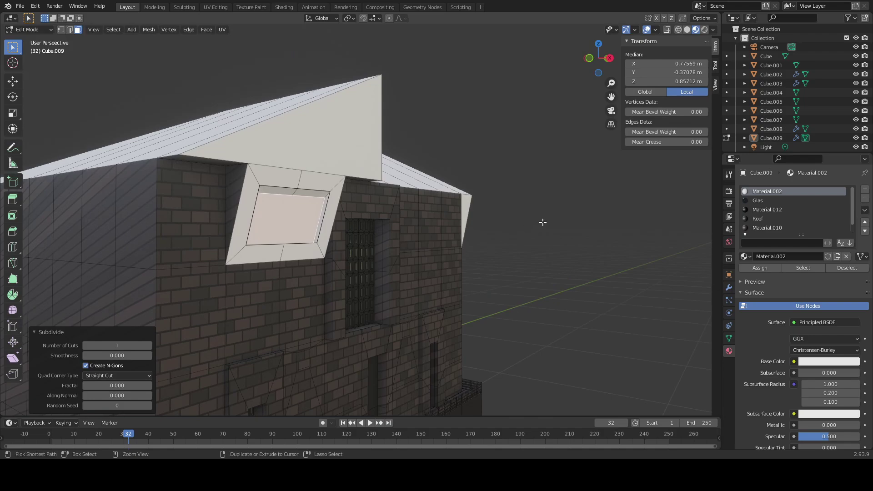
key(ctrl+z)
key(ctrl+z)
key(ctrl+z)
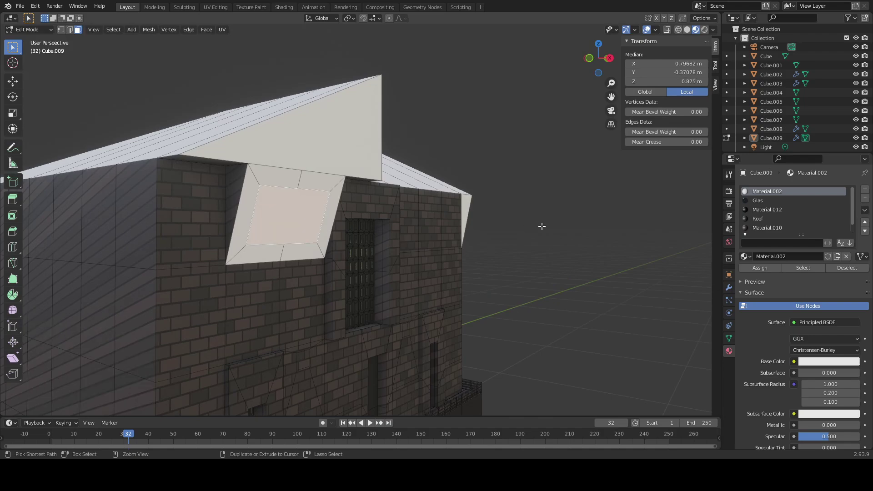
Step: Try Subdivide on the bracket's flat inner face, and undo it
right_click(541, 226)
click(542, 226)
key(ctrl+z)
click(537, 254)
Step: Try a second inset of about 0.018 m on the bracket's inner face
scroll(532, 259, down, 3)
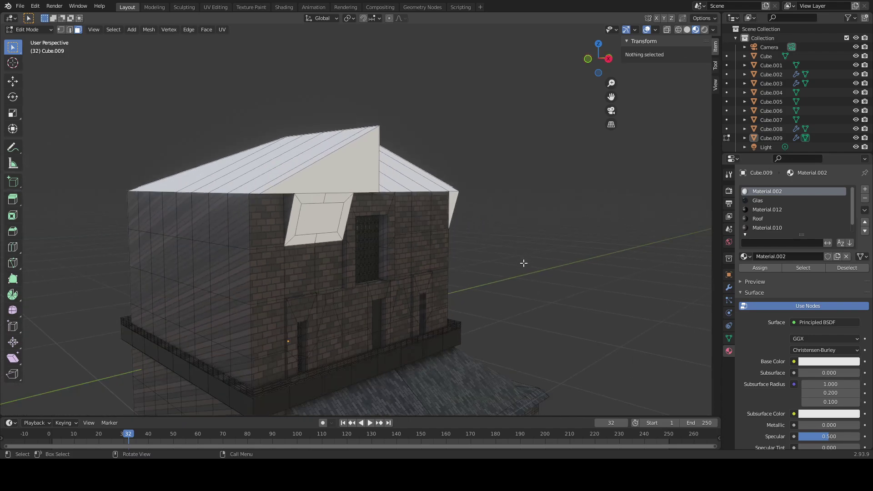
middle_drag(524, 264, 496, 267)
scroll(386, 292, down, 4)
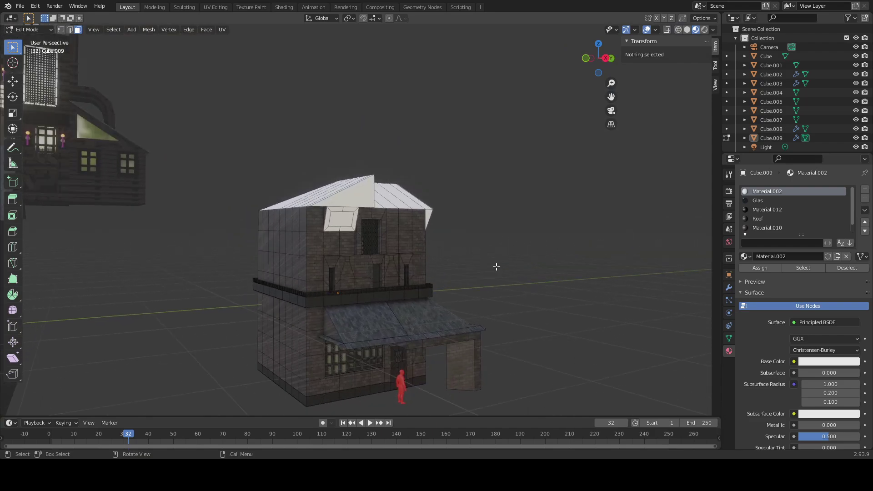
scroll(446, 287, up, 5)
click(296, 227)
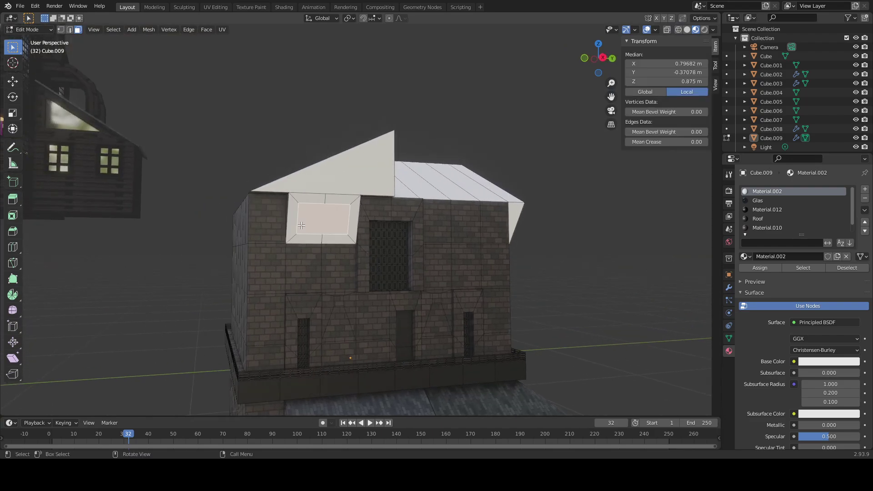
scroll(363, 275, up, 2)
key(i)
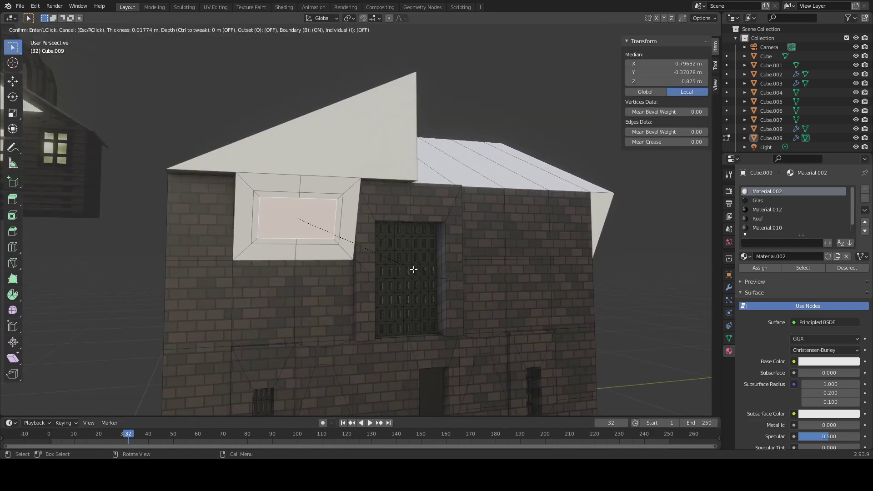
key(Escape)
Step: Examine the building's roof and slanted bracket in Object Mode and in Edit Mode
click(659, 263)
scroll(439, 271, down, 2)
middle_drag(439, 271, 419, 298)
key(Tab)
scroll(475, 300, down, 3)
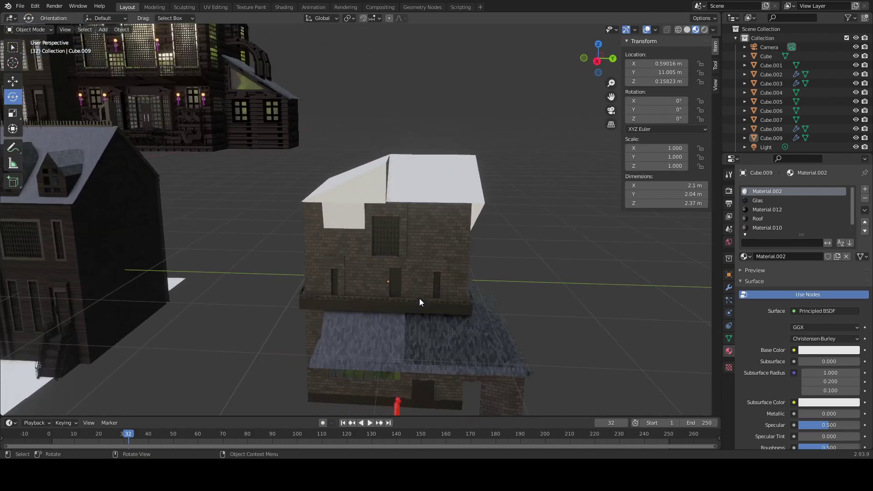
scroll(402, 273, up, 5)
key(Tab)
scroll(329, 257, up, 5)
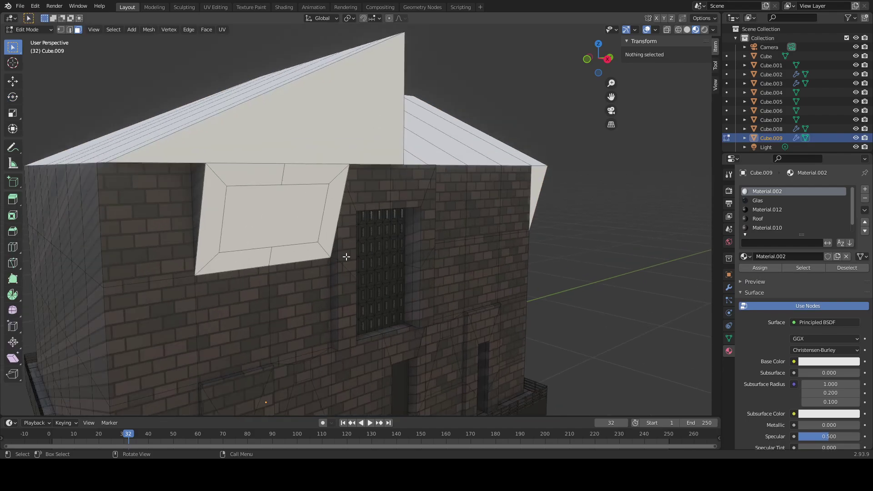
key(Tab)
key(Tab)
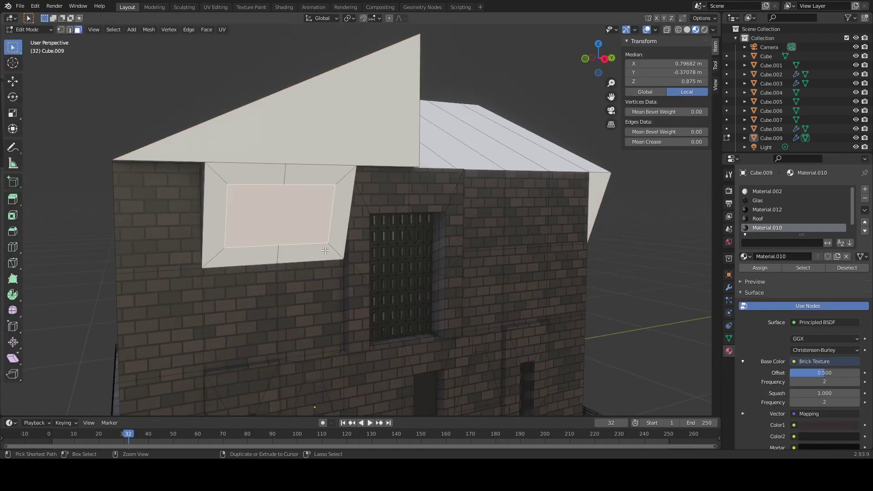
Step: Undo the slanted bracket face's inset, and try to subdivide the whole face
click(322, 246)
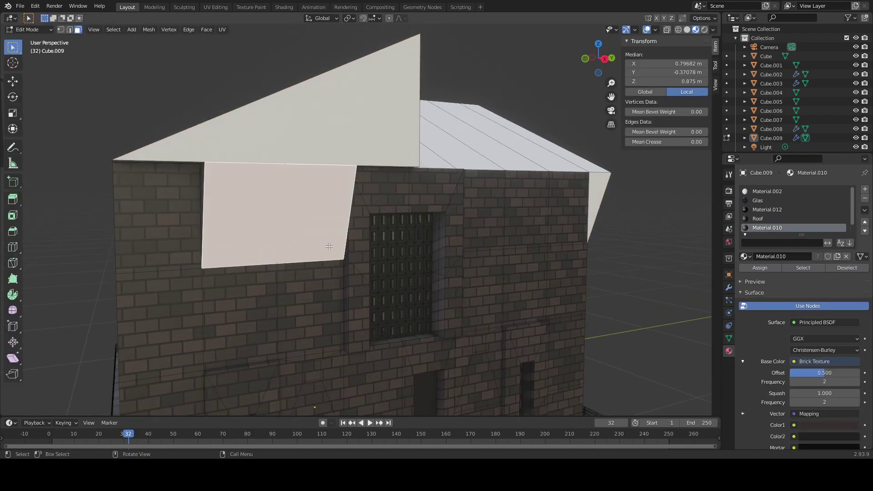
right_click(329, 246)
click(326, 239)
key(ctrl+z)
key(ctrl+z)
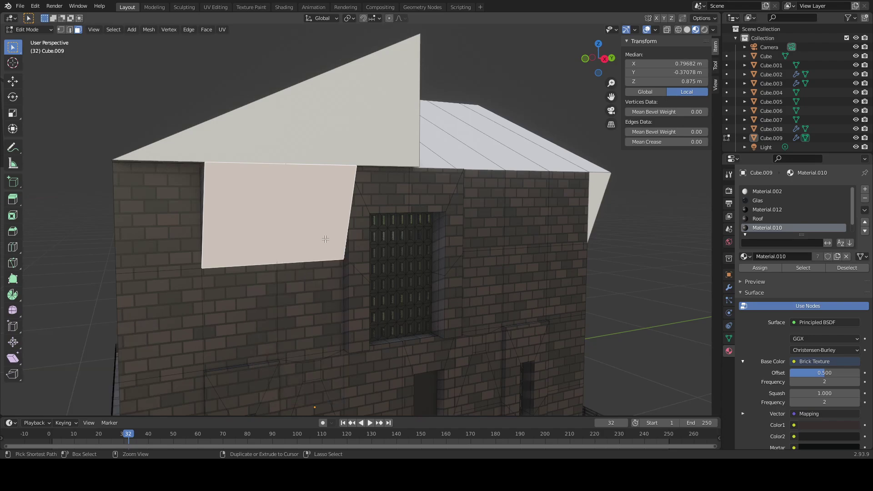
Step: Try to add a loop cut across the slanted bracket face
key(2)
click(325, 240)
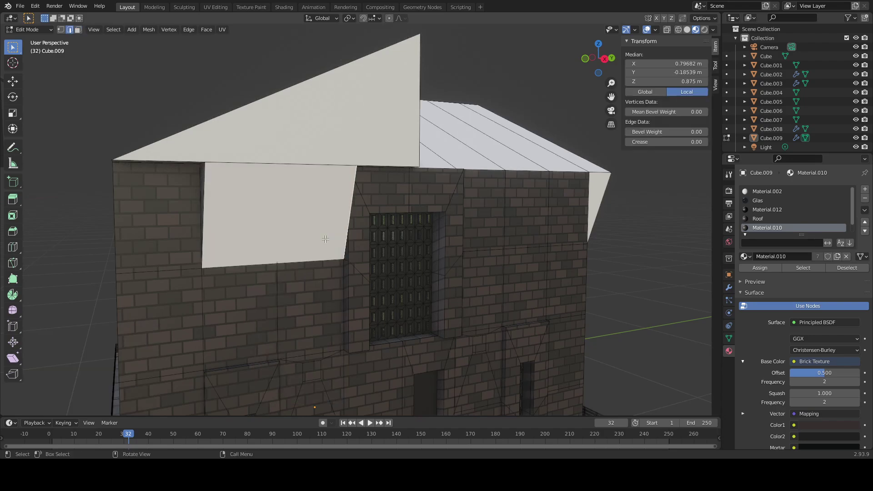
middle_drag(332, 244, 300, 245)
key(3)
click(329, 215)
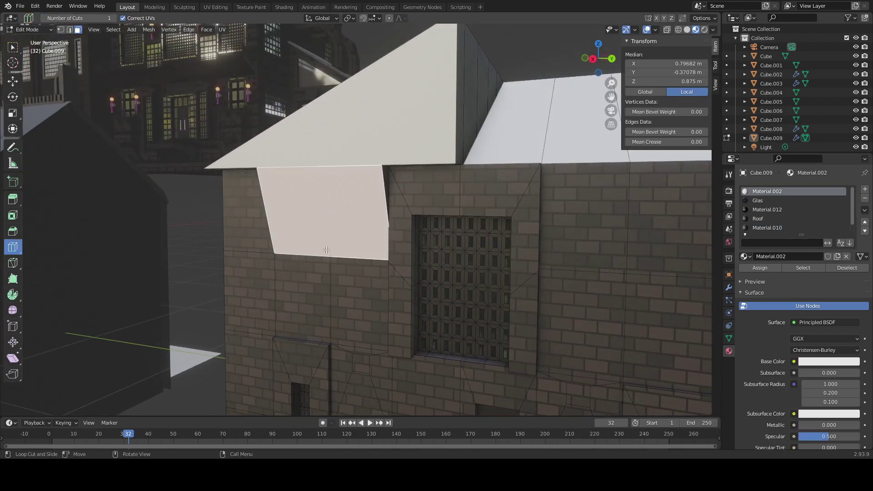
Step: Inset the slanted bracket face by about 0.082 m
middle_drag(325, 196, 292, 209)
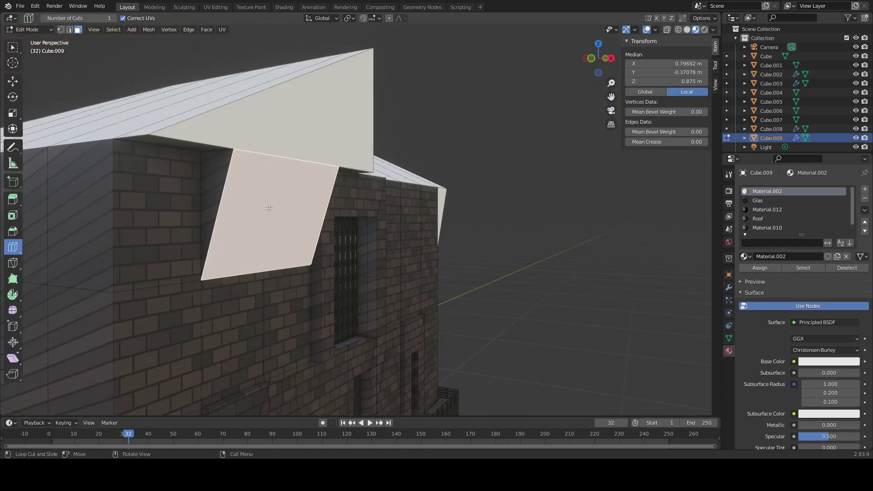
key(i)
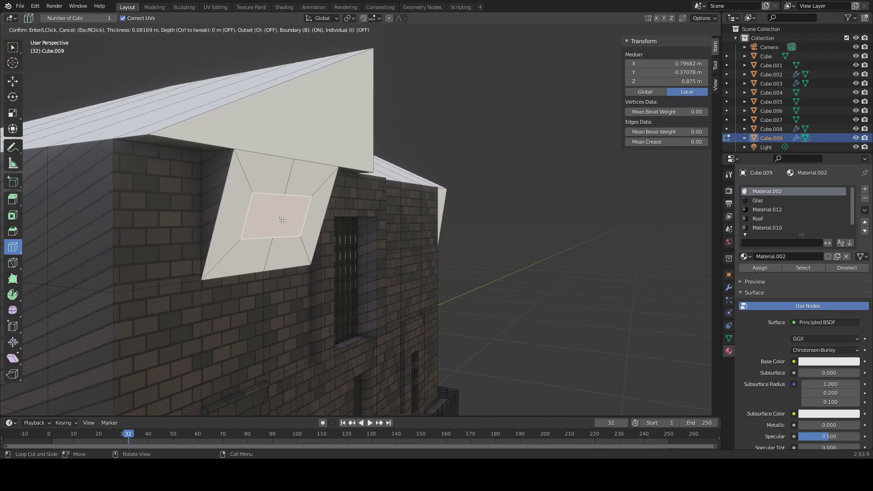
click(281, 221)
Step: Scale the inset inner face to about 0.333 along Y and about 2.203 along Z, forming a tall narrow strip
click(12, 112)
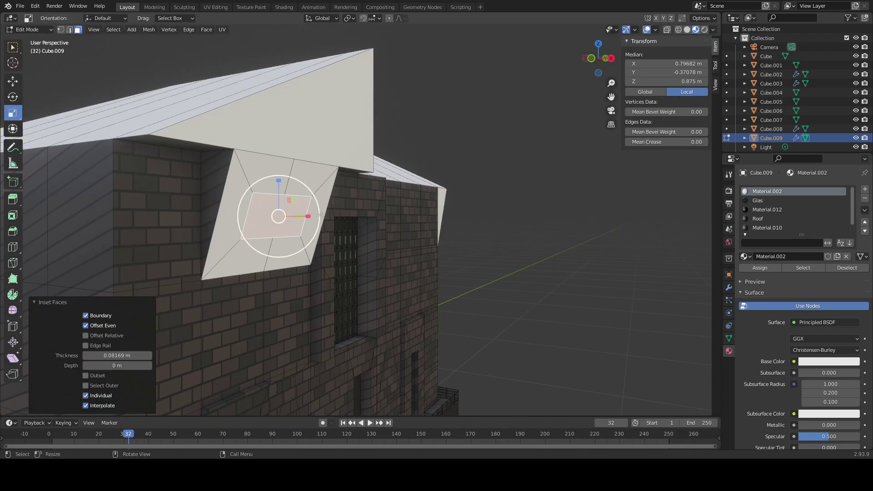
middle_drag(322, 224, 286, 228)
drag(318, 214, 291, 216)
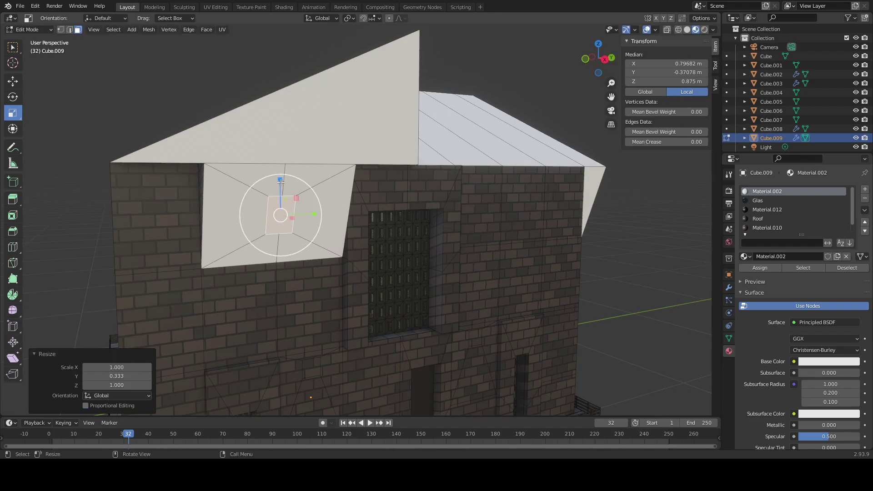
drag(281, 182, 282, 128)
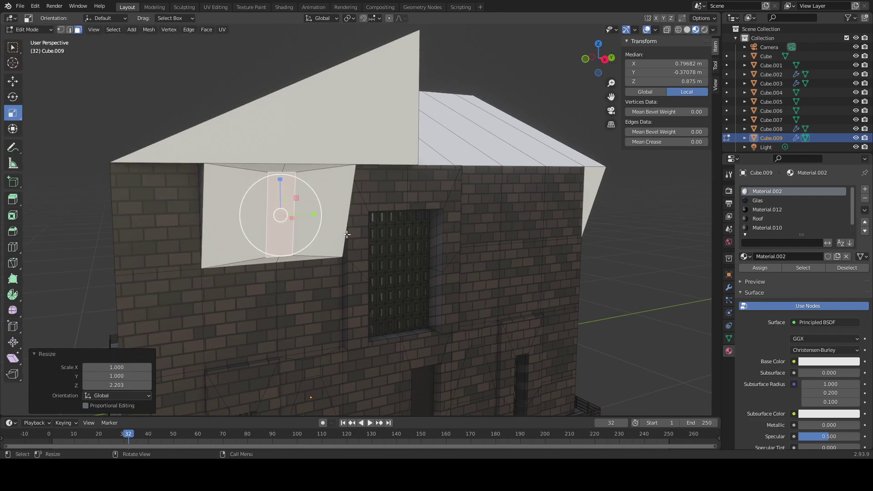
Step: Try to shift the tall inset strip on the slanted bracket face about -0.115 m along Y
key(h)
middle_drag(347, 234, 312, 243)
key(ctrl+z)
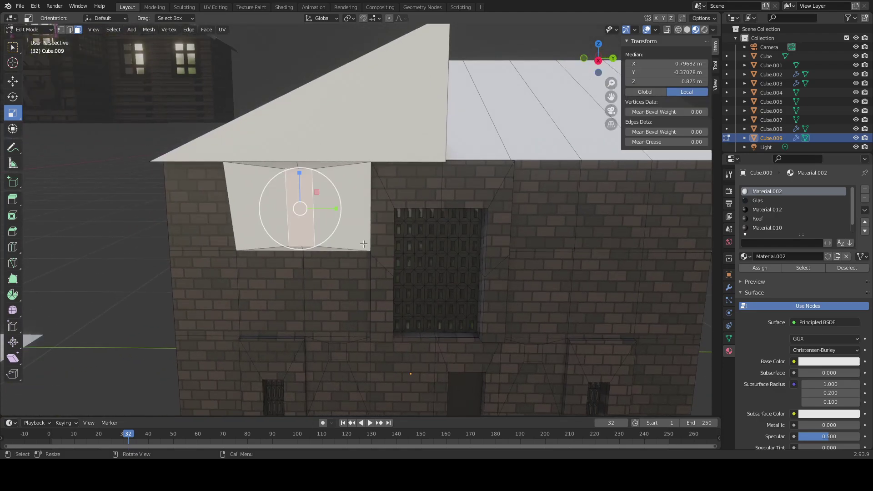
key(g)
key(y)
click(320, 237)
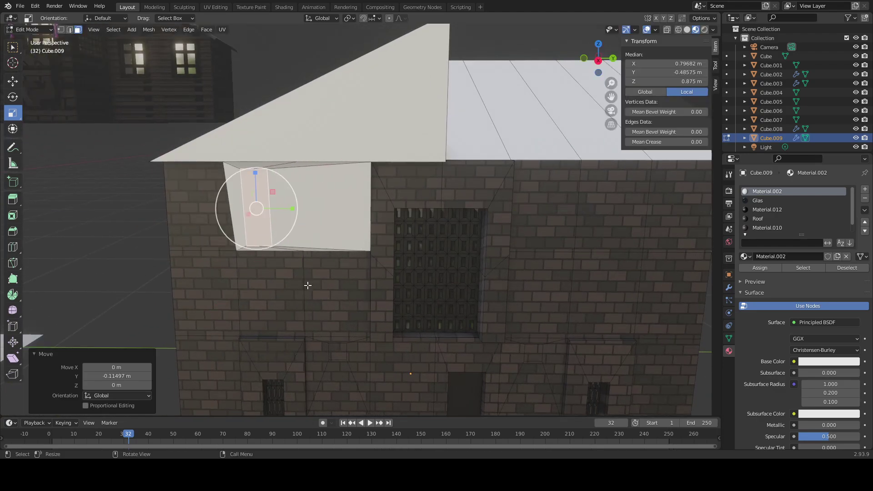
Step: Undo the strip's move along with its scaling and inset, back to the plain slanted bracket face
middle_drag(307, 286, 347, 292)
scroll(356, 292, down, 4)
key(ctrl+z)
scroll(312, 291, down, 4)
scroll(347, 292, up, 3)
scroll(347, 293, up, 2)
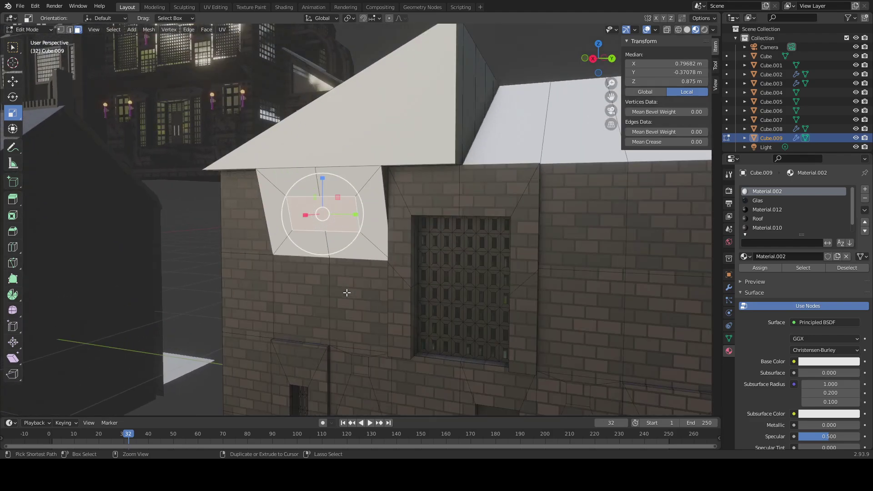
scroll(347, 292, down, 1)
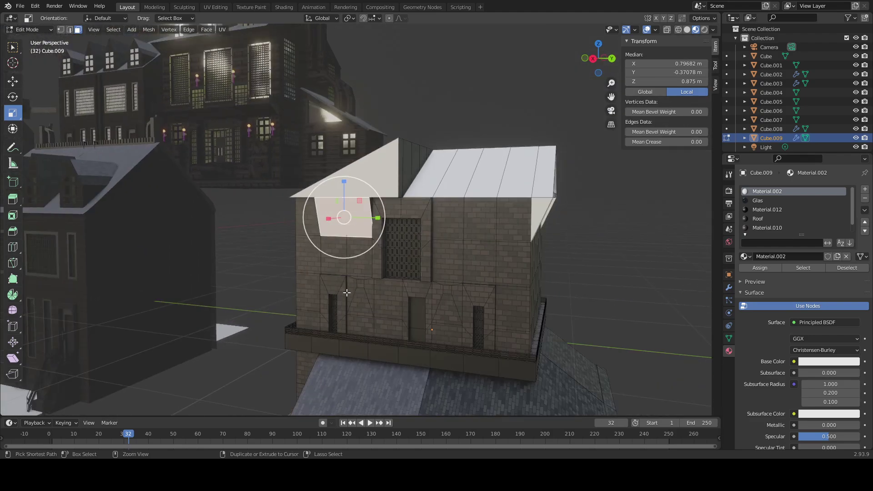
scroll(347, 292, down, 3)
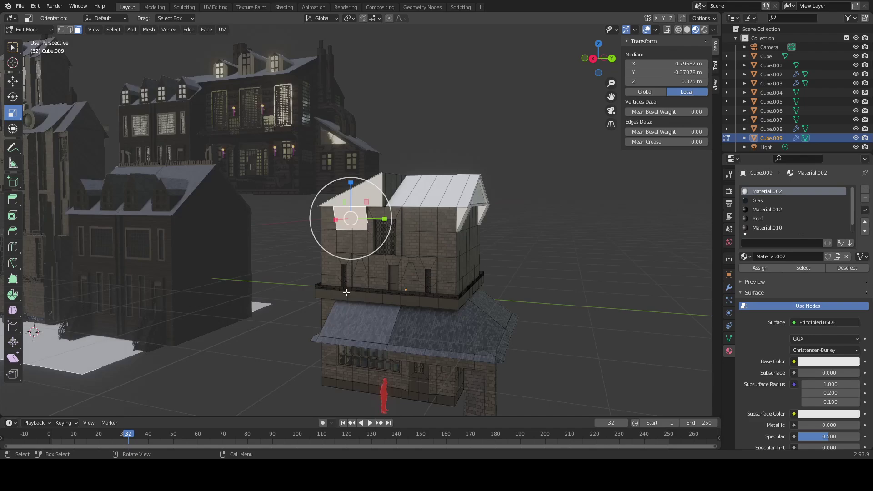
Step: Inset the triangular gable face to form a frame and extrude the inner face to recess it
click(555, 281)
middle_drag(555, 280, 375, 265)
scroll(380, 266, up, 3)
click(388, 179)
middle_drag(450, 269, 388, 277)
key(i)
click(464, 266)
key(e)
click(464, 265)
click(493, 263)
Step: Assign the Roof material to all slope faces of the intersecting gable roof, and clear the selection
scroll(378, 296, down, 4)
middle_drag(370, 317, 423, 302)
scroll(423, 301, up, 3)
middle_drag(385, 259, 412, 285)
middle_drag(262, 228, 342, 232)
click(334, 187)
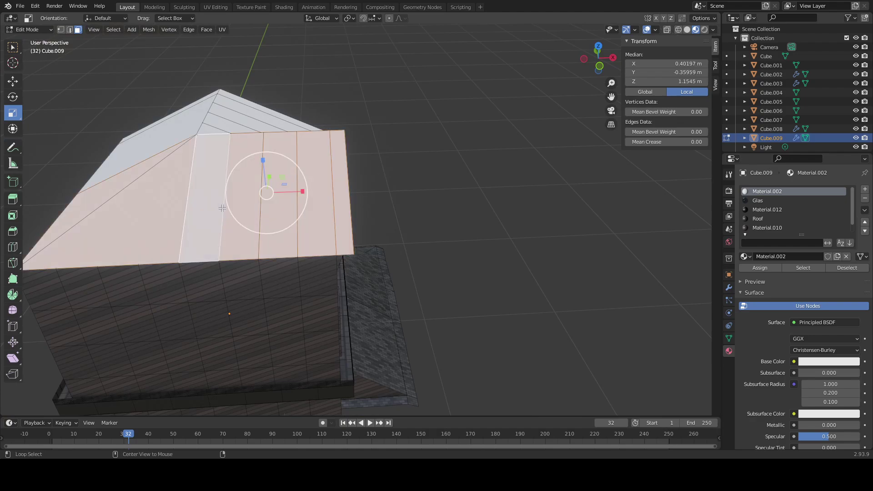
middle_drag(191, 197, 272, 204)
shift+click(121, 283)
shift+click(80, 248)
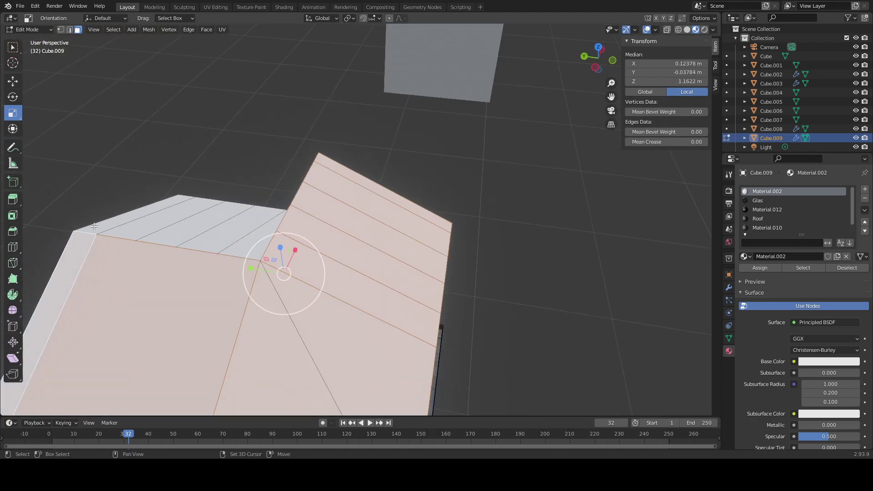
shift+click(97, 227)
shift+click(144, 229)
shift+click(222, 230)
middle_drag(222, 230, 292, 234)
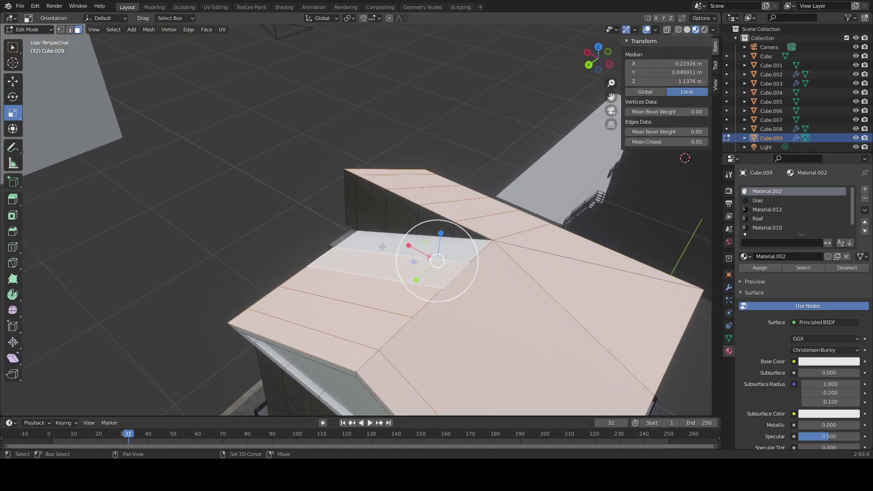
shift+click(380, 245)
click(798, 220)
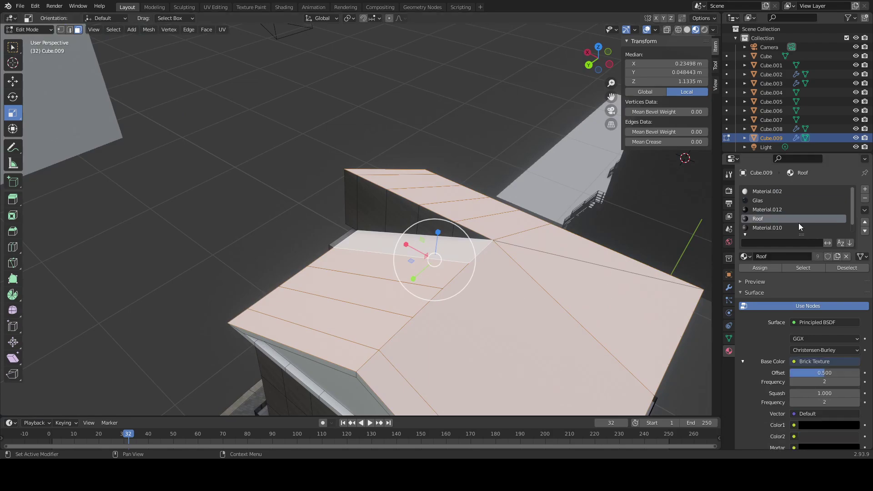
click(764, 267)
key(alt+a)
Step: Try to extrude the eave edges above the barred-window wall outward about 0.059 m along X
middle_drag(398, 169, 482, 246)
scroll(487, 259, up, 2)
key(2)
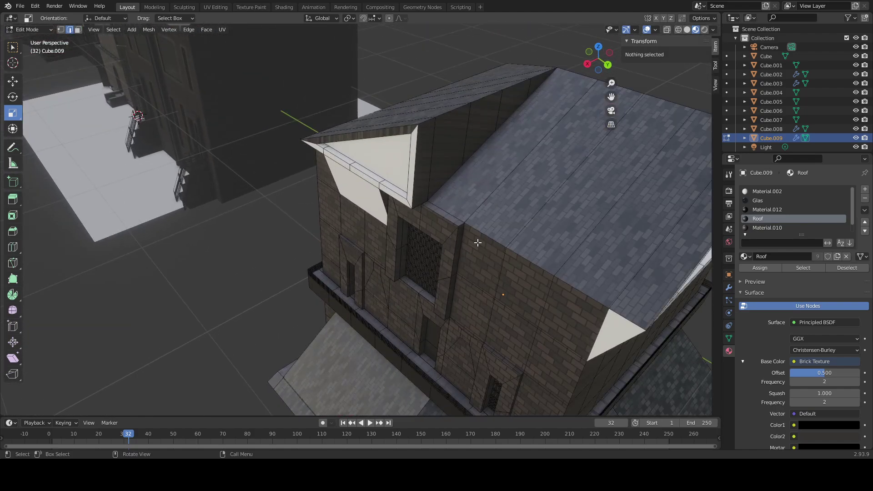
click(462, 225)
click(591, 255)
click(603, 287)
click(611, 297)
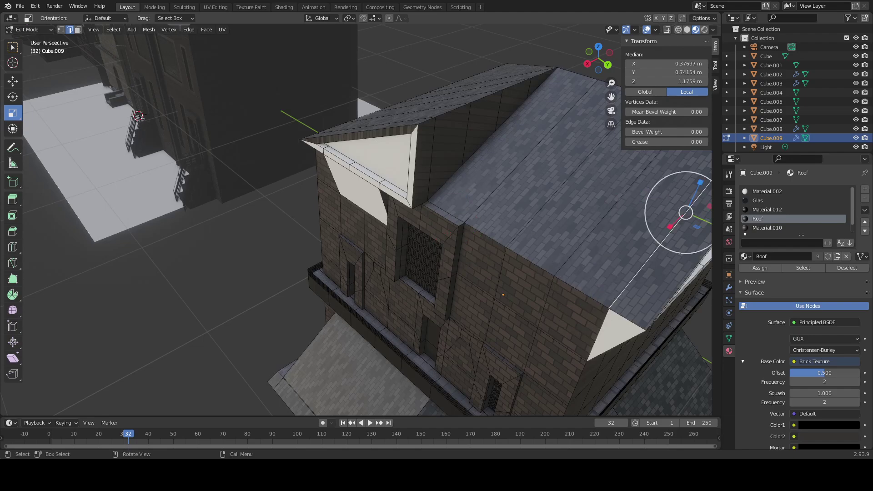
click(595, 290)
alt+click(550, 277)
middle_drag(562, 293, 523, 270)
key(g)
key(x)
click(512, 287)
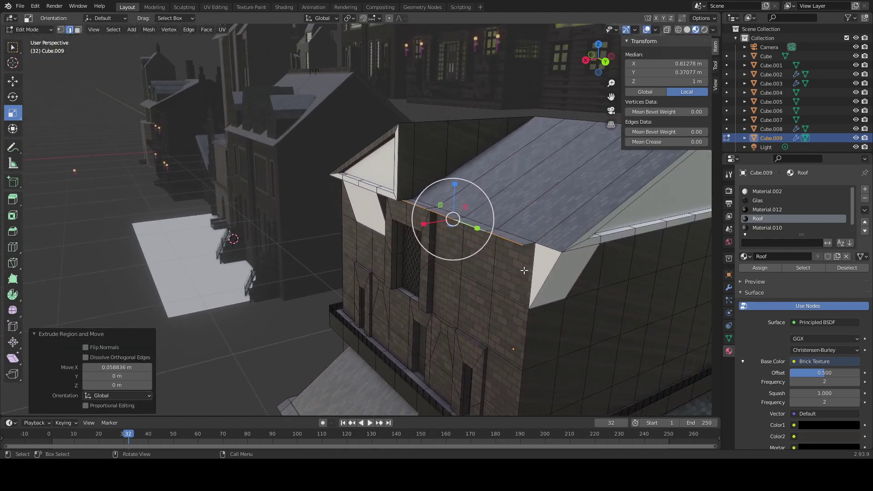
Step: Undo the outward extrusion of the eave edges
key(g)
key(z)
right_click(524, 270)
shift+click(548, 246)
key(ctrl+z)
key(ctrl+z)
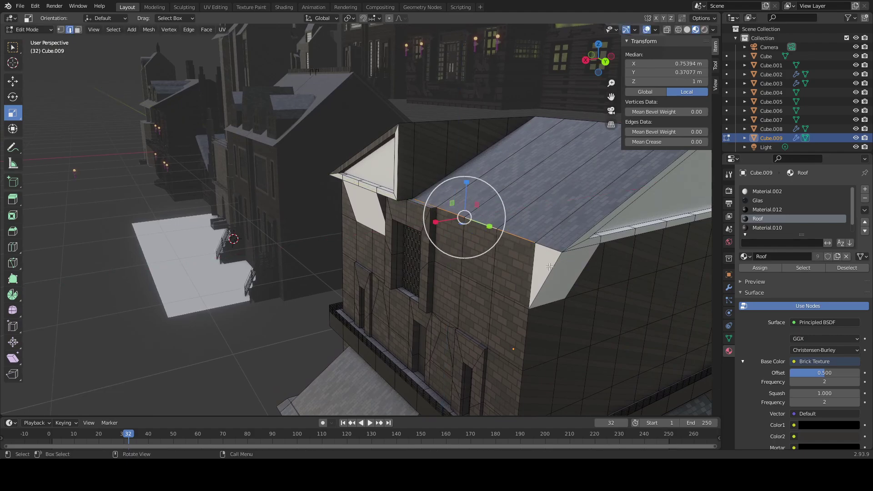
Step: Try to extrude the same eave edges outward about 0.077 m along X
middle_drag(552, 251, 536, 257)
key(g)
key(x)
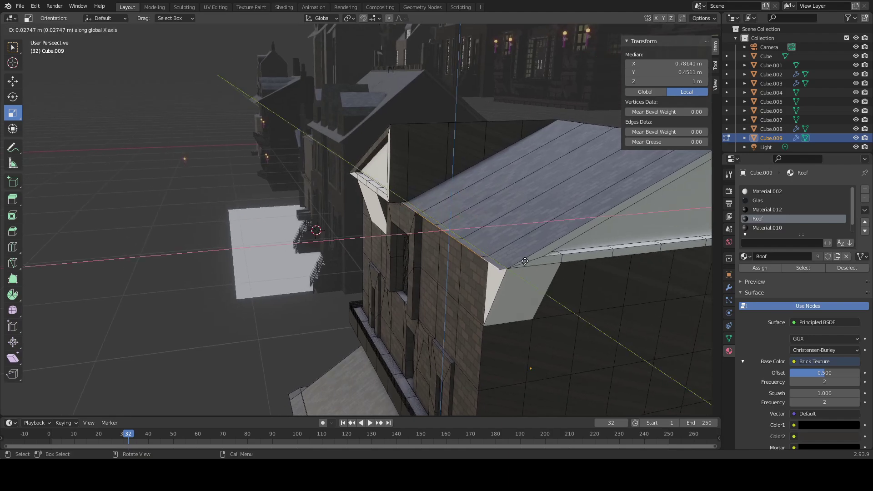
click(514, 262)
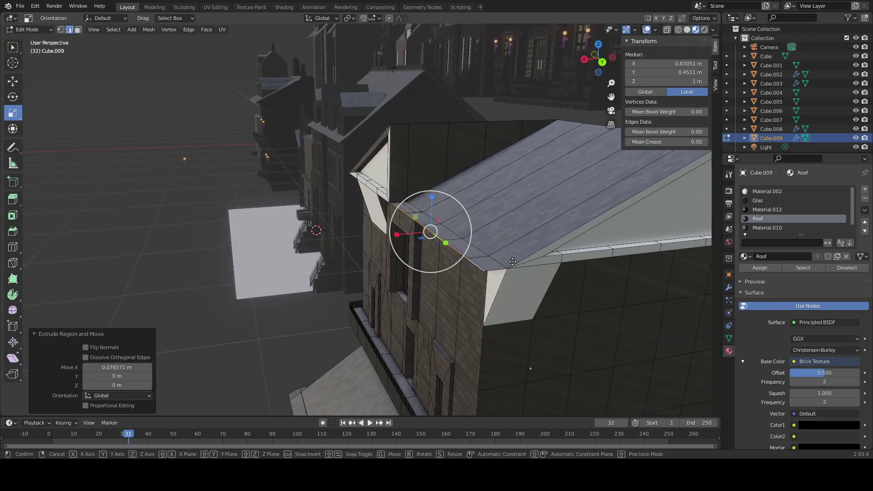
key(g)
key(z)
key(Escape)
middle_drag(513, 269, 485, 243)
key(ctrl+z)
Step: Lower the overhanging eave edge next to the gable about 0.013 m along Z
key(g)
key(z)
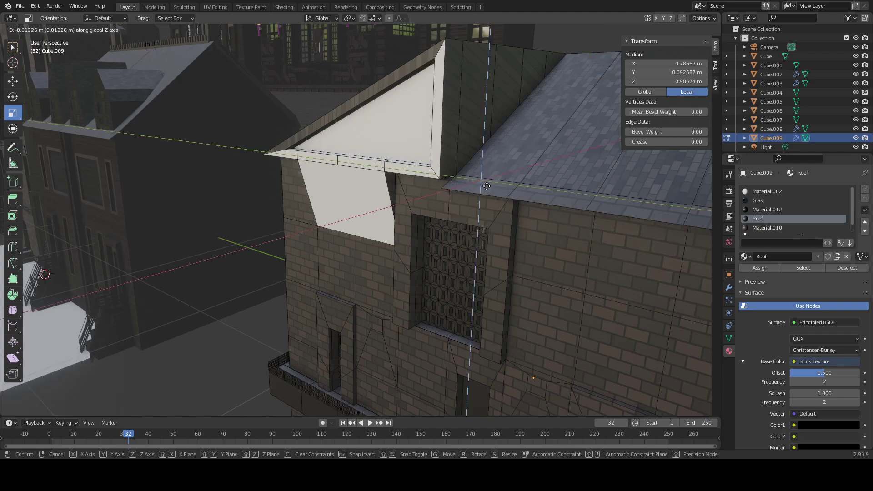
click(487, 186)
Step: Flatten the neighbouring eave edge above the barred window by scaling it to about 0.232 along Z
middle_drag(395, 232, 437, 201)
click(423, 178)
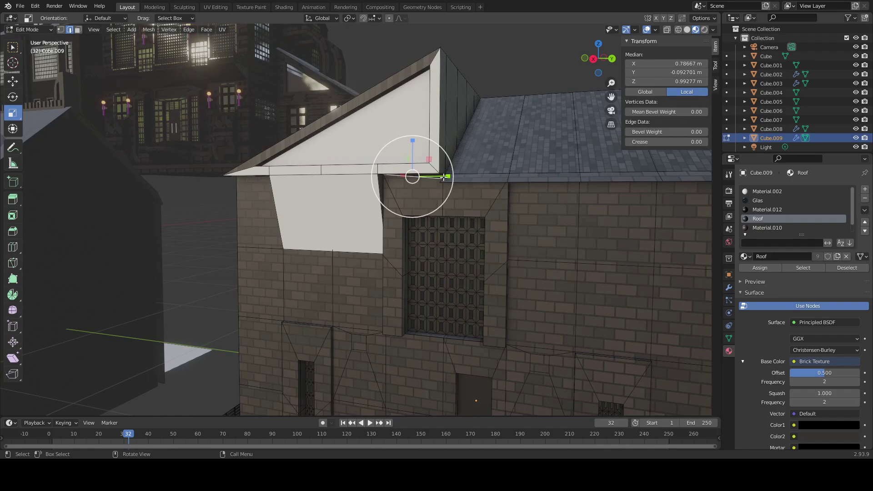
drag(443, 177, 437, 177)
key(ctrl+z)
key(ctrl+z)
key(ctrl+shift+z)
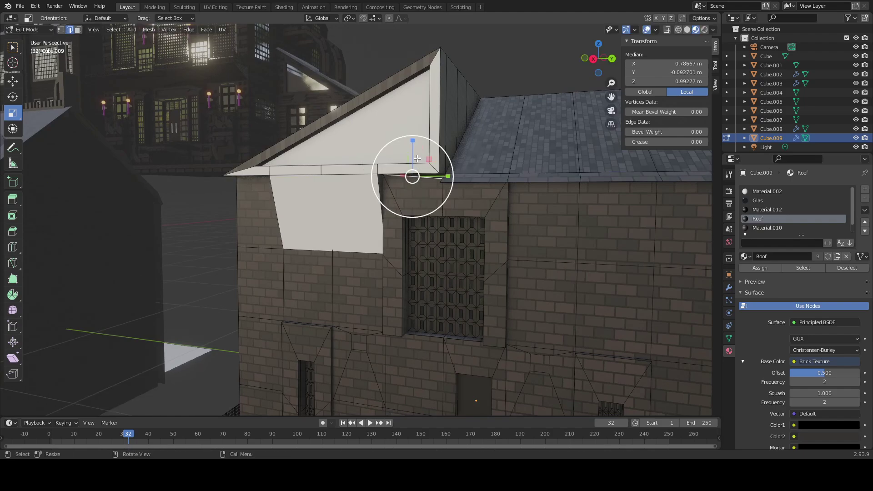
drag(412, 148, 413, 170)
middle_drag(413, 172, 481, 141)
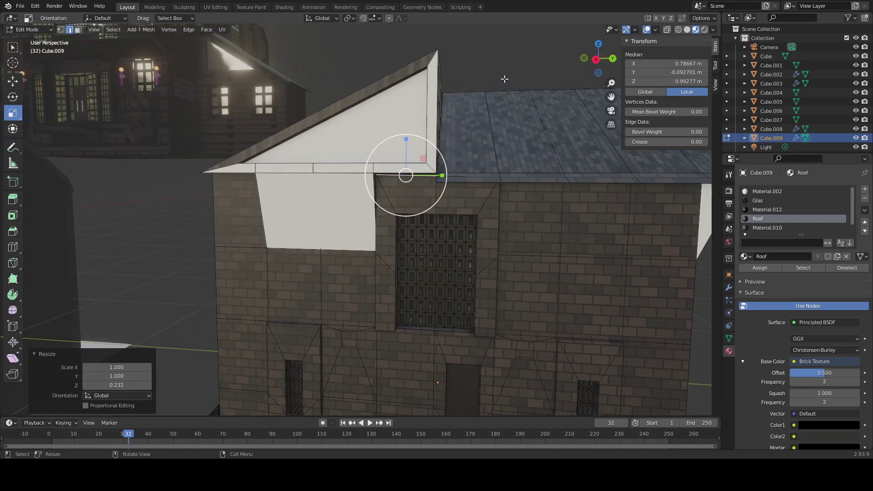
click(487, 74)
scroll(495, 158, down, 3)
click(613, 258)
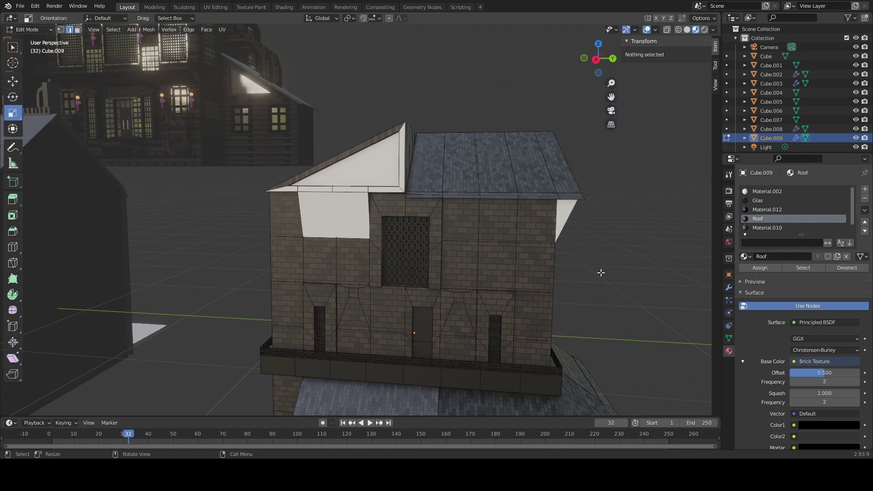
Step: Assign Material.012 to the recessed triangular panel of the gable on the barred-window side
scroll(600, 273, down, 4)
middle_drag(600, 273, 504, 267)
scroll(505, 268, up, 3)
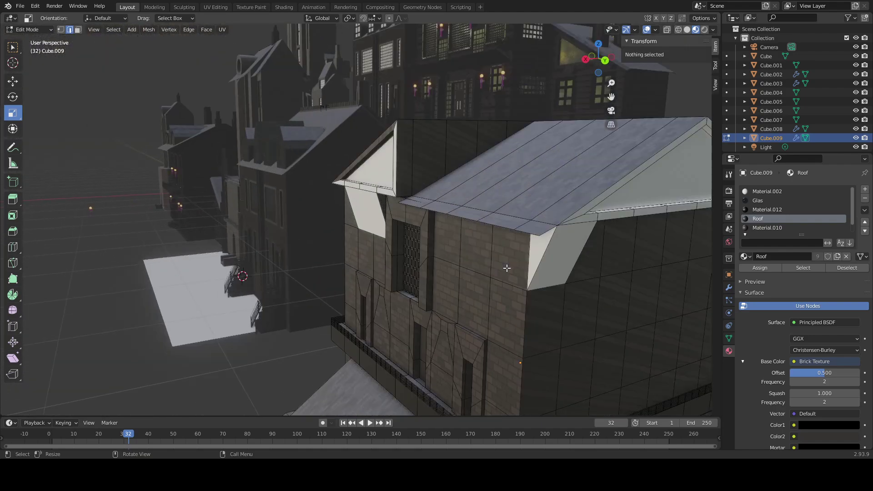
scroll(391, 210, down, 4)
click(364, 182)
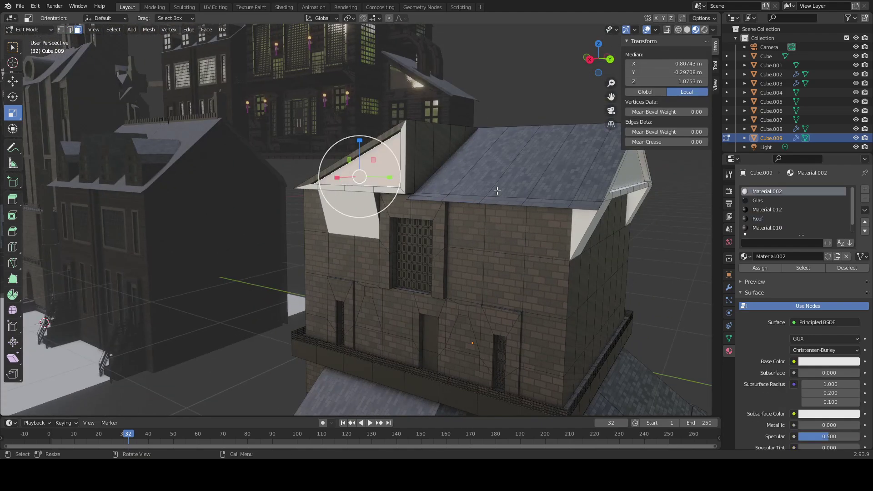
click(752, 201)
click(756, 209)
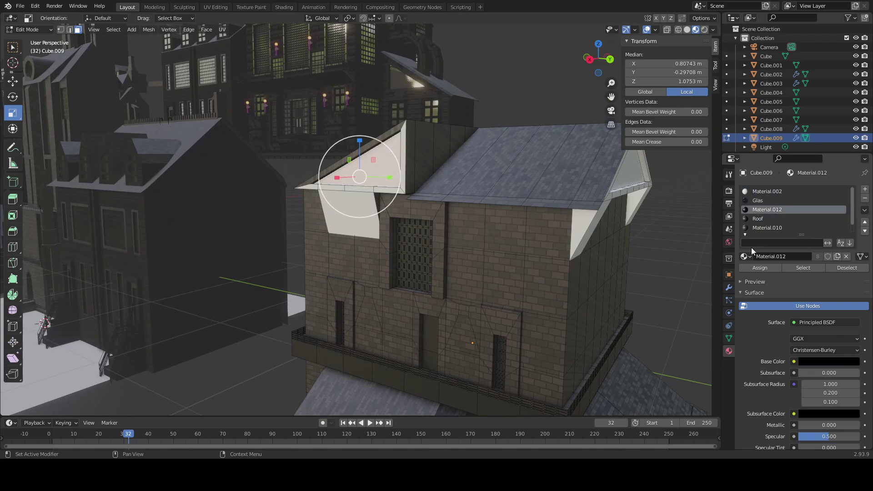
click(759, 268)
Step: Assign Material.012 to the recessed panel of the other gable, and clear the selection
middle_drag(625, 246, 654, 213)
click(668, 184)
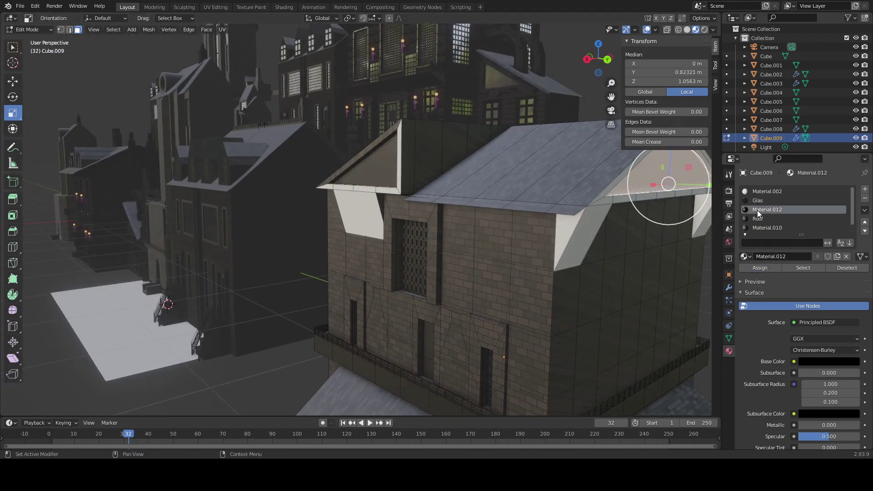
click(756, 270)
scroll(634, 260, down, 3)
key(alt+a)
middle_drag(405, 248, 473, 245)
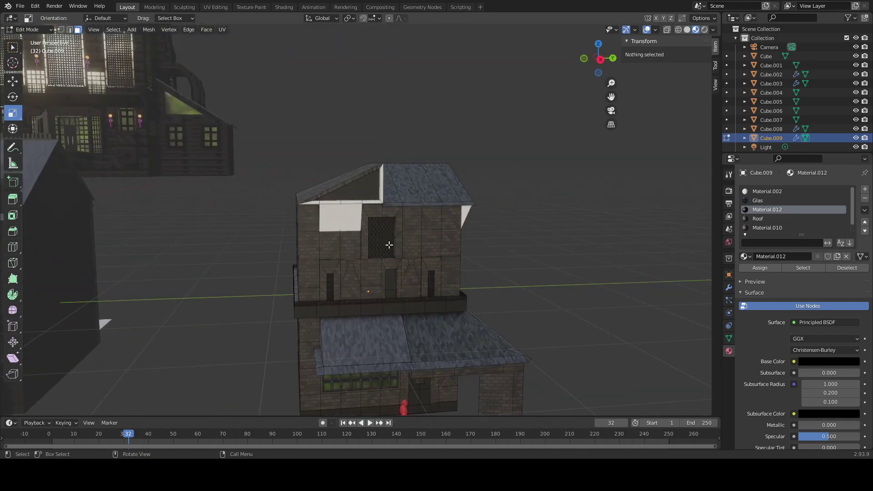
Step: Assign Material.010 to the gable's frame faces and the slanted bracket face below it
scroll(364, 229, up, 4)
scroll(346, 219, up, 2)
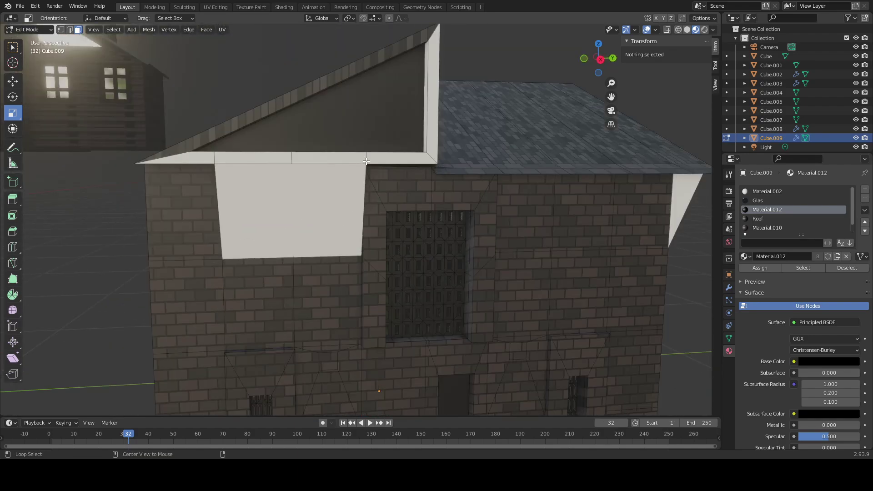
alt+click(366, 161)
shift+click(339, 205)
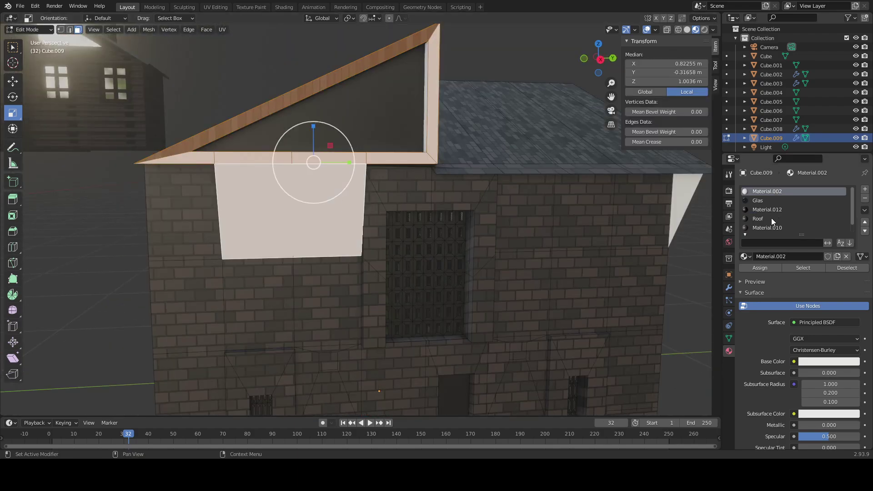
click(767, 228)
click(764, 266)
click(634, 282)
Step: Assign Material.012 to the slanted face and side faces of the bracket beside the barred window
middle_drag(633, 282, 518, 241)
scroll(512, 253, down, 4)
scroll(398, 262, up, 4)
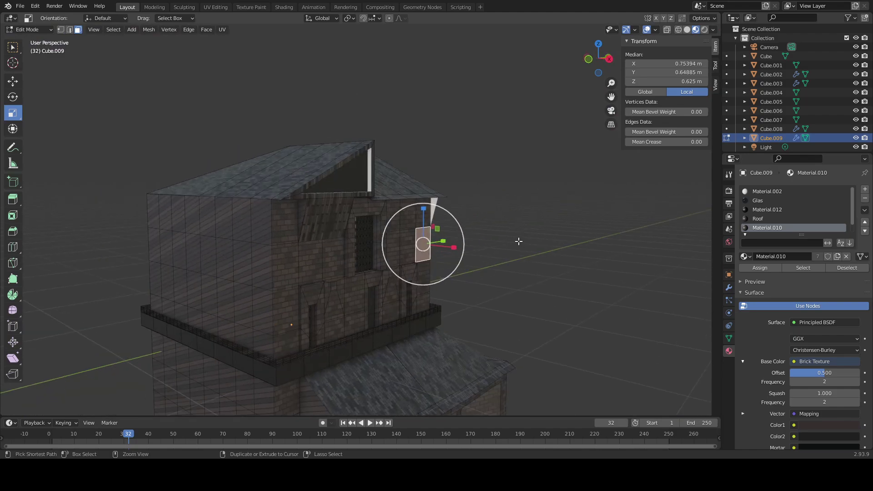
key(ctrl+z)
scroll(411, 246, up, 3)
shift+click(314, 242)
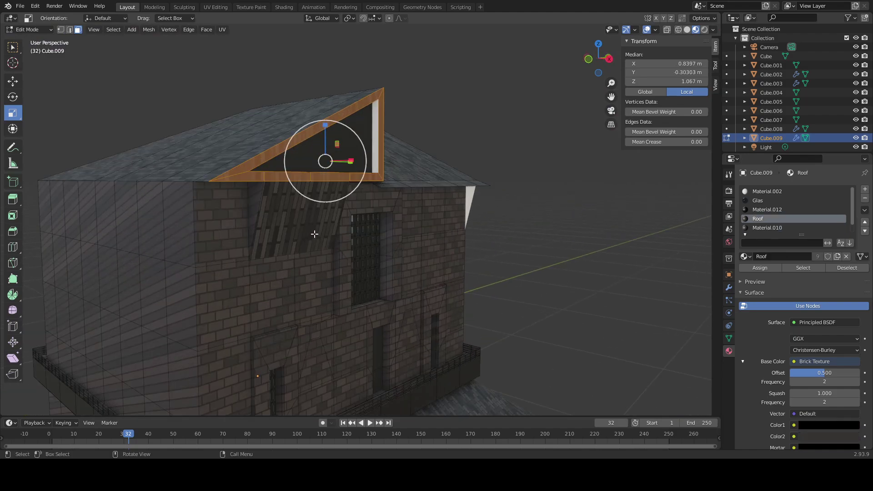
click(281, 230)
shift+click(253, 203)
middle_drag(528, 250, 409, 249)
scroll(460, 131, up, 5)
shift+click(461, 132)
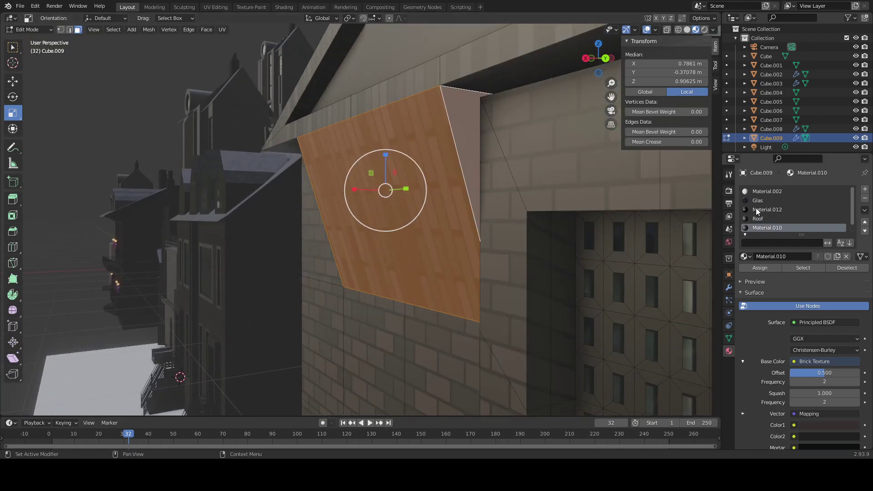
click(758, 215)
click(759, 209)
click(771, 268)
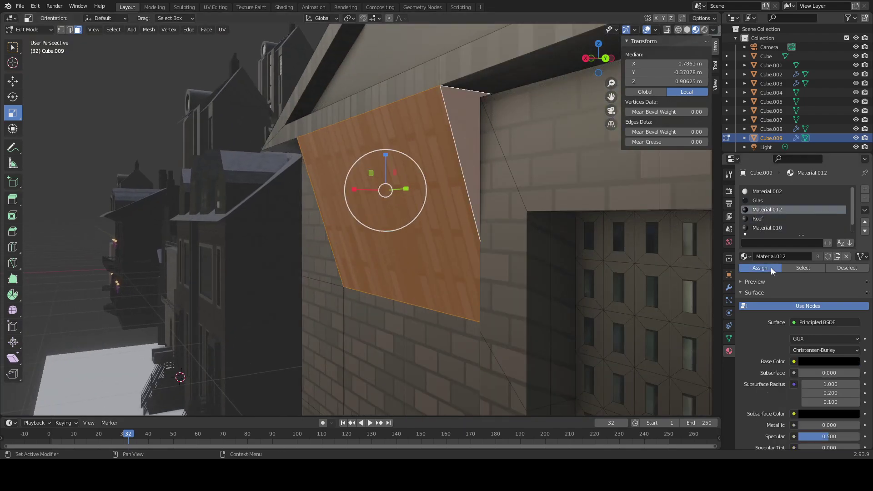
scroll(427, 268, down, 3)
click(348, 295)
Step: Assign Material.010 to the slanted and side faces of the corner brackets beneath the eaves
scroll(514, 276, down, 4)
middle_drag(514, 277, 505, 276)
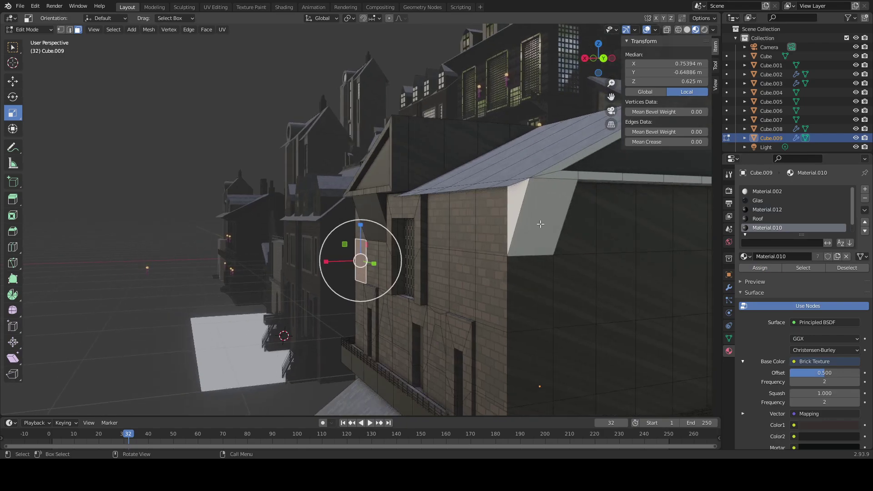
click(540, 224)
scroll(519, 194, up, 4)
shift+middle_drag(637, 218, 537, 232)
shift+click(504, 178)
click(491, 228)
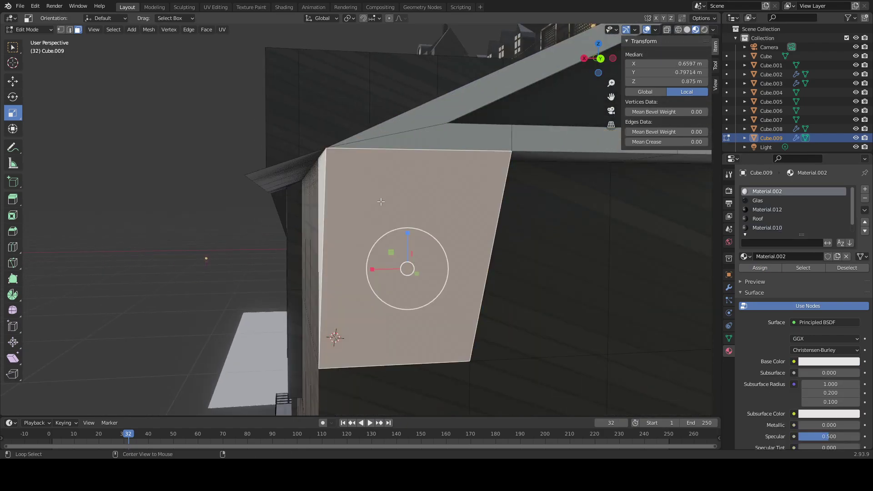
middle_drag(321, 198, 446, 227)
shift+click(277, 211)
shift+click(264, 212)
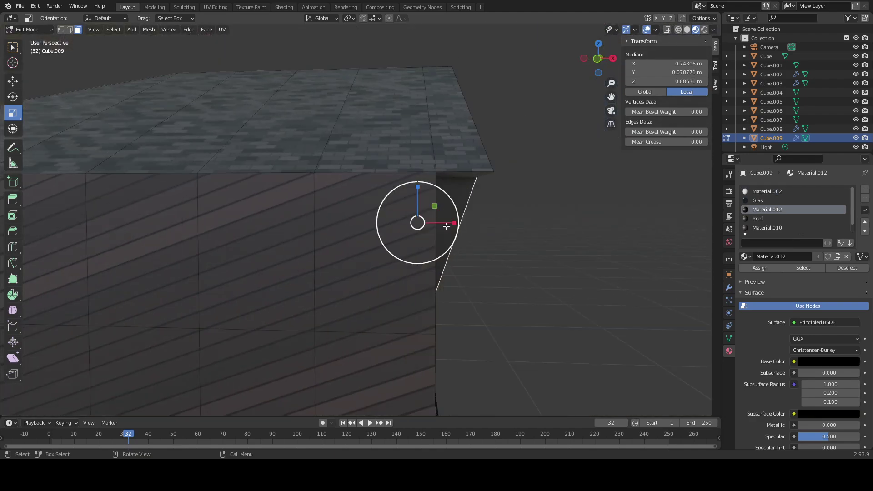
shift+click(468, 183)
middle_drag(502, 202, 401, 200)
scroll(475, 214, up, 1)
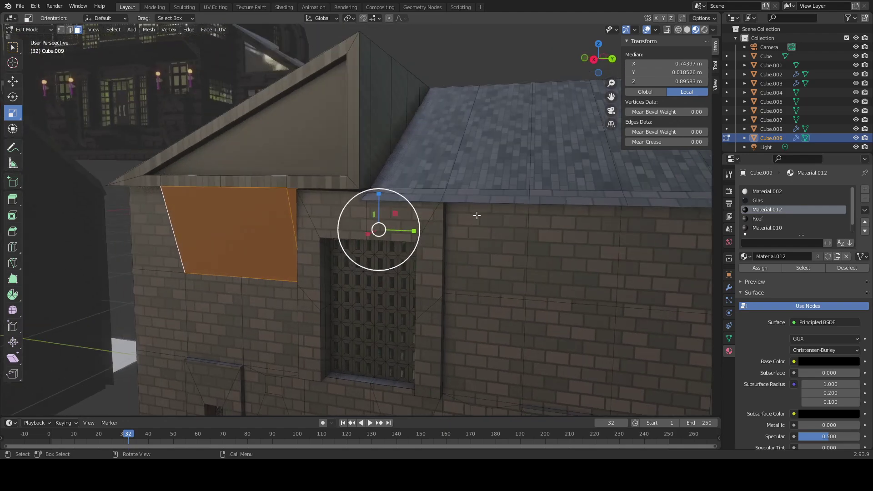
shift+middle_drag(691, 247, 255, 195)
shift+click(461, 246)
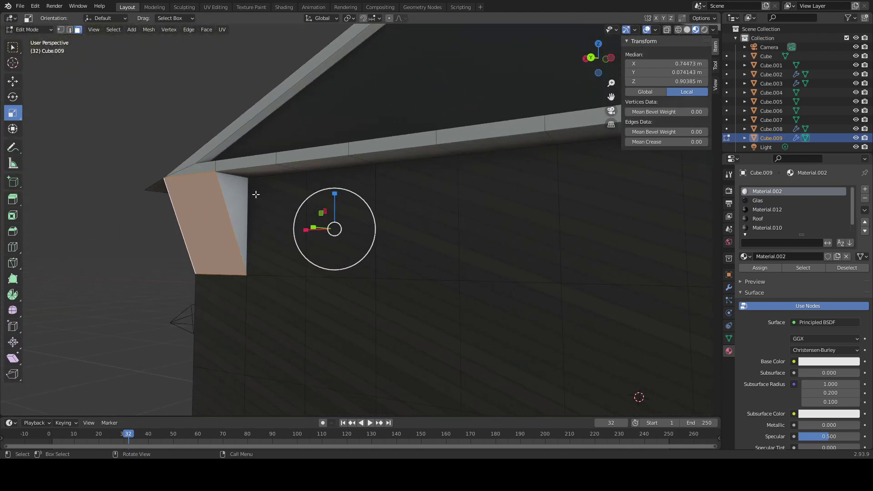
shift+click(239, 203)
scroll(371, 240, down, 3)
middle_drag(532, 283, 580, 245)
shift+click(634, 216)
shift+click(640, 217)
shift+click(629, 217)
shift+click(669, 218)
shift+click(580, 245)
scroll(748, 221, down, 1)
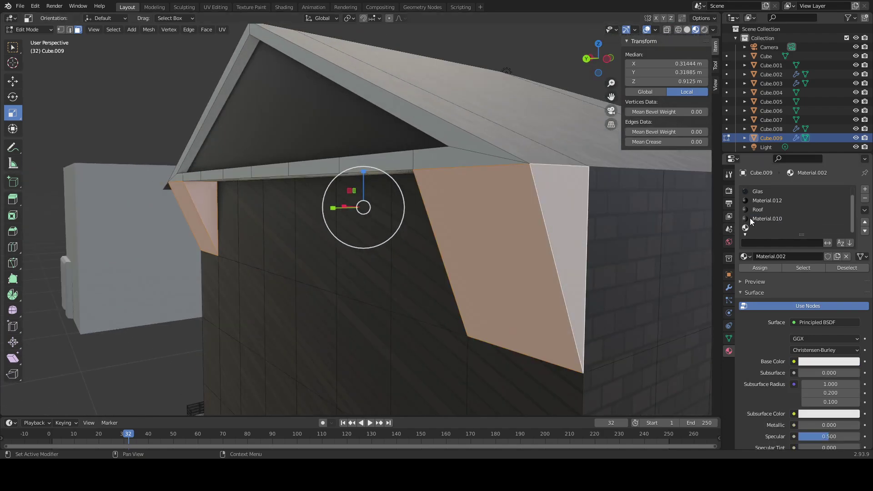
click(751, 219)
click(753, 210)
click(763, 201)
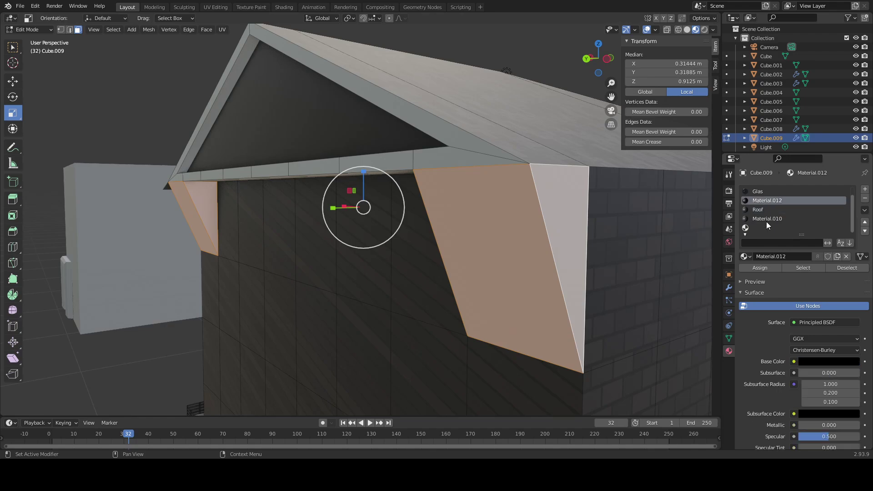
click(763, 219)
click(760, 269)
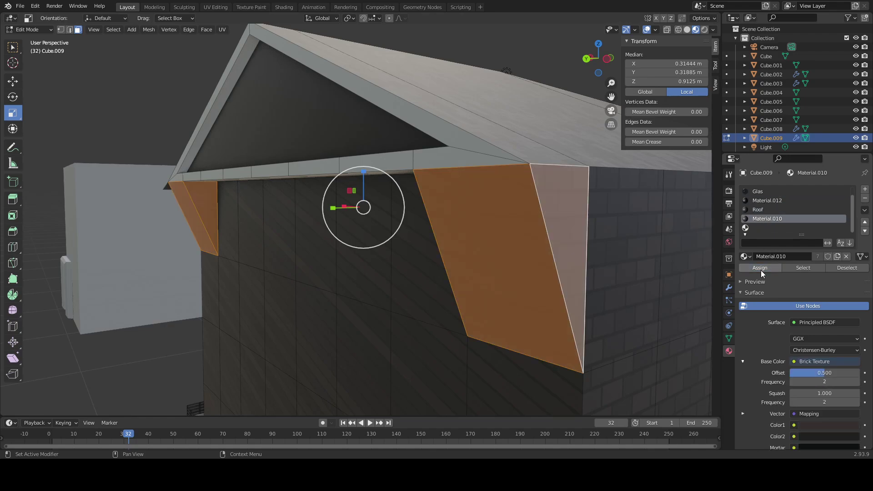
click(600, 280)
Step: Examine the whole building from the front outside mesh editing to check the materials on roof, gables and brackets
middle_drag(468, 289, 582, 296)
scroll(459, 300, down, 3)
middle_drag(460, 300, 451, 261)
scroll(459, 295, down, 3)
key(Tab)
click(489, 305)
scroll(490, 312, down, 4)
scroll(485, 272, up, 4)
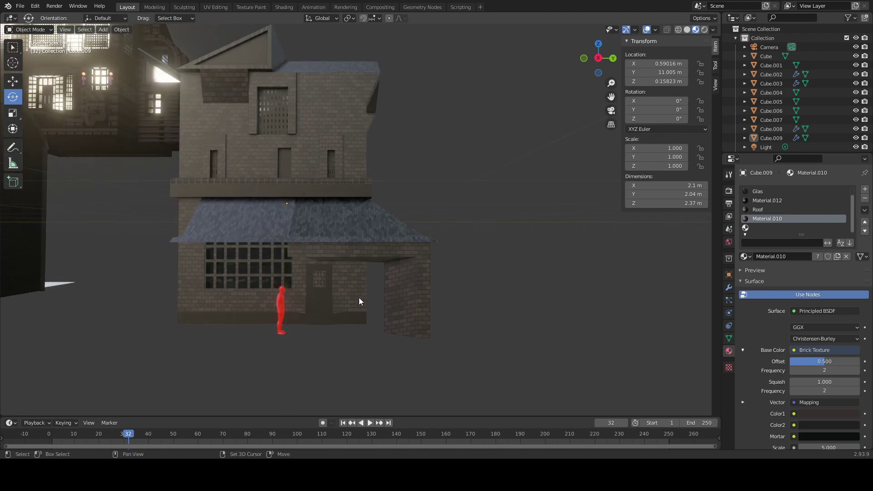
Step: Assign Material.012 to the lower door faces and all faces framing the door's small barred window
shift+middle_drag(359, 297, 450, 287)
scroll(491, 262, up, 3)
key(Tab)
scroll(426, 305, up, 3)
shift+middle_drag(417, 315, 420, 214)
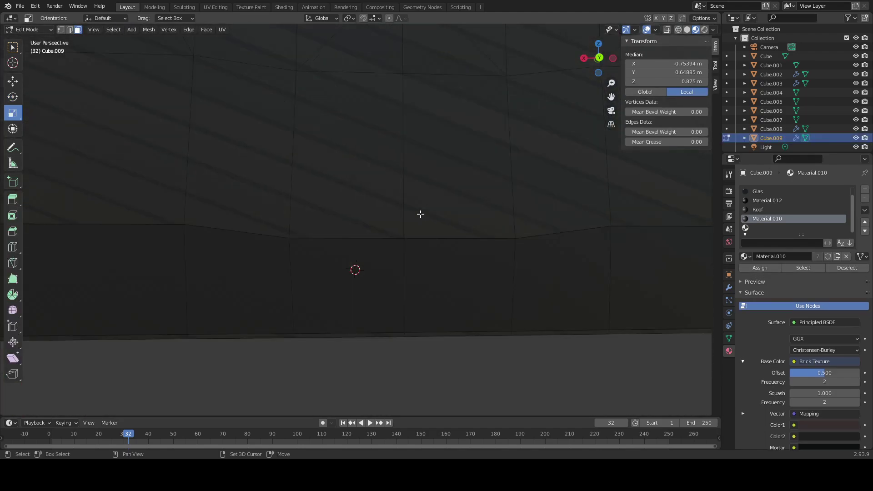
click(435, 231)
shift+click(389, 191)
shift+middle_drag(392, 105, 398, 264)
shift+click(380, 216)
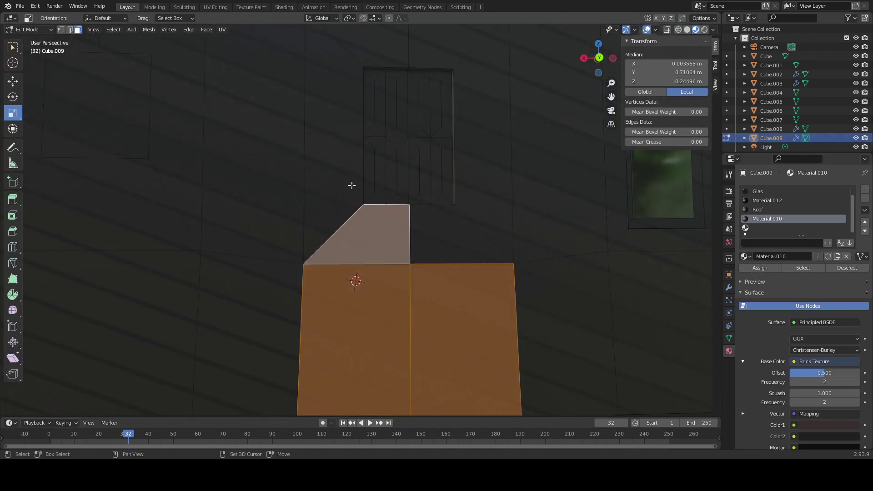
shift+click(352, 185)
shift+click(473, 218)
shift+click(475, 189)
shift+click(443, 61)
shift+click(352, 58)
shift+click(352, 58)
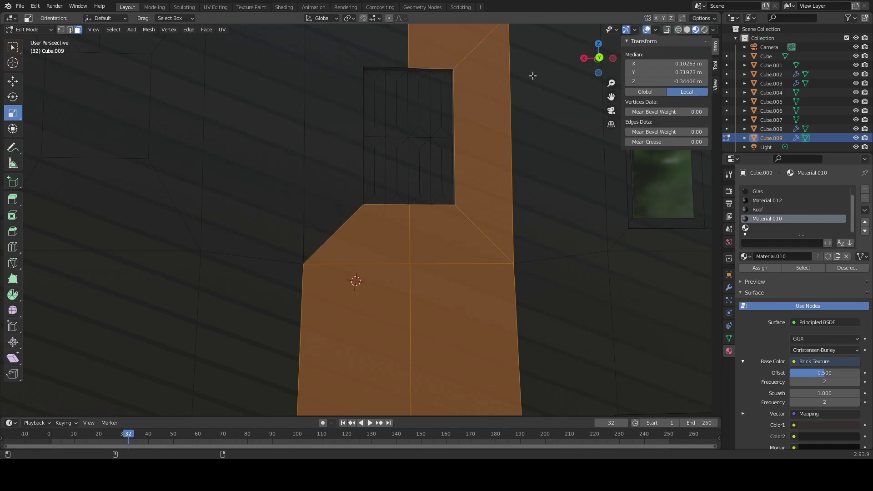
shift+click(349, 73)
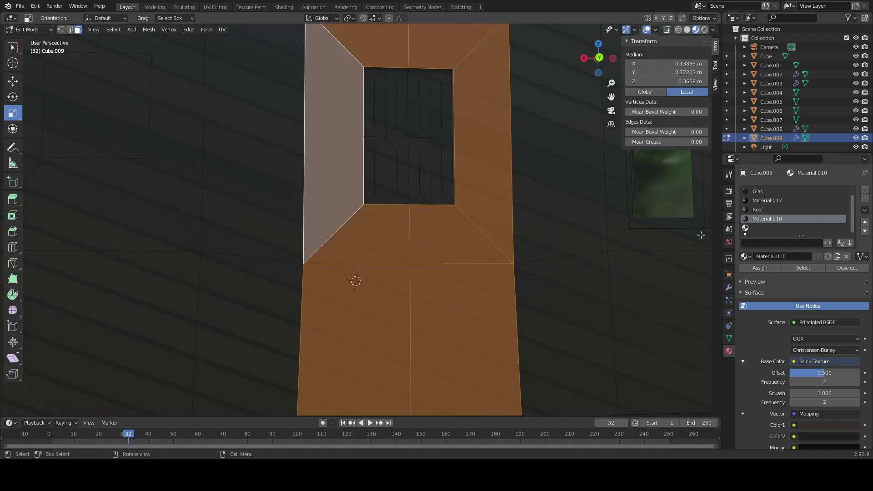
click(767, 201)
click(760, 268)
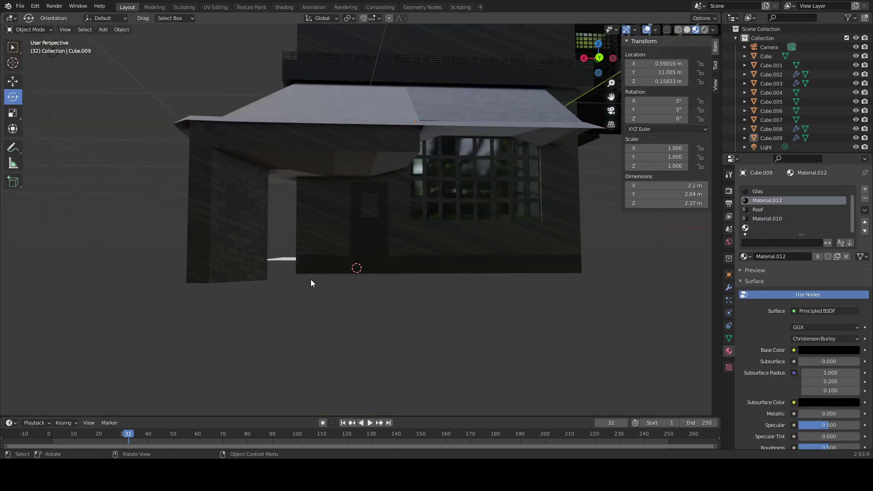
Step: Extrude the small square panel beside the door on the X-facing wall outward about 0.01 m along X
middle_drag(311, 280, 380, 283)
click(487, 242)
key(Tab)
scroll(487, 243, up, 5)
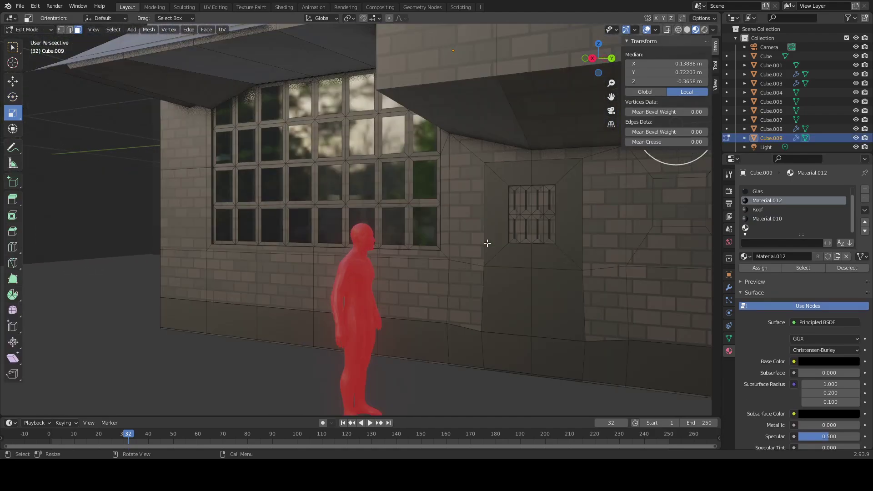
click(635, 215)
middle_drag(635, 215, 591, 227)
middle_drag(591, 228, 538, 243)
key(e)
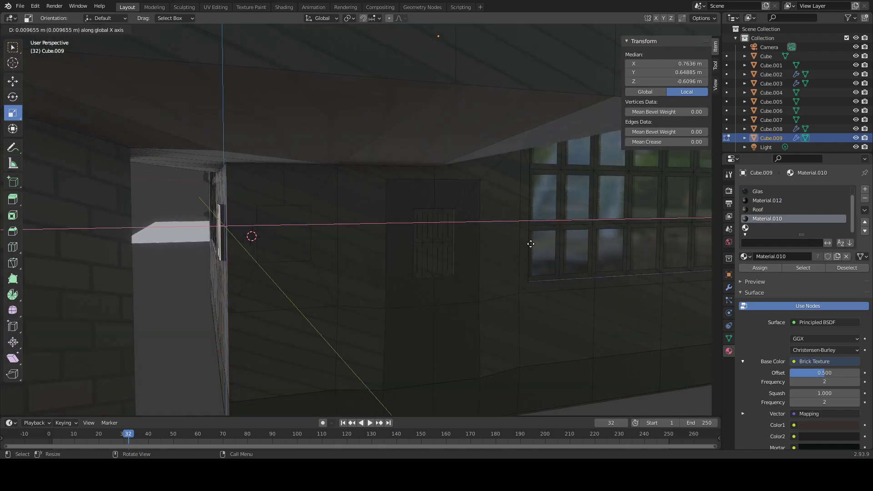
click(531, 244)
Step: Extrude the matching square panel on the Y-facing wall slightly outward along Y, and clear the selection
middle_drag(306, 250, 415, 272)
key(e)
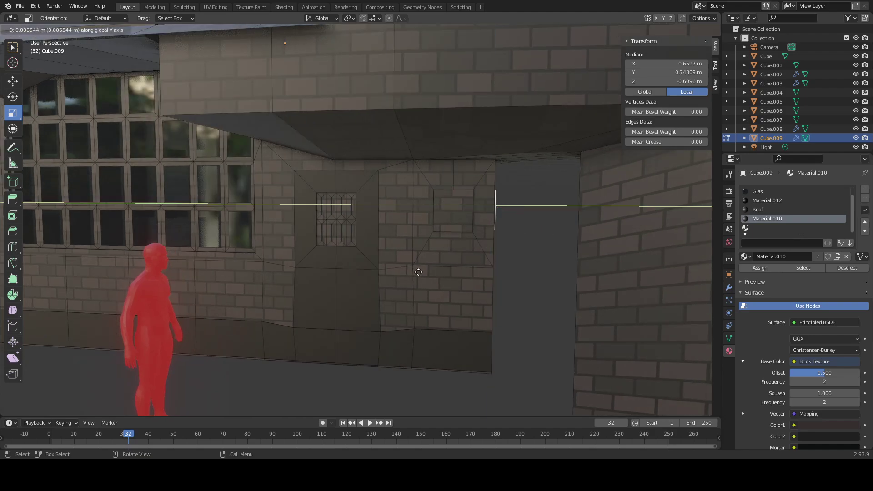
click(420, 272)
key(alt+a)
Step: Select the full strip of frame faces directly below the large window on the X-facing wall
scroll(496, 313, down, 6)
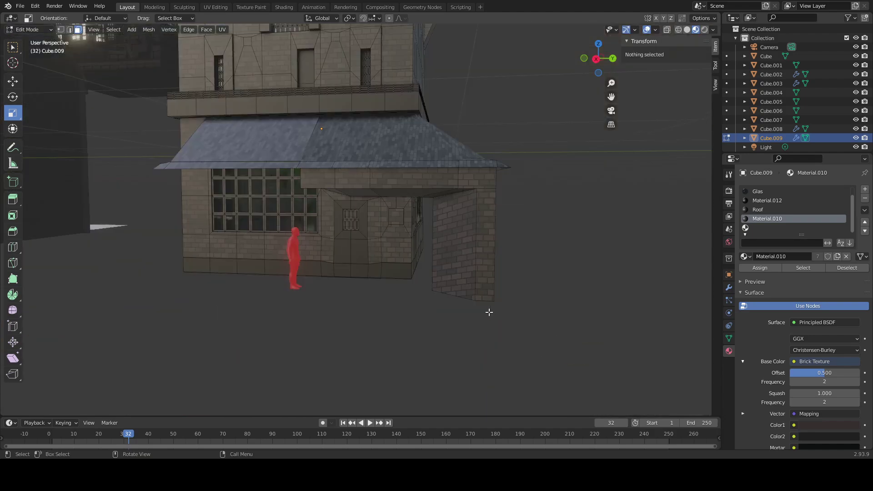
scroll(357, 293, up, 8)
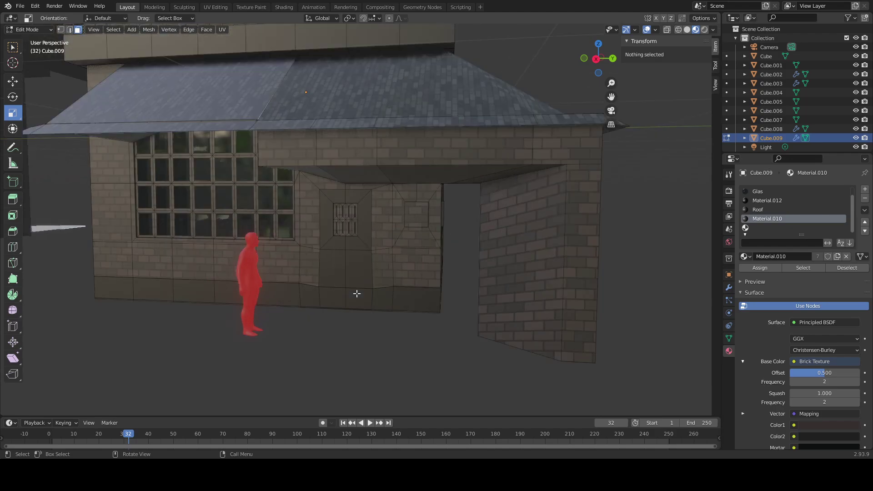
alt+click(351, 256)
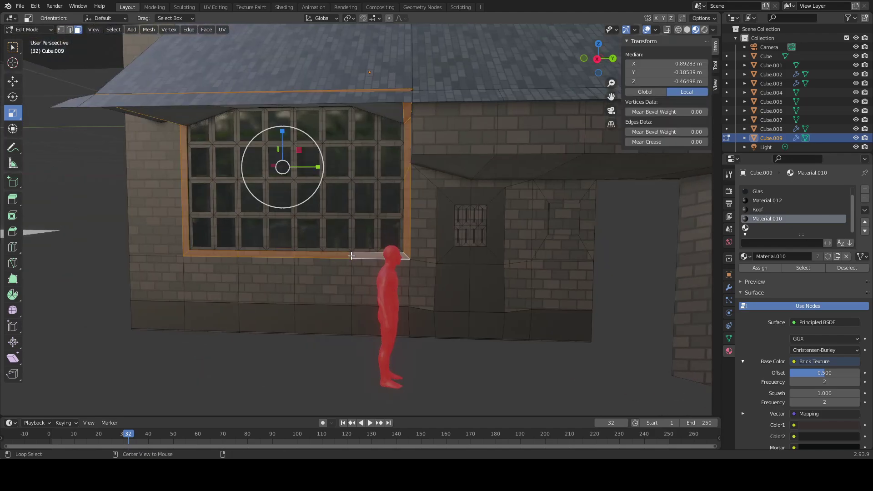
middle_drag(349, 263, 391, 260)
click(398, 258)
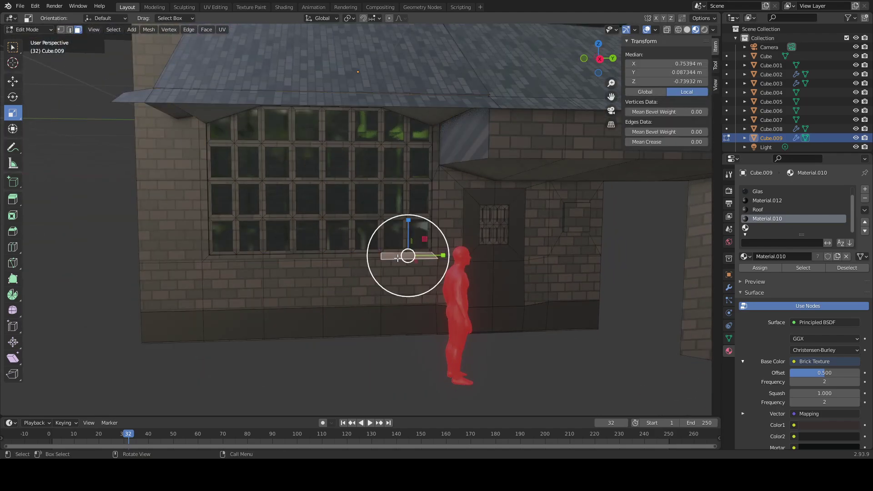
ctrl+click(269, 257)
Step: Try extruding the window's sill strip about 0.087 m along X and lowering it about 0.043 m, and undo both changes
middle_drag(271, 271, 466, 302)
key(e)
click(487, 310)
key(g)
key(x)
key(z)
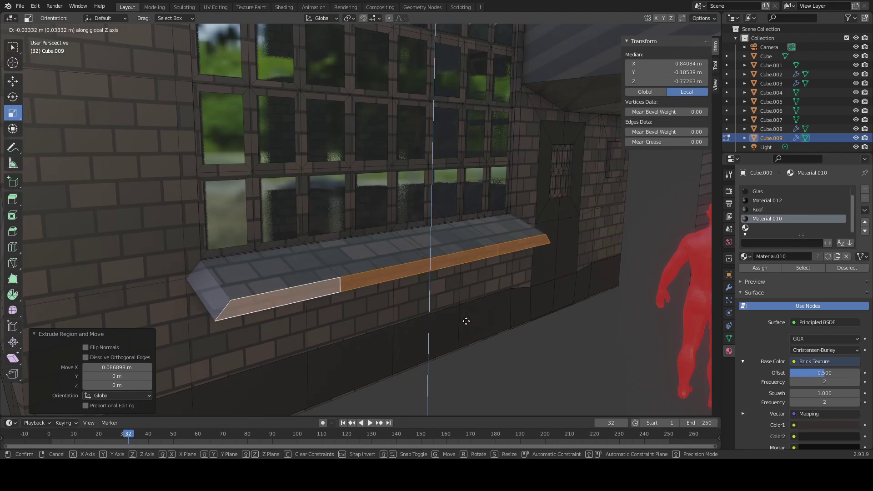
click(478, 314)
click(505, 346)
key(ctrl+z)
key(ctrl+z)
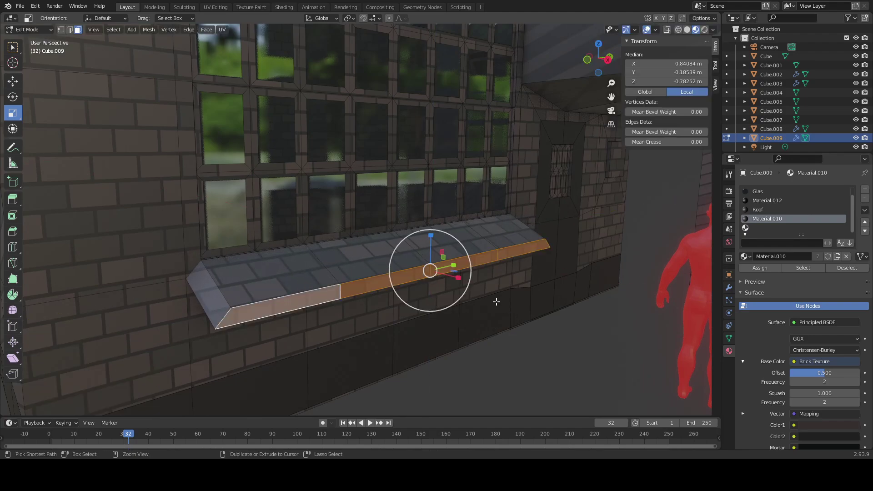
middle_drag(496, 300, 522, 301)
key(ctrl+z)
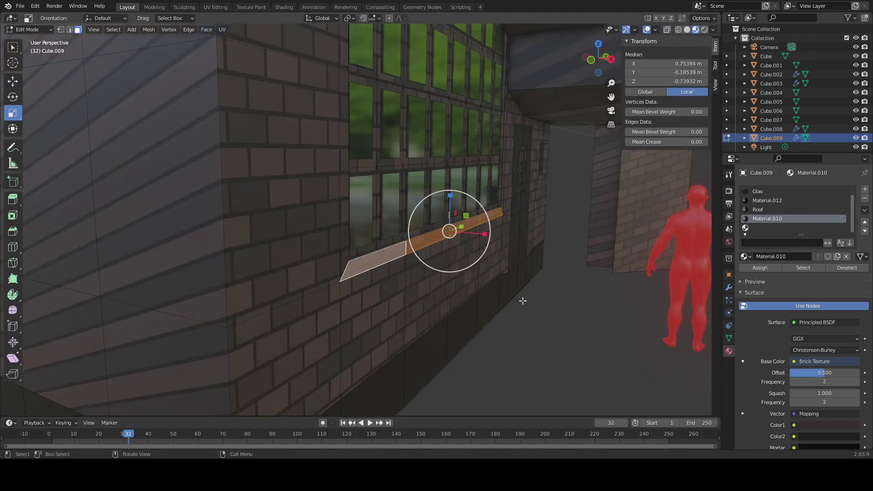
Step: Extrude the sill strip about 0.069 m along X and lower its front faces about 0.029 m along Z
key(x)
click(558, 310)
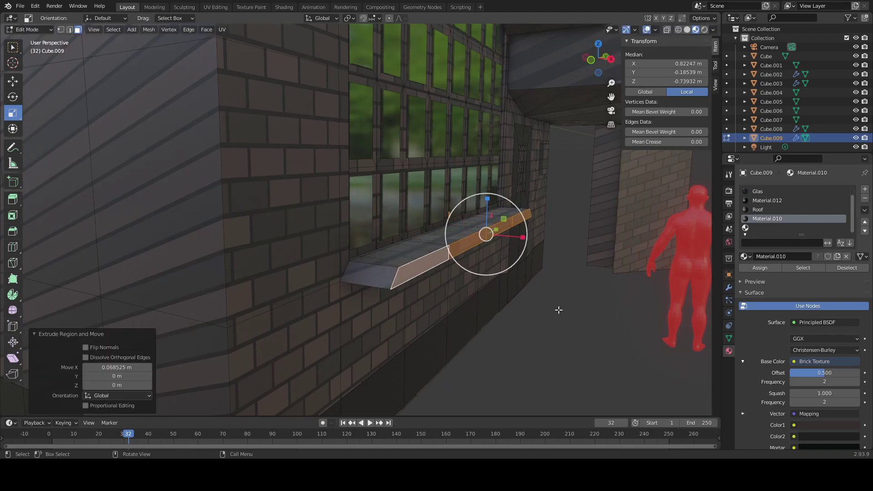
key(g)
key(z)
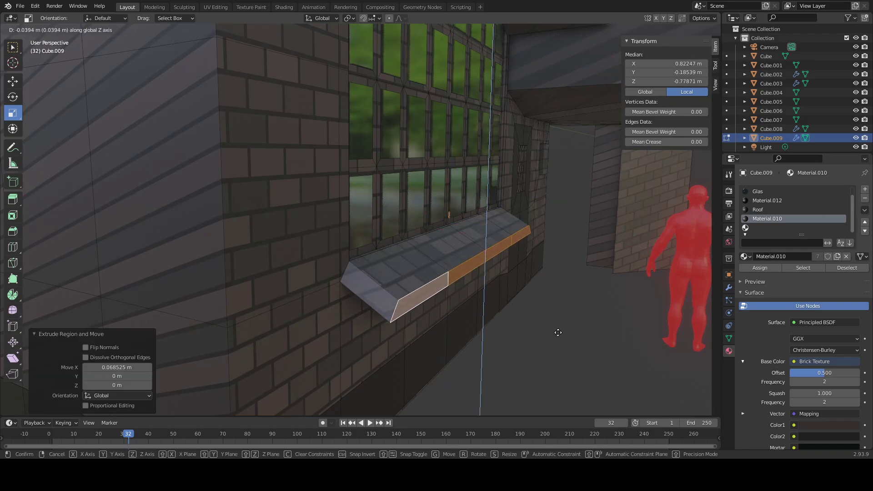
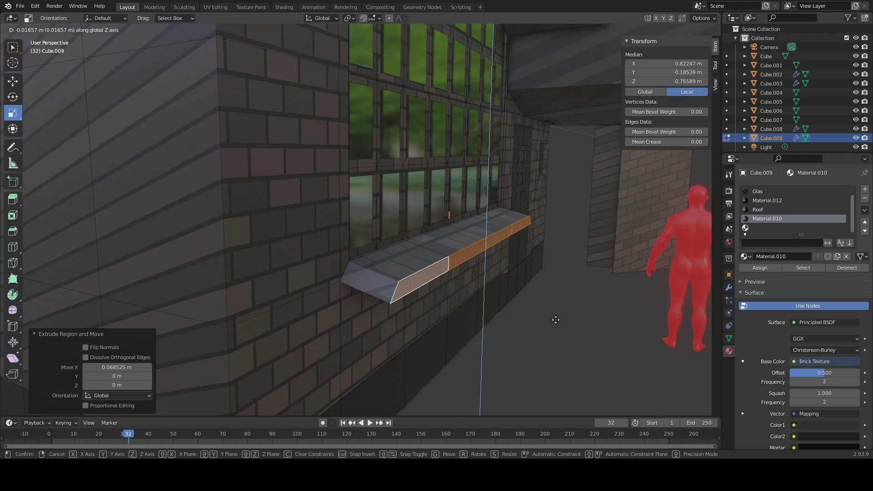
key(Escape)
key(z)
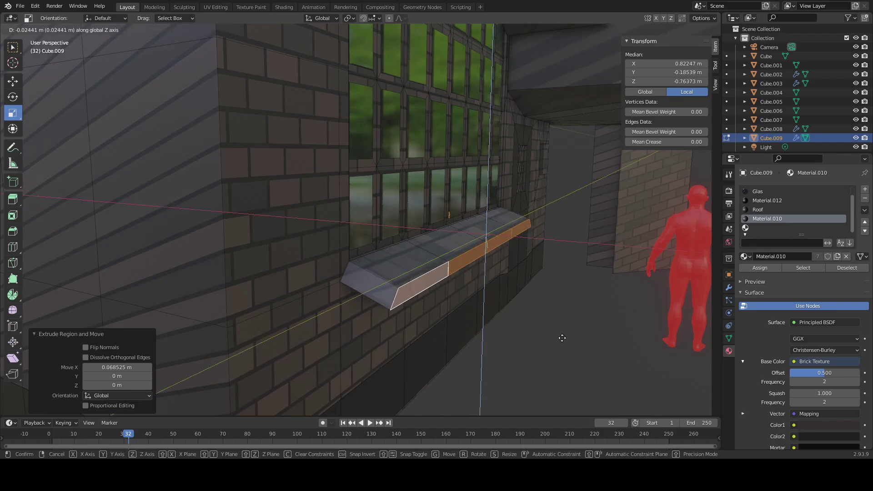
click(561, 340)
Step: Extrude the strip of frame faces below the large window on the Y-facing wall about 0.06 m along Y
middle_drag(561, 341, 403, 311)
scroll(402, 312, up, 1)
shift+middle_drag(472, 295, 351, 318)
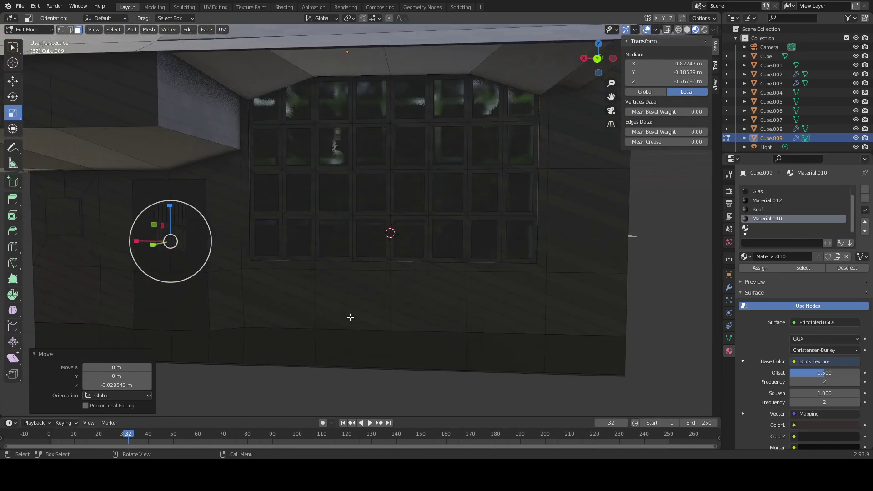
scroll(244, 296, up, 1)
click(228, 284)
ctrl+click(514, 290)
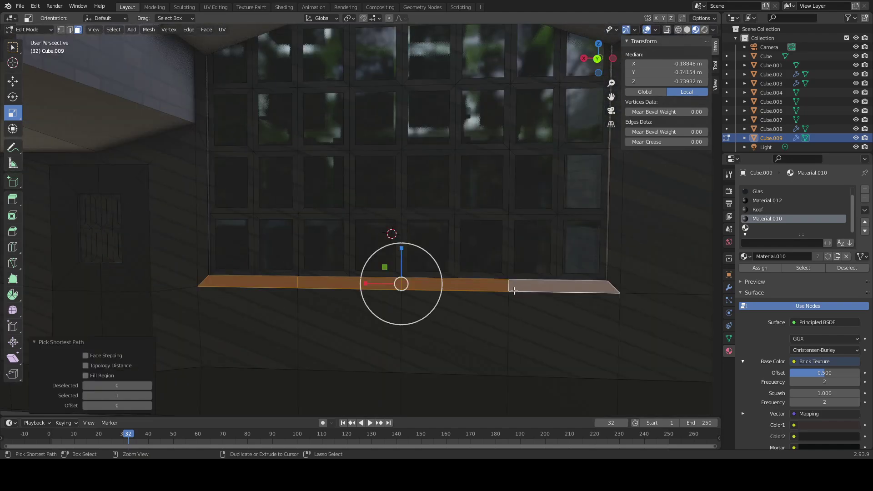
middle_drag(514, 291, 422, 297)
middle_drag(331, 303, 615, 295)
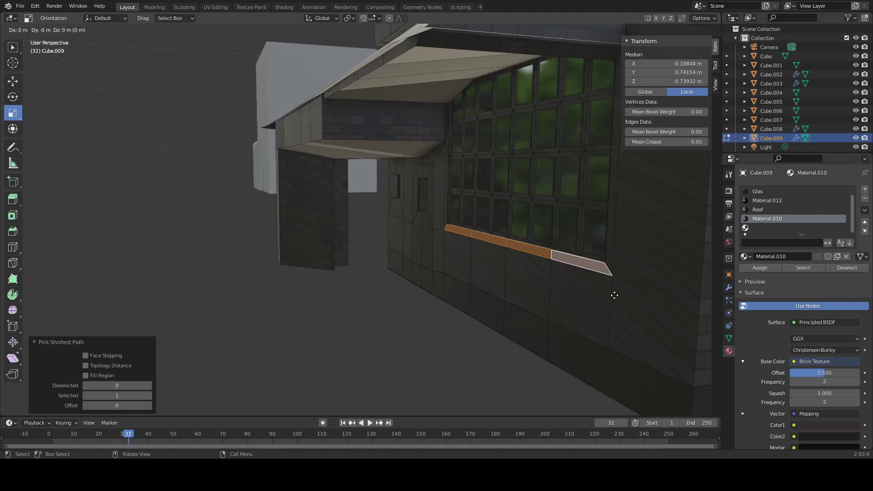
key(y)
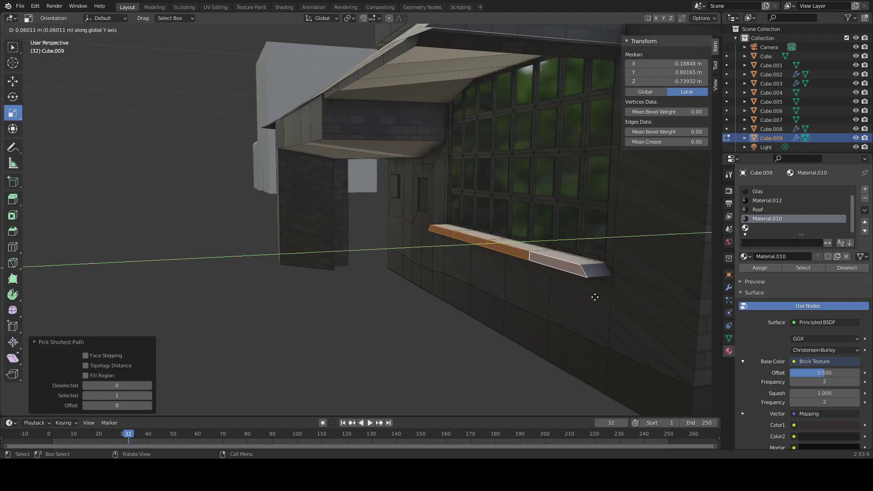
click(594, 297)
Step: Lower the front faces of the Y-facing window's sill about 0.02 m along Z, and clear the selection
middle_drag(595, 296, 584, 297)
key(g)
key(x)
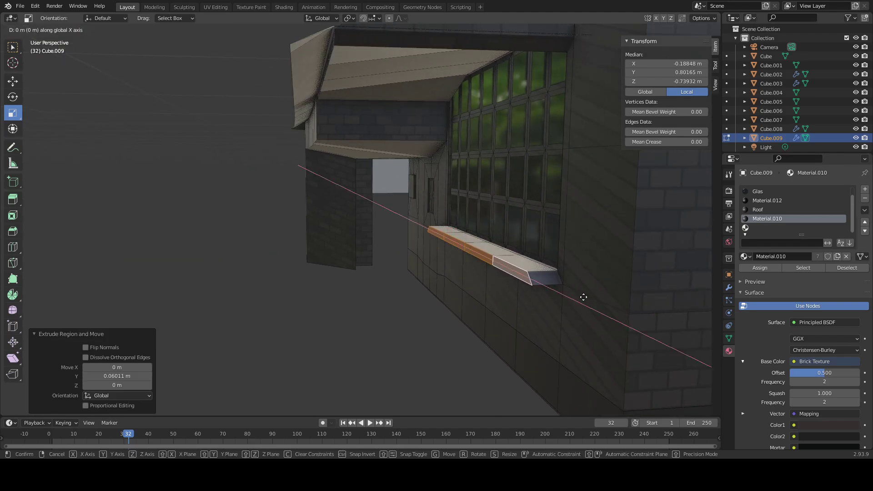
key(z)
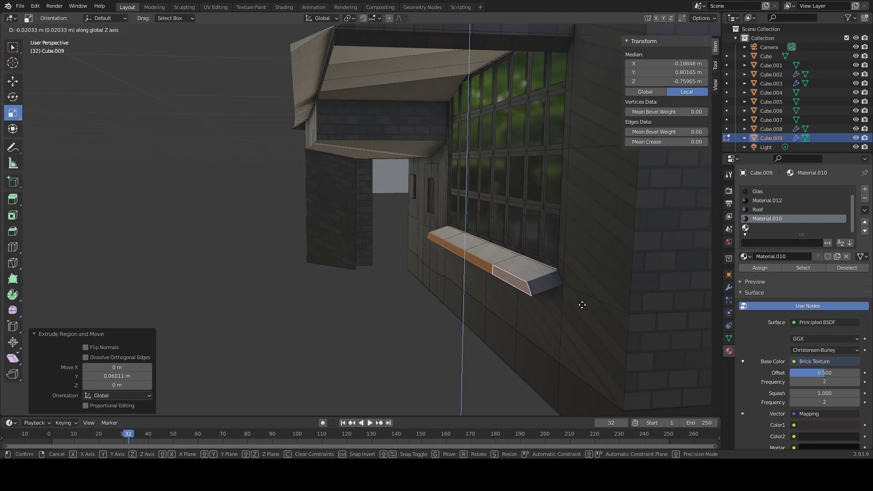
click(581, 306)
middle_drag(540, 311, 467, 321)
click(430, 318)
scroll(489, 272, up, 4)
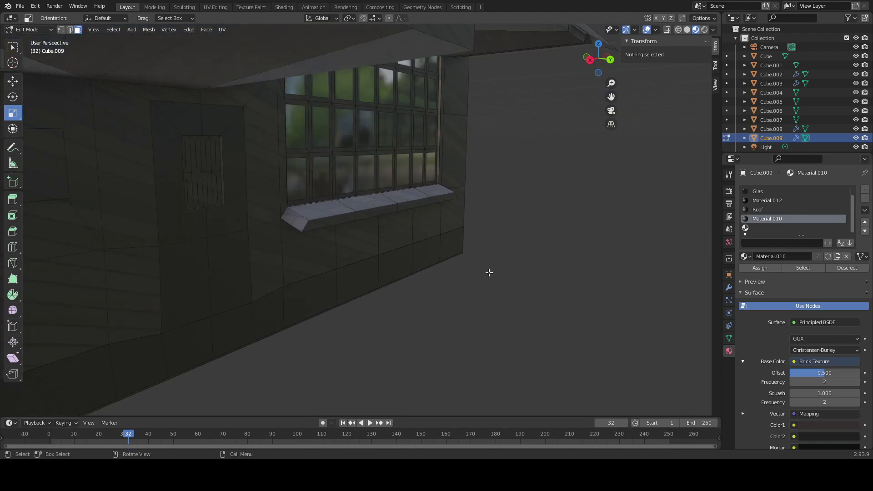
Step: Assign Material.012 to the sloped top faces of the sills below both large ground-floor windows
middle_drag(489, 272, 430, 272)
click(595, 175)
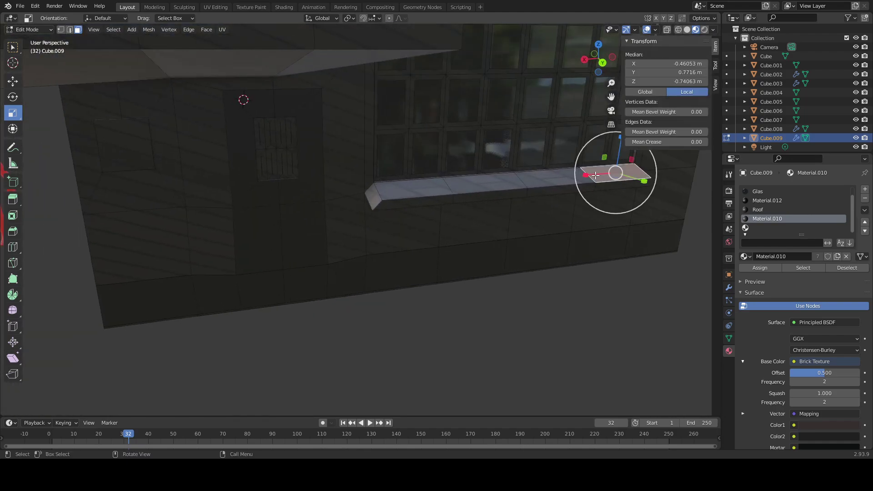
ctrl+click(432, 185)
middle_drag(432, 185, 498, 224)
middle_drag(393, 230, 313, 298)
scroll(306, 256, down, 4)
scroll(313, 256, up, 5)
shift+click(326, 296)
shift+middle_drag(182, 303, 276, 305)
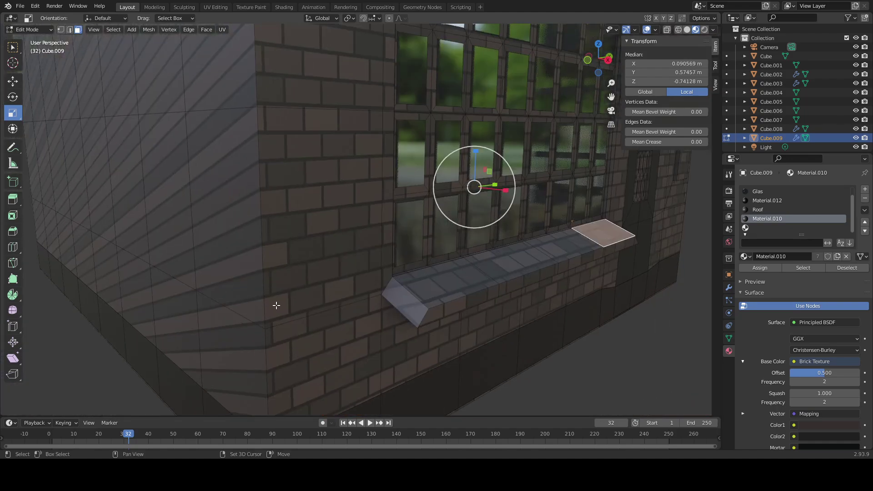
ctrl+click(448, 288)
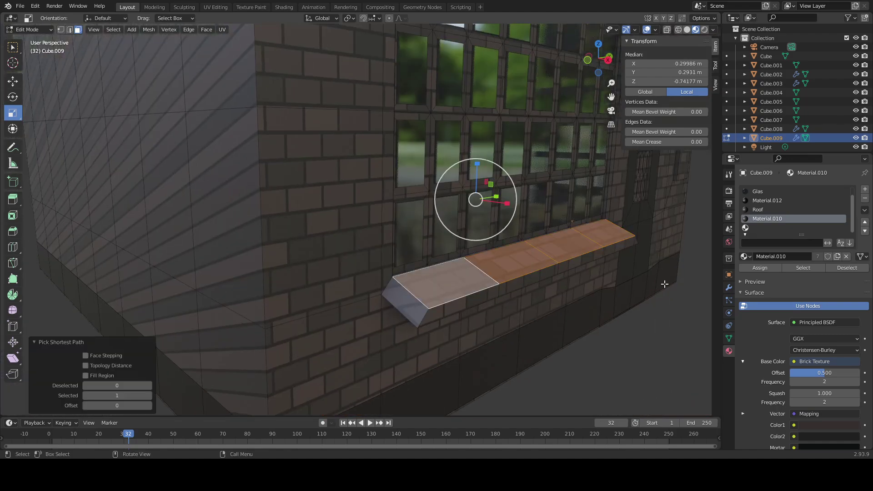
click(745, 270)
Step: Inset the sills' top faces individually by about 0.009 m, lower them about 0.009 m along Z, and clear the selection
middle_drag(655, 285, 529, 277)
key(i)
click(544, 298)
key(g)
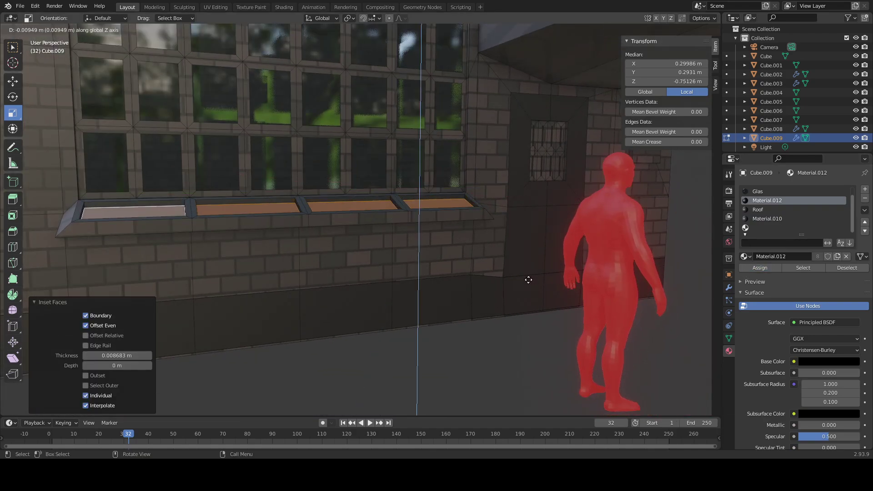
click(529, 279)
click(507, 320)
Step: Examine the sills, the entrance side and the front corner of the building in object and edit mode
scroll(502, 320, down, 6)
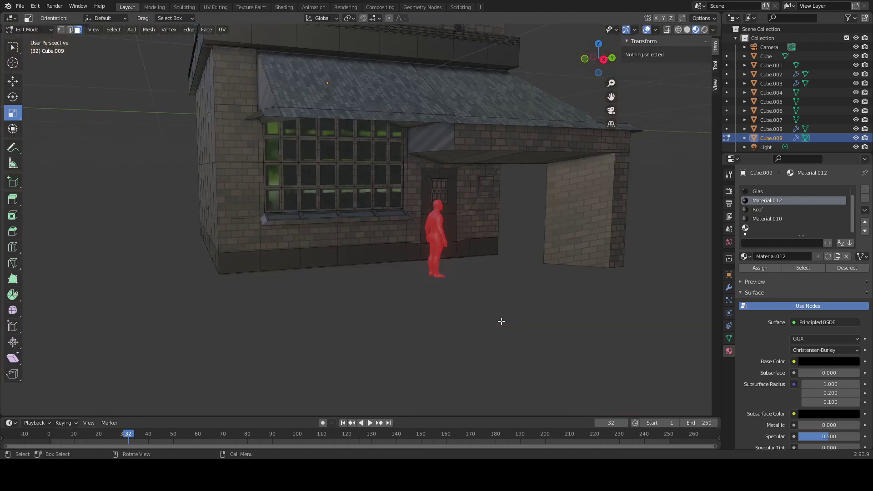
middle_drag(501, 320, 413, 303)
key(Tab)
key(alt+a)
scroll(386, 316, down, 3)
scroll(427, 320, up, 5)
key(Tab)
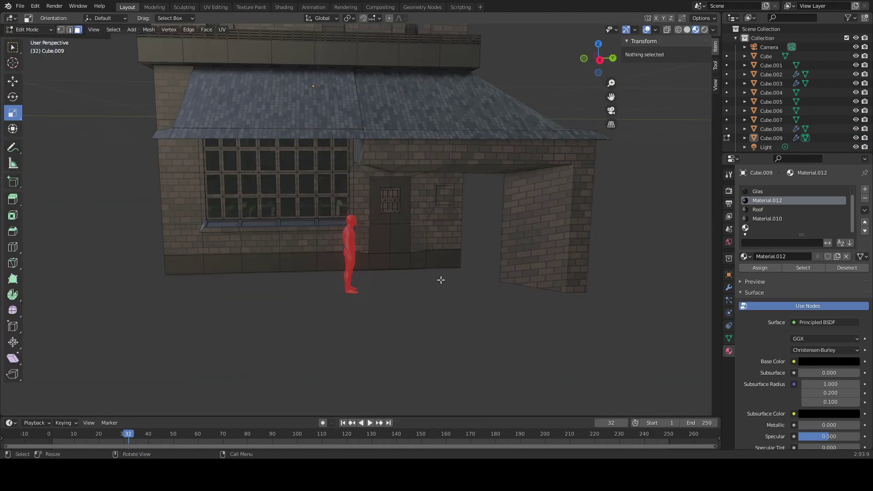
scroll(370, 275, up, 5)
shift+middle_drag(370, 275, 337, 266)
scroll(354, 273, up, 1)
scroll(353, 274, down, 4)
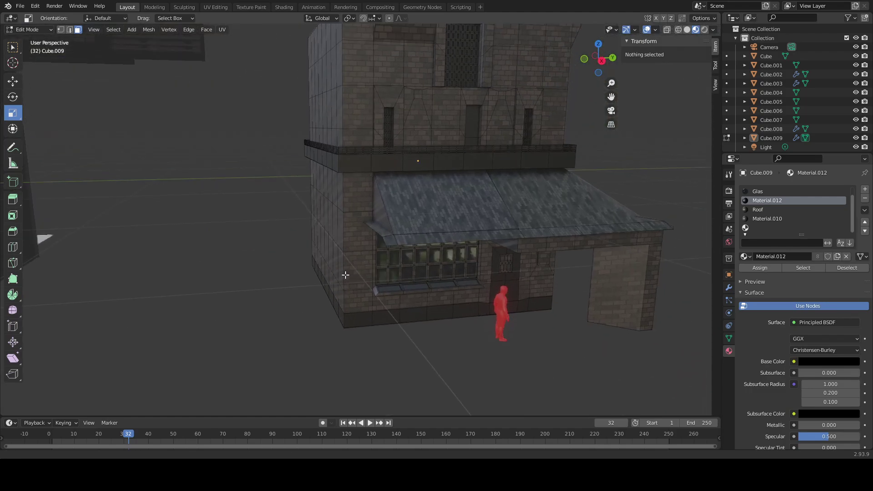
scroll(354, 314, up, 2)
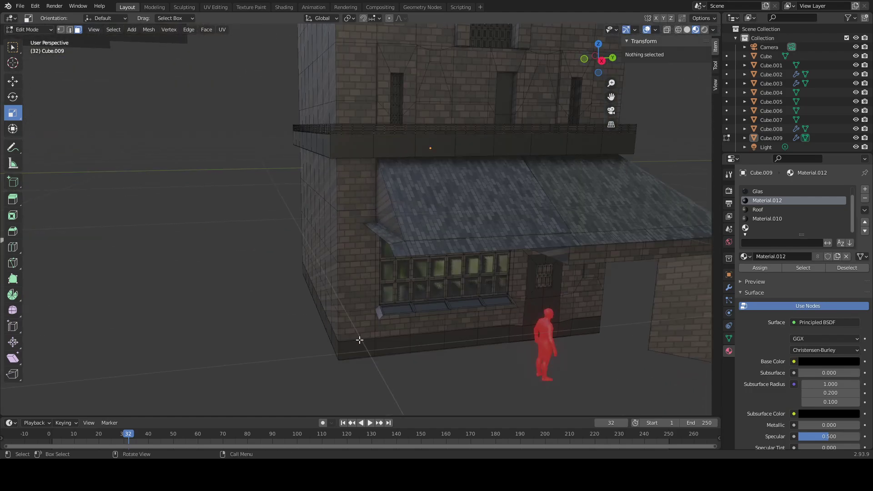
Step: Select the vertical column of wall faces at the front corner from base to roof and inset it as a region by about 0.037 m
click(360, 341)
middle_drag(318, 314, 357, 308)
click(384, 331)
click(438, 336)
middle_drag(420, 266, 329, 221)
ctrl+click(393, 263)
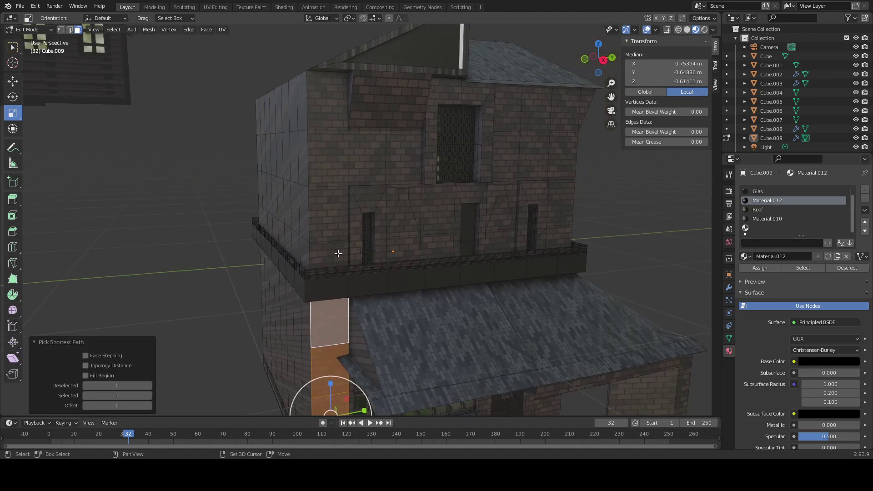
shift+click(337, 253)
shift+click(326, 213)
shift+click(320, 162)
shift+click(318, 111)
scroll(339, 211, down, 3)
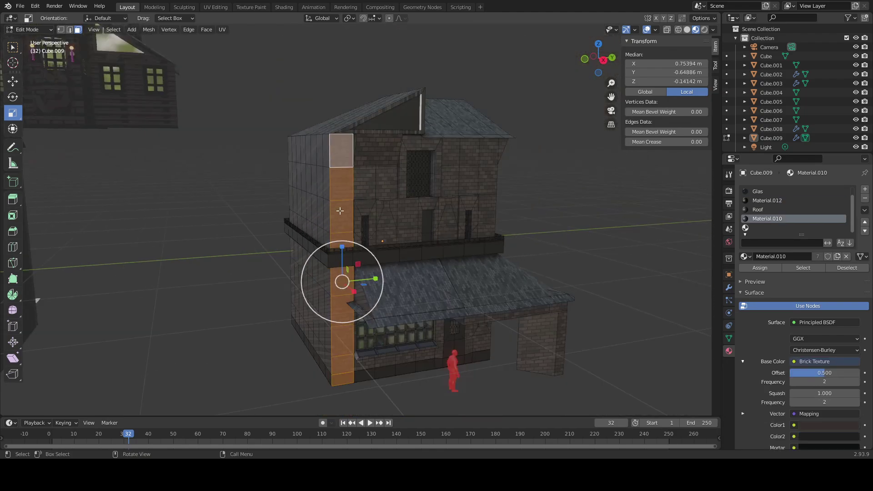
middle_drag(389, 236, 460, 192)
key(i)
key(i)
click(393, 239)
scroll(472, 261, up, 3)
key(g)
key(y)
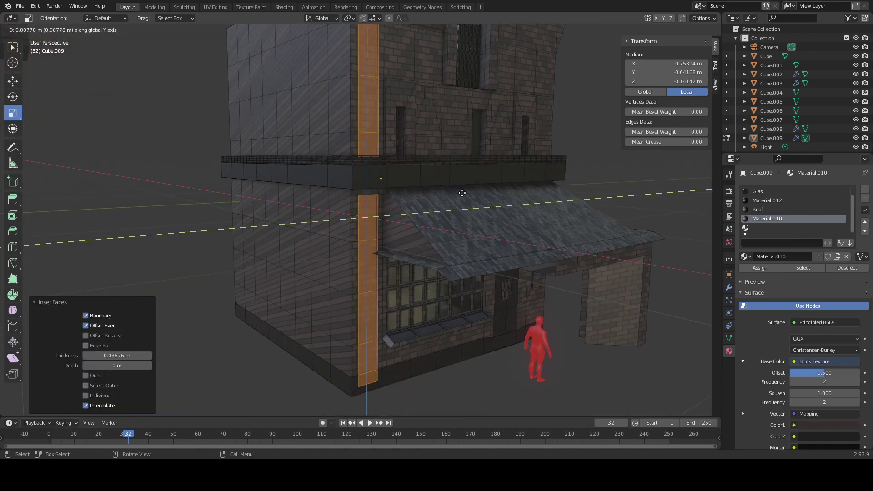
right_click(451, 194)
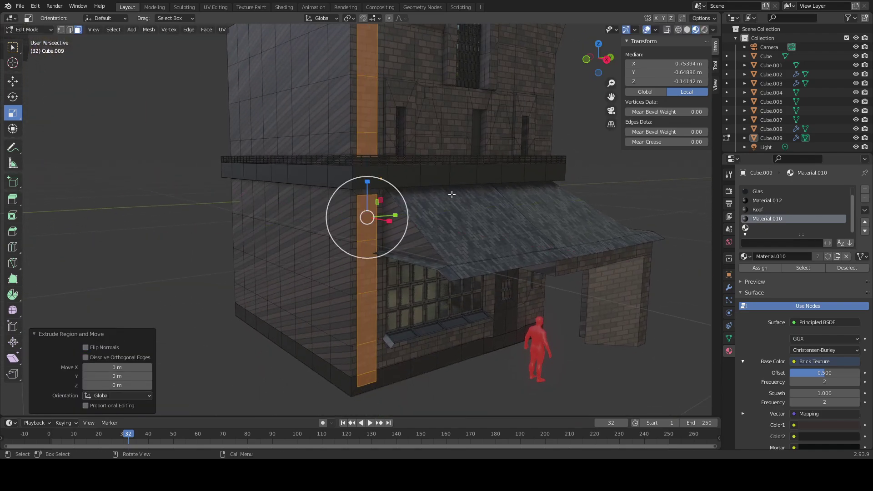
click(369, 179)
key(ctrl+z)
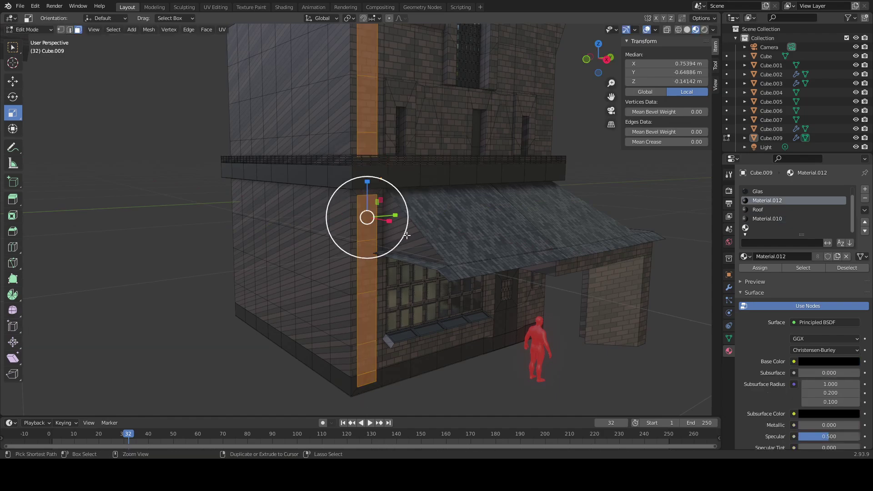
Step: Extrude the inset corner column about 0.054 m along X and assign Material.012 to its front faces
key(g)
key(x)
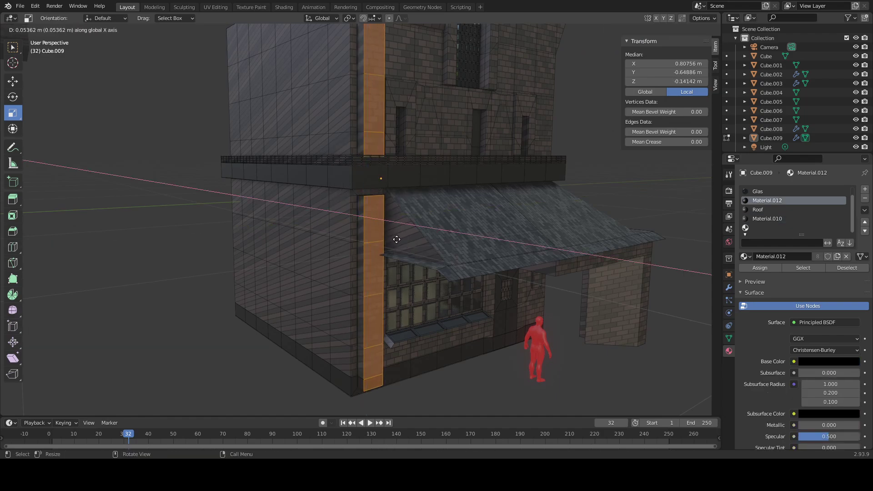
click(397, 239)
middle_drag(396, 240, 384, 308)
click(772, 209)
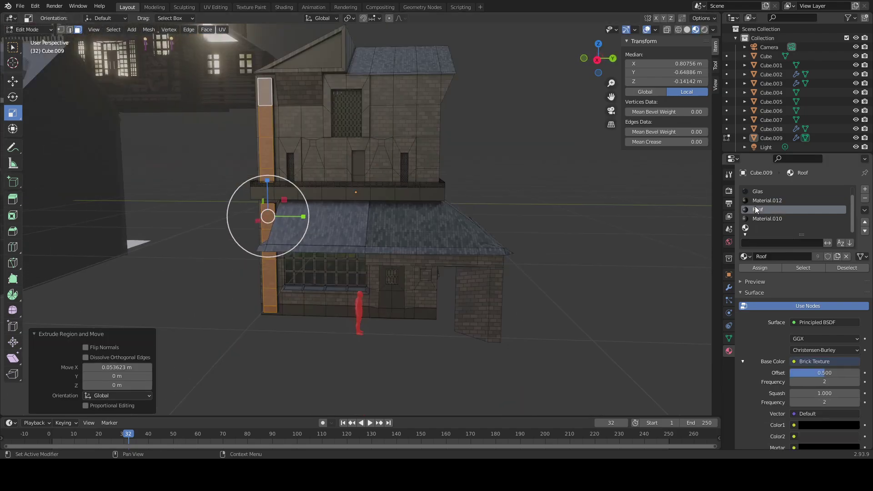
click(755, 202)
click(541, 252)
Step: Assign Material.012 to the side faces of the corner column above and below the ledge
middle_drag(297, 229, 347, 174)
alt+click(349, 159)
alt+click(351, 143)
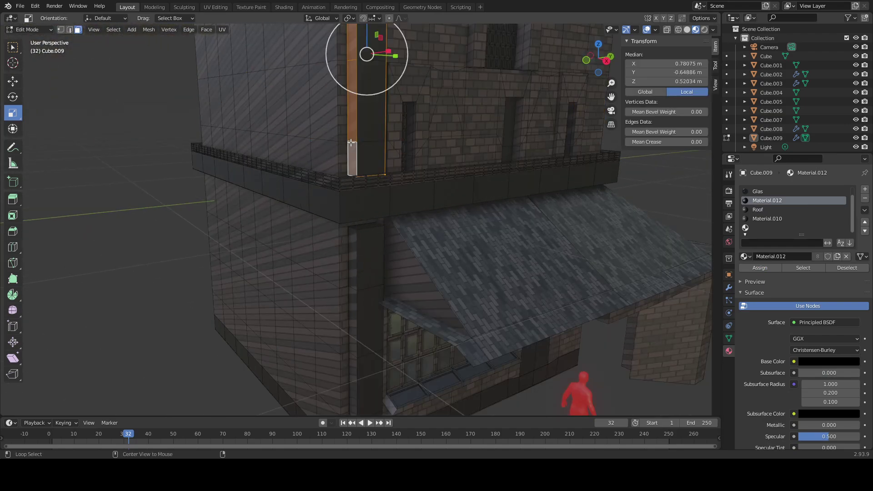
alt+shift+click(352, 231)
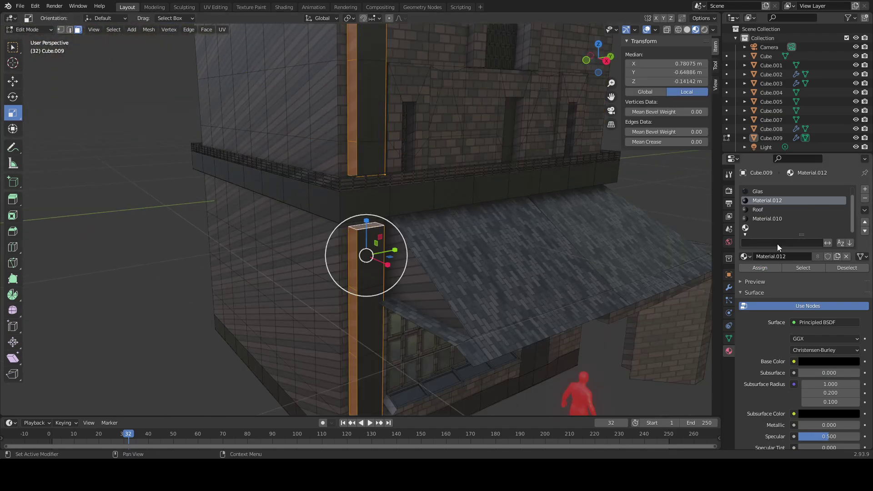
Step: Bridge the top face of the lower corner column to the bottom face of the upper one, and clear the selection
scroll(415, 269, up, 7)
click(386, 247)
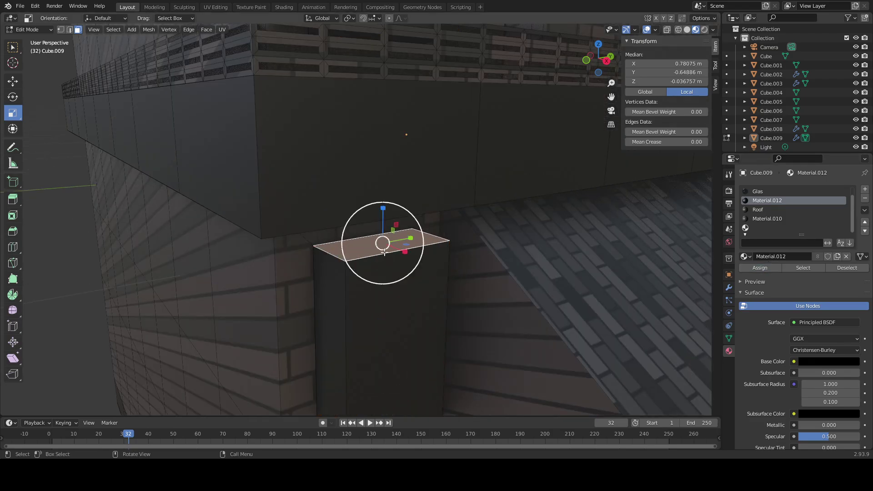
shift+middle_drag(387, 244, 396, 175)
key(KP_Decimal)
click(421, 107)
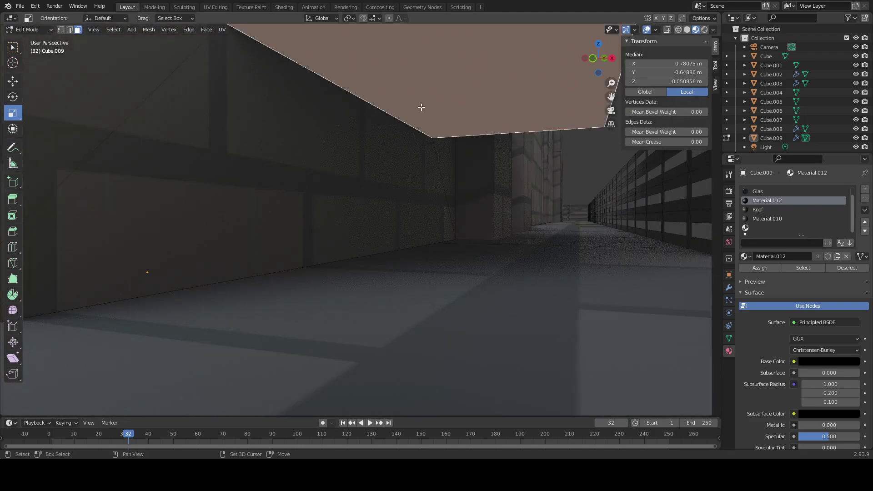
middle_drag(422, 107, 427, 149)
right_click(406, 217)
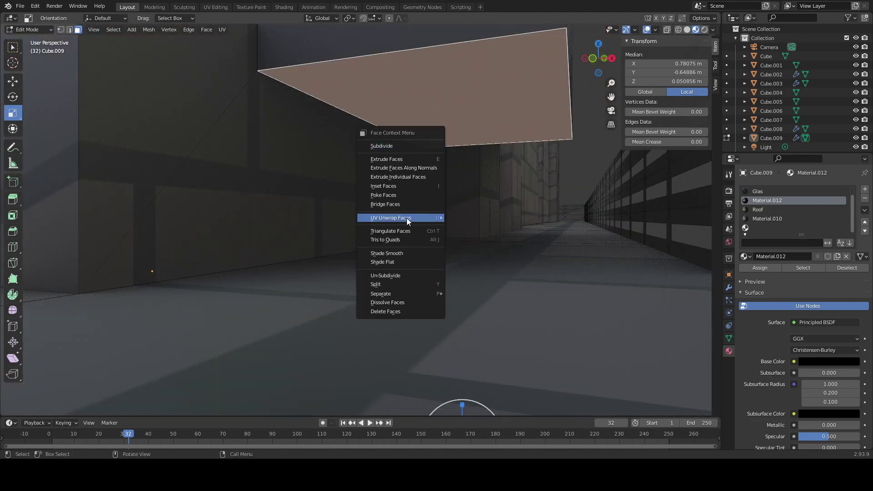
click(402, 203)
middle_drag(402, 204, 415, 245)
scroll(428, 234, down, 8)
click(588, 238)
Step: Extrude the corner column's top face about 0.317 m upward along Z through the roof
middle_drag(588, 238, 512, 254)
middle_drag(362, 181, 391, 236)
scroll(391, 236, up, 5)
click(500, 260)
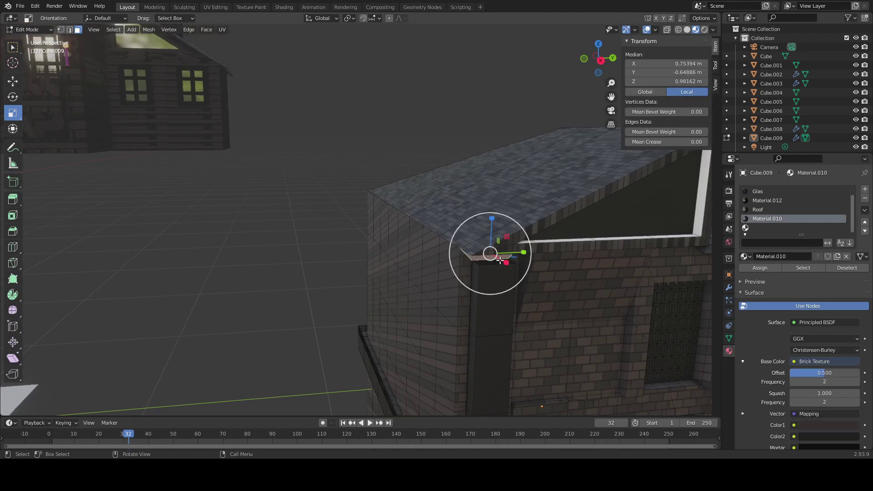
click(483, 276)
click(304, 291)
click(490, 263)
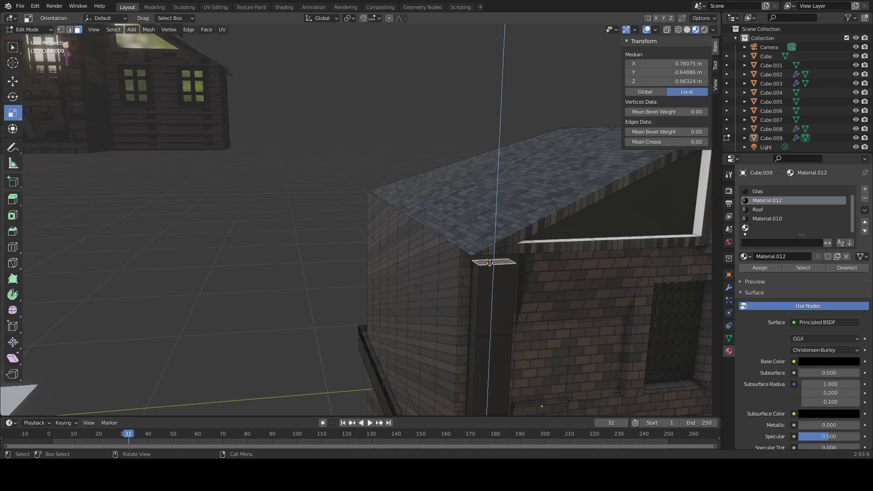
click(490, 159)
scroll(536, 267, down, 8)
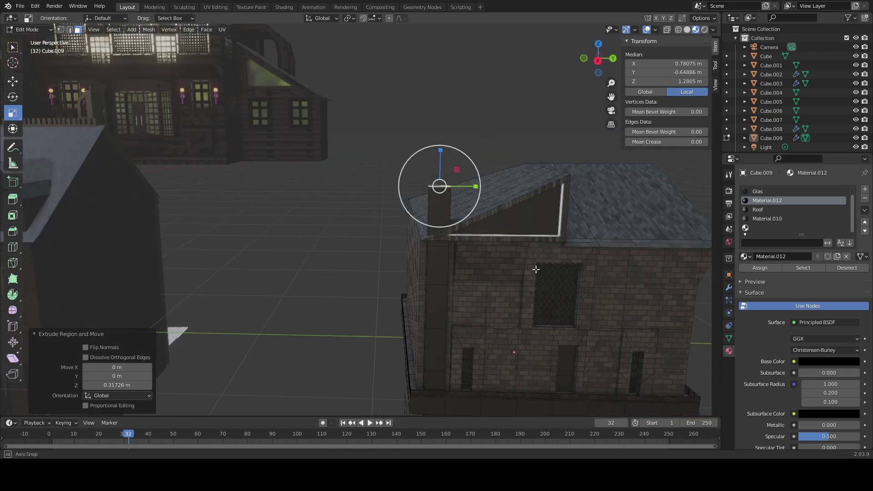
Step: Inset the top face of the column rising above the roof, and clear the selection
click(624, 288)
scroll(606, 290, up, 4)
middle_drag(606, 290, 381, 310)
click(315, 230)
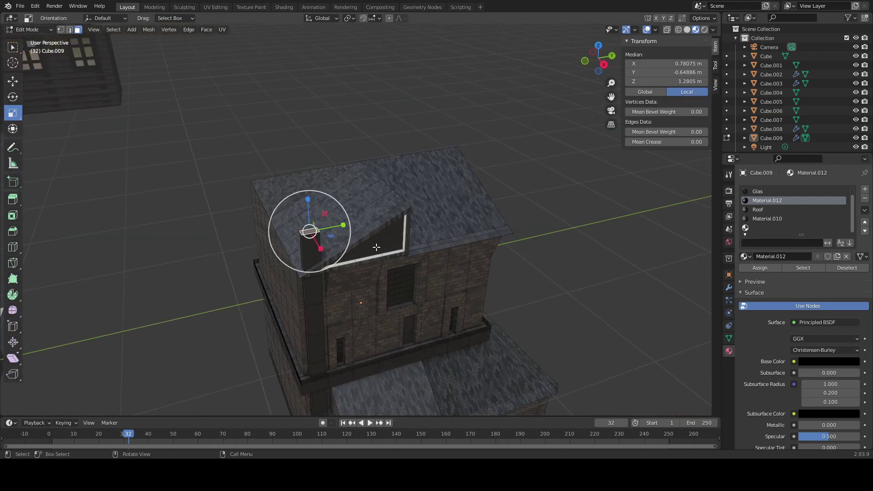
key(i)
click(352, 249)
drag(337, 227, 326, 228)
click(350, 211)
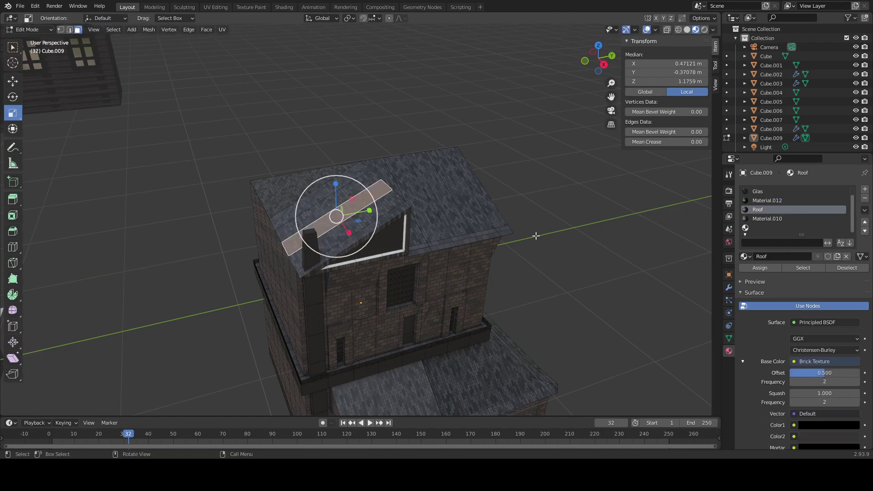
click(536, 236)
Step: Examine the whole building in object mode, then the lower edge of the latticed upper window in edit mode
scroll(470, 288, down, 5)
middle_drag(470, 288, 437, 268)
key(Tab)
middle_drag(507, 300, 492, 245)
scroll(434, 245, up, 4)
middle_drag(434, 246, 468, 202)
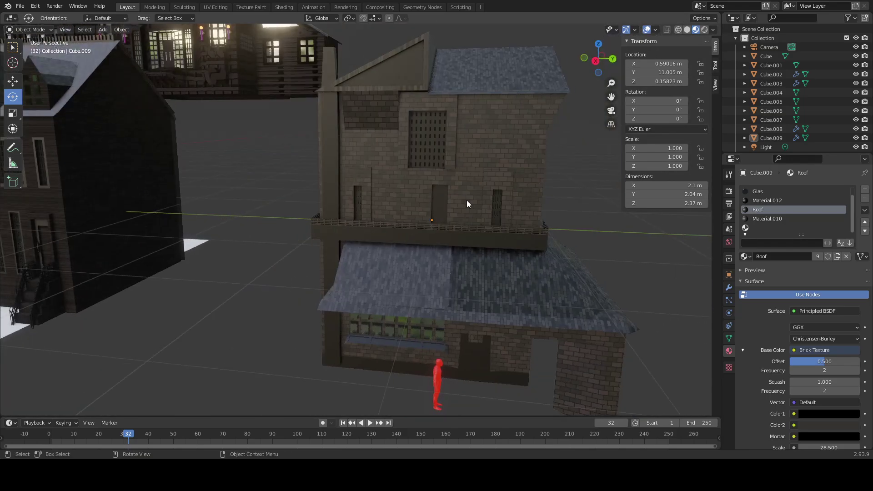
key(Tab)
scroll(468, 189, up, 3)
scroll(339, 317, up, 3)
scroll(350, 313, up, 5)
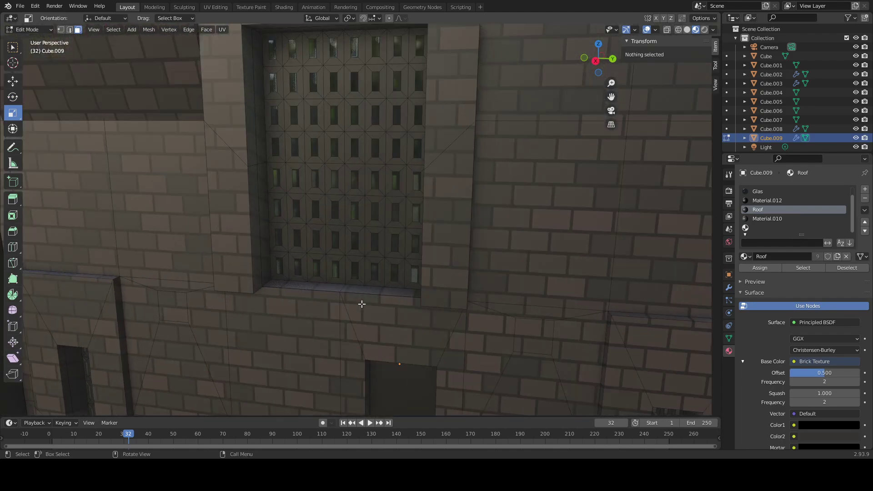
Step: Extrude the latticed upper window's front bottom edge upward along Z to form a low panel across the opening
click(367, 298)
key(2)
click(367, 297)
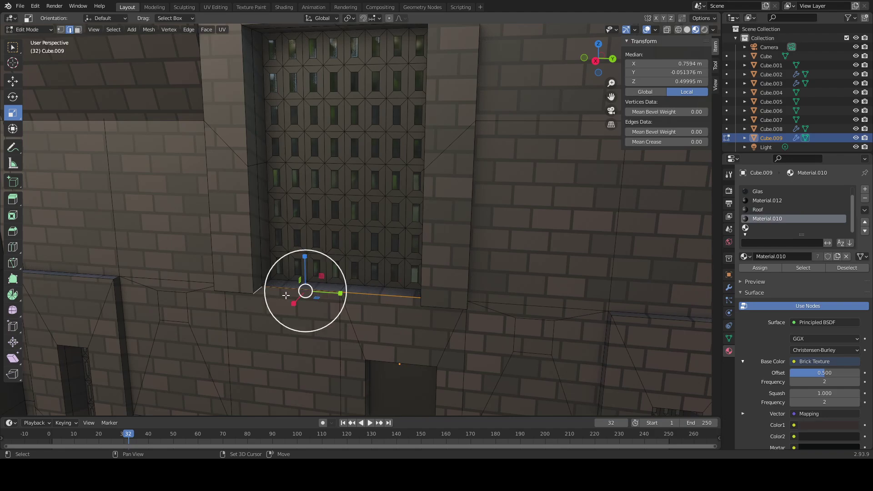
middle_drag(286, 296, 408, 297)
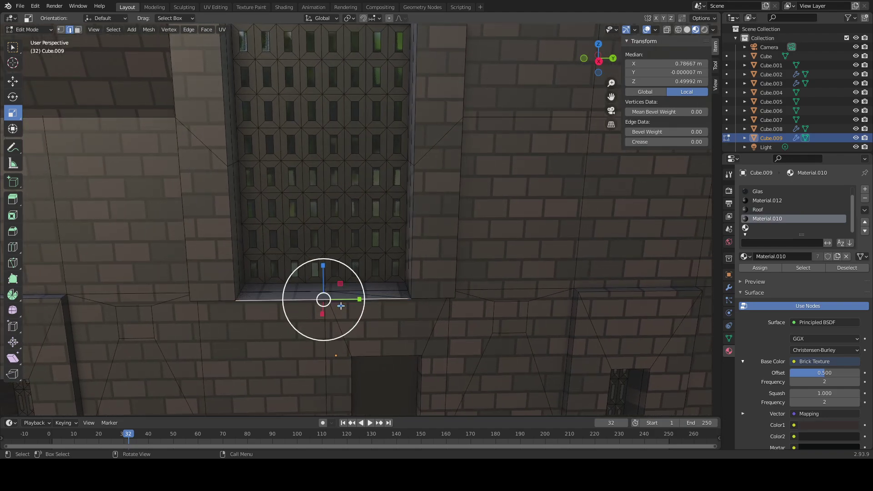
key(g)
key(z)
click(309, 259)
key(3)
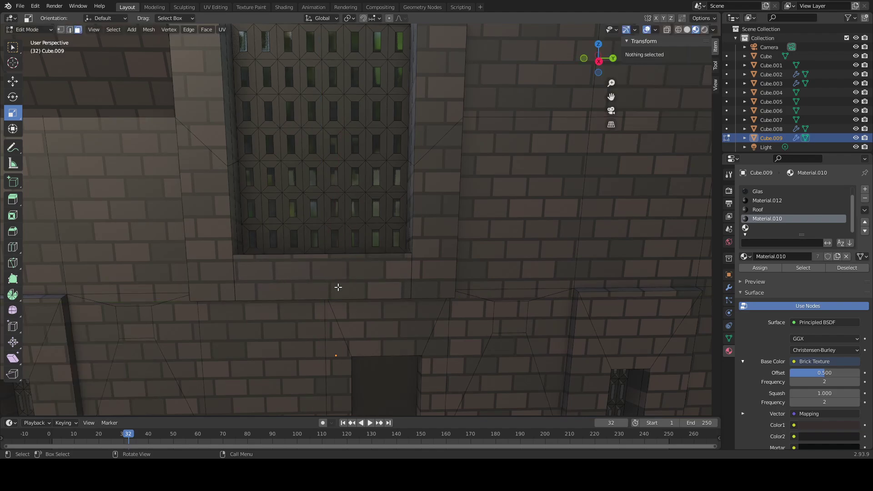
Step: Subdivide the new panel face across the upper window twice into a four-by-four grid
click(387, 295)
key(i)
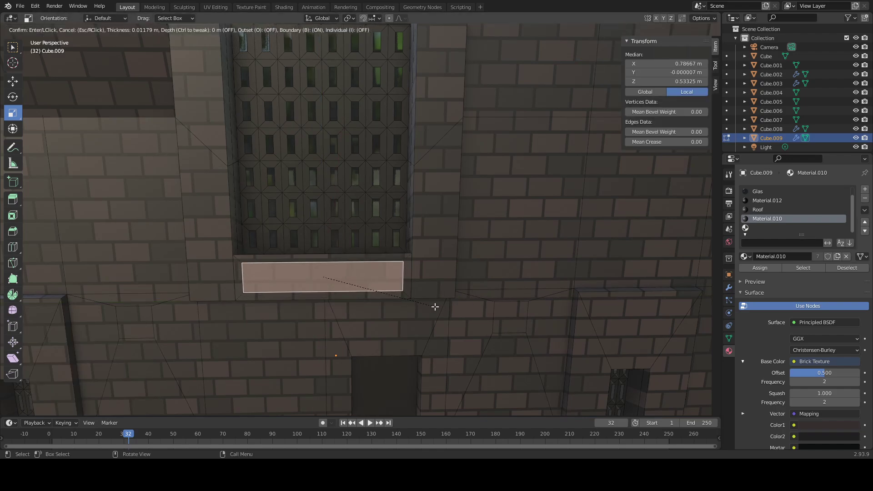
right_click(435, 306)
right_click(434, 306)
click(433, 302)
right_click(429, 291)
click(428, 288)
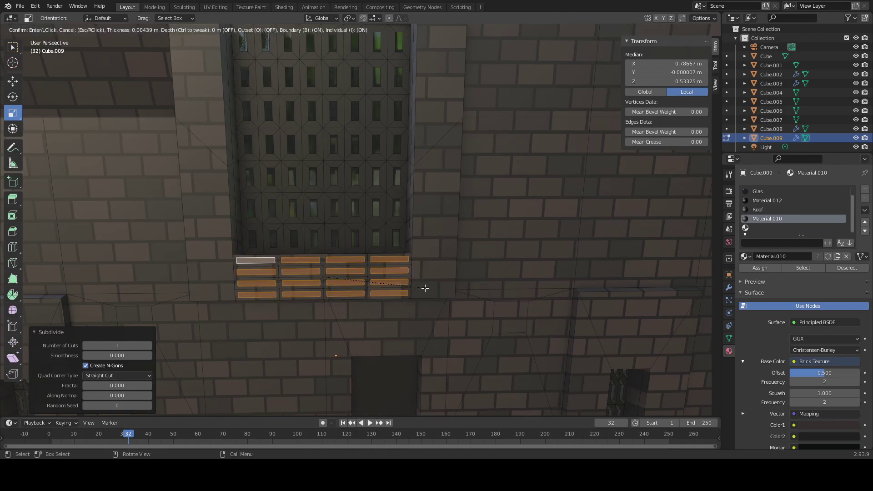
Step: Inset the panel's grid cells individually by about 0.004 m and delete the inner faces, leaving an open railing
click(425, 288)
right_click(424, 288)
click(414, 443)
scroll(401, 352, down, 1)
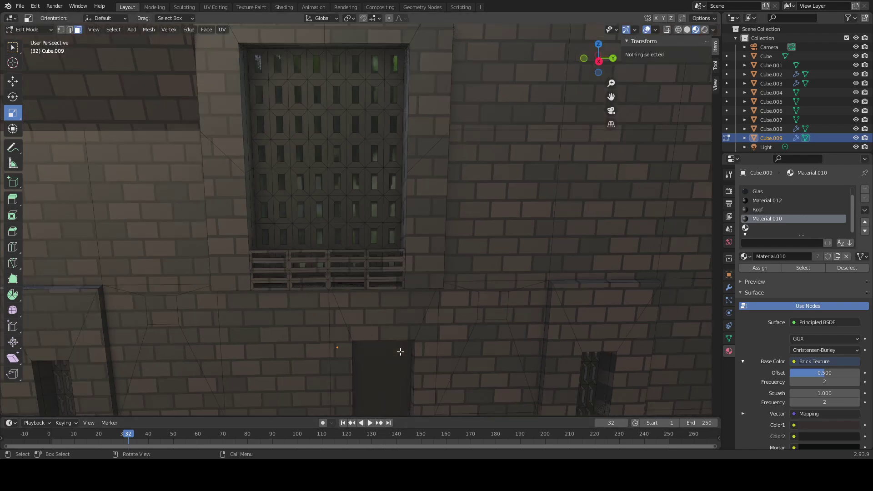
Step: Examine the railing and the whole building in object mode, and return to edit mode near the main roof
scroll(400, 351, down, 5)
middle_drag(408, 345, 354, 334)
scroll(438, 337, down, 3)
middle_drag(410, 333, 427, 340)
key(Tab)
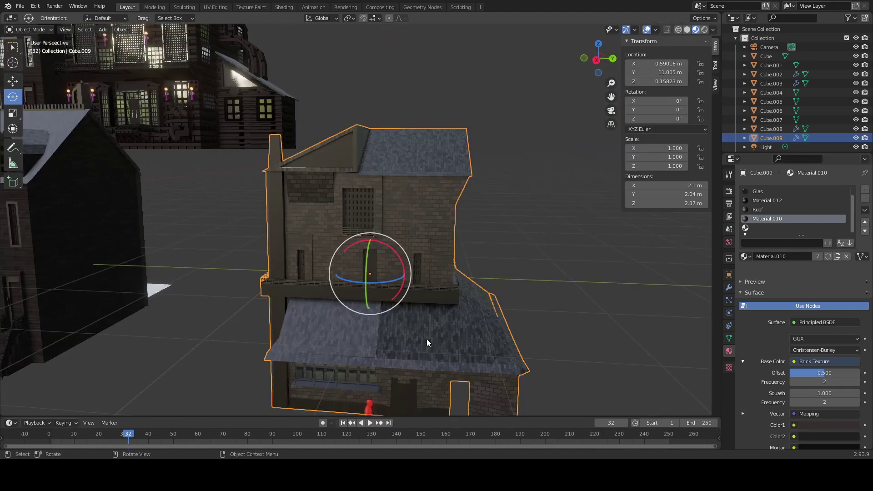
scroll(426, 339, up, 3)
shift+middle_drag(428, 285, 326, 353)
key(Tab)
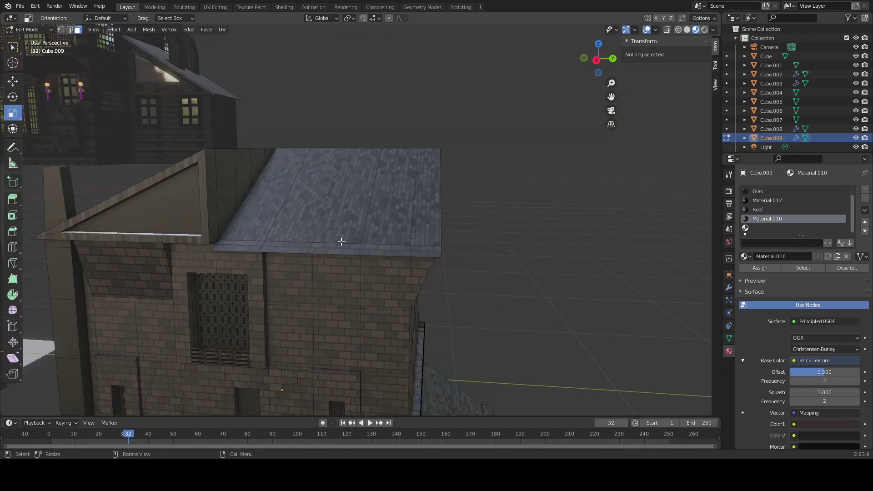
scroll(341, 241, up, 2)
shift+middle_drag(342, 231, 354, 307)
click(348, 304)
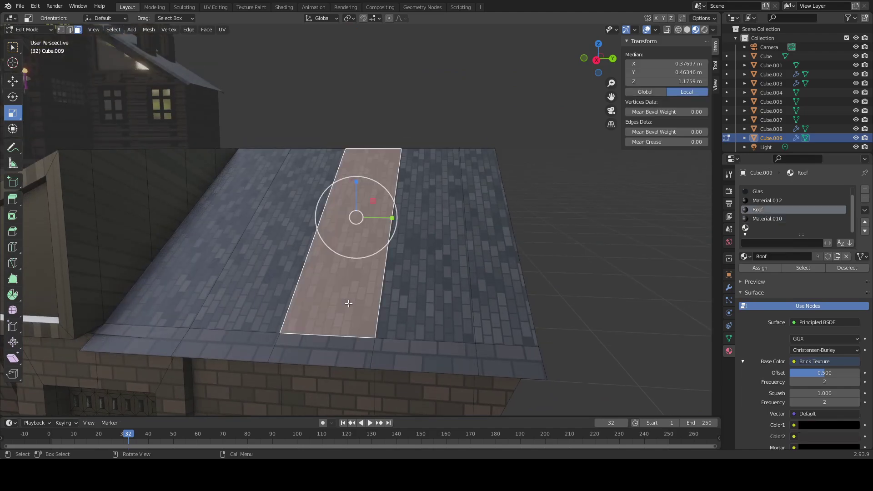
key(i)
key(Escape)
key(Tab)
key(Tab)
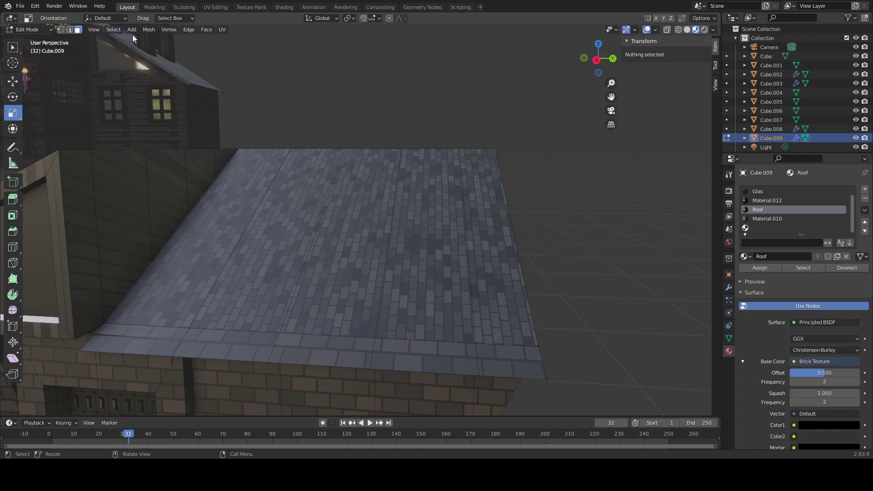
Step: Add a cube to the mesh and move it about 6.37 m along Y to the brick building
click(132, 30)
click(142, 48)
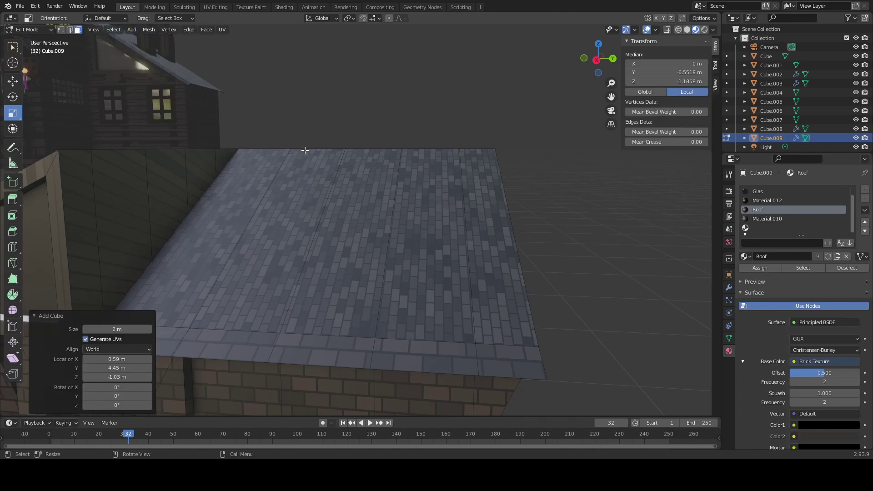
scroll(305, 150, down, 5)
middle_drag(247, 243, 206, 238)
scroll(277, 243, down, 5)
key(g)
key(y)
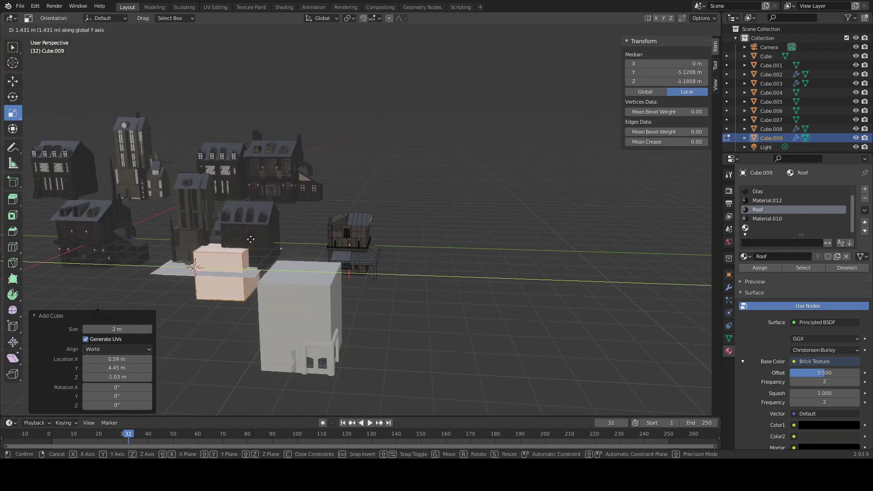
click(458, 297)
Step: Scale the cube to 0.422, raise it about 2.54 m along Z and move it 0.418 m along Y above the main roof
key(s)
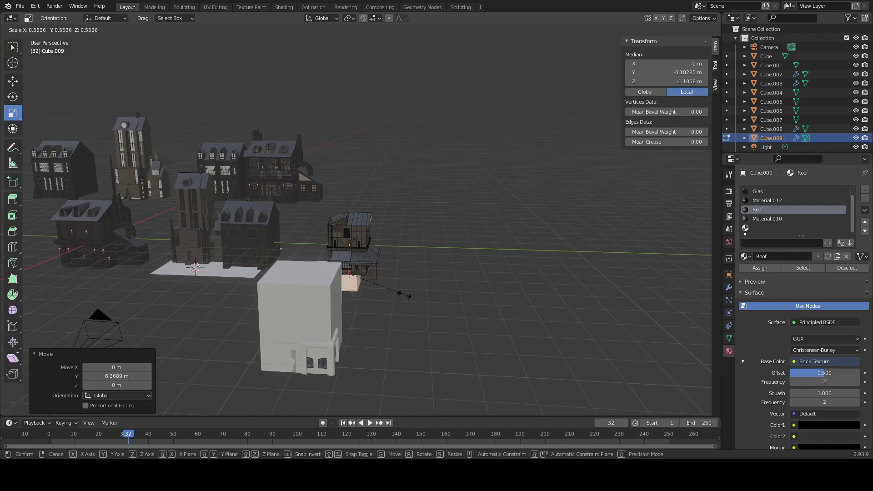
click(390, 294)
key(g)
key(z)
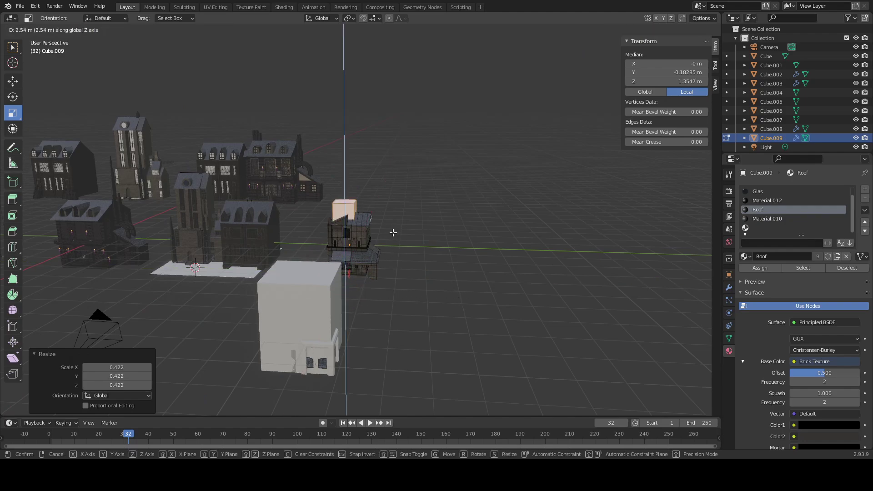
click(392, 232)
key(g)
key(y)
click(404, 232)
key(KP_Decimal)
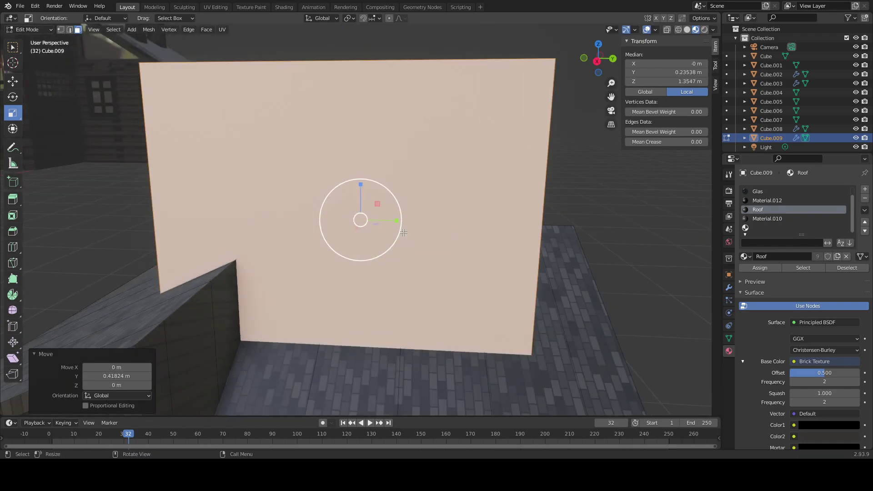
Step: Shrink the cube above the roof to 0.381 of its size and shift it about 0.19 m along Y
scroll(403, 232, down, 5)
key(s)
click(373, 255)
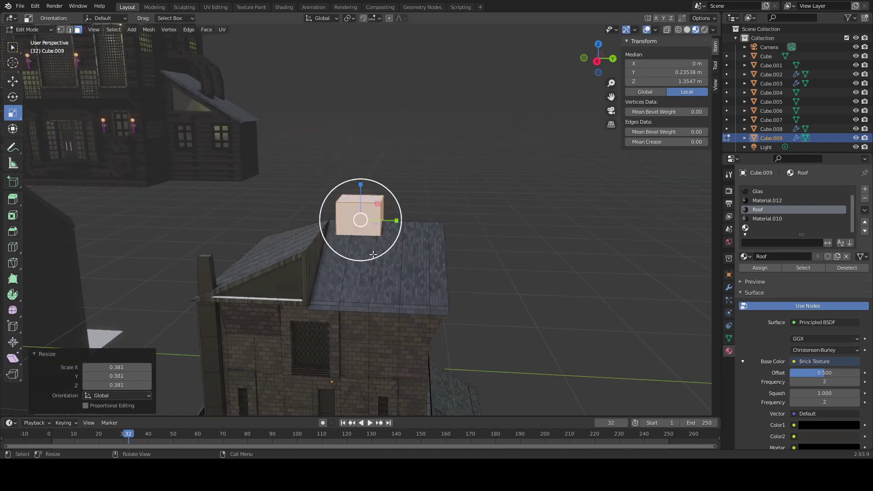
key(g)
key(y)
click(397, 255)
Step: Move the cube along X and Y from the ridge over to the front slope of the main roof
middle_drag(396, 255, 327, 284)
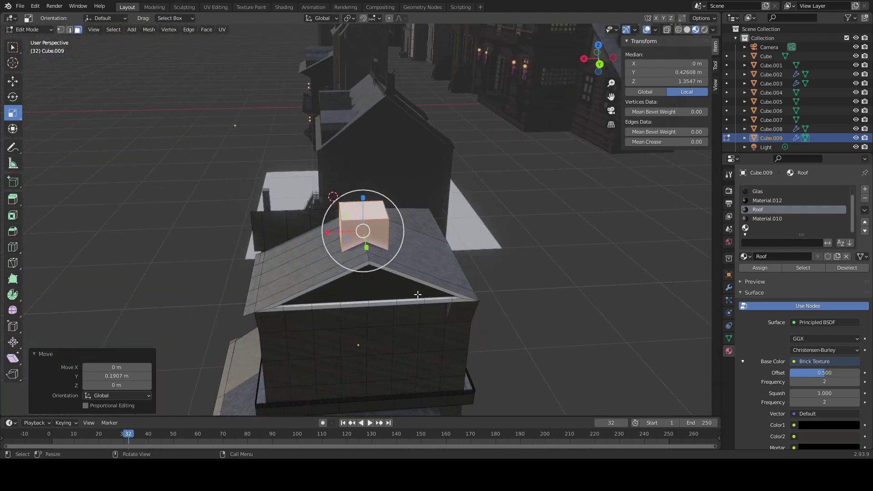
middle_drag(417, 296, 416, 295)
key(g)
key(x)
click(333, 296)
middle_drag(341, 298, 406, 268)
key(g)
key(y)
click(375, 295)
key(g)
key(x)
click(407, 294)
Step: Rescale the cube and reposition it along Y, X and Z so it sits partly sunk into the front roof slope
key(s)
click(443, 284)
key(g)
key(y)
click(437, 281)
key(g)
key(x)
click(305, 276)
key(z)
click(406, 301)
Step: Fine-tune the dormer block's position along Y and move it about -0.125 m along X
mouse_move(406, 301)
middle_down()
mouse_move(351, 307)
mouse_move(399, 305)
middle_up()
key(g)
key(y)
click(397, 296)
key(g)
key(x)
click(365, 301)
Step: Duplicate the dormer block and place the copy about 0.366 m along Y on the same roof slope
key(g)
key(x)
key(y)
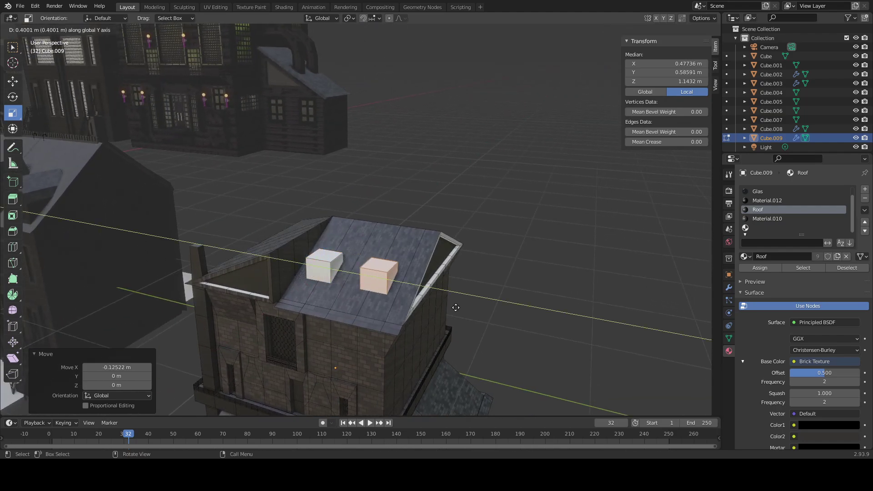
click(451, 308)
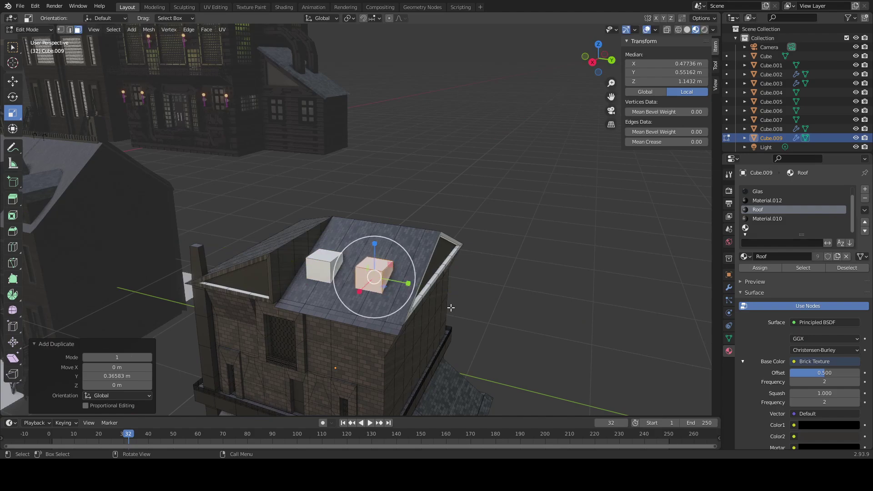
Step: Duplicate the second dormer block and move the copy along X and Y to the middle of the end gable
middle_drag(451, 308, 380, 293)
key(shift+d)
key(x)
click(463, 288)
key(g)
key(y)
click(418, 314)
key(g)
key(x)
click(382, 314)
Step: Push the gable block about 0.074 m inward along Y and adjust its height in the gable triangle
key(g)
key(y)
click(406, 309)
key(g)
key(g)
right_click(369, 290)
key(g)
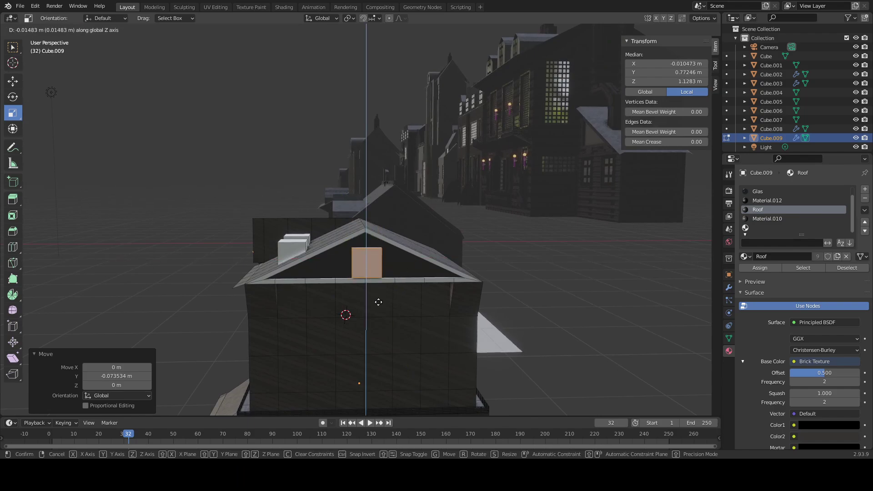
click(379, 295)
middle_drag(379, 297, 456, 290)
click(524, 281)
scroll(470, 299, up, 2)
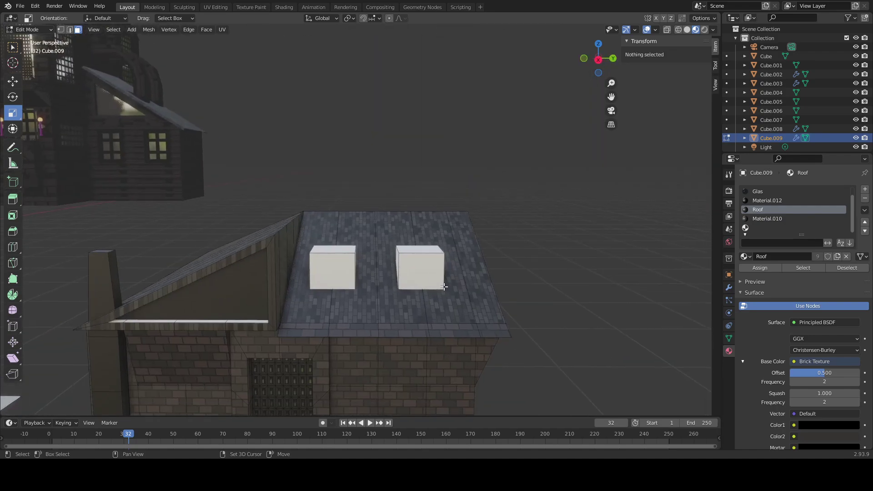
click(415, 263)
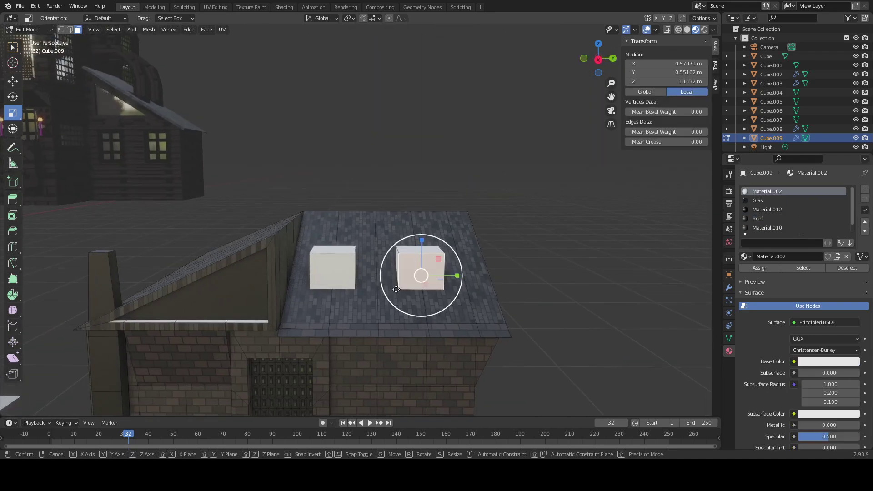
key(g)
key(y)
key(Escape)
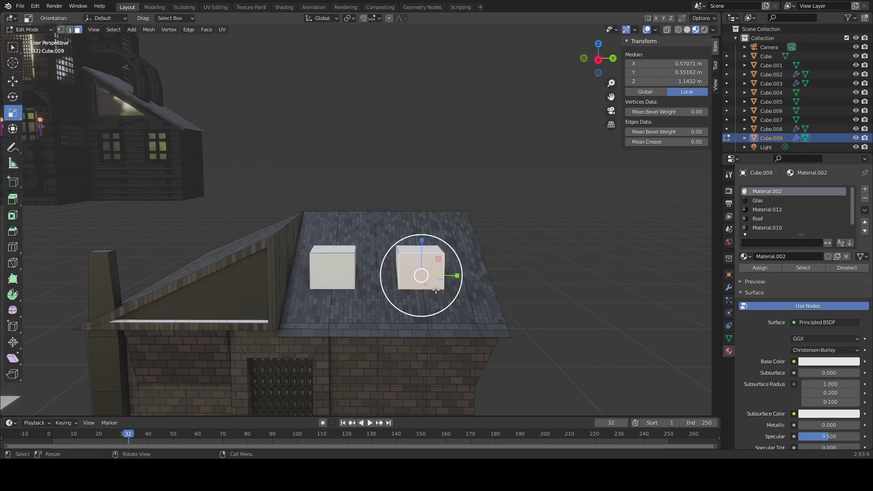
Step: Select the whole second dormer block and move it about 0.155 m along Y toward the gable end
middle_drag(442, 281, 429, 204)
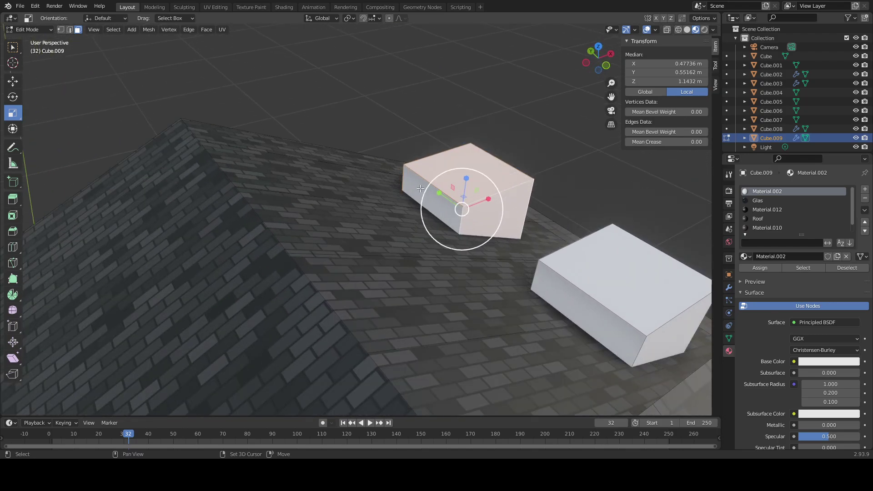
middle_drag(487, 276, 386, 226)
scroll(386, 226, down, 4)
middle_drag(462, 282, 351, 284)
scroll(431, 236, up, 5)
scroll(394, 324, down, 3)
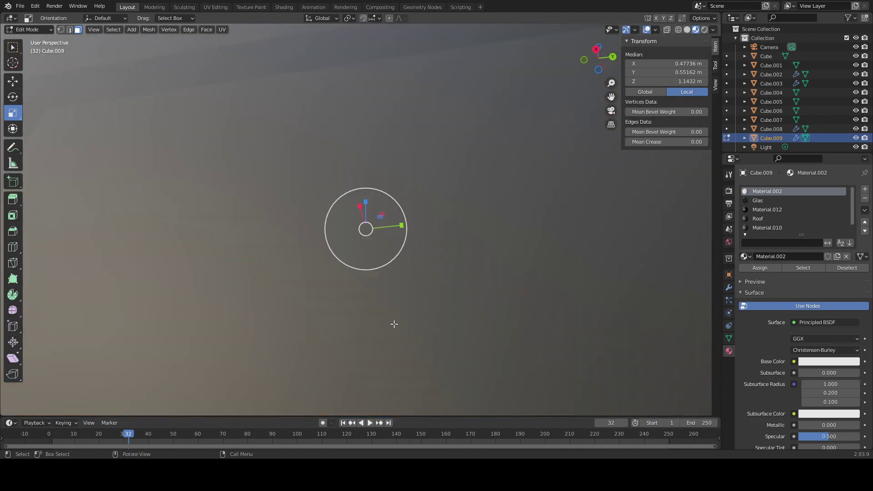
middle_drag(394, 324, 400, 347)
scroll(405, 352, down, 4)
key(g)
key(x)
right_click(435, 351)
key(g)
key(y)
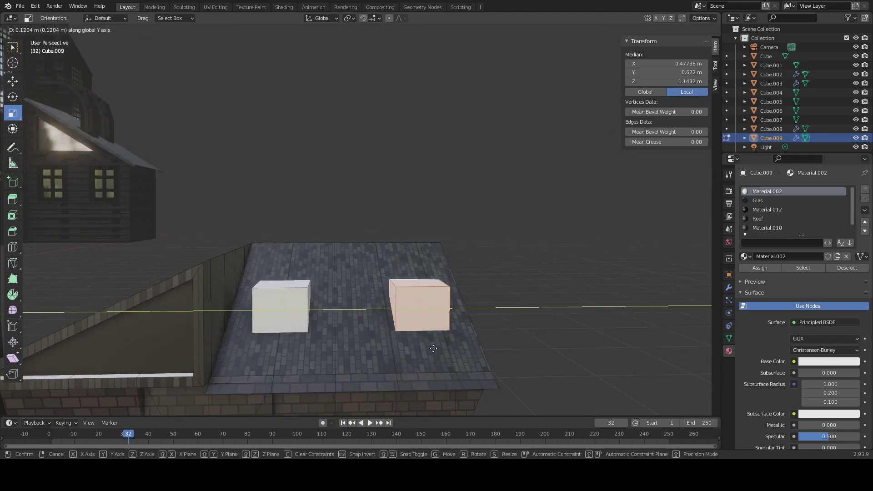
click(441, 348)
Step: Select the outer faces of both dormer blocks and the gable block, and subdivide them into four-by-four grids
middle_drag(462, 348, 411, 321)
click(511, 333)
click(419, 329)
shift+click(254, 313)
shift+click(439, 303)
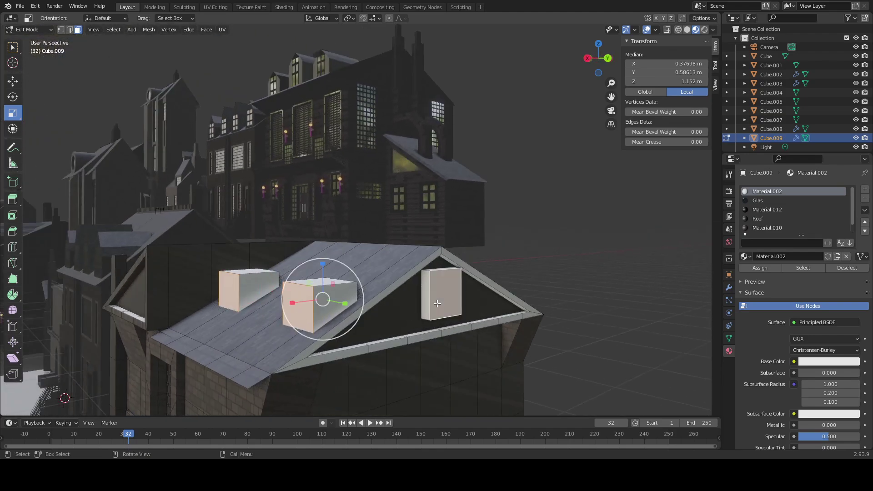
right_click(434, 304)
click(392, 137)
middle_drag(391, 138, 591, 255)
right_click(451, 251)
click(449, 254)
Step: Extrude the subdivided window faces in place and choose Material.012 in the material list
key(e)
right_click(501, 271)
click(773, 200)
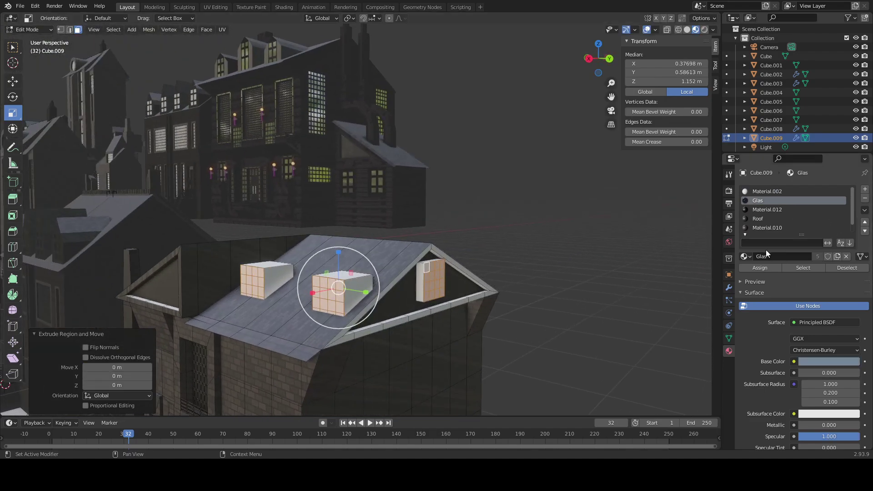
click(764, 210)
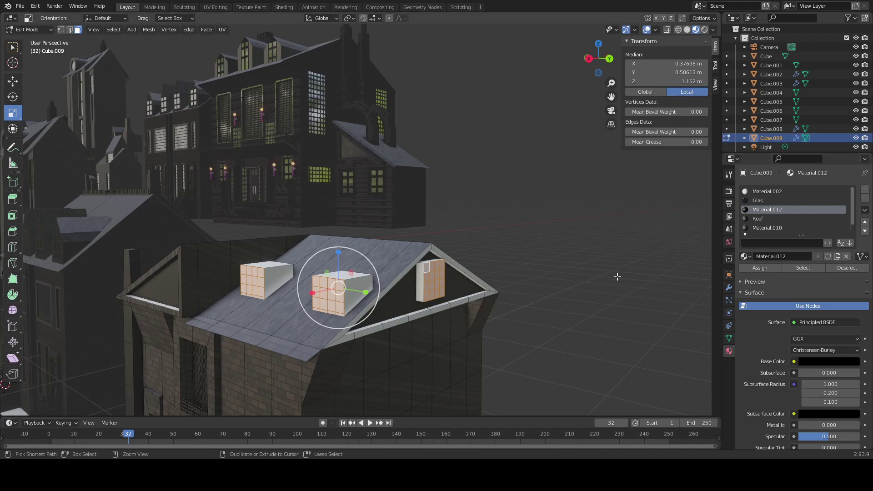
Step: Undo the window faces' extrusion, subdivision and selection, keeping the second dormer block's last move
key(ctrl+z)
key(ctrl+z)
key(ctrl+z)
key(ctrl+z)
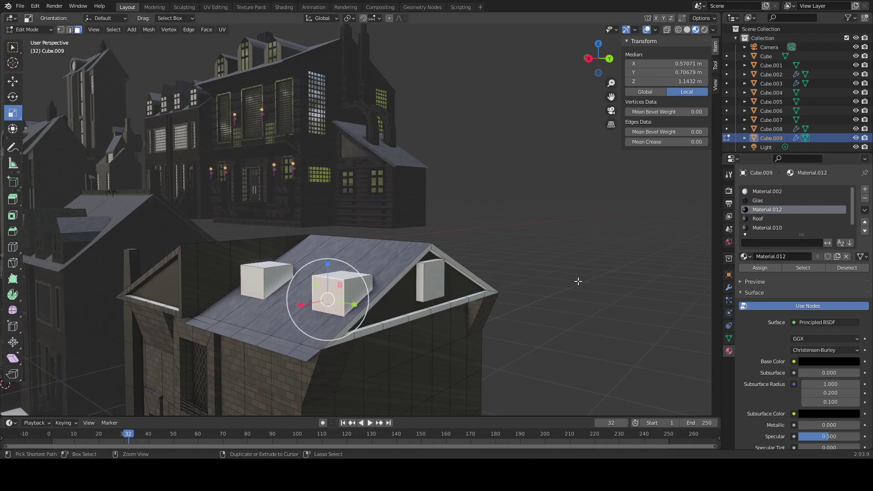
key(ctrl+z)
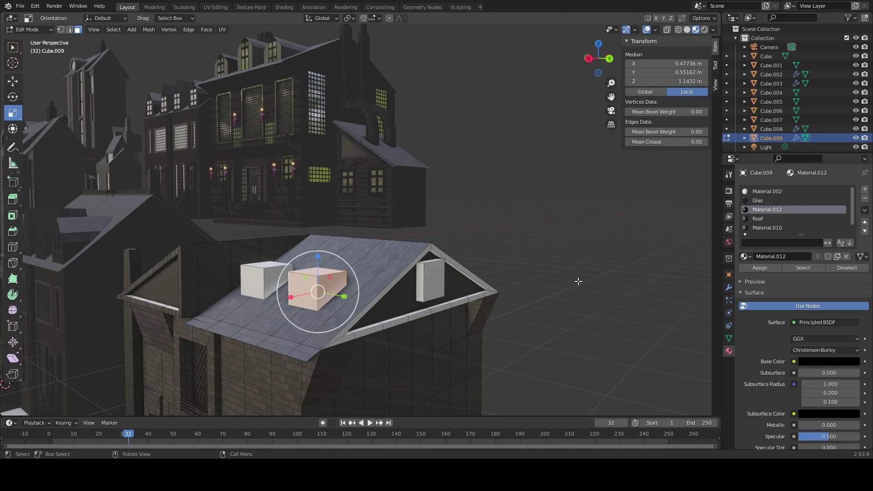
key(ctrl+shift+z)
Step: Box-select the gable block and both dormer blocks in wireframe shading, and switch back to Material Preview
middle_drag(537, 296, 493, 300)
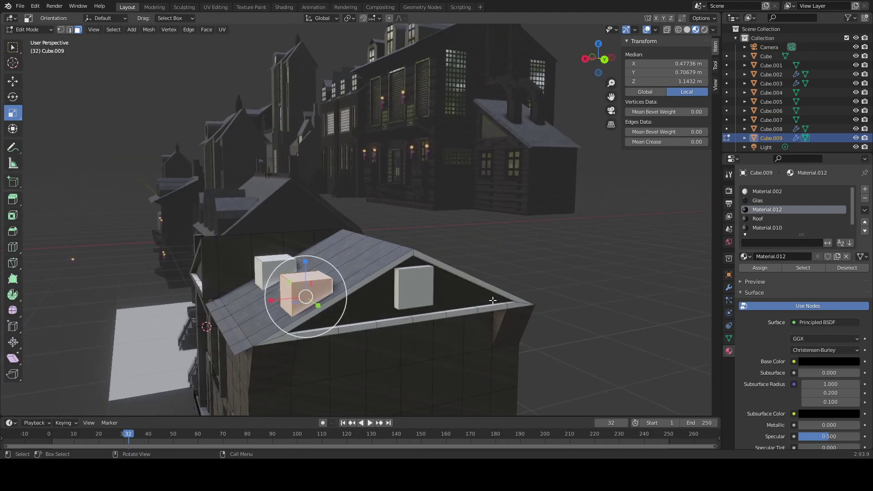
click(341, 301)
mouse_move(366, 307)
middle_down()
mouse_move(491, 318)
mouse_move(455, 314)
middle_up()
click(377, 254)
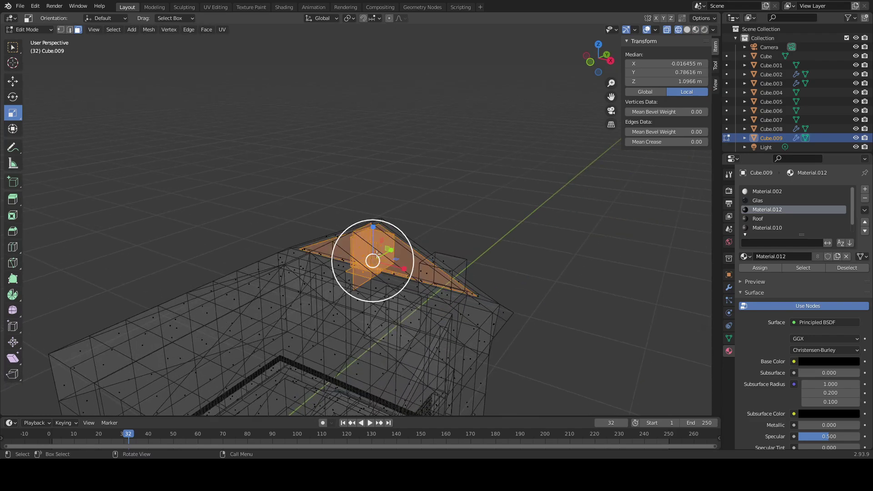
click(462, 234)
shift+drag(461, 293, 421, 246)
middle_drag(483, 257, 501, 237)
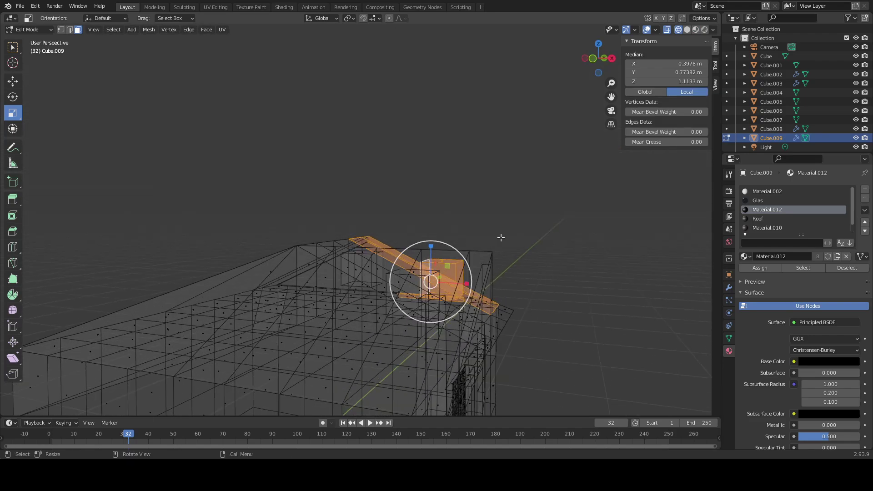
click(500, 237)
middle_drag(423, 294, 446, 291)
mouse_move(437, 294)
shift+mouse_down()
mouse_move(398, 249)
mouse_move(326, 207)
mouse_move(382, 233)
shift+mouse_up()
middle_drag(496, 286, 397, 279)
key(z)
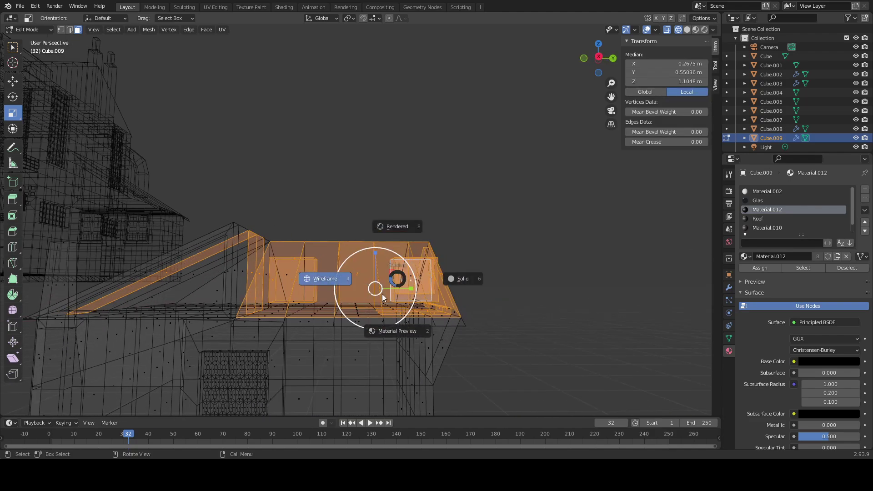
click(398, 331)
Step: Remove the main roof's slope strips and adjoining faces from the selection around the dormer blocks
middle_drag(397, 331, 405, 357)
shift+click(418, 252)
shift+click(399, 238)
shift+click(338, 244)
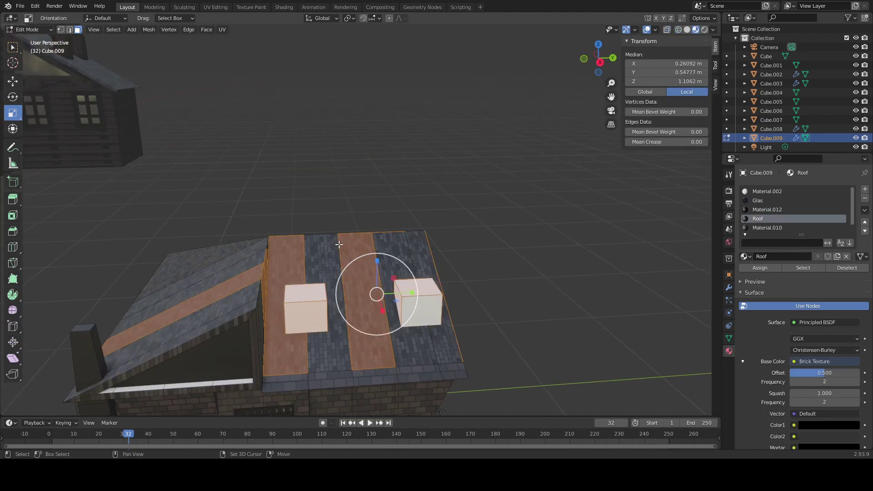
shift+click(290, 247)
shift+click(343, 244)
middle_drag(282, 267, 268, 269)
shift+click(262, 269)
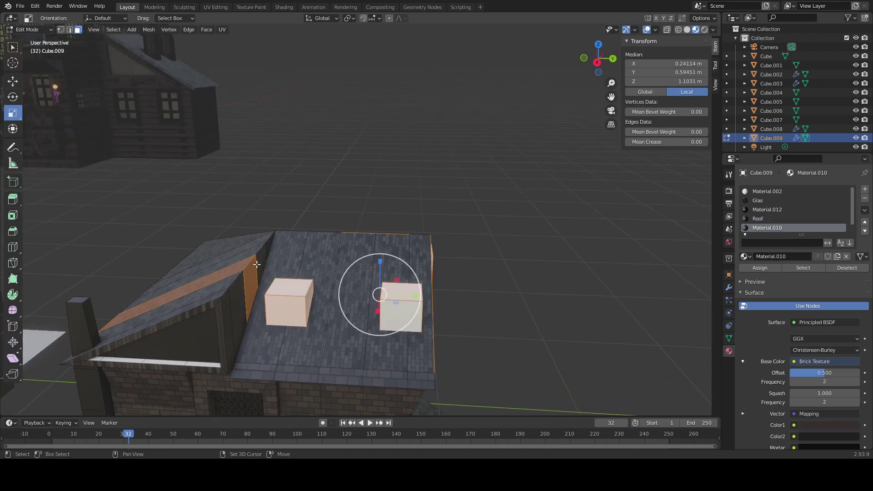
Step: Remove the side roof's strip and wall faces and the end gable's faces from the selection, keeping the three blocks
shift+click(252, 273)
shift+click(244, 257)
middle_drag(284, 240, 254, 254)
shift+click(249, 240)
shift+click(249, 230)
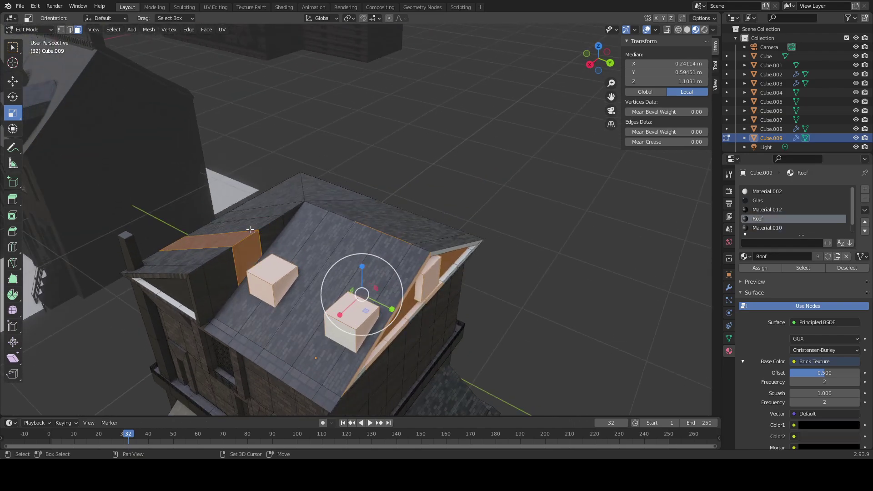
shift+click(240, 246)
shift+click(445, 262)
middle_drag(422, 284, 396, 274)
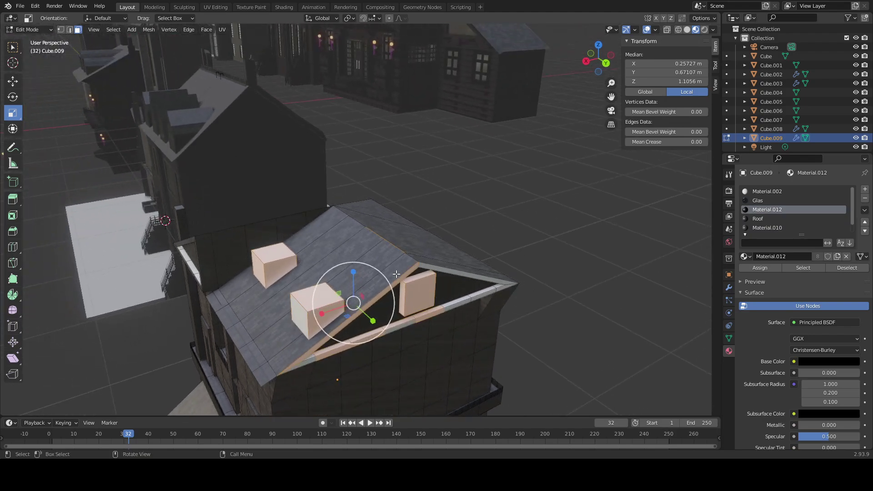
Step: Remove the stray roof and gable trim faces from the selection while keeping the three cubes selected
shift+click(421, 308)
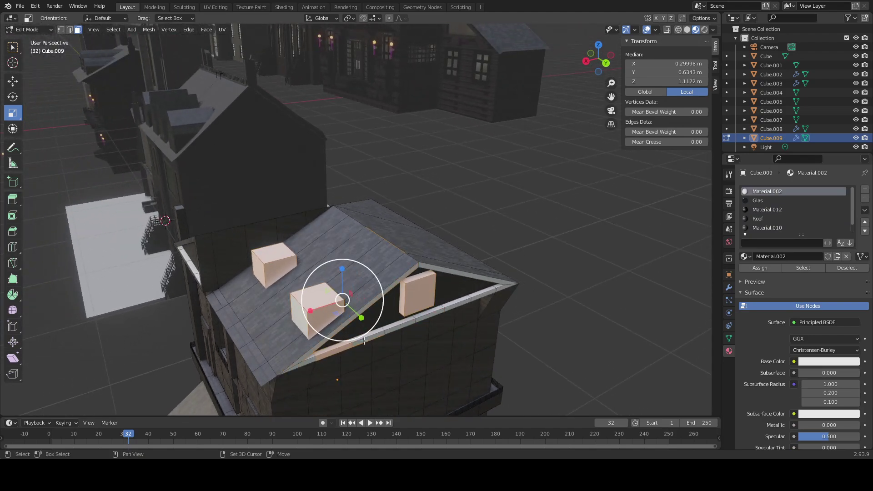
middle_drag(346, 346, 381, 343)
scroll(389, 285, up, 3)
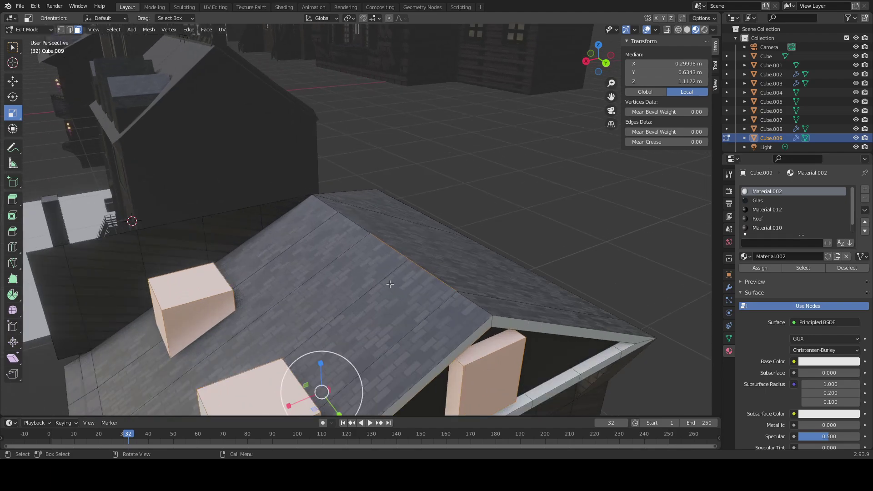
middle_drag(390, 284, 364, 272)
scroll(364, 273, up, 3)
middle_drag(400, 319, 355, 210)
click(176, 226)
shift+click(176, 225)
middle_drag(463, 226, 478, 261)
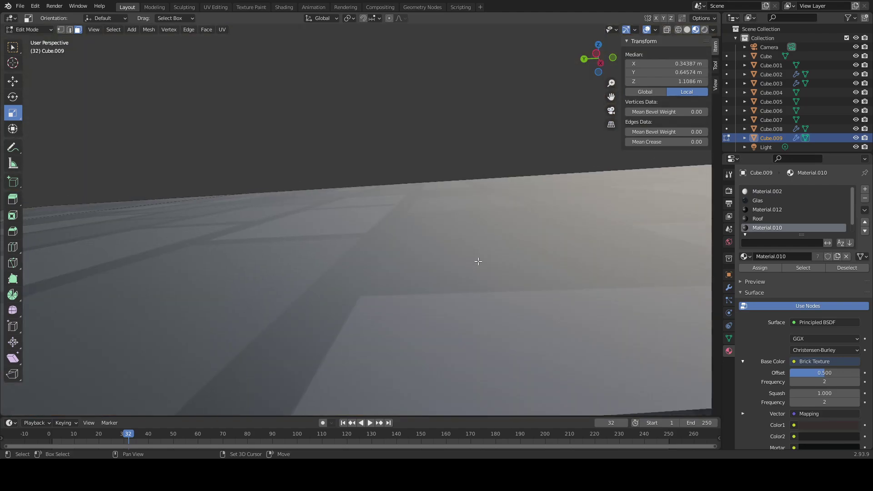
Step: Deselect the leftover faces under the eave and along the gable's lower trim, leaving only the three cubes selected
scroll(323, 286, down, 4)
middle_drag(323, 286, 411, 321)
scroll(411, 321, down, 4)
middle_drag(364, 337, 326, 246)
scroll(394, 322, down, 3)
shift+click(316, 234)
shift+click(231, 336)
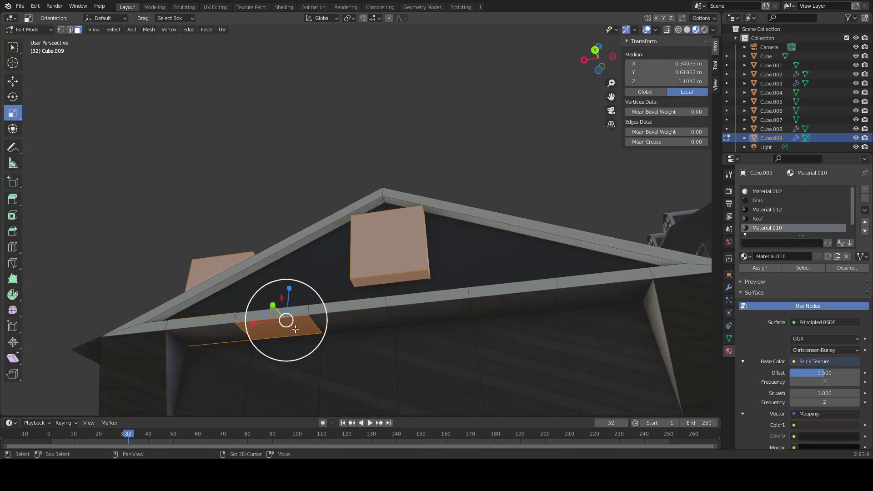
key(w)
middle_drag(248, 335, 282, 376)
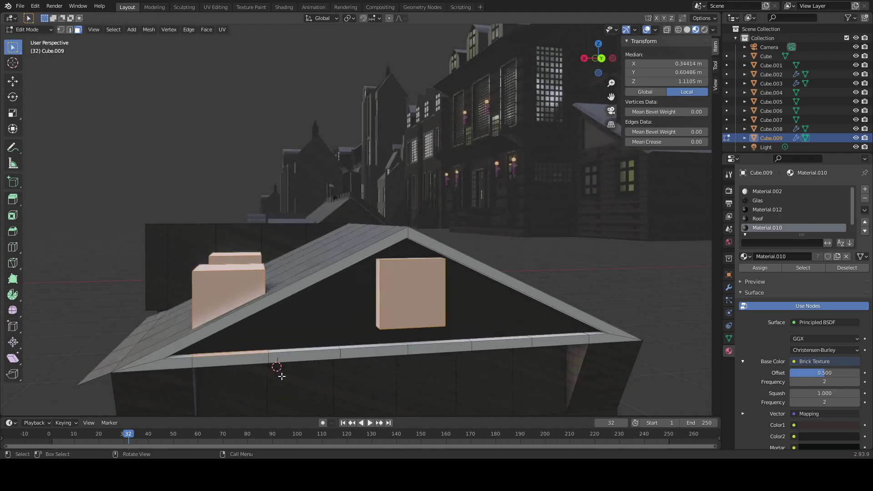
click(258, 352)
middle_drag(278, 343, 382, 248)
shift+click(310, 277)
Step: Move the three cubes about 0.547 m straight up along the global Z axis, above the roof
scroll(411, 378, up, 3)
scroll(437, 355, down, 2)
middle_drag(437, 354, 365, 372)
key(g)
key(z)
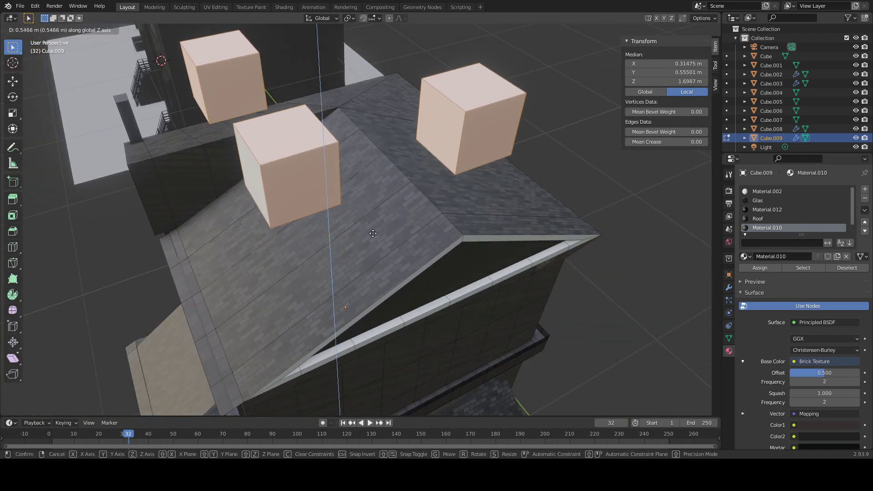
click(377, 255)
middle_drag(376, 255, 409, 253)
scroll(409, 243, down, 2)
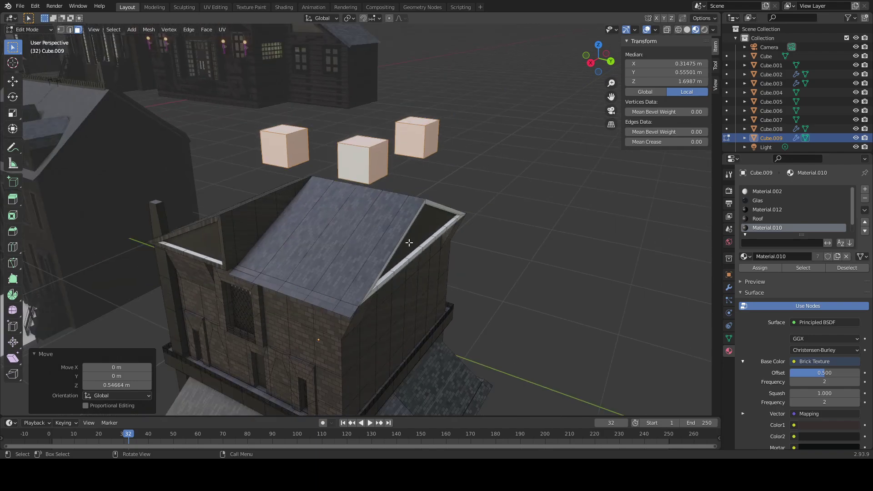
Step: Move the three cubes along the global Y axis, first by about 1.27 m and again farther from the house
key(g)
key(y)
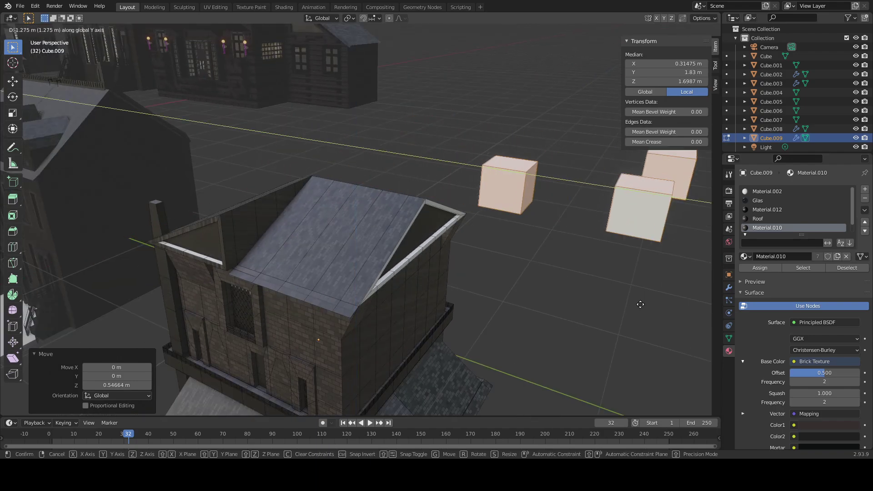
click(638, 303)
scroll(574, 302, up, 3)
scroll(396, 169, down, 3)
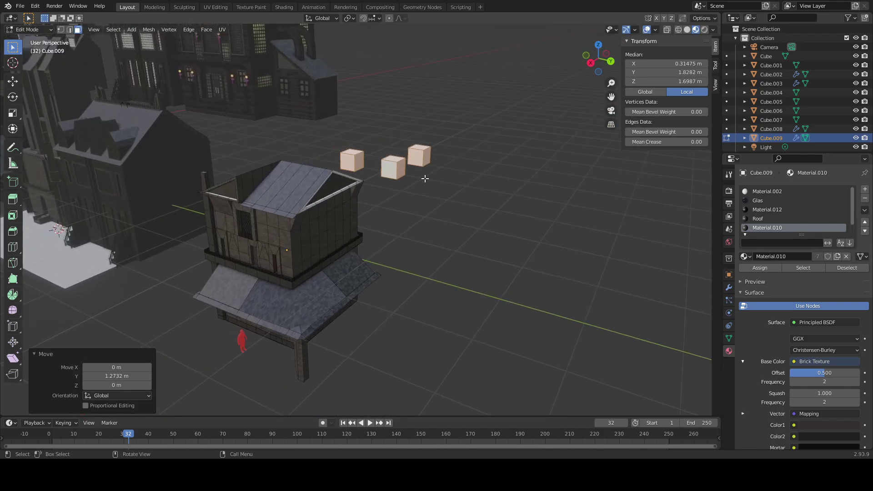
key(g)
key(y)
click(519, 220)
Step: Select the two cubes farther from the house in wireframe shading and delete them, keeping the nearest cube
scroll(561, 249, up, 2)
shift+middle_drag(480, 259, 401, 273)
drag(437, 308, 292, 149)
drag(434, 289, 283, 160)
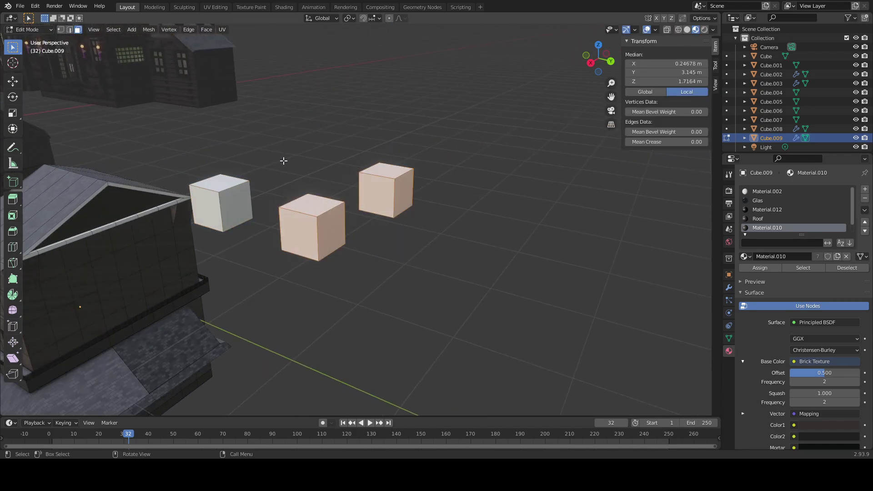
middle_drag(347, 271, 555, 293)
click(537, 292)
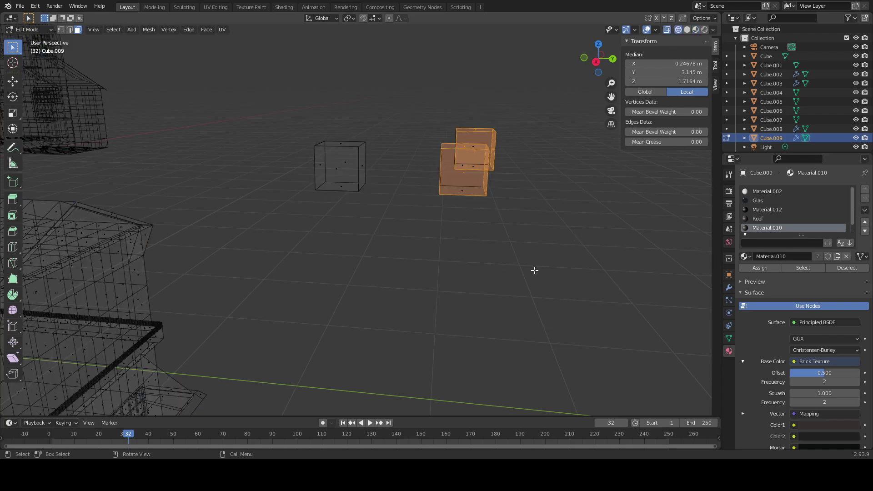
right_click(412, 266)
click(419, 300)
key(Tab)
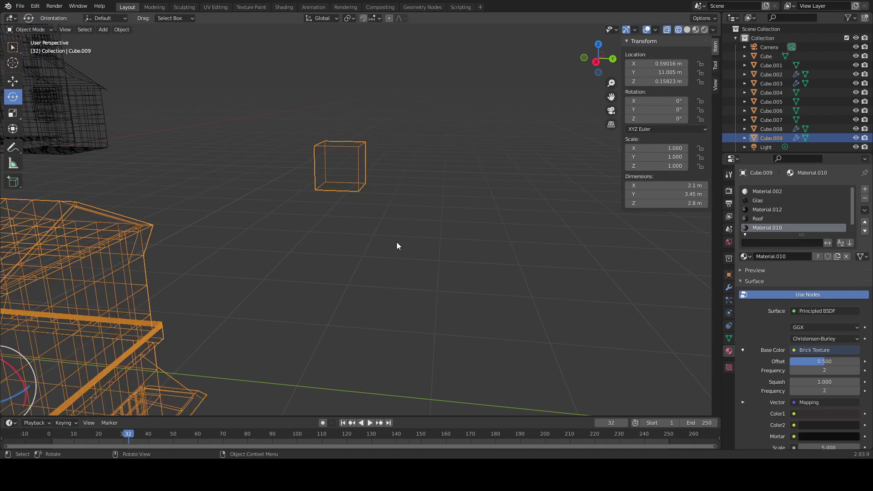
key(Tab)
Step: Return to Material Preview shading and box-select the remaining cube
key(z)
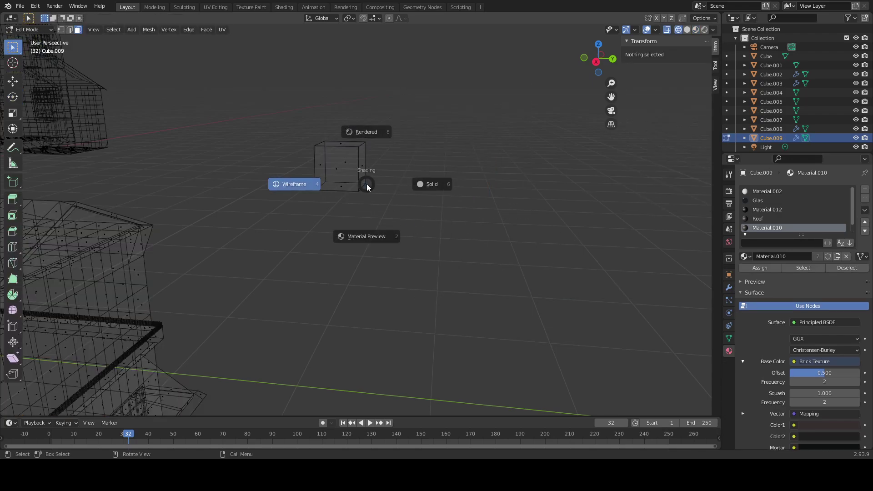
click(366, 200)
drag(385, 217, 253, 113)
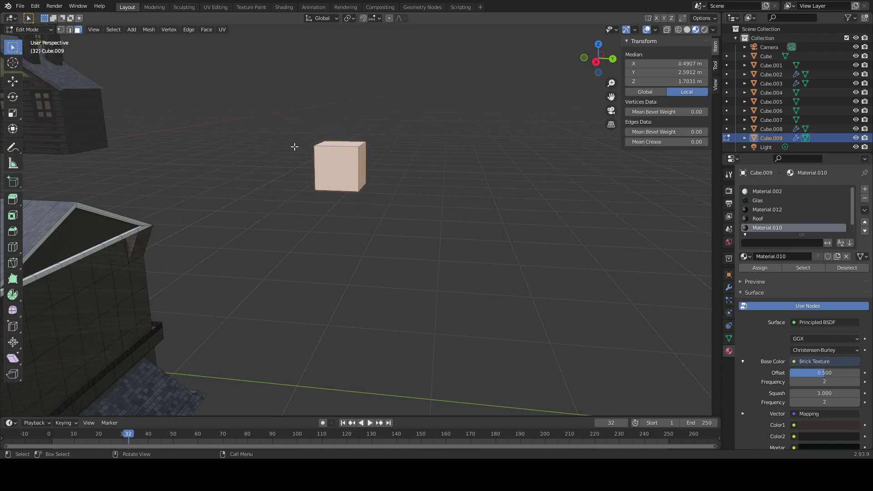
Step: Try to inset the remaining cube's faces individually by about 0.015 m
middle_drag(337, 196, 390, 167)
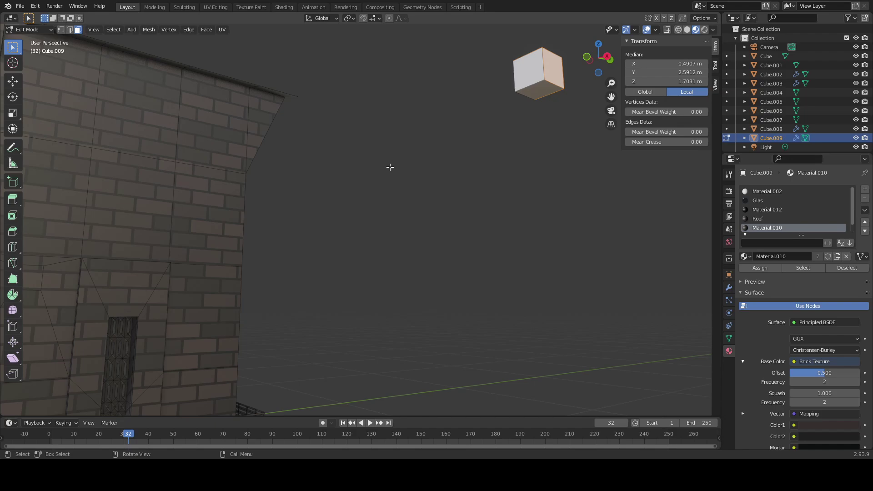
mouse_move(560, 123)
middle_down()
mouse_move(503, 80)
mouse_move(562, 126)
middle_up()
middle_drag(516, 78, 415, 150)
key(i)
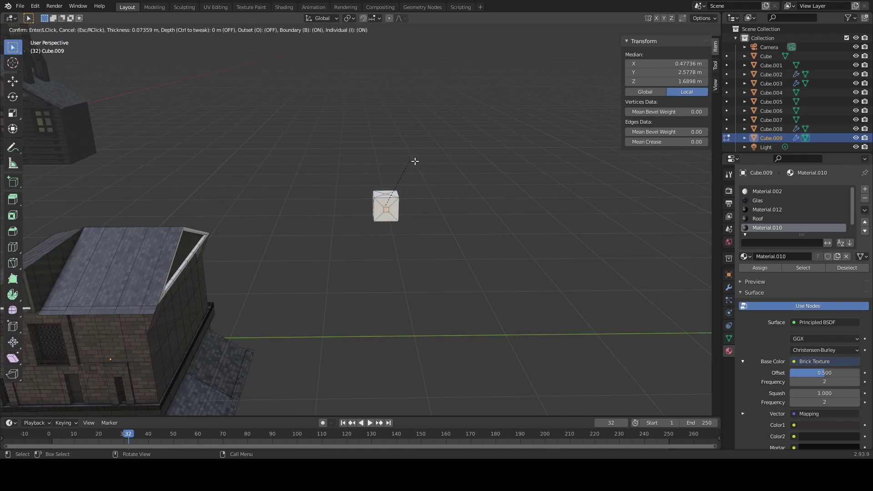
click(424, 161)
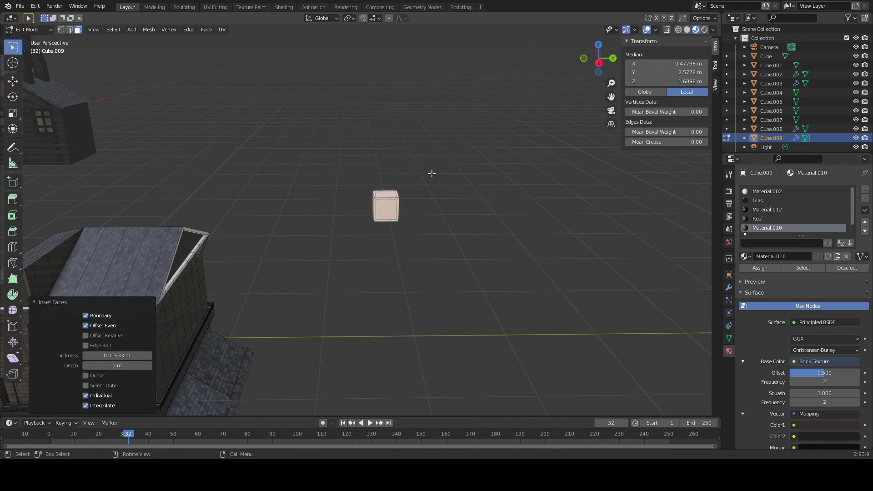
key(ctrl+z)
Step: Subdivide the whole cube twice with one cut each, giving a 4 by 4 grid on every side
scroll(432, 174, up, 4)
middle_drag(431, 173, 400, 178)
shift+middle_drag(188, 171, 245, 192)
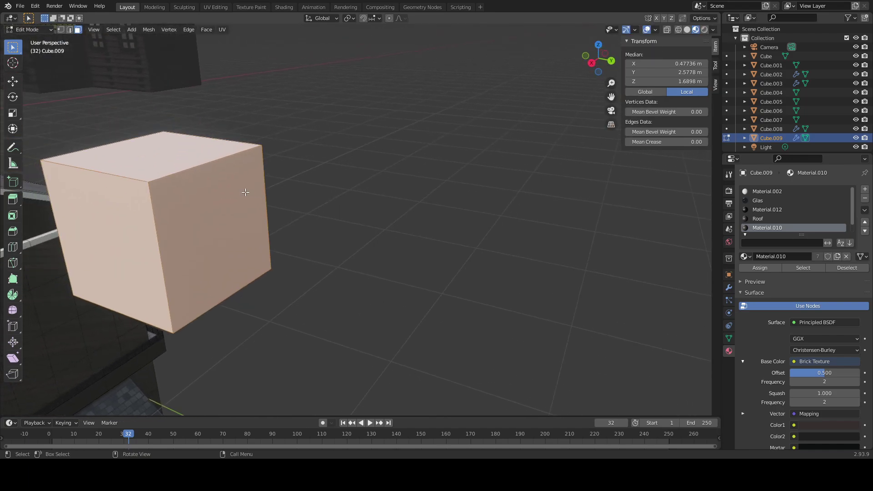
key(ctrl+f)
click(229, 29)
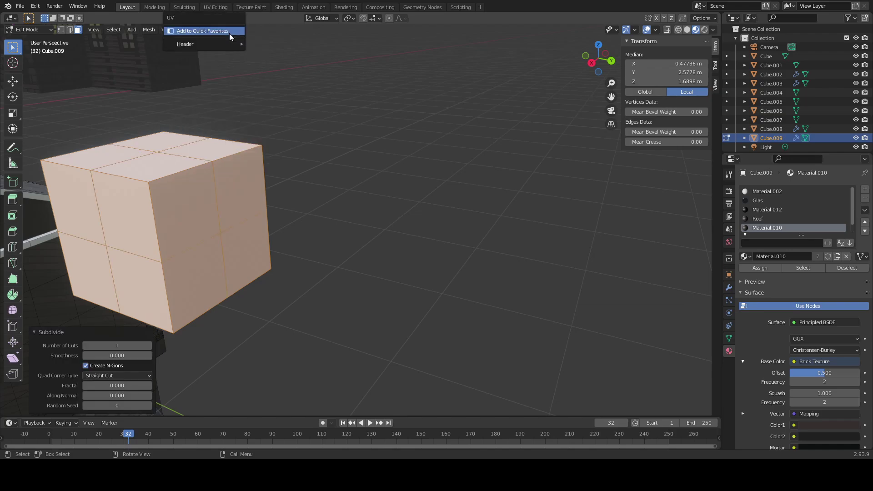
right_click(207, 177)
click(206, 178)
middle_drag(206, 178, 520, 258)
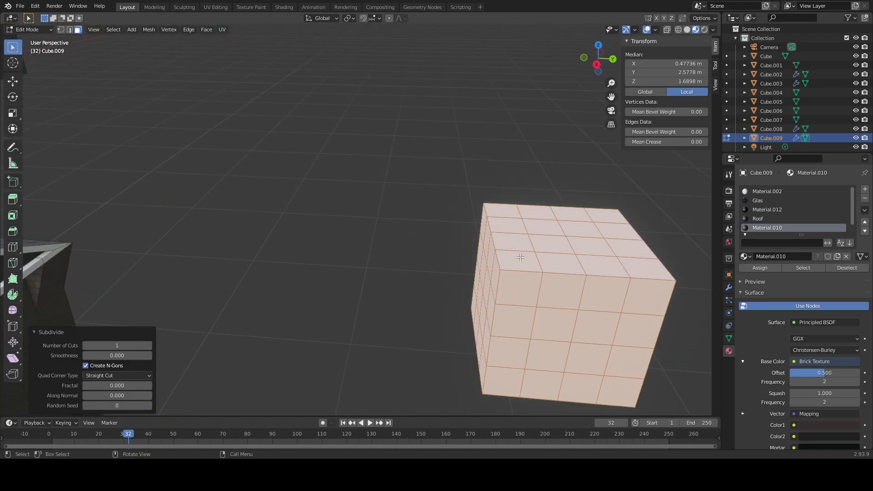
Step: Extrude the middle row of edges on the cube's top upward along Z as a vertical ridge
click(565, 248)
click(575, 270)
key(2)
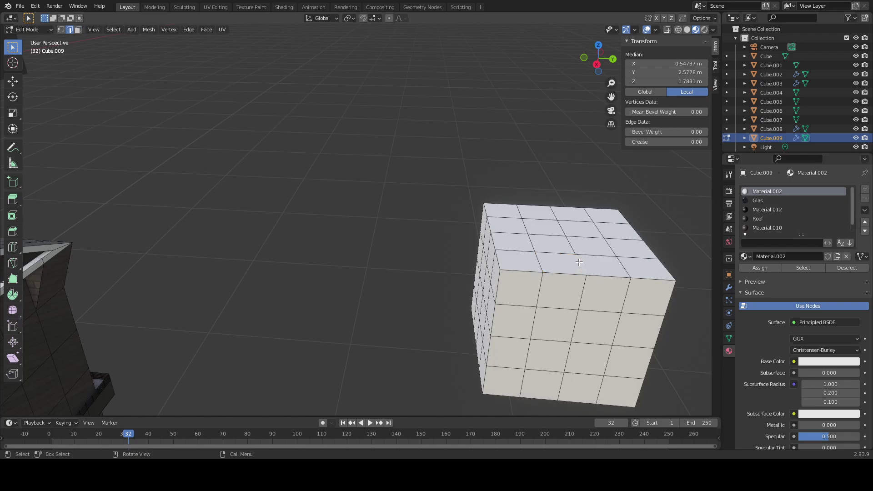
ctrl+click(556, 213)
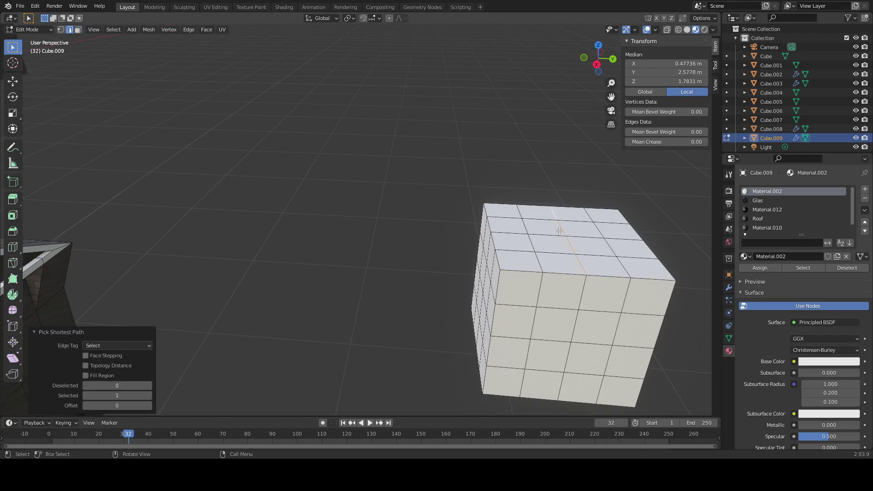
middle_drag(559, 231, 386, 211)
key(e)
key(z)
click(565, 198)
Step: Fill a sloped roof face between the ridge's upper edges and the cube's top edges on the side away from the house
click(392, 173)
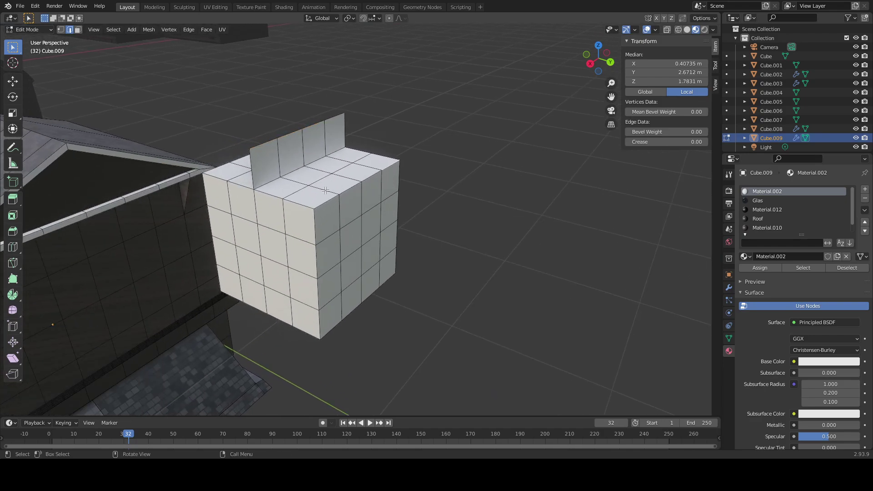
ctrl+click(331, 199)
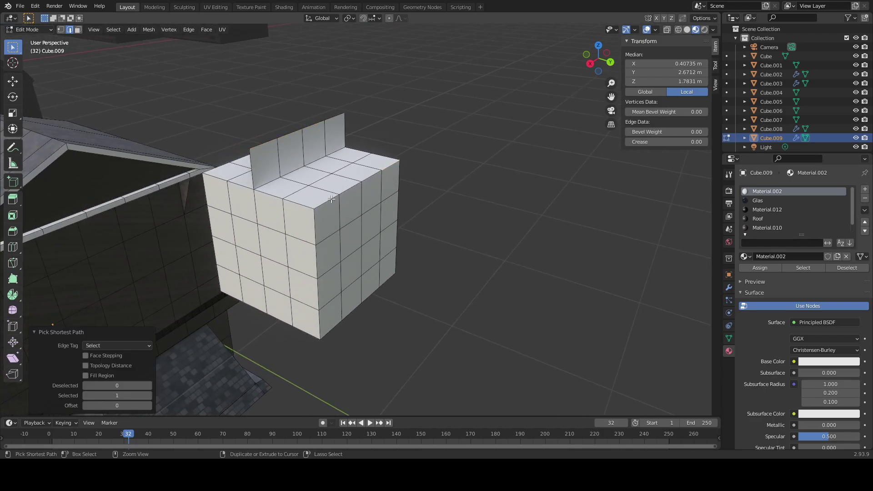
shift+click(312, 126)
ctrl+click(264, 144)
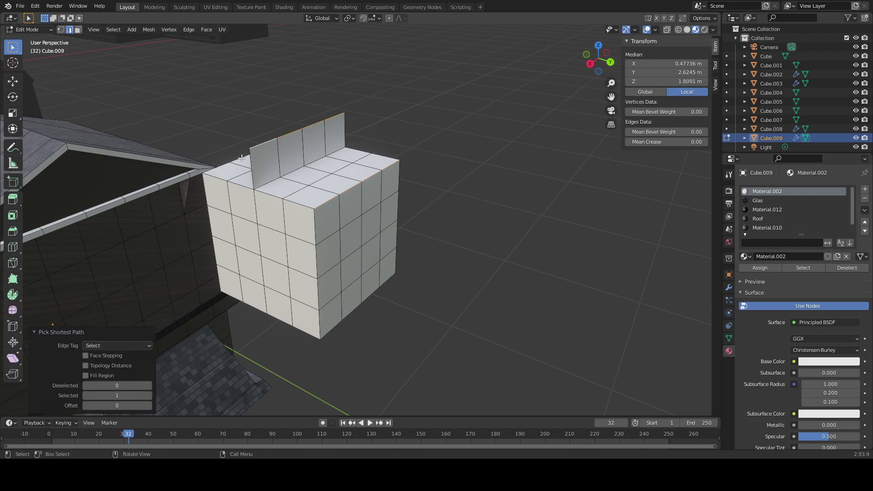
middle_drag(264, 144, 292, 168)
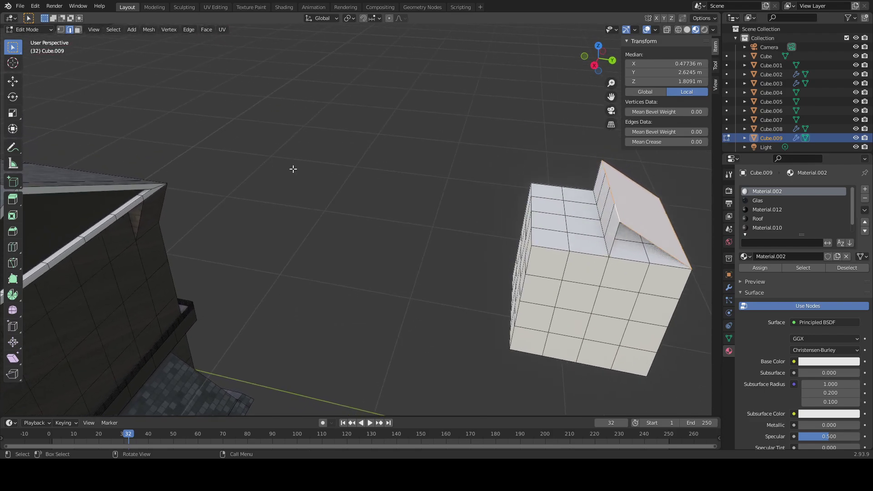
Step: Fill the second roof slope between the ridge and the cube's top edges on the side facing the house
click(533, 240)
ctrl+click(532, 190)
shift+click(620, 217)
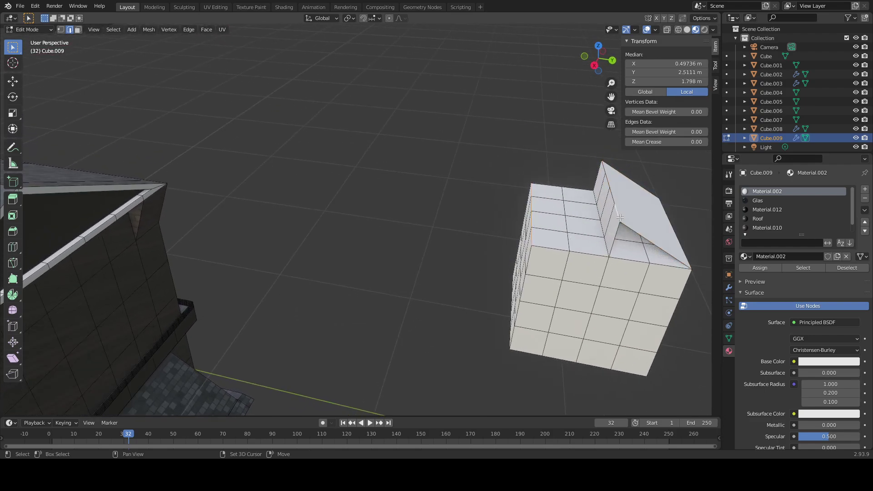
ctrl+click(600, 171)
key(f)
middle_drag(608, 221, 600, 222)
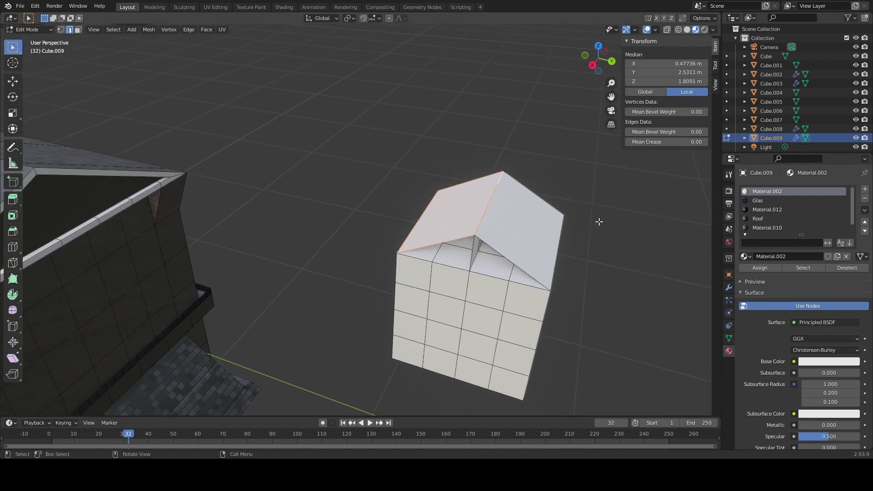
Step: Fill both triangular halves of the open front gable between the roof slopes and the cube's top edge
ctrl+click(508, 248)
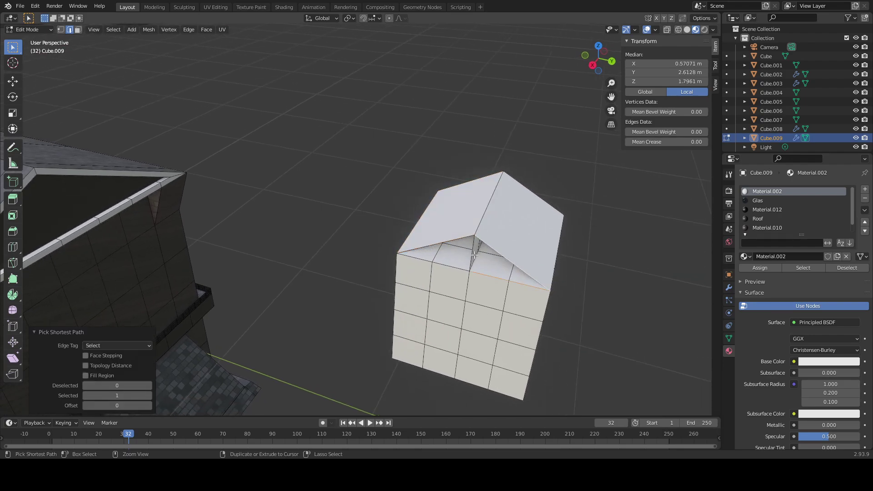
key(f)
ctrl+click(427, 264)
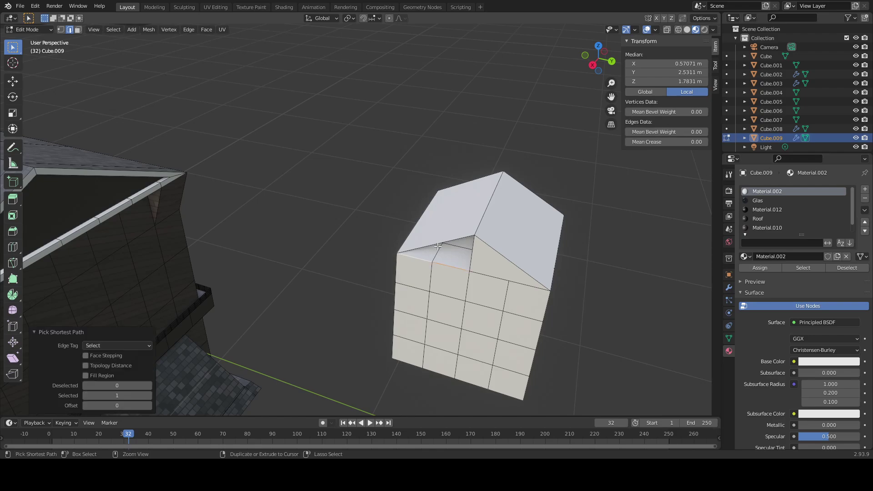
key(ctrl+z)
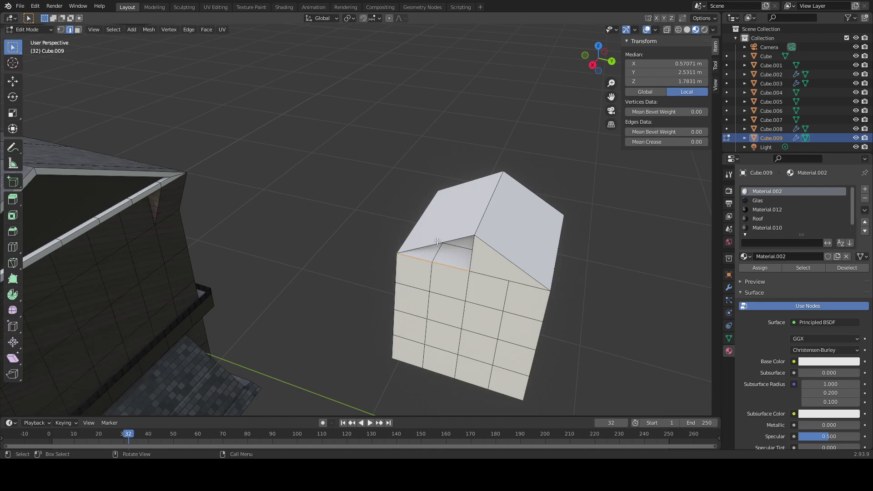
middle_drag(437, 241, 458, 259)
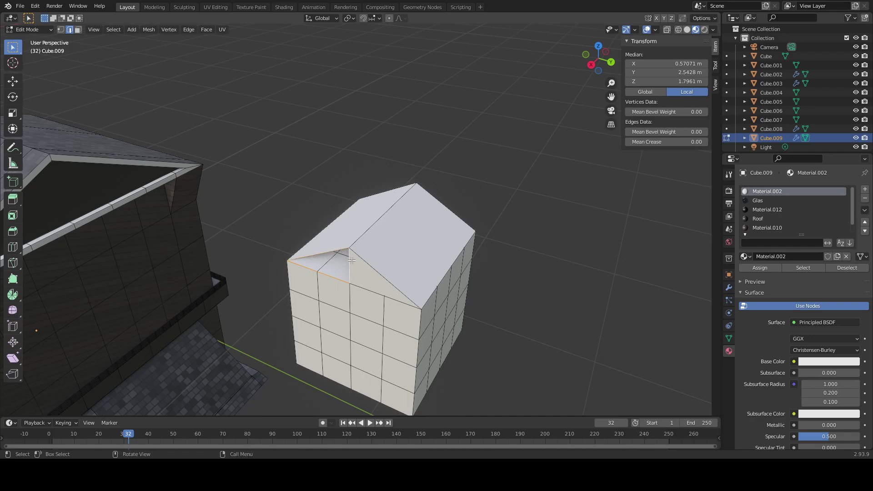
middle_drag(352, 260, 374, 261)
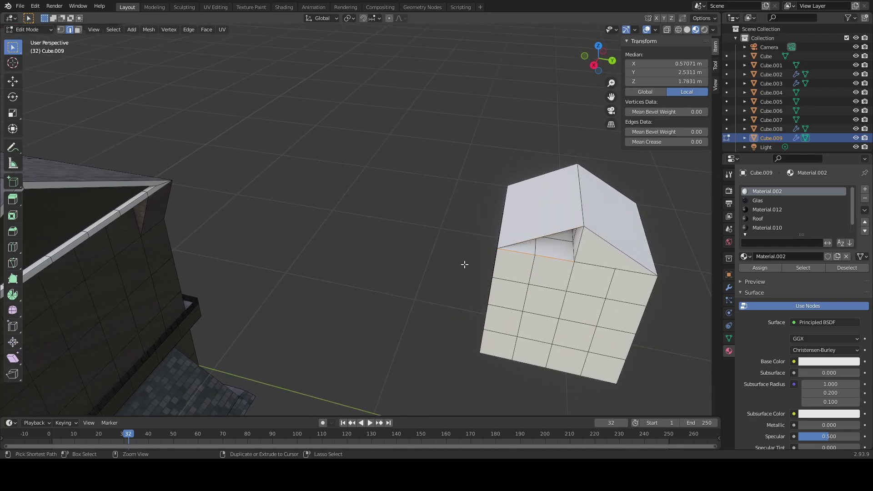
key(f)
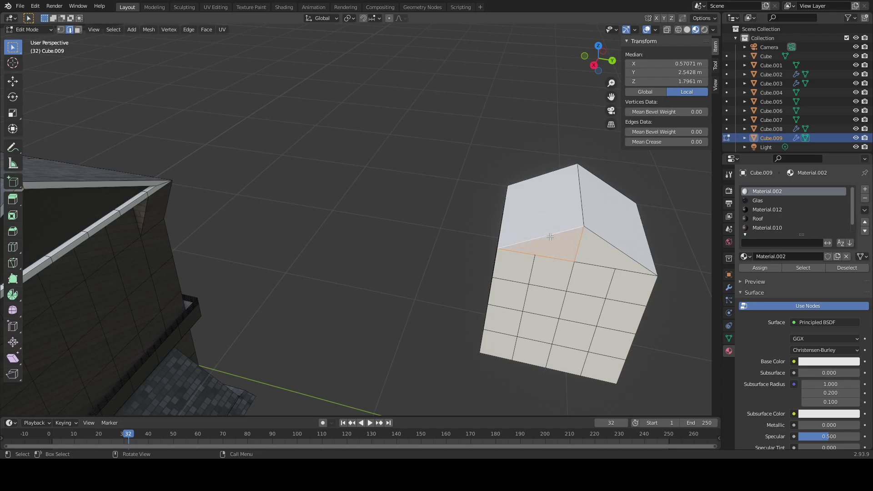
Step: Fill both triangular halves of the open rear gable between the roof slopes and the cube's top edge
middle_drag(559, 255, 161, 132)
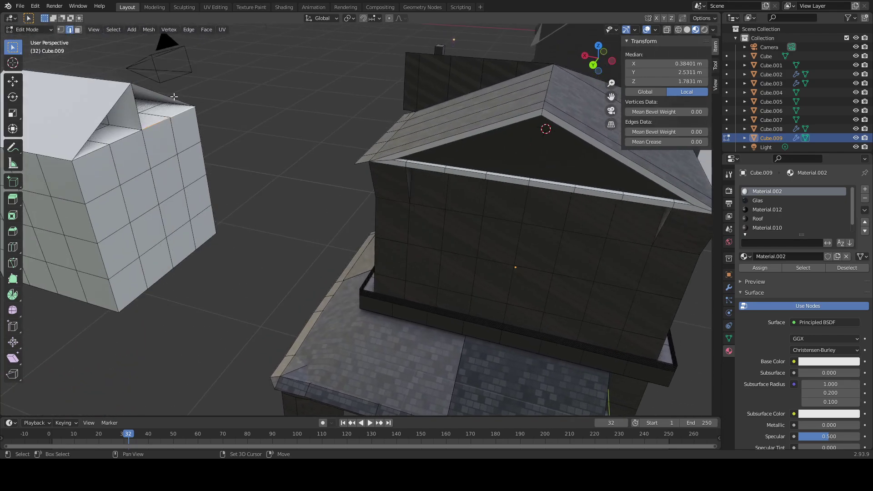
shift+click(138, 123)
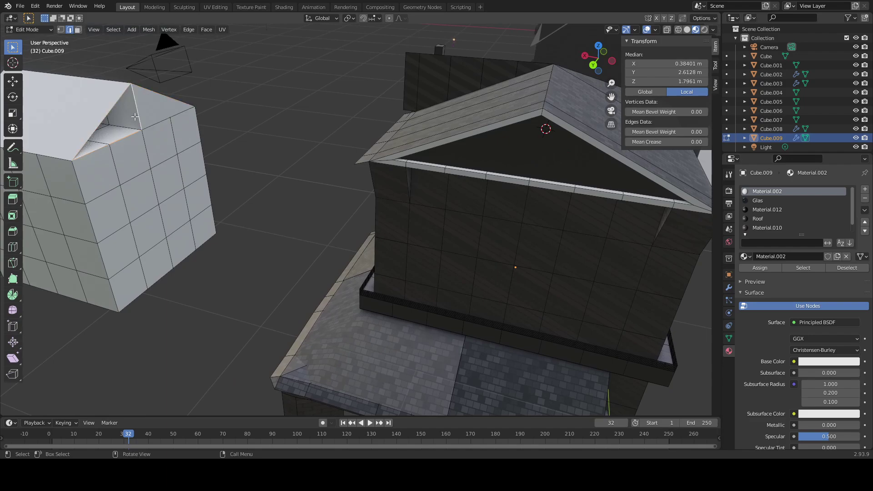
key(alt+a)
Step: Extrude the cube's top edges beneath both roof slopes outward, scaling them by 1.673 along Y
middle_drag(135, 117, 308, 249)
scroll(307, 255, up, 3)
click(325, 208)
click(343, 197)
ctrl+click(255, 243)
middle_drag(381, 239, 316, 206)
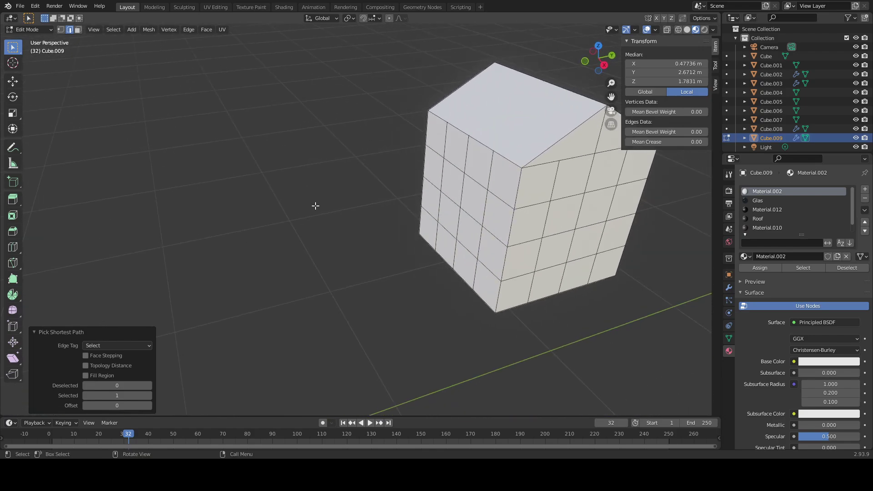
click(447, 113)
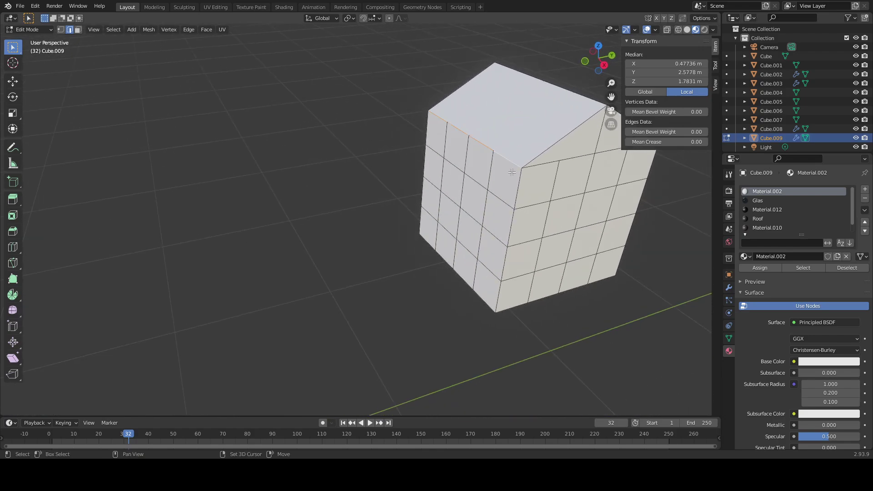
middle_drag(512, 172, 489, 154)
key(s)
key(y)
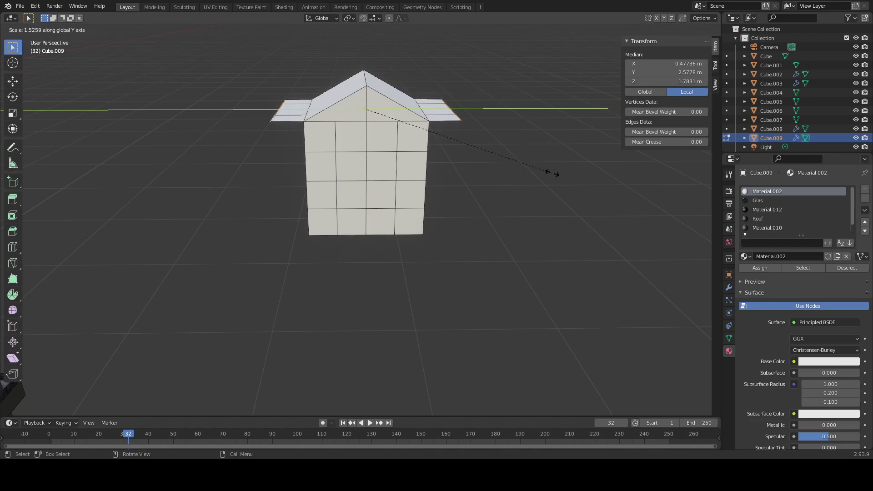
click(571, 175)
Step: Move the extruded edges on both sides down about 0.185 m along Z
middle_drag(559, 175, 538, 190)
key(g)
key(z)
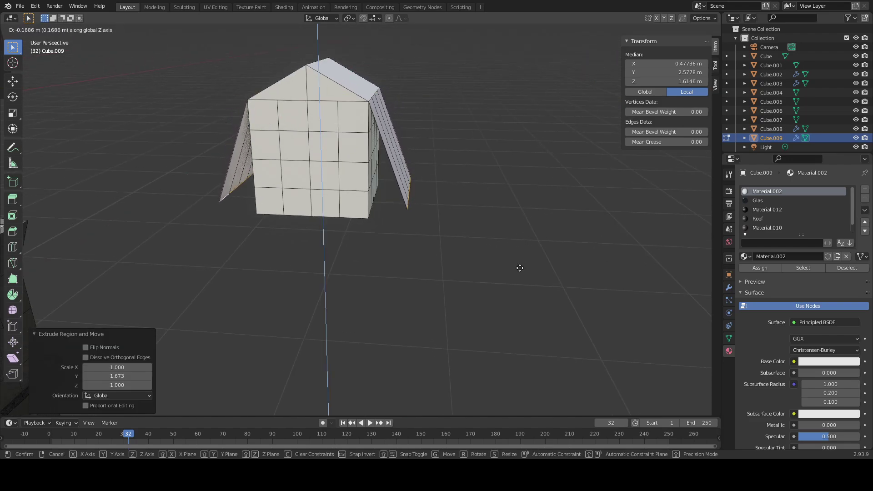
click(519, 276)
Step: Spread the lowered edges by 1.328 along Y and raise them about 0.0025 m along Z
middle_drag(516, 273, 467, 220)
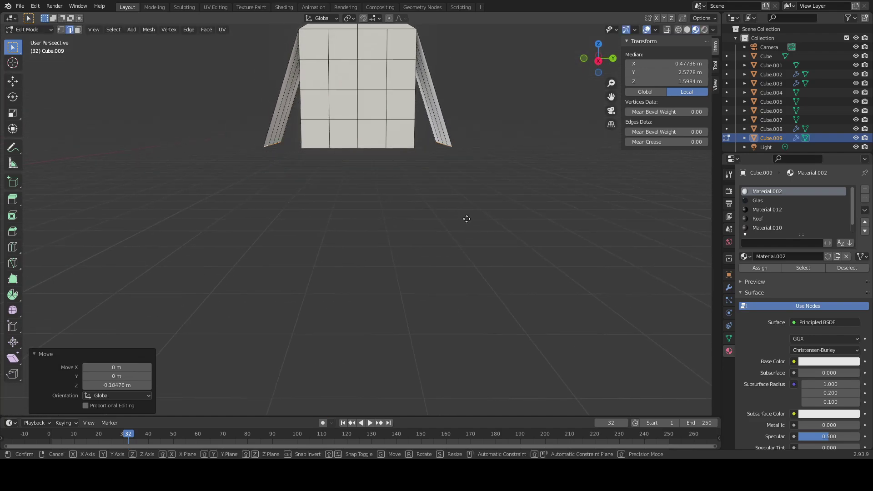
key(s)
key(y)
click(516, 218)
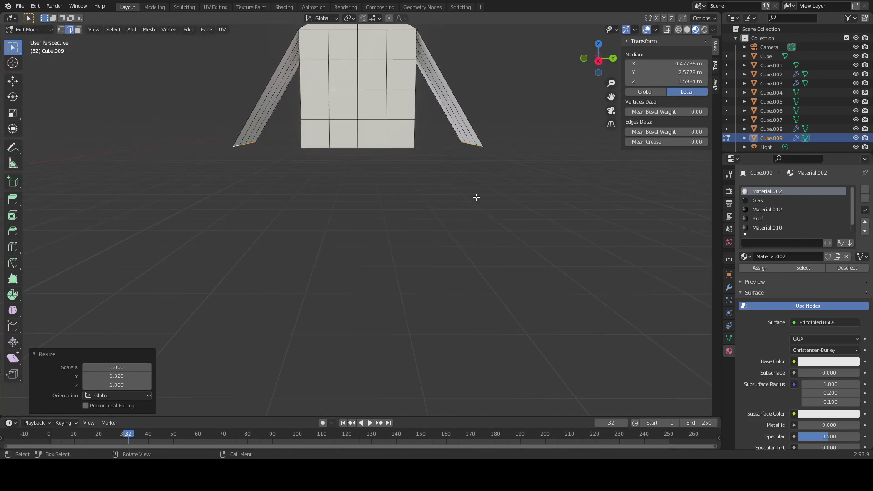
key(g)
key(x)
key(z)
click(476, 196)
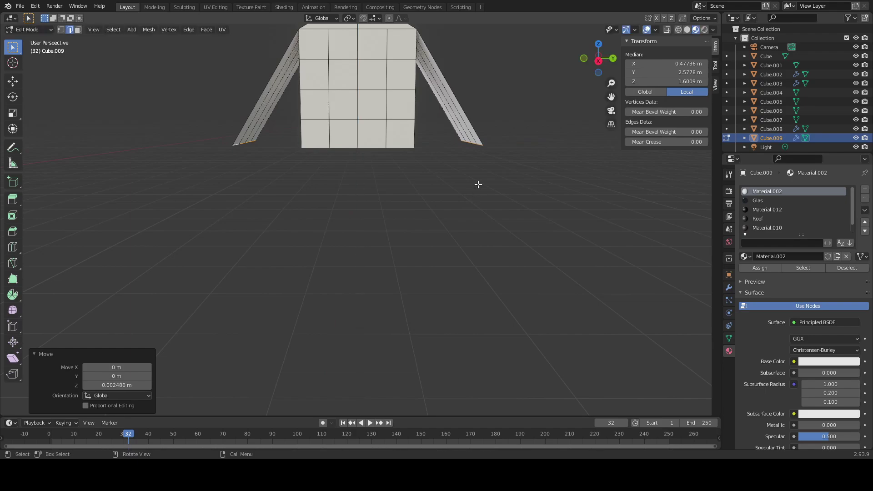
Step: Fill the underside between one sloped flap's lower edges and the cube's bottom edges
alt+click(473, 144)
click(462, 150)
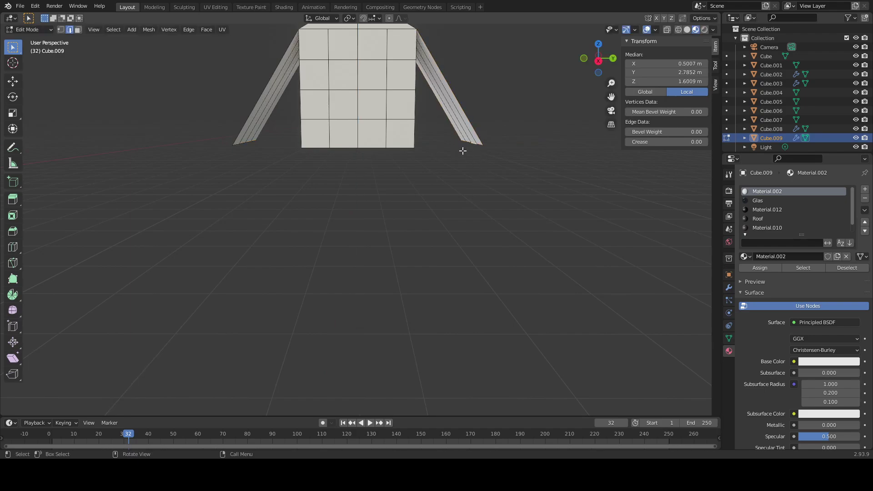
ctrl+click(477, 145)
middle_drag(477, 146, 438, 159)
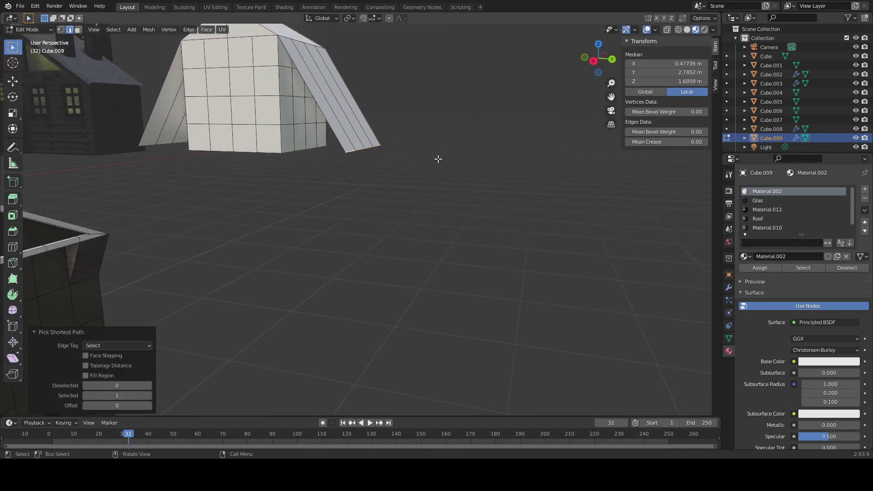
shift+click(323, 148)
ctrl+click(286, 154)
key(f)
Step: Fill the matching underside between the opposite flap's lower edges and the cube's bottom edges
middle_drag(284, 158, 468, 148)
ctrl+click(474, 146)
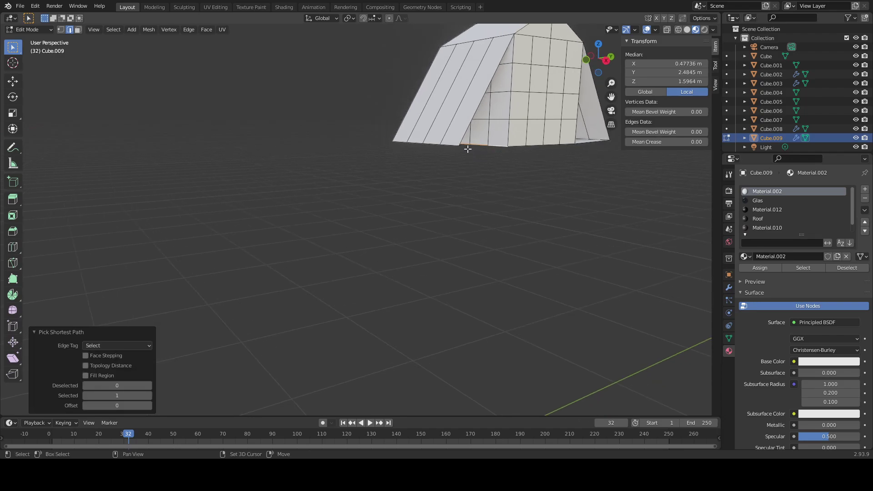
ctrl+click(401, 143)
click(432, 181)
Step: Fill the two triangular openings beside the front wall, beneath the sloped flaps
middle_drag(433, 181, 413, 181)
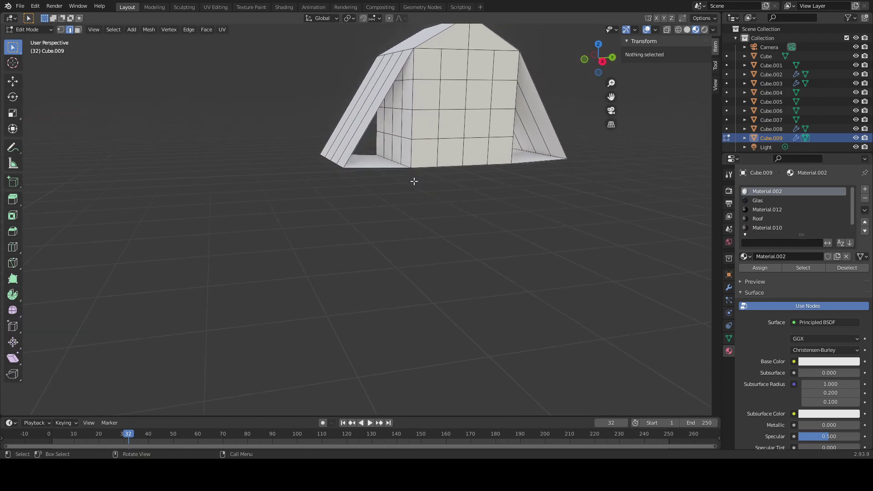
click(396, 167)
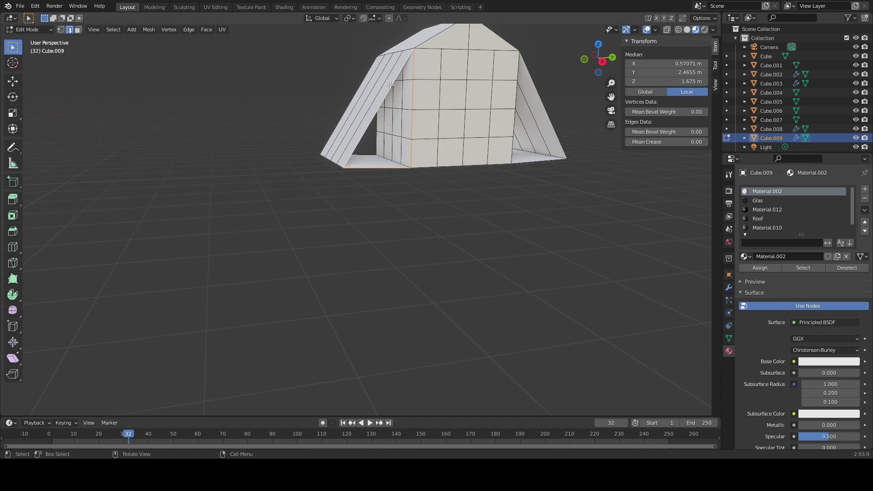
key(f)
click(426, 186)
middle_drag(426, 185, 412, 191)
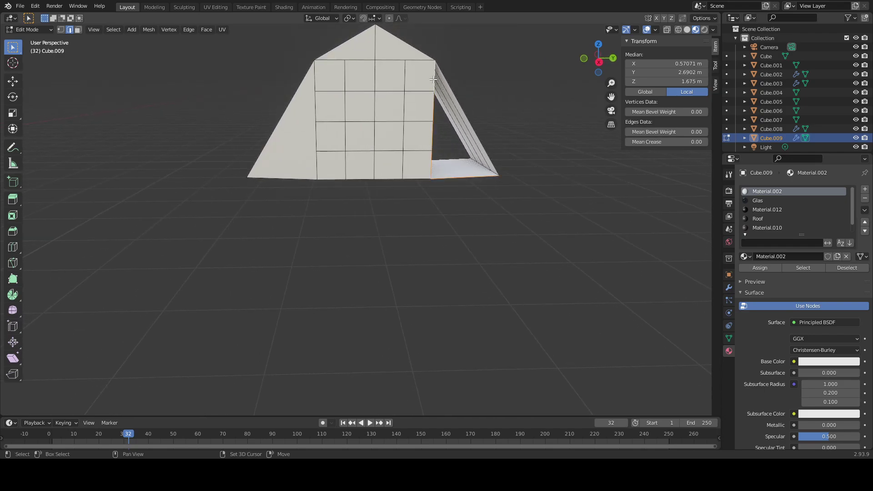
key(f)
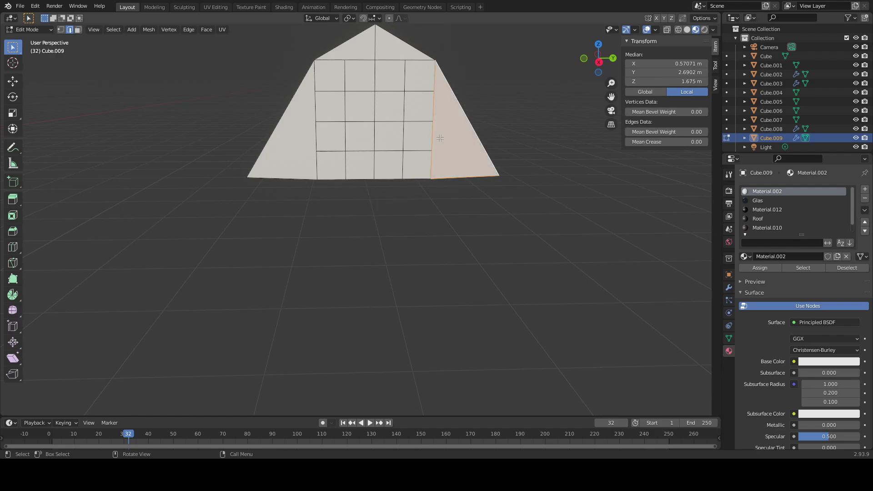
Step: Fill the two triangular openings beside the rear wall, beneath the sloped flaps
middle_drag(475, 177, 346, 203)
shift+middle_drag(201, 177, 252, 224)
scroll(251, 224, up, 2)
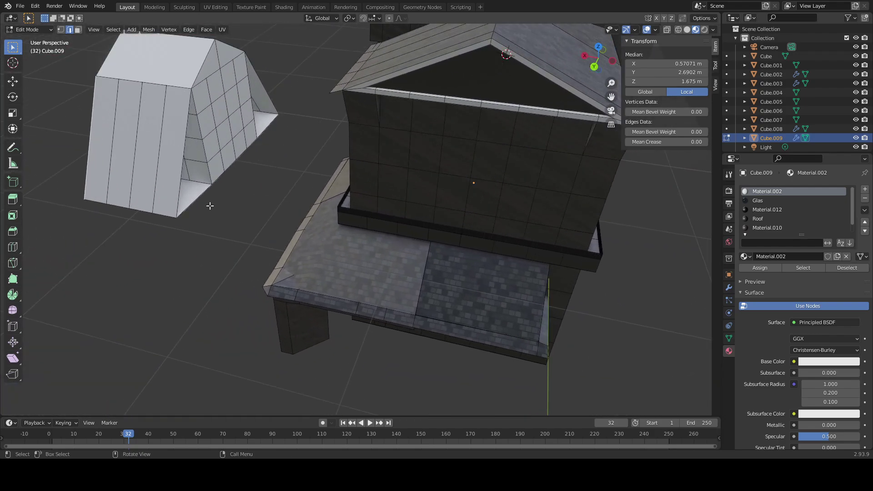
click(197, 199)
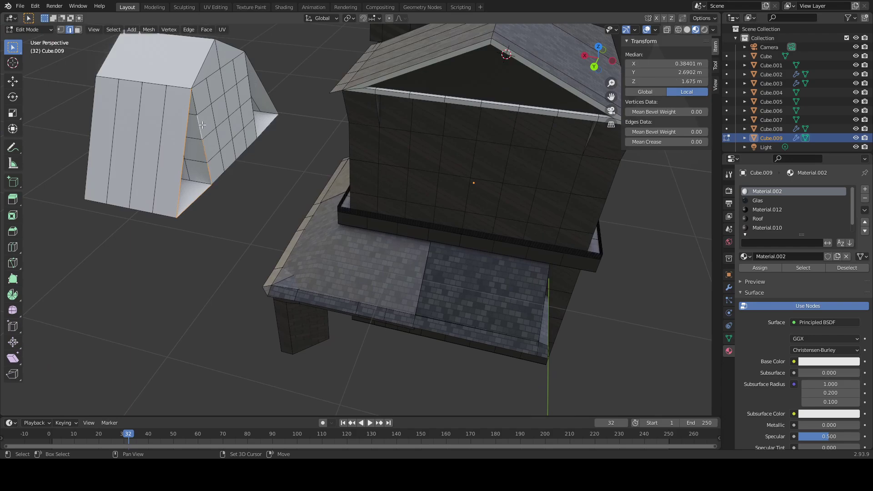
key(f)
click(271, 129)
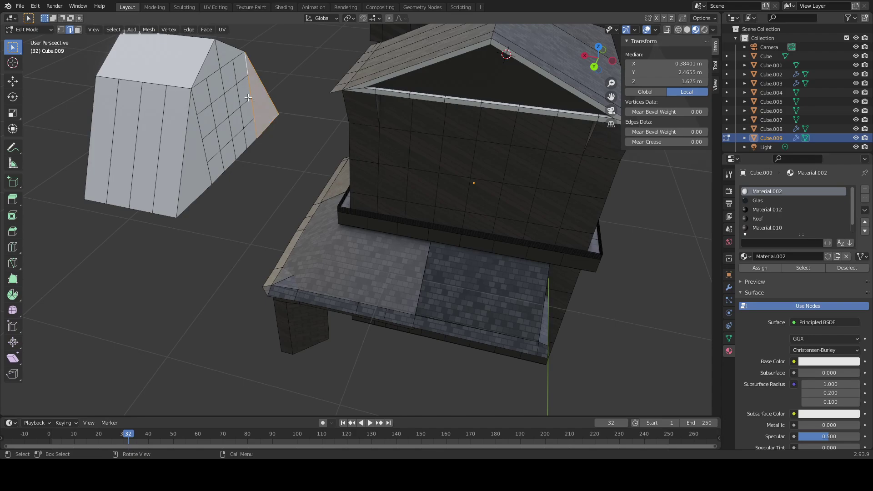
Step: Select the full four-by-four grid of faces on the front wall
middle_drag(253, 76, 376, 211)
key(3)
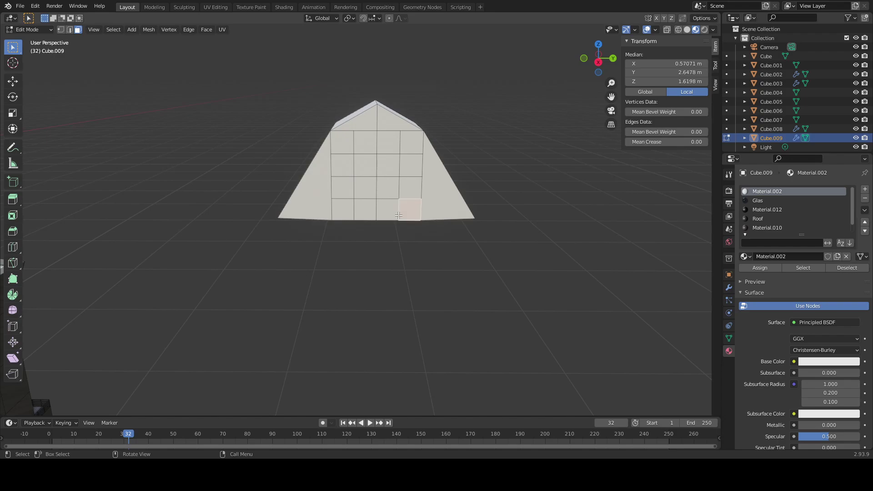
ctrl+shift+click(340, 142)
click(428, 211)
key(ctrl+l)
click(408, 210)
ctrl+click(404, 149)
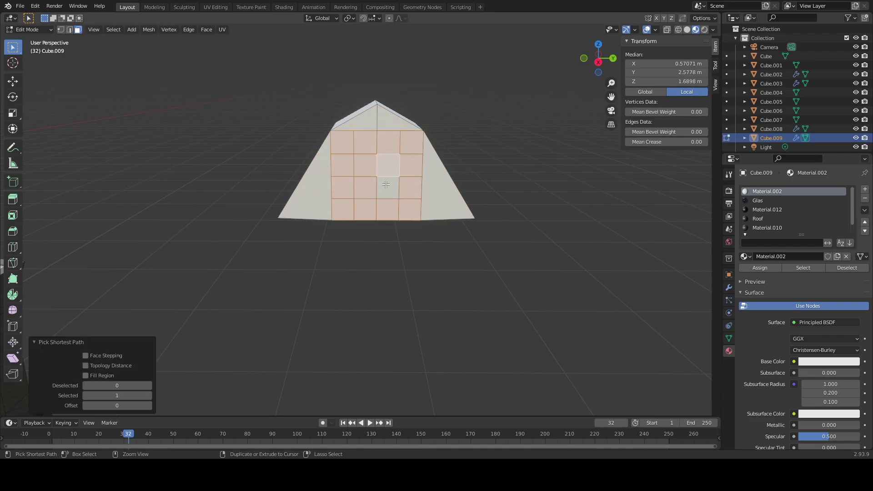
Step: Try to inset the front wall grid as one region by about 0.0114 m and extrude it about 0.0149 m inward along X
key(i)
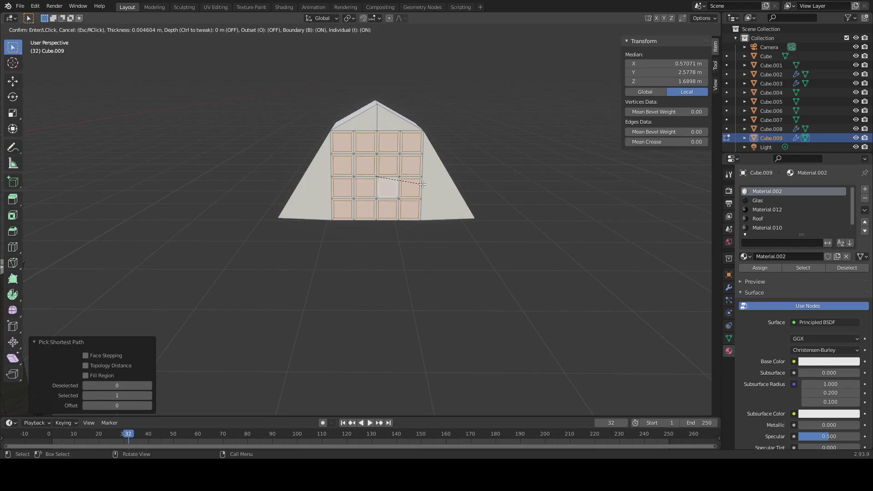
click(419, 187)
middle_drag(419, 187, 452, 191)
key(g)
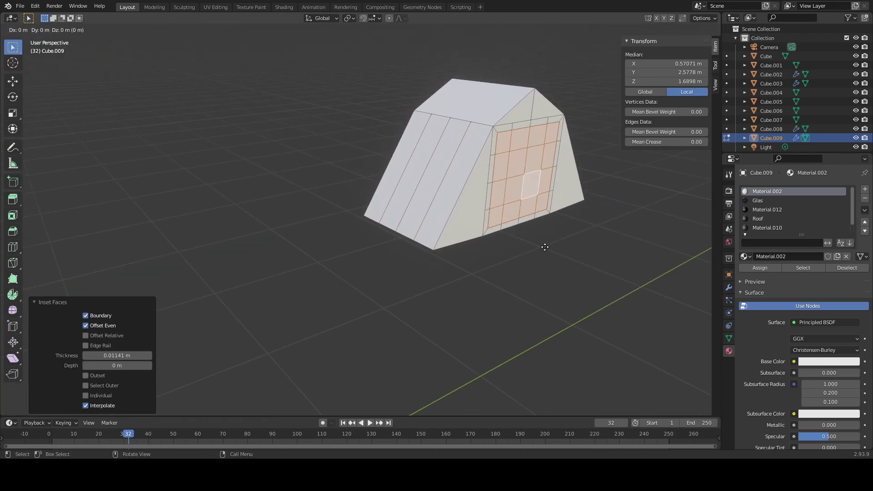
key(x)
click(538, 244)
Step: Try to inset each face of the recessed front grid individually by about 0.006 m
middle_drag(509, 232, 470, 218)
key(i)
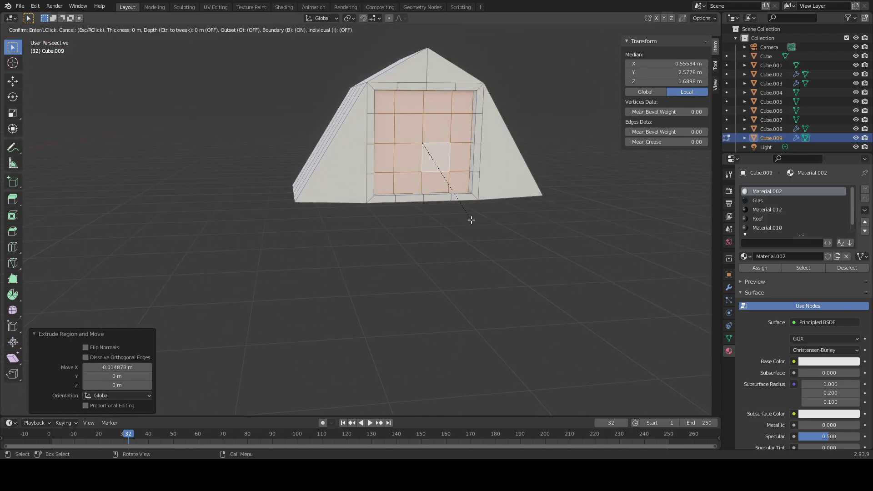
key(i)
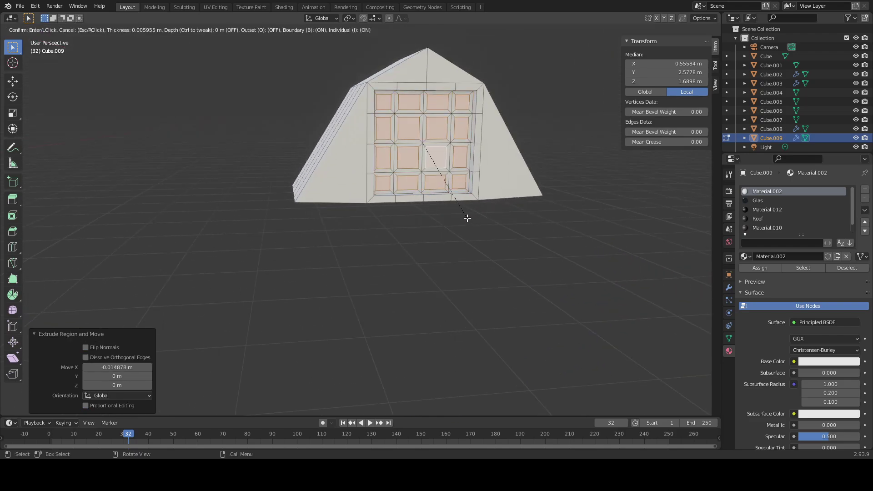
click(468, 218)
scroll(464, 219, down, 6)
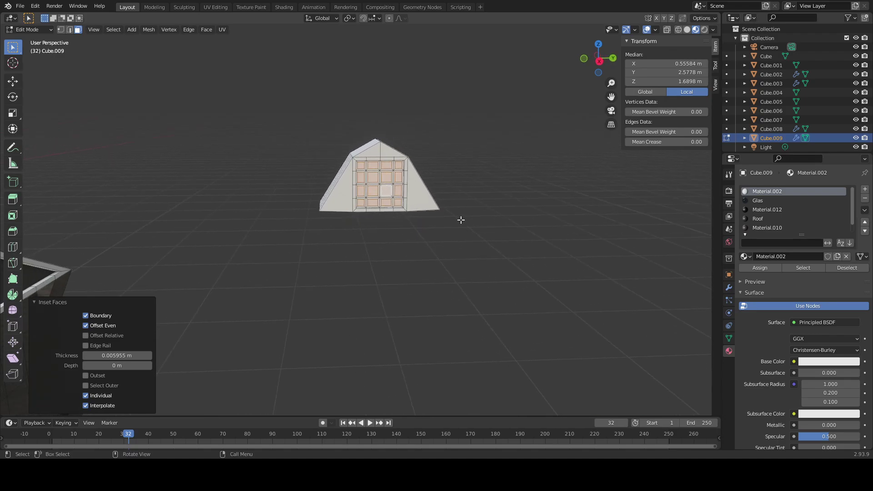
Step: Undo the individual insets, the inward extrusion and the region inset on the front wall
key(a)
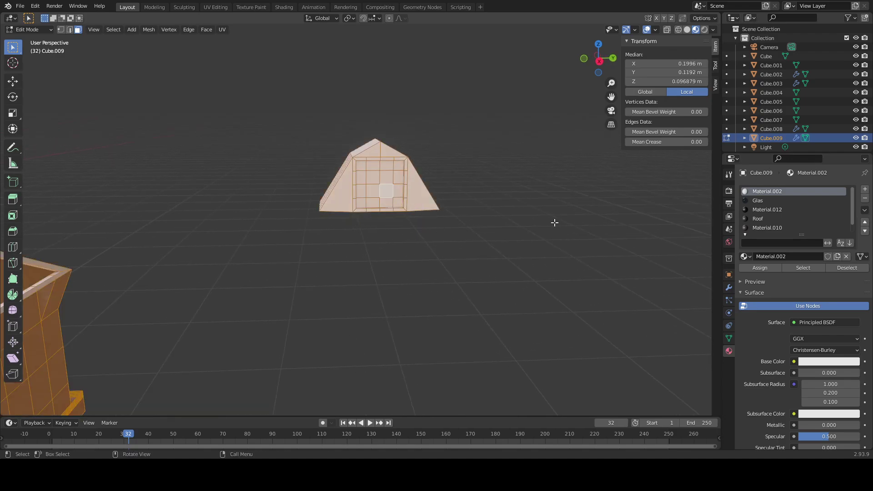
scroll(437, 238, up, 3)
key(ctrl+z)
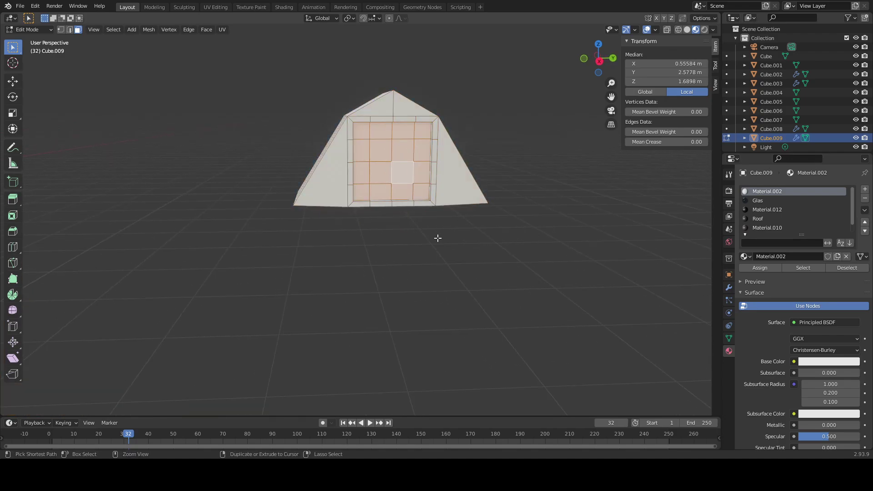
scroll(437, 238, up, 3)
middle_drag(438, 238, 428, 239)
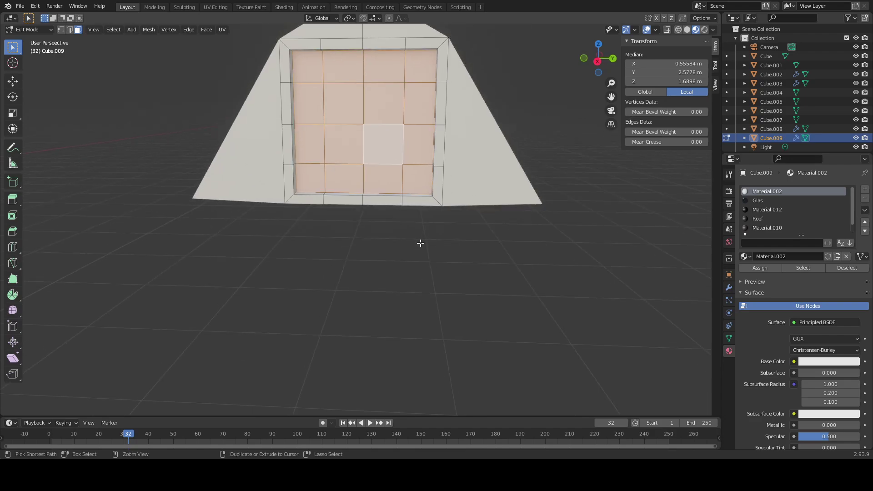
key(ctrl+z)
key(ctrl+z)
Step: Assign Material.012 to the front grid faces and inset them as one region by about 0.0119 m
click(764, 210)
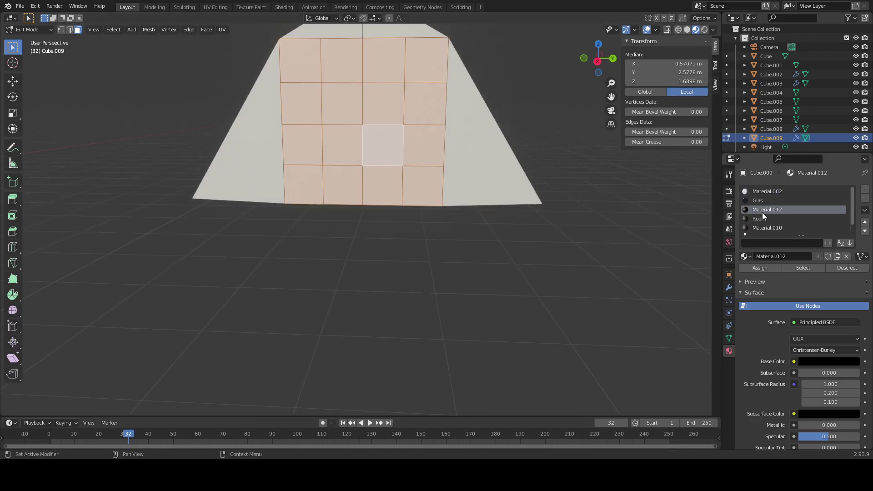
click(759, 268)
key(i)
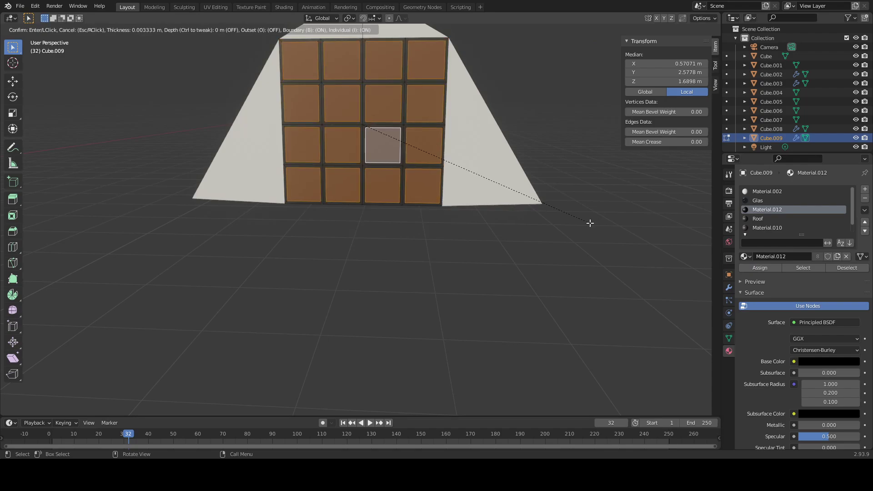
click(583, 222)
Step: Inset each front grid face individually by about 0.0078 m and extrude the resulting panes about 0.0105 m inward along X
key(i)
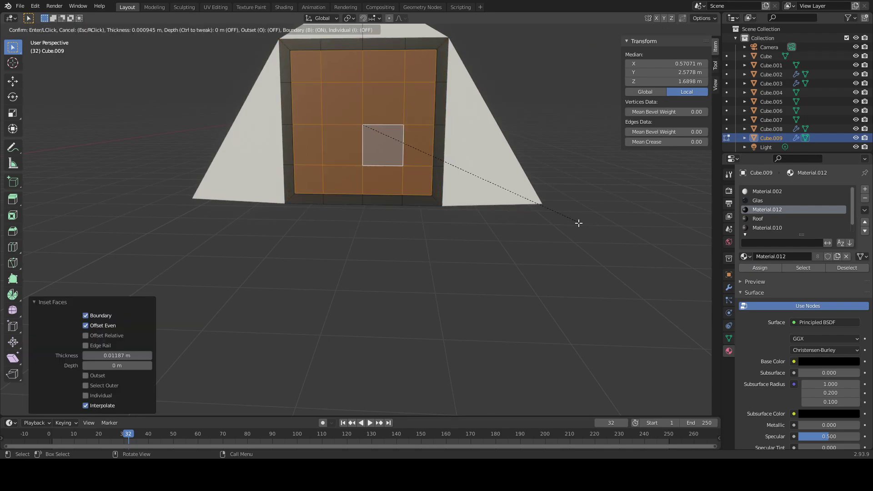
key(i)
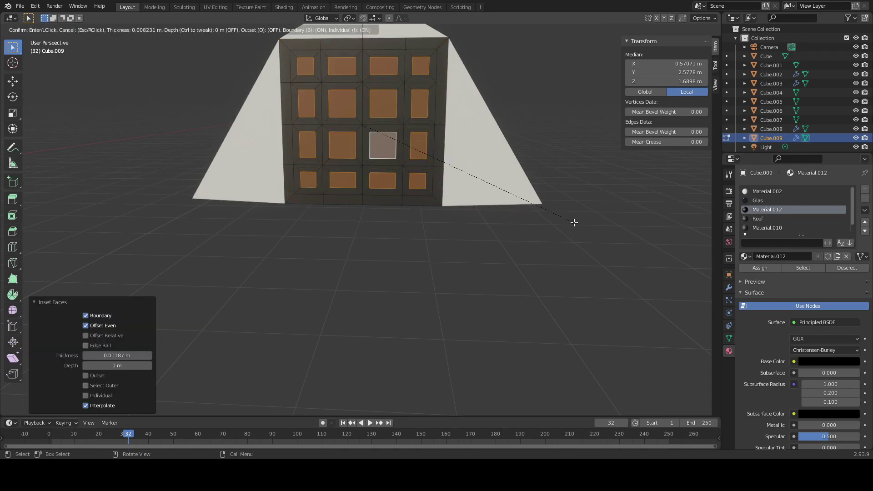
click(573, 222)
middle_drag(555, 221, 596, 227)
key(g)
key(x)
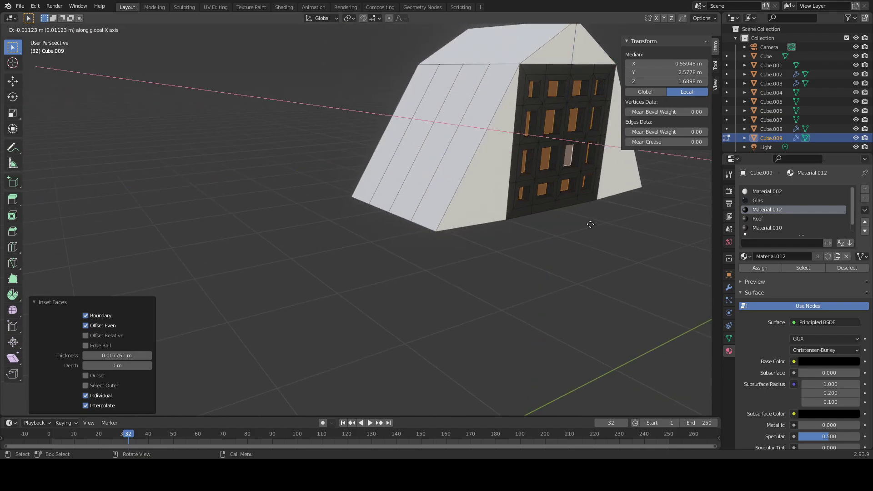
click(591, 224)
Step: Assign the Glas material to the recessed window panes of the dormer
click(759, 200)
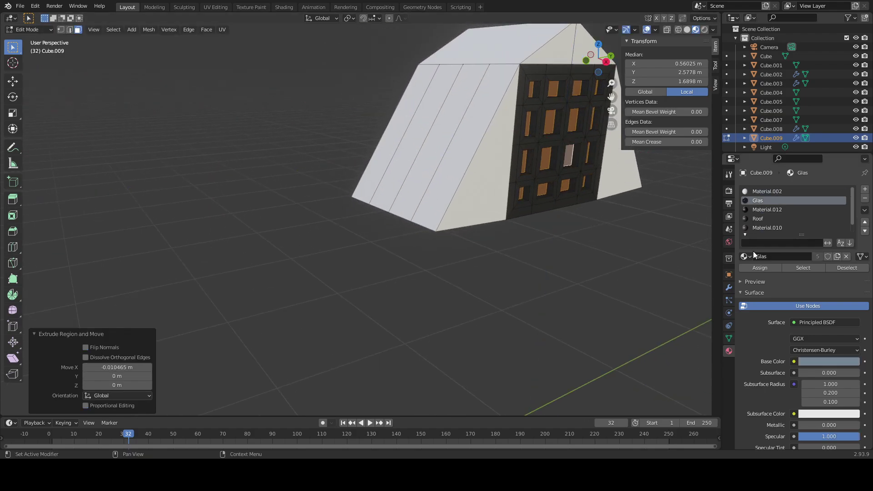
click(757, 264)
click(580, 247)
Step: Assign the Roof material to the dormer's slopes, front gable, front side triangles, back and underside, leaving out the window grid
scroll(481, 226, down, 5)
middle_drag(580, 247, 420, 208)
scroll(415, 215, up, 3)
alt+click(407, 150)
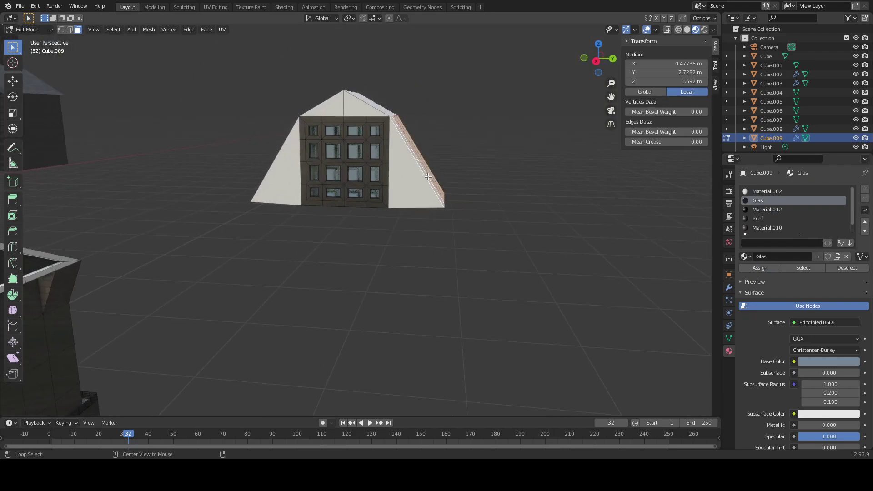
middle_drag(398, 158, 342, 193)
alt+click(316, 169)
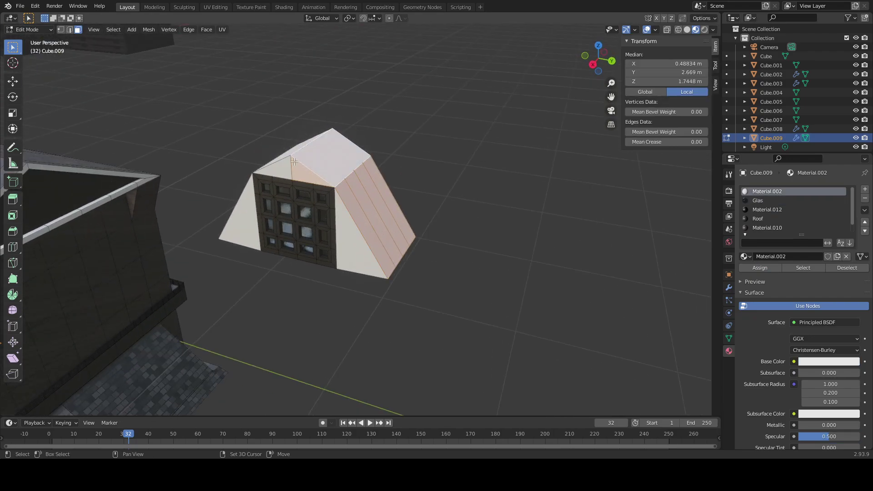
middle_drag(282, 157, 308, 163)
shift+click(318, 243)
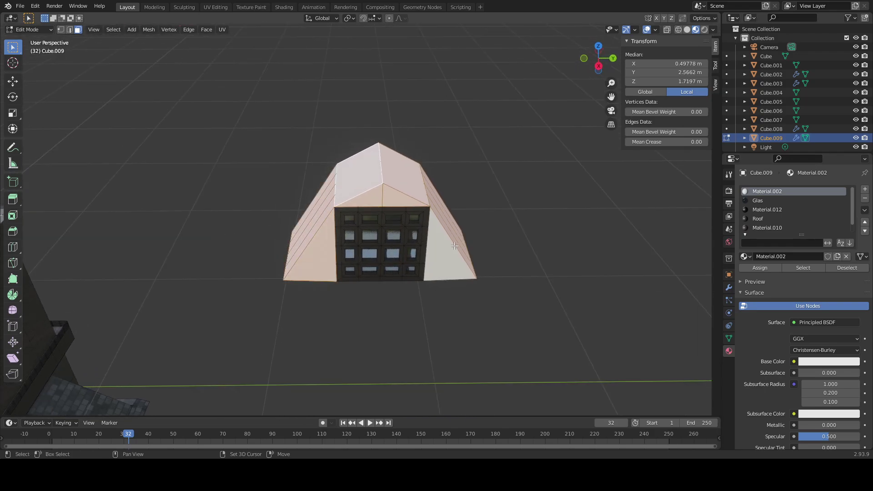
shift+click(460, 263)
middle_drag(357, 250, 484, 251)
key(b)
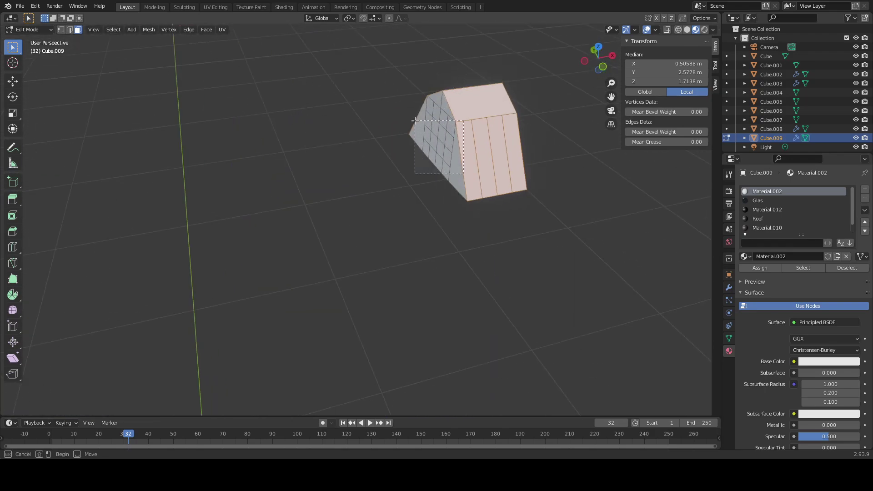
drag(415, 121, 418, 107)
middle_drag(419, 107, 491, 201)
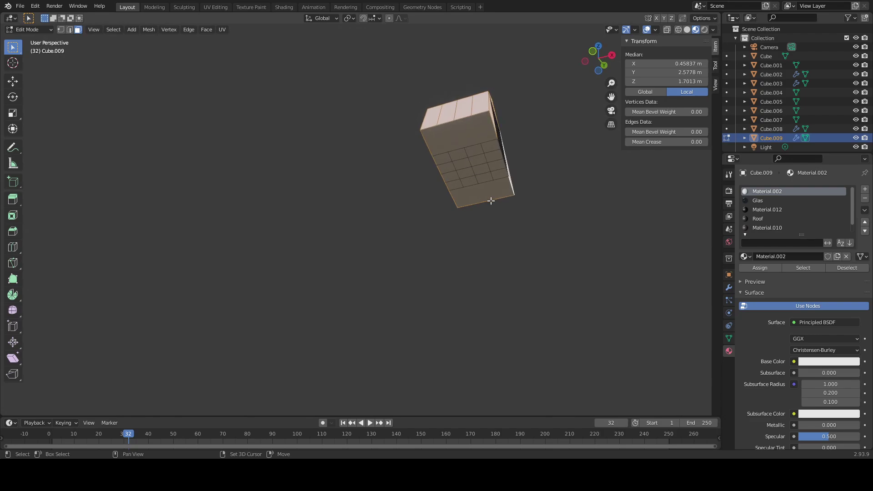
shift+drag(491, 200, 441, 141)
middle_drag(499, 193, 427, 234)
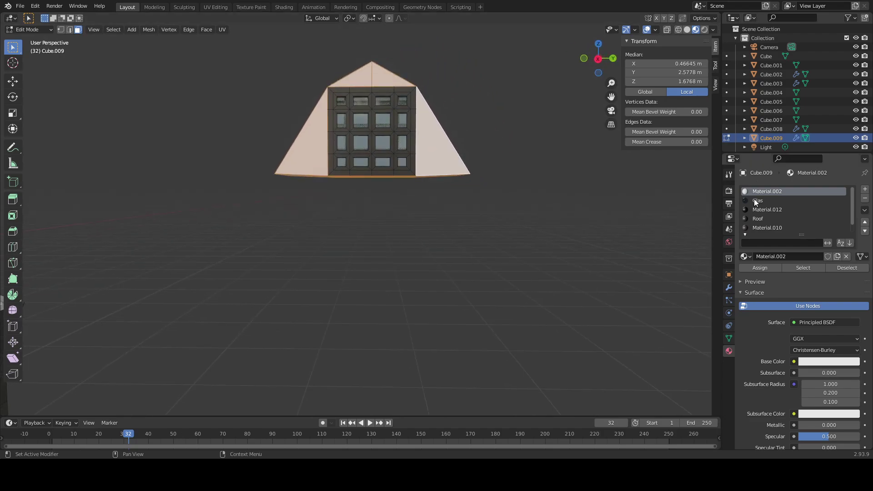
middle_drag(472, 211, 490, 192)
click(762, 219)
click(755, 268)
key(alt+a)
Step: Select the entire dormer block and move it about 1.85 m along negative Y above the building
scroll(491, 232, down, 4)
key(Tab)
scroll(394, 230, down, 2)
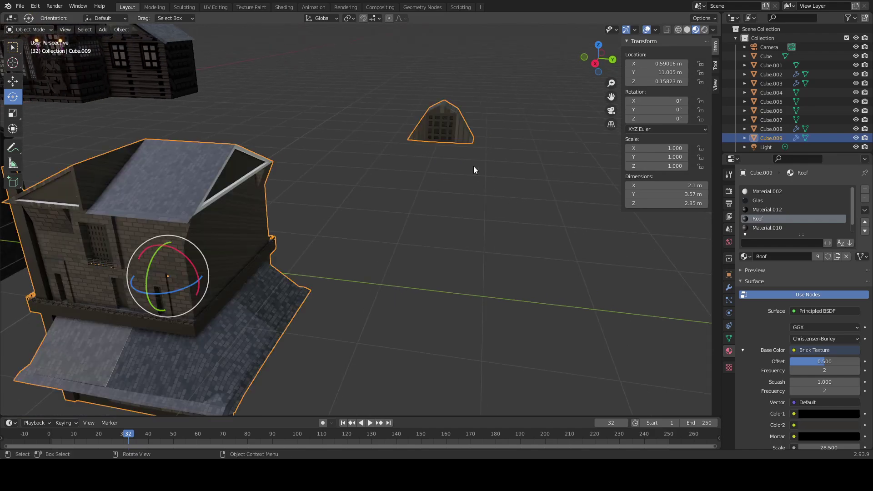
key(Tab)
drag(492, 173, 401, 101)
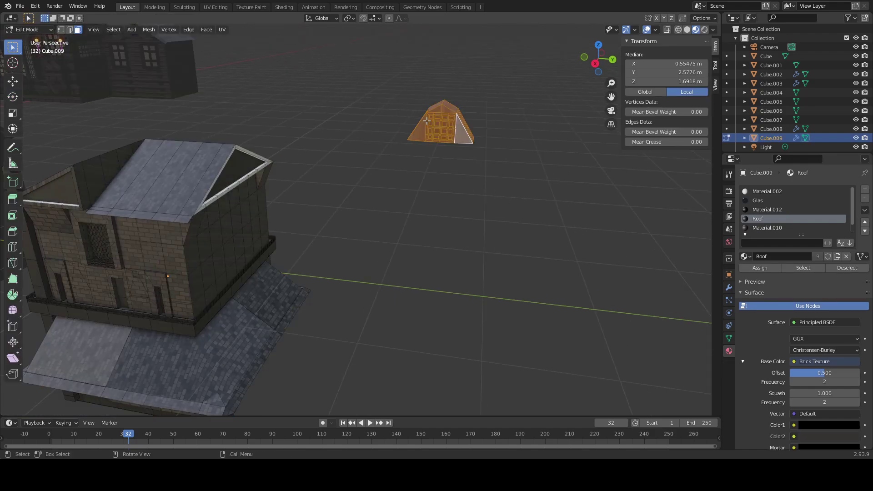
key(shift+z)
drag(530, 178, 360, 63)
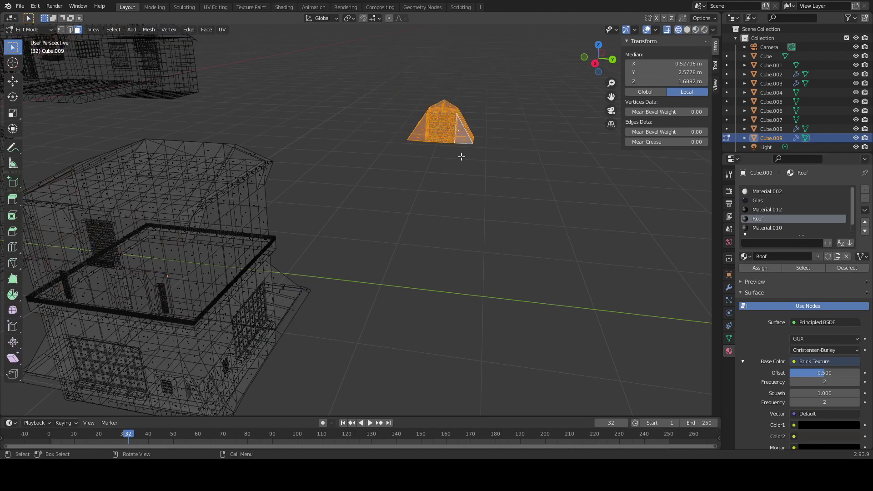
key(g)
key(y)
click(206, 155)
key(z)
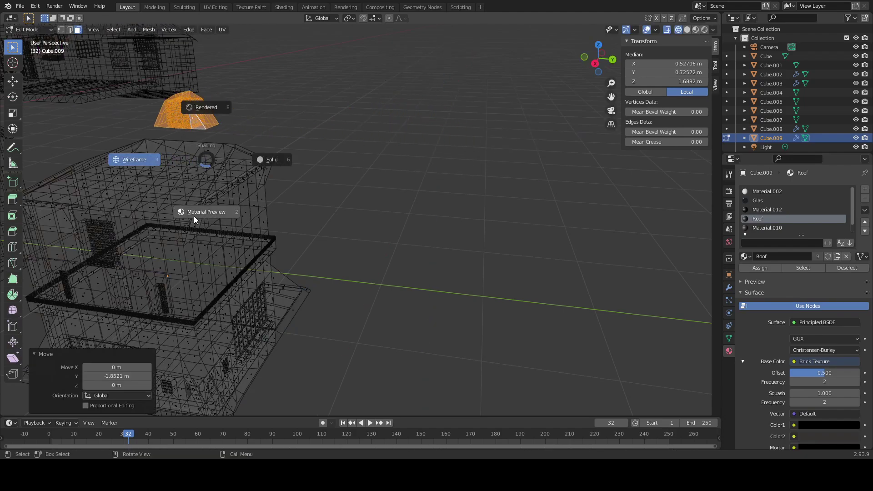
click(206, 212)
Step: Lower the dormer about 0.52 m along Z and shift it about 0.33 m along negative Y onto the roof
mouse_move(207, 212)
shift+middle_down()
mouse_move(339, 212)
mouse_move(339, 198)
shift+middle_up()
key(g)
key(z)
key(y)
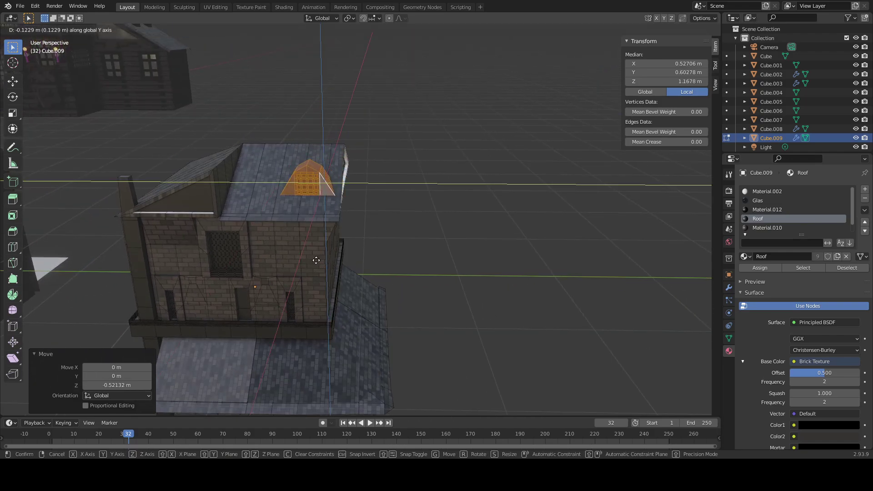
click(299, 241)
Step: Enlarge the dormer uniformly and raise it about 0.015 m along Z
key(s)
middle_drag(299, 241, 355, 220)
click(333, 238)
key(g)
key(z)
click(284, 222)
Step: Move the dormer about 0.398 m along X to the roof's front edge and lower it about 0.073 m along Z
key(g)
key(x)
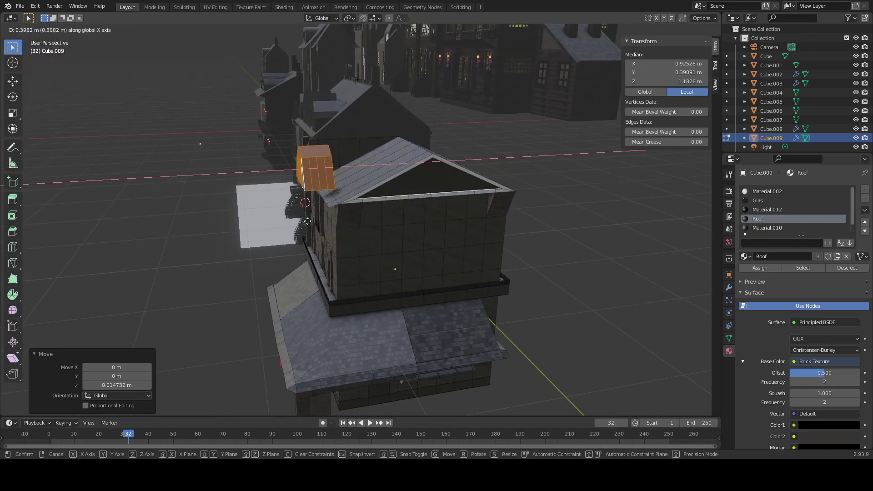
click(307, 227)
key(g)
key(z)
click(308, 231)
Step: Duplicate the dormer and move the copy about 0.861 m along Y beyond the building's side wall
middle_drag(307, 231, 396, 240)
scroll(371, 227, up, 2)
key(shift+d)
key(x)
right_click(528, 253)
middle_drag(528, 253, 396, 246)
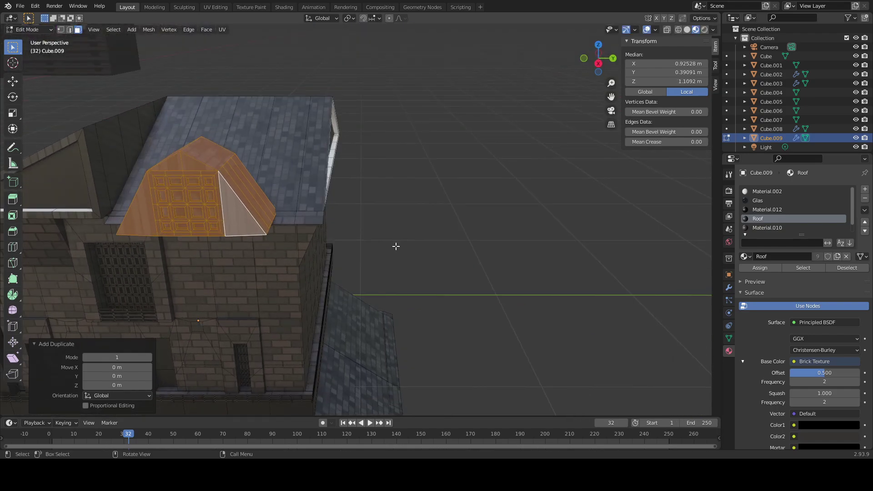
key(g)
key(y)
click(574, 258)
Step: Rotate the dormer copy 90° about the Z axis so its window faces outward from the building's side
scroll(462, 244, down, 5)
middle_drag(462, 244, 53, 97)
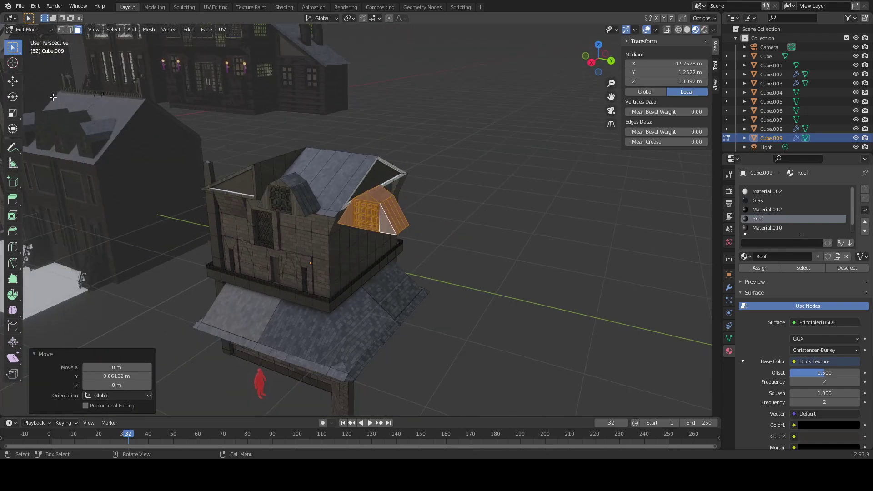
click(12, 97)
drag(408, 217, 436, 188)
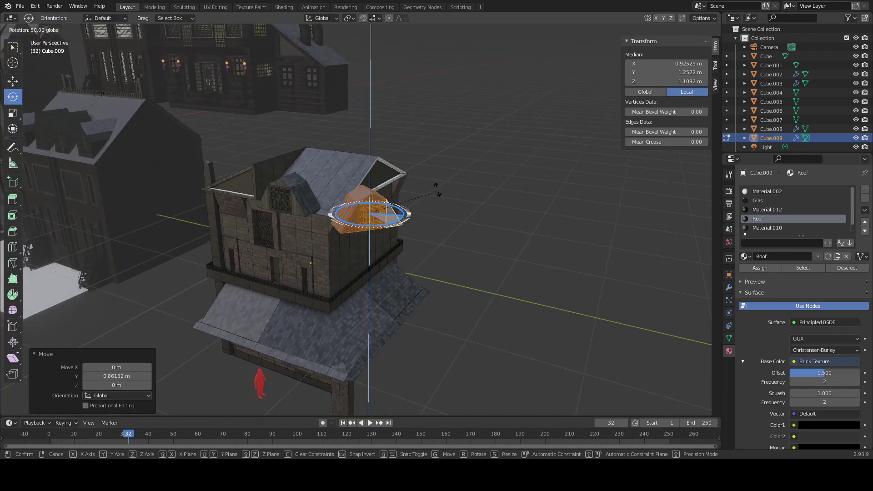
ctrl+drag(414, 137, 414, 139)
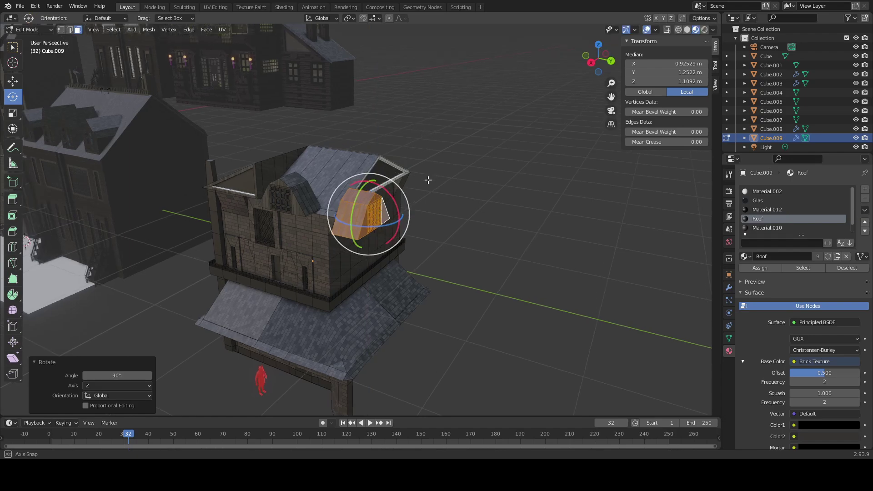
Step: Move the dormer copy about 0.924 m along negative X and 0.381 m along negative Y into the side gable
middle_drag(427, 180, 387, 189)
key(g)
key(x)
click(473, 172)
middle_drag(472, 172, 501, 178)
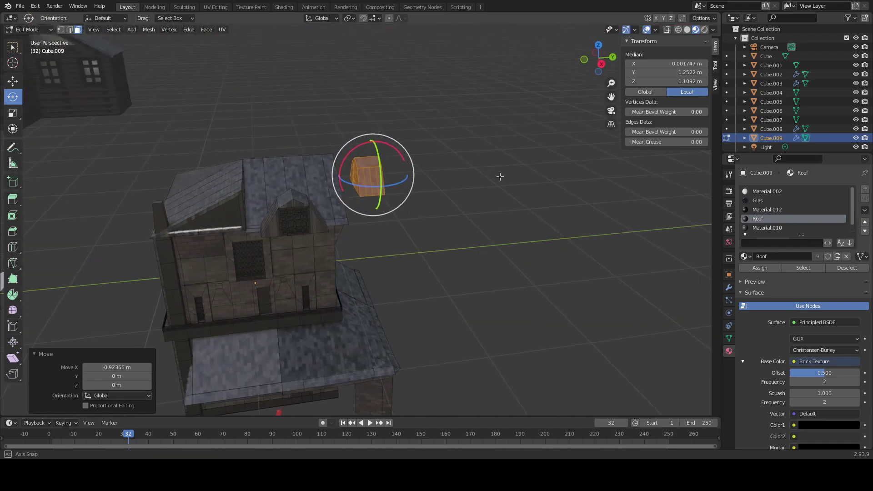
key(g)
key(y)
click(454, 188)
Step: Raise the dormer copy about 0.023 m along Z to fit beneath the gable's peak
middle_drag(451, 189, 415, 203)
scroll(402, 204, up, 3)
key(KP_Decimal)
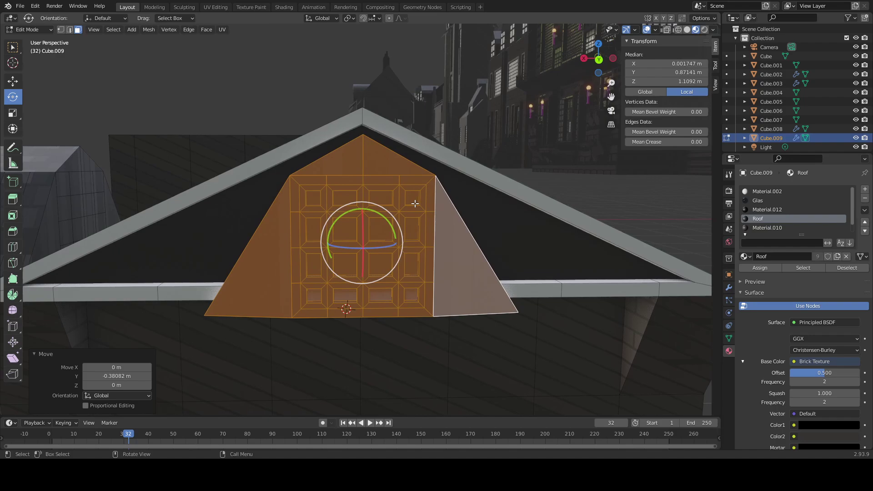
key(g)
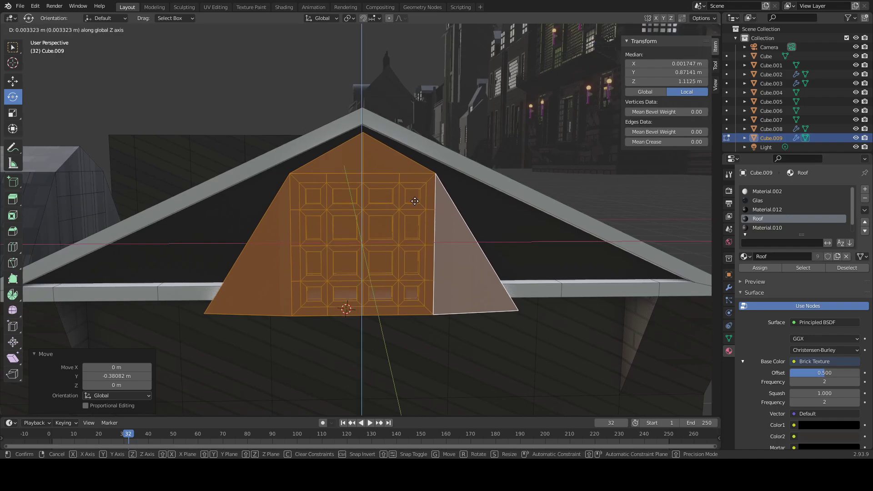
key(z)
click(415, 191)
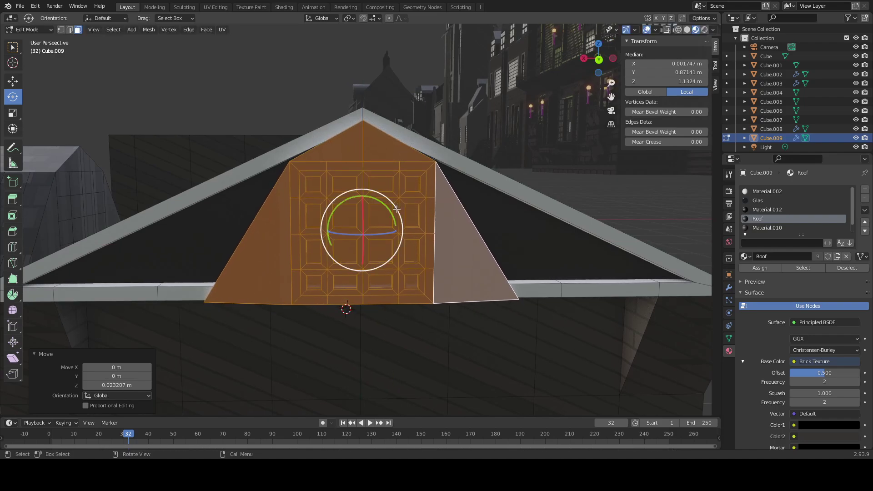
Step: Widen the gable dormer along X by a factor of about 1.2 and deselect it
middle_drag(414, 190, 422, 228)
click(12, 113)
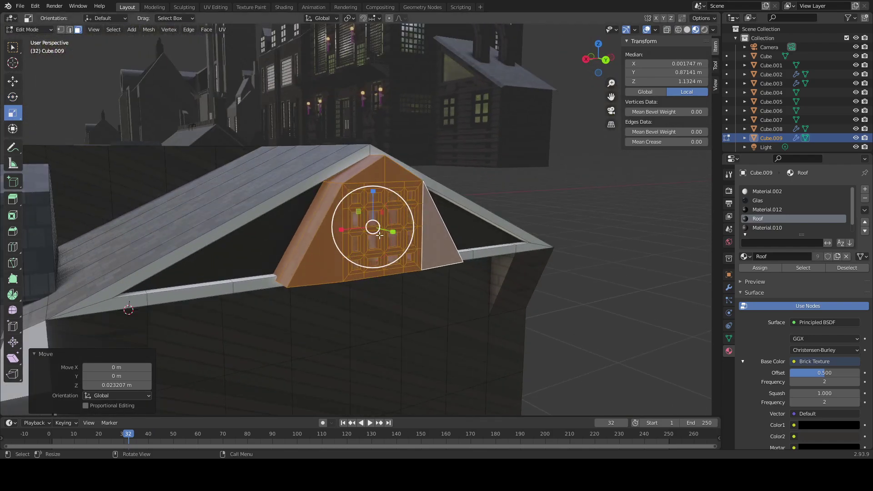
drag(347, 230, 340, 230)
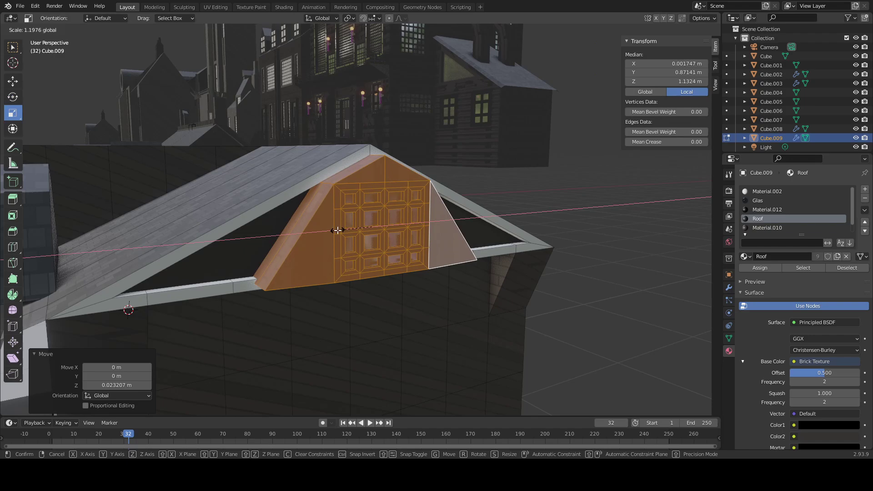
click(338, 230)
scroll(524, 271, down, 5)
click(524, 271)
Step: Extrude the back faces of the front dormer along negative X into the main roof and clear the selection
middle_drag(450, 266, 496, 246)
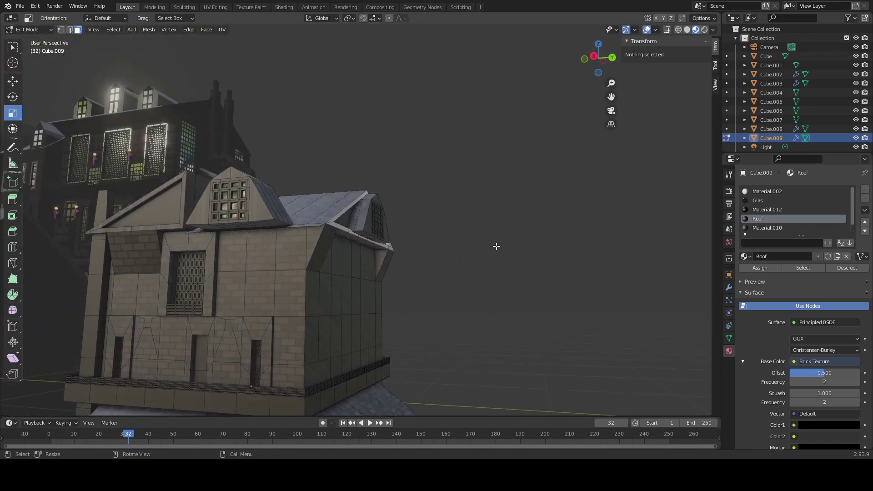
middle_drag(241, 249, 147, 298)
scroll(269, 251, up, 1)
scroll(238, 220, up, 2)
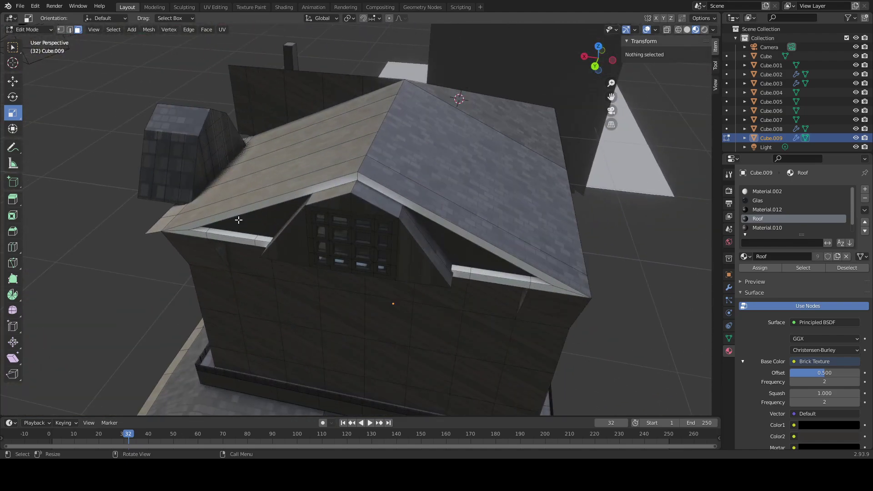
shift+middle_drag(238, 220, 193, 214)
shift+middle_drag(463, 243, 486, 261)
scroll(485, 261, up, 2)
middle_drag(529, 234, 388, 242)
drag(388, 242, 434, 188)
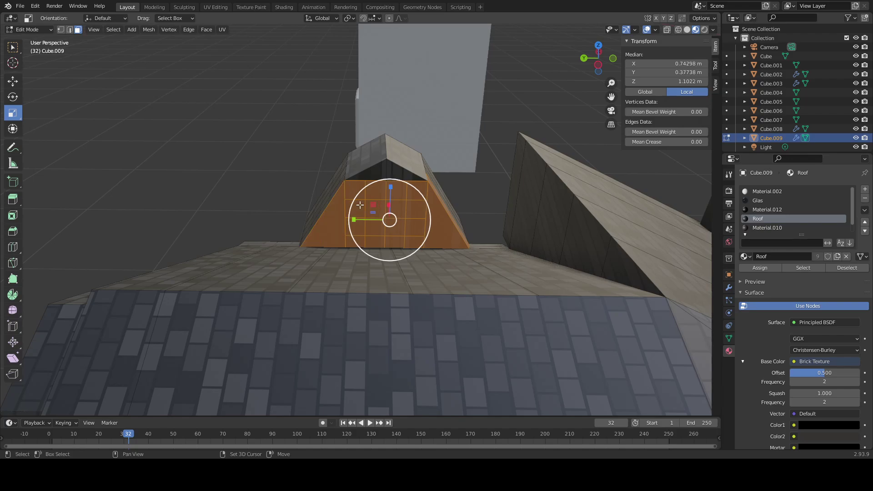
middle_drag(396, 171, 448, 208)
key(e)
key(x)
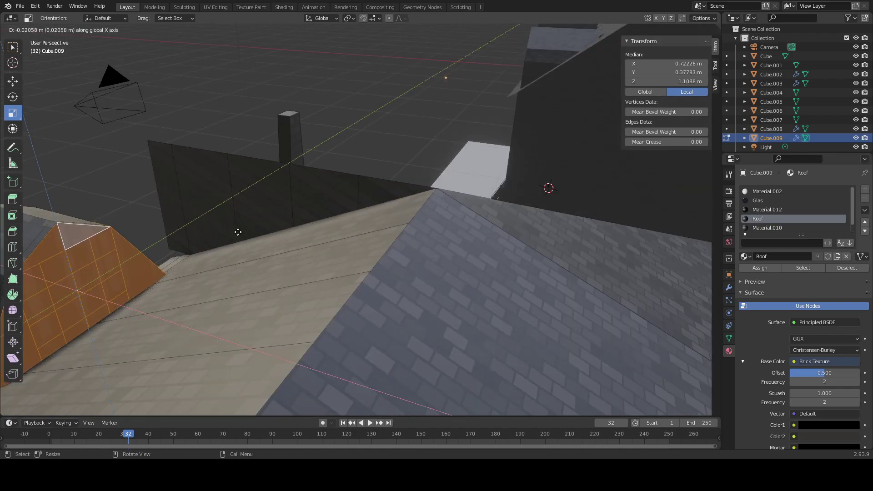
click(521, 314)
scroll(521, 314, down, 5)
middle_drag(197, 280, 315, 269)
scroll(316, 268, down, 4)
click(400, 298)
Step: Select the two outer front bottom edges of the front dormer, one on each side of the window
scroll(400, 298, up, 3)
middle_drag(384, 295, 361, 223)
shift+middle_drag(361, 126, 350, 192)
scroll(349, 205, up, 2)
key(2)
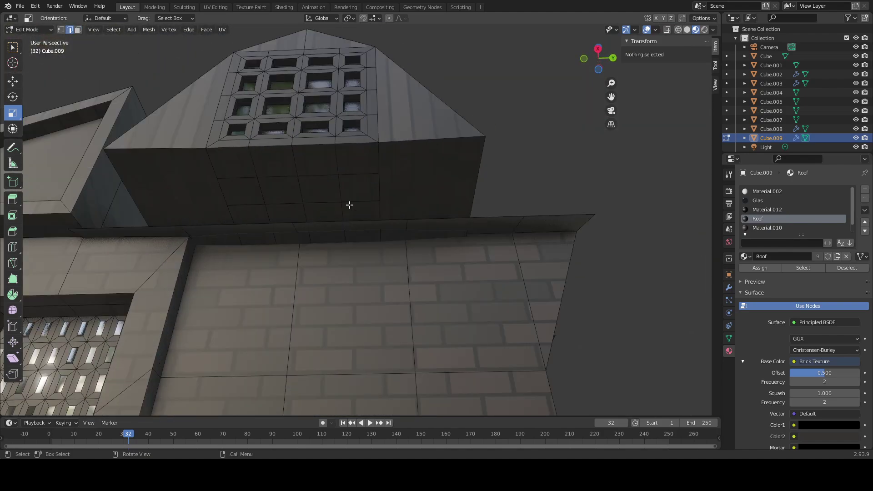
click(421, 142)
shift+click(164, 142)
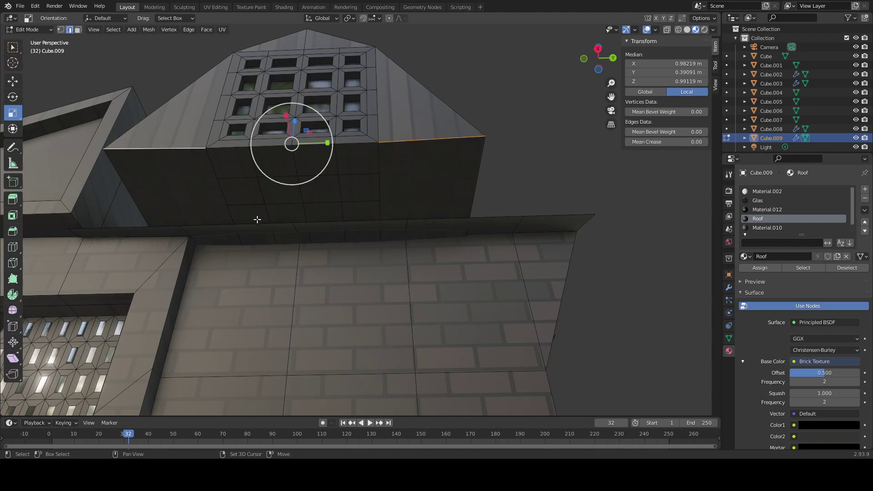
key(e)
key(z)
right_click(257, 319)
Step: Add the bottom edges beneath the window to the selection and extrude the whole front edge about 0.162 m down along Z
shift+click(351, 144)
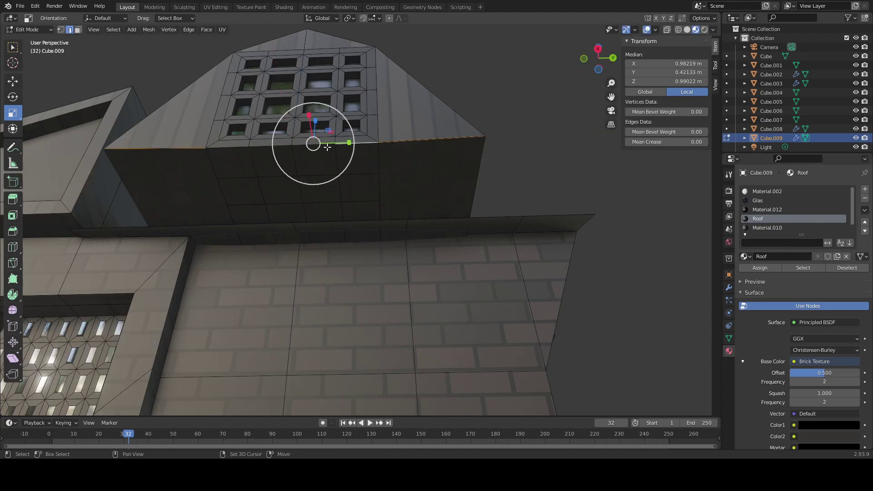
ctrl+click(229, 148)
key(e)
key(x)
key(z)
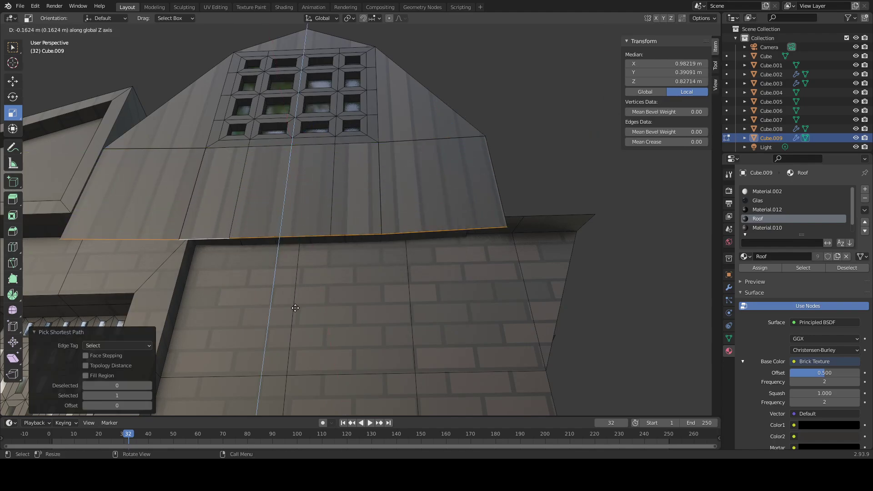
click(294, 307)
Step: Extrude the lowered front edge about 0.394 m along negative X into the building wall to form the underside
middle_drag(300, 273, 402, 183)
key(e)
key(x)
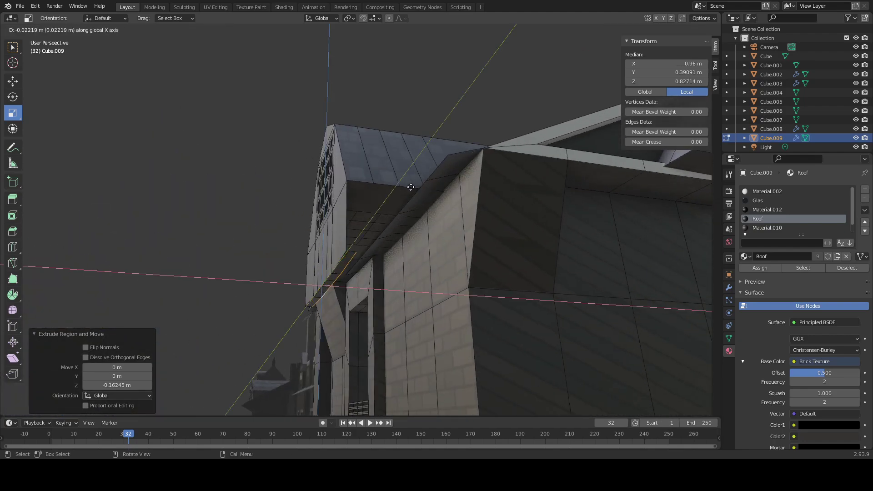
click(534, 187)
Step: Select the edges around the open positive-Y side of the front dormer's lower section and fill them with a face
middle_drag(533, 187, 440, 291)
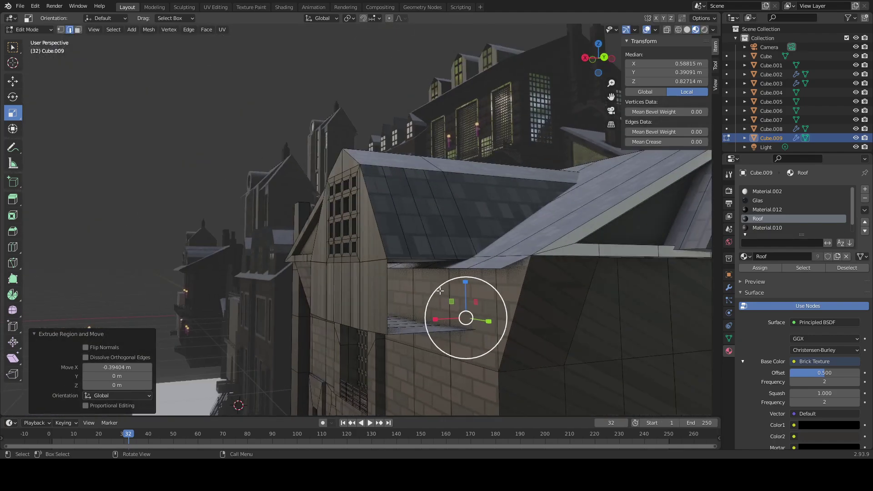
click(415, 340)
click(468, 327)
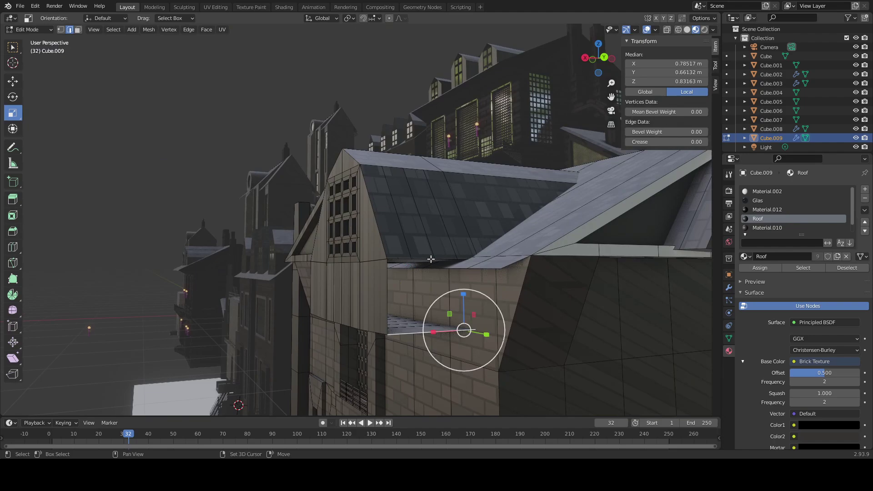
shift+click(430, 259)
middle_drag(430, 259, 408, 275)
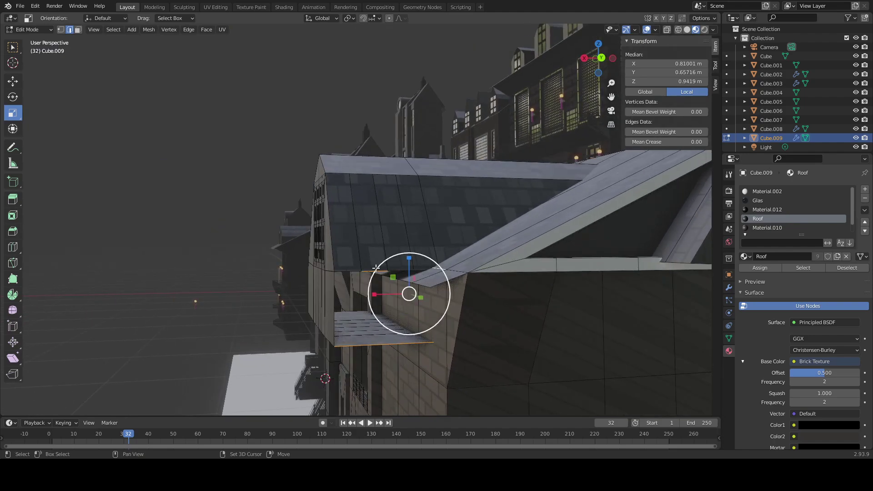
key(ctrl+z)
key(ctrl+z)
scroll(445, 276, up, 3)
shift+middle_drag(445, 277, 466, 198)
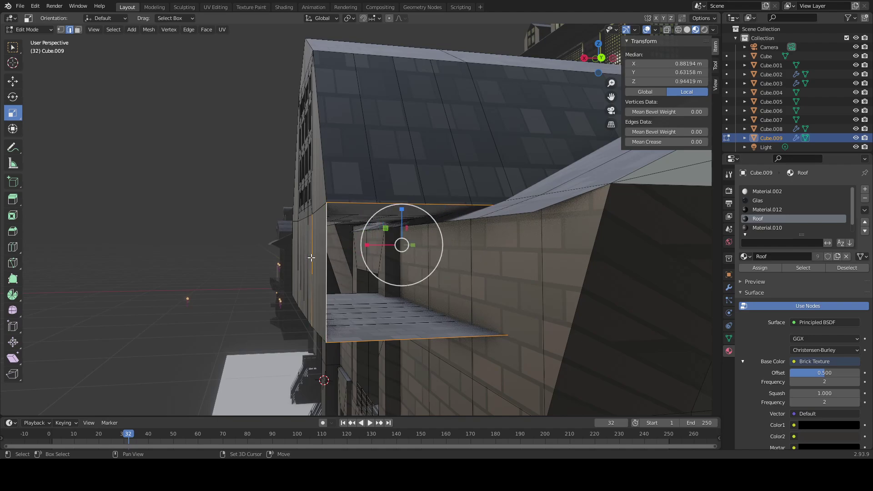
middle_drag(474, 278, 486, 277)
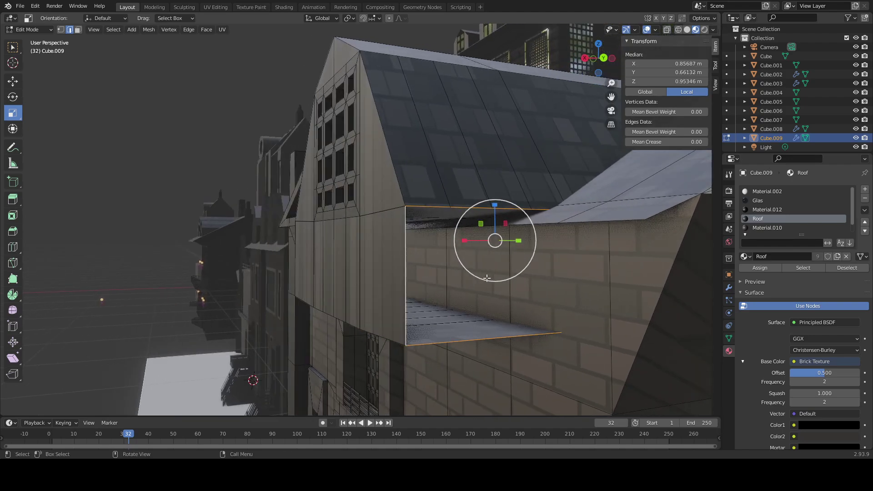
key(f)
Step: Select the bottom, vertical and roof edges around the opening on the dormer's negative-Y side
middle_drag(426, 277, 567, 285)
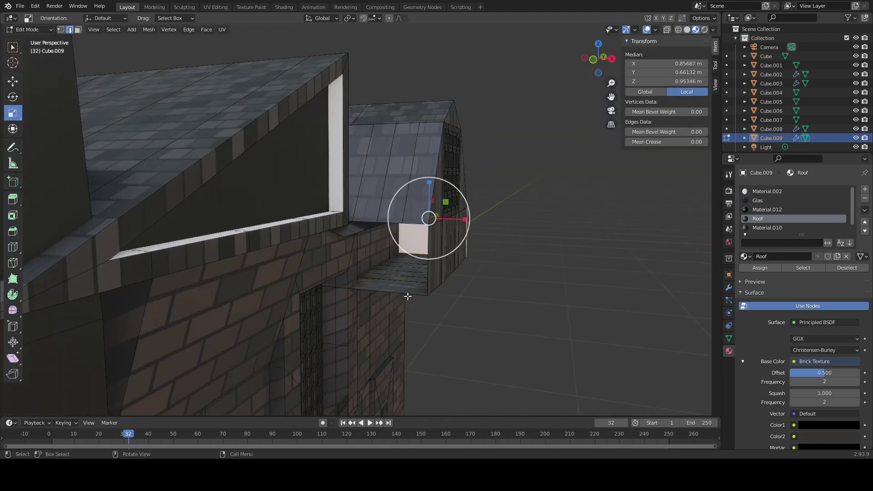
click(426, 282)
shift+click(426, 282)
shift+click(417, 278)
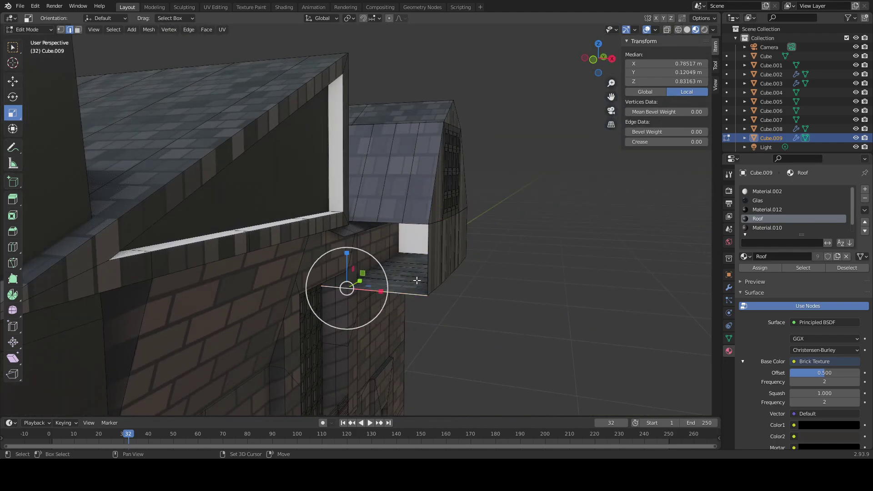
shift+click(426, 278)
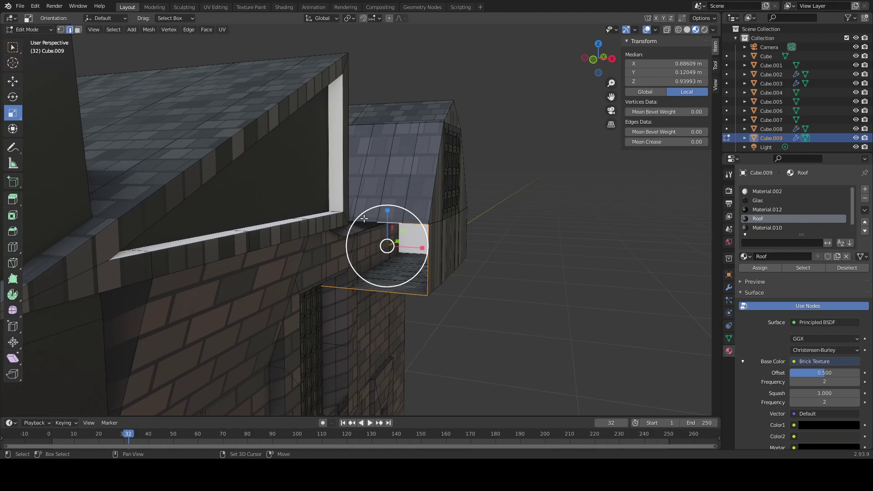
key(w)
scroll(374, 231, up, 3)
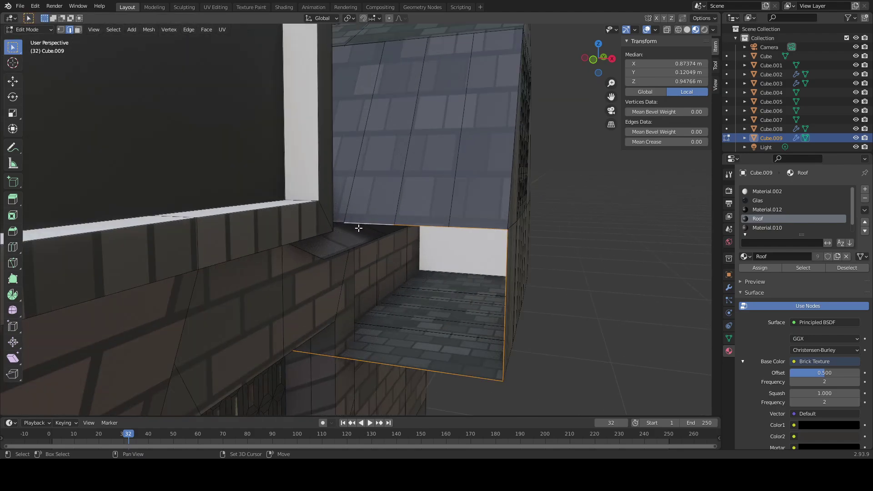
middle_drag(359, 227, 338, 228)
Step: Try to fill the negative-Y side opening with a face using different selections of its surrounding edges
key(f)
scroll(385, 257, down, 3)
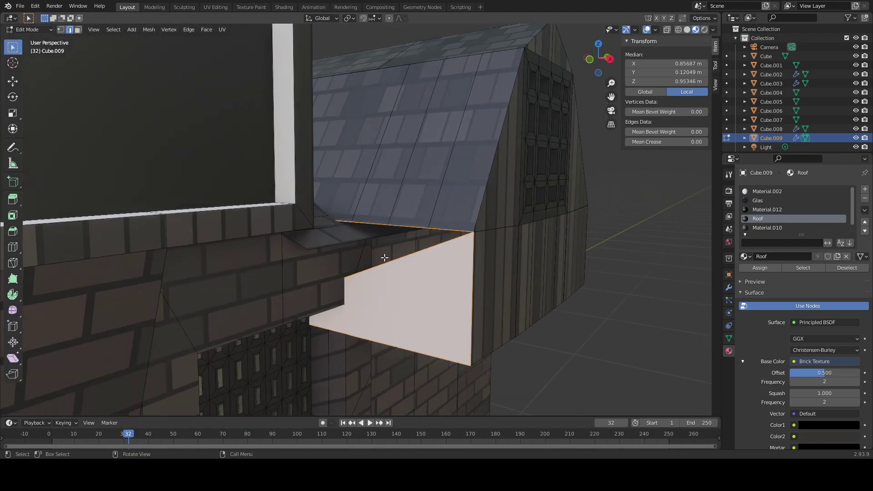
key(ctrl+z)
scroll(388, 260, up, 4)
shift+middle_drag(392, 263, 364, 183)
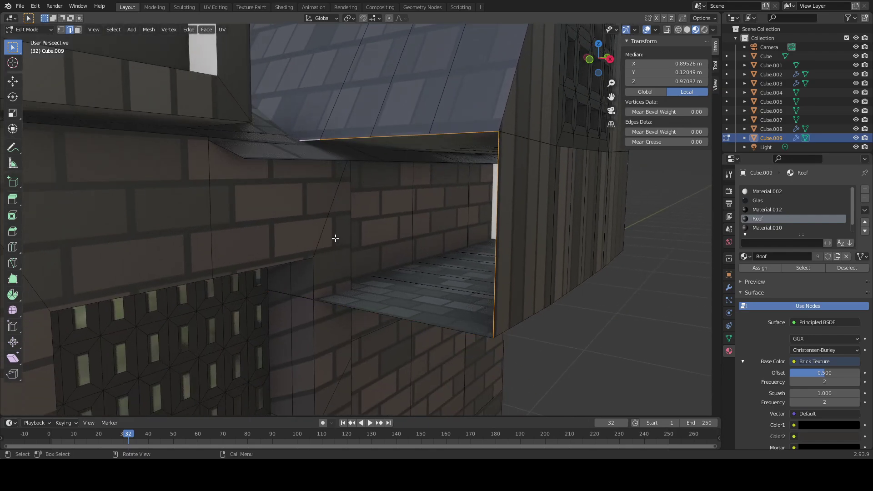
key(f)
key(ctrl+z)
middle_drag(331, 278, 369, 264)
key(f)
key(ctrl+z)
scroll(335, 233, up, 4)
shift+middle_drag(335, 233, 350, 326)
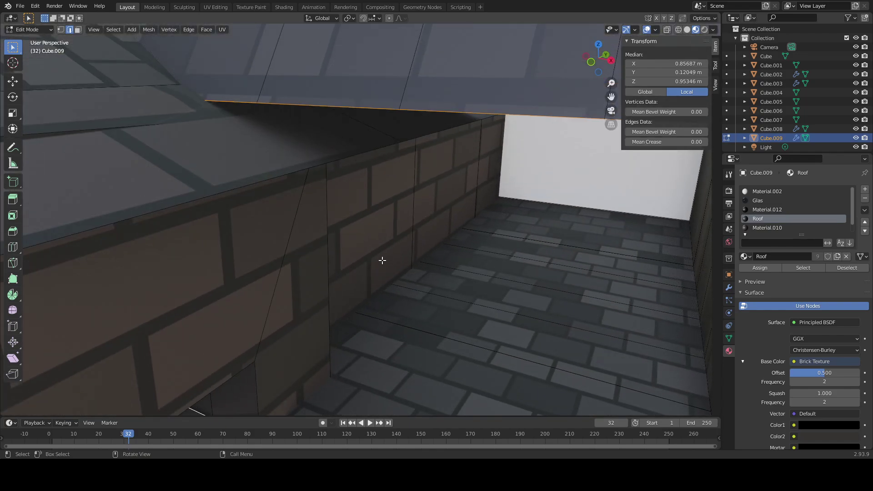
scroll(382, 260, down, 3)
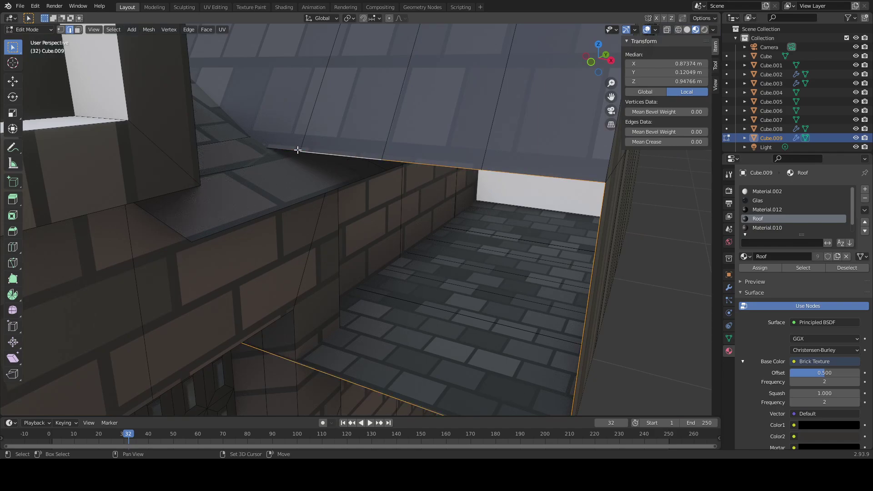
key(f)
middle_drag(340, 220, 236, 293)
key(ctrl+z)
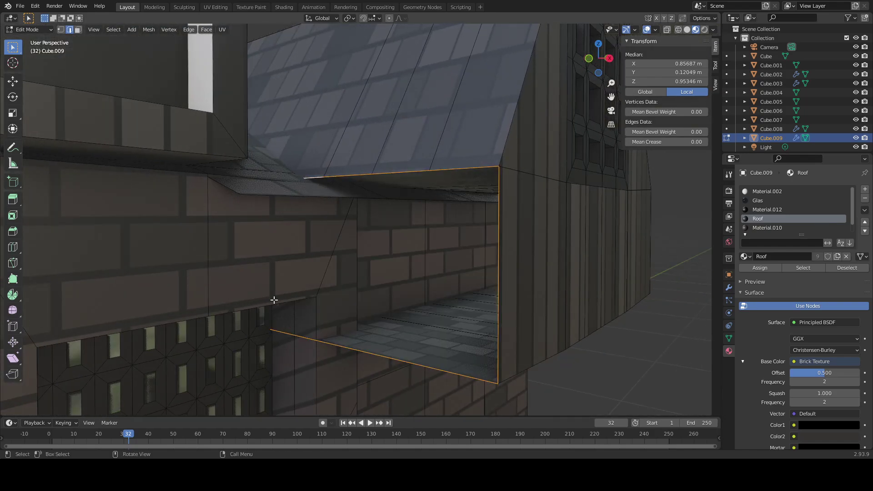
Step: Fill the negative-Y side opening beneath the front dormer's roof with a face and clear the selection
scroll(298, 304, down, 4)
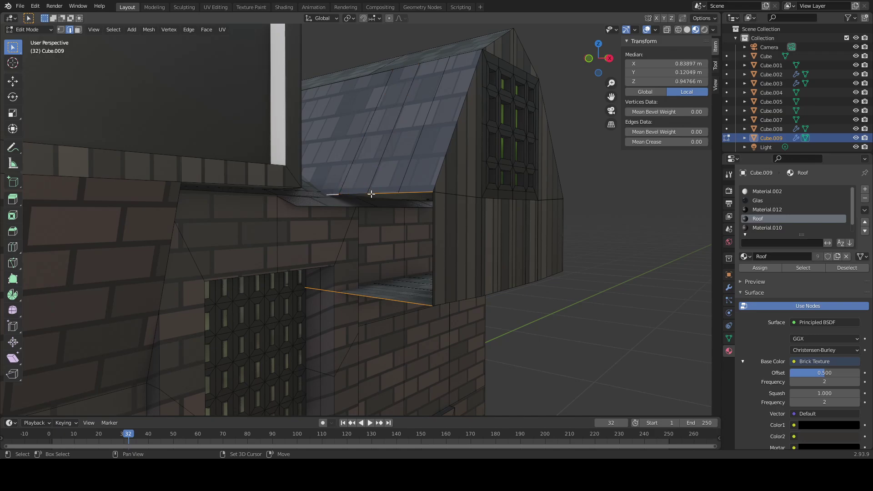
key(f)
middle_drag(391, 247, 428, 266)
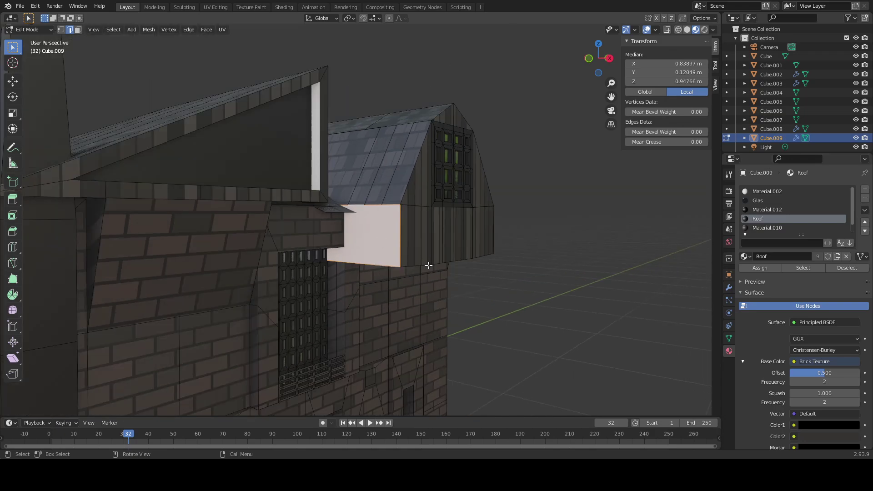
click(504, 268)
Step: Assign the Roof material to the new face on the dormer's negative-Y side and deselect it
middle_drag(504, 268, 472, 277)
middle_drag(404, 273, 457, 268)
key(3)
click(369, 231)
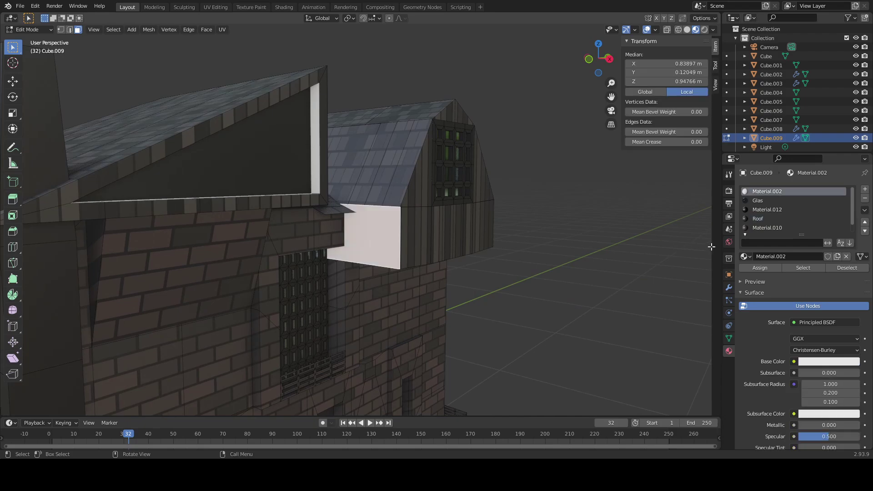
click(758, 219)
click(759, 268)
click(575, 262)
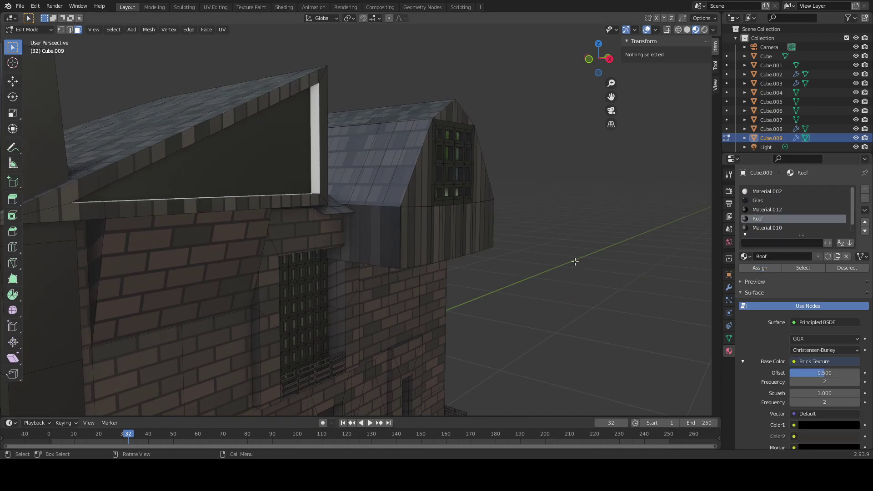
Step: Assign the Roof material to the white face on the dormer's positive-Y side and deselect it
middle_drag(575, 262, 424, 232)
scroll(438, 255, down, 5)
click(424, 231)
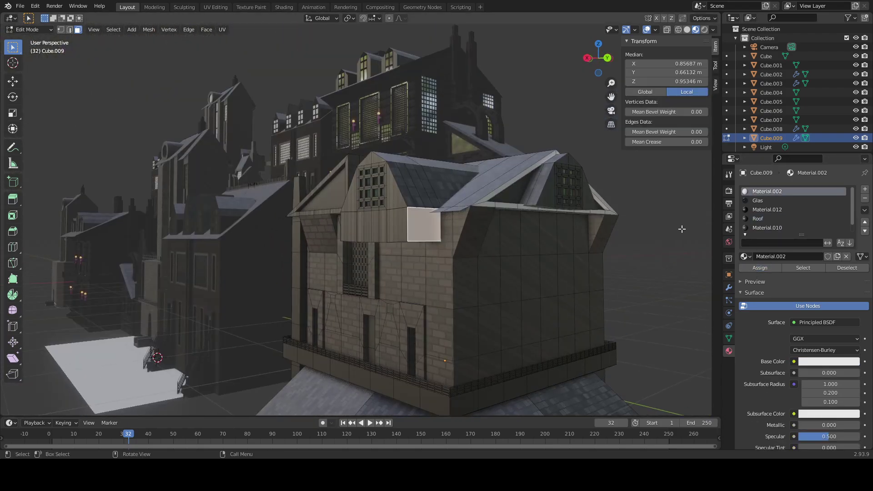
click(757, 219)
click(759, 268)
click(641, 268)
Step: Return to object mode, deselect the building and inspect its dormers and front facade
scroll(480, 277, down, 5)
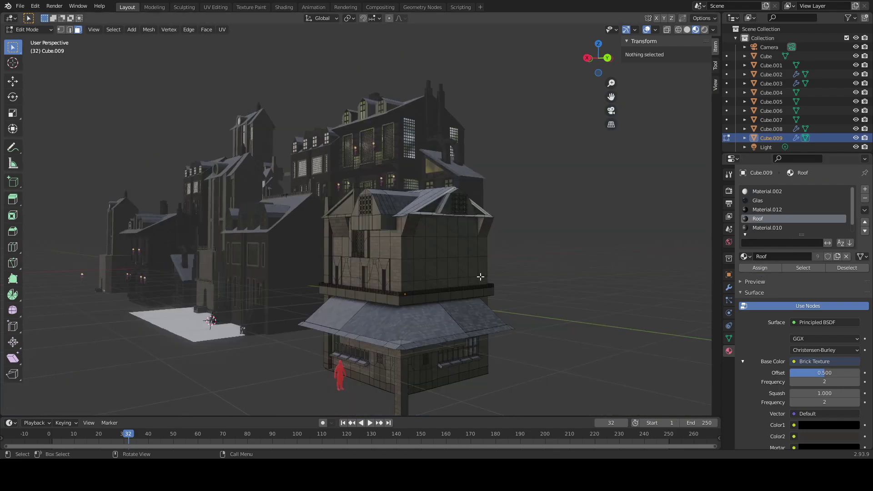
mouse_move(480, 277)
middle_down()
mouse_move(507, 249)
mouse_move(552, 291)
mouse_move(471, 269)
middle_up()
key(Tab)
scroll(545, 289, down, 5)
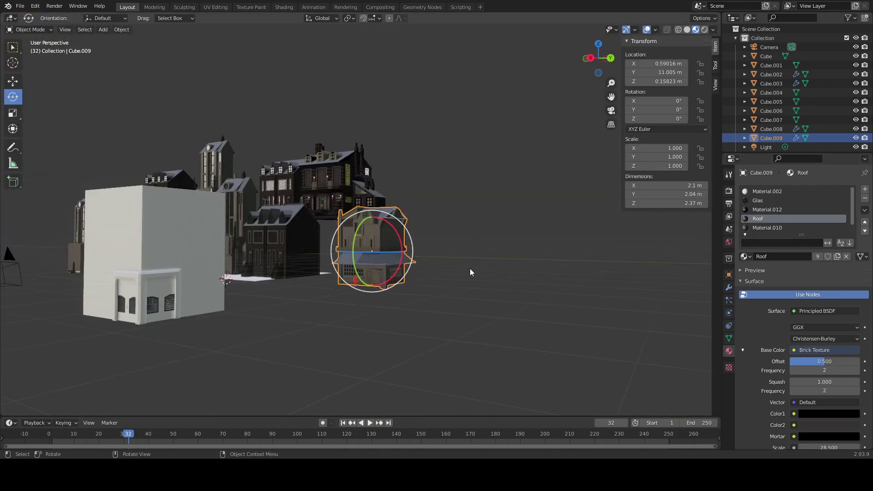
click(470, 269)
scroll(443, 301, up, 5)
middle_drag(444, 301, 450, 234)
scroll(448, 300, up, 3)
scroll(450, 233, up, 4)
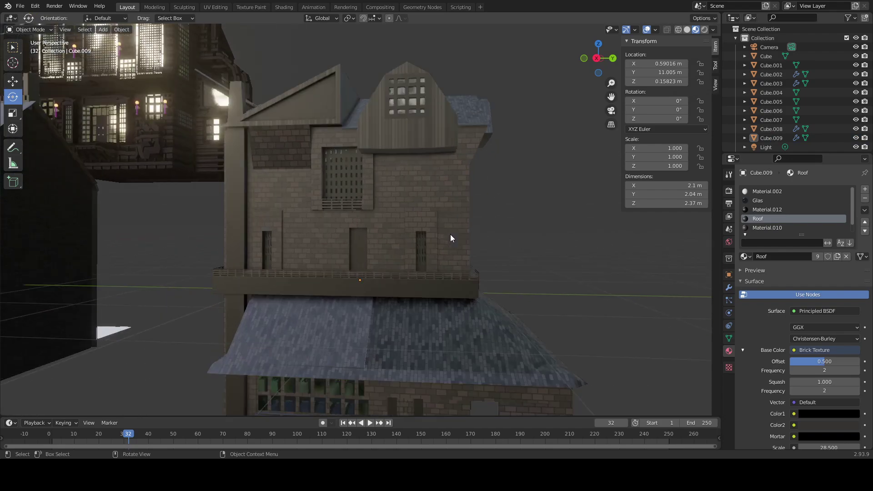
Step: Reopen the building for mesh editing and select all the edges along the front dormer's lower front edge
click(432, 136)
key(Tab)
scroll(430, 170, up, 1)
middle_drag(430, 170, 395, 199)
click(368, 111)
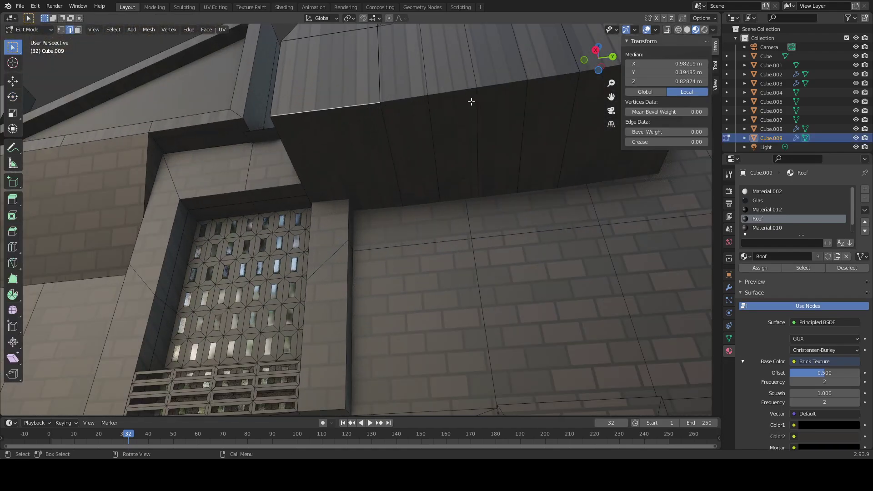
shift+middle_drag(472, 100, 375, 194)
ctrl+click(534, 132)
middle_drag(534, 131, 421, 175)
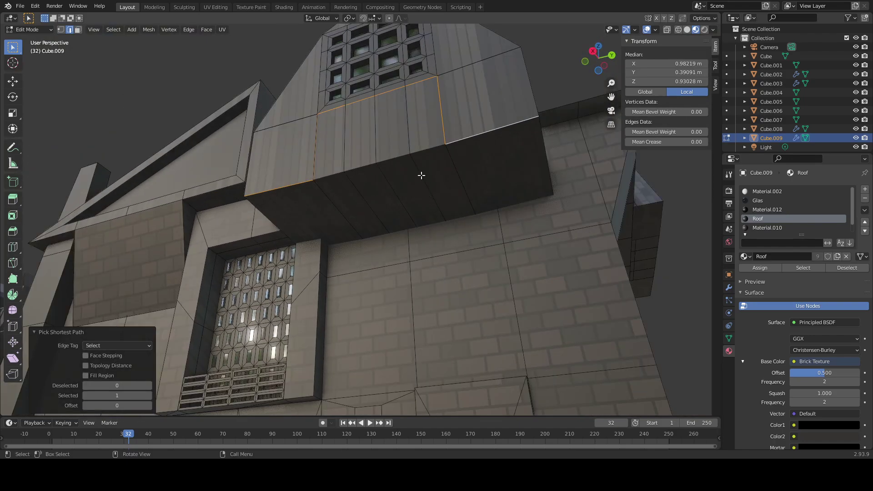
click(395, 154)
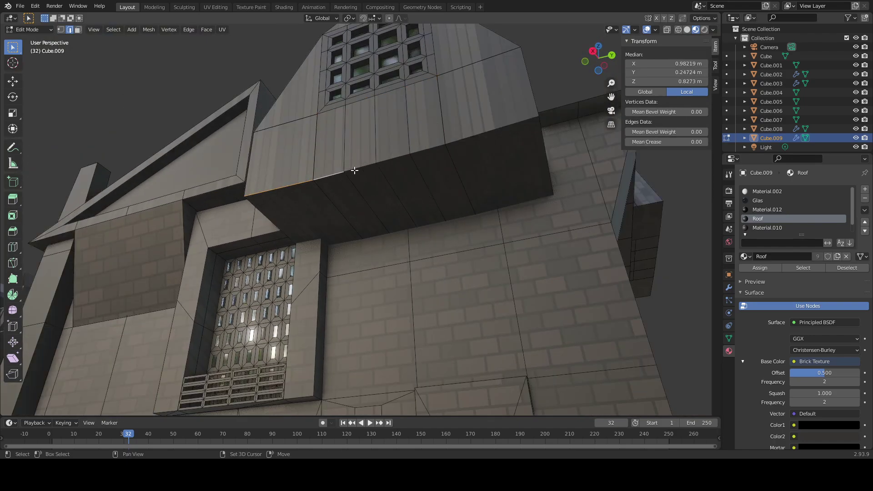
ctrl+click(413, 155)
ctrl+click(484, 141)
middle_drag(484, 141, 413, 154)
key(g)
key(x)
key(Escape)
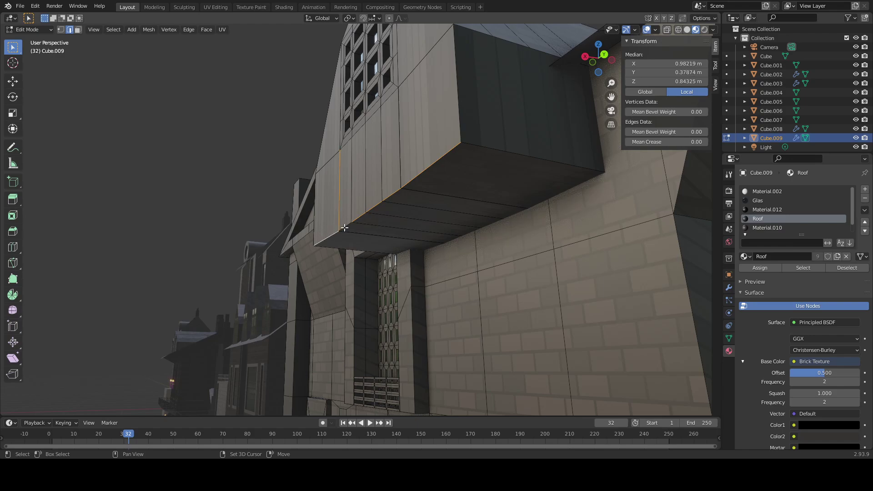
Step: Move the dormer's lower front edge about 0.059 m along negative X, scale it narrower along Y and deselect it
middle_drag(364, 230, 462, 261)
key(g)
key(x)
click(388, 244)
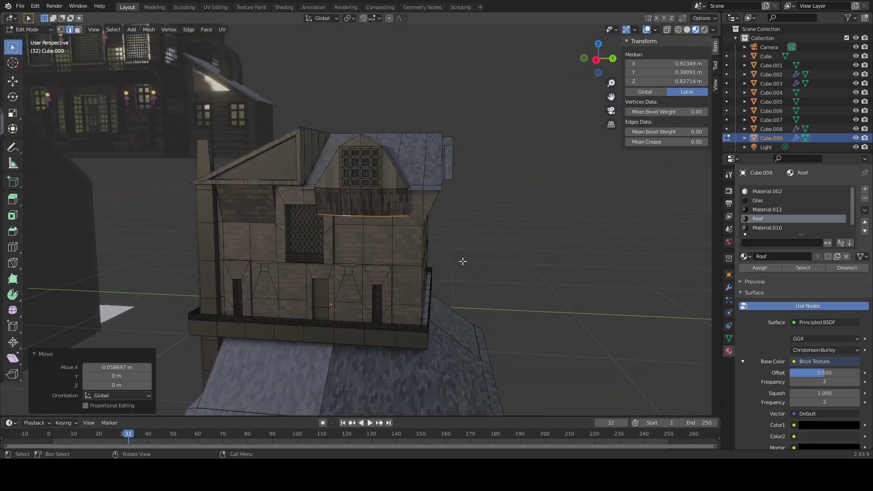
click(13, 113)
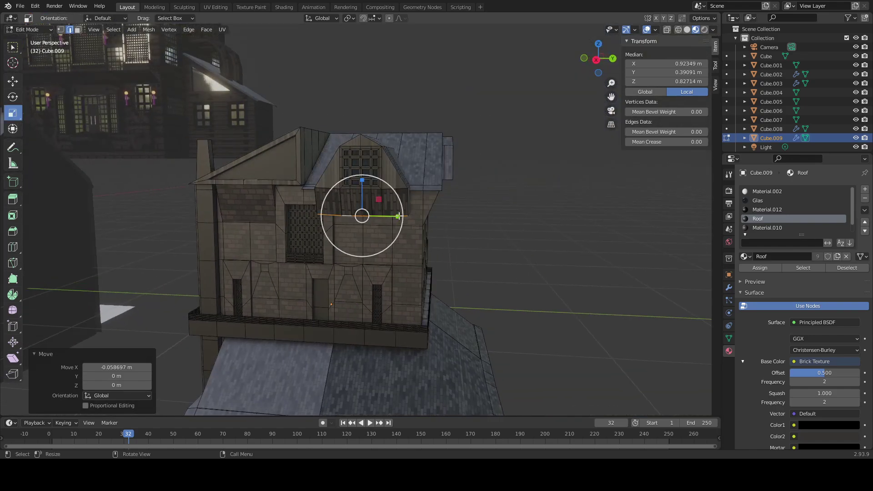
drag(399, 216, 383, 217)
click(495, 218)
scroll(473, 226, up, 4)
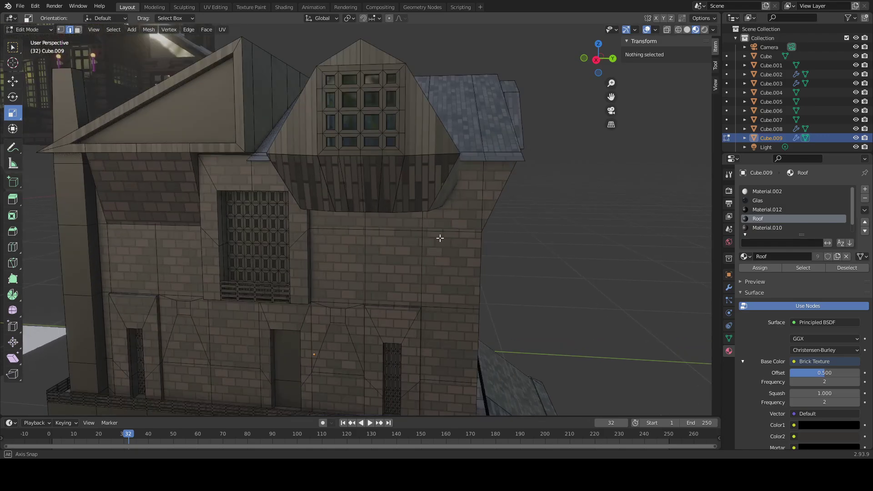
middle_drag(438, 238, 428, 217)
click(429, 253)
middle_drag(428, 252, 444, 244)
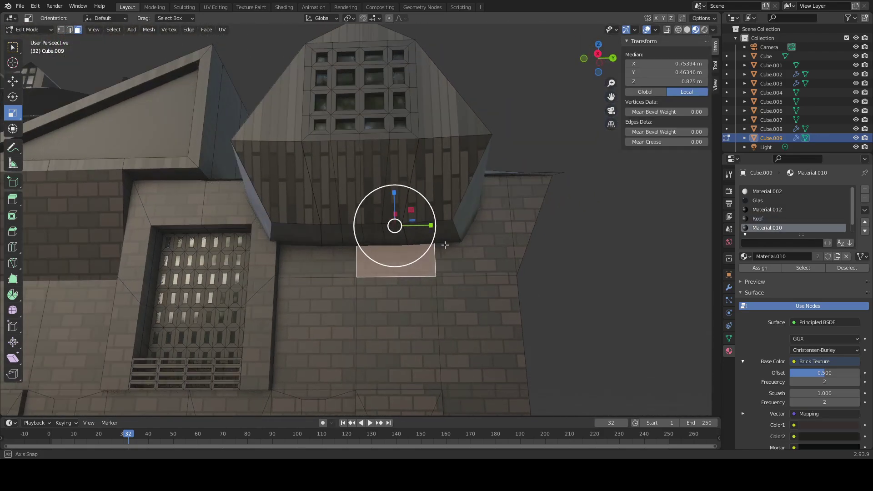
key(2)
click(412, 268)
shift+click(329, 283)
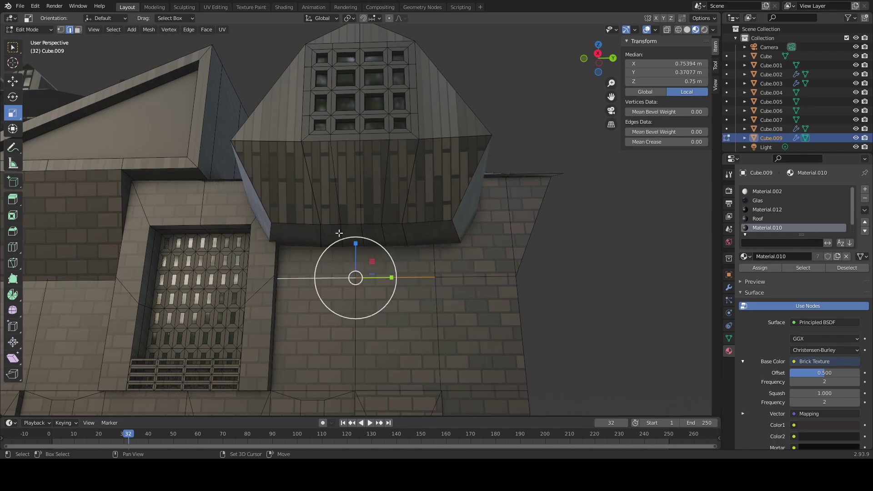
ctrl+click(427, 220)
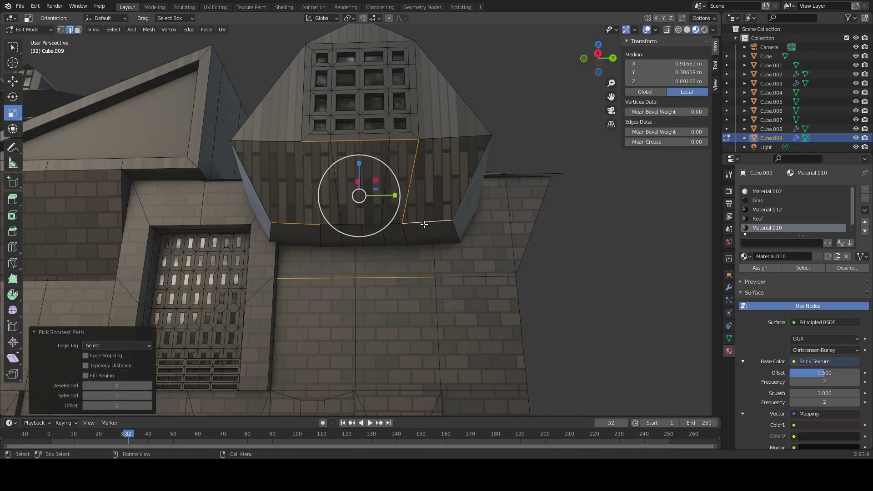
key(ctrl+z)
shift+click(410, 223)
scroll(385, 232, up, 3)
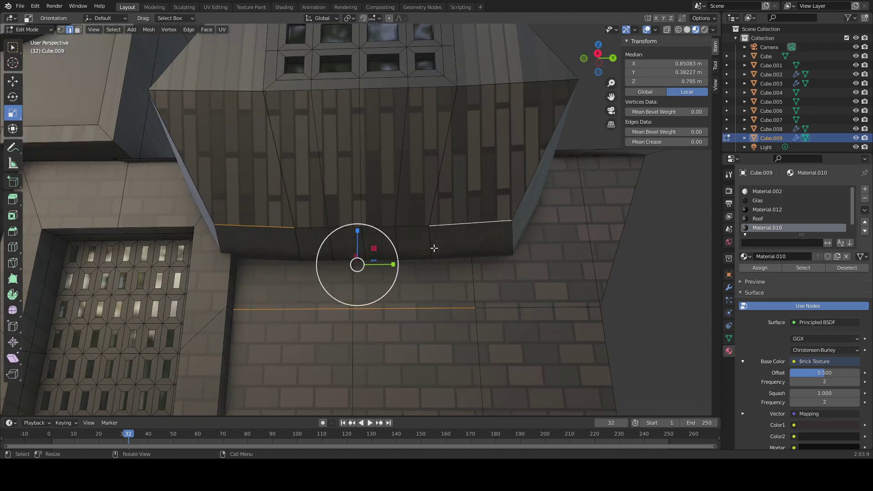
scroll(577, 293, down, 2)
click(581, 293)
scroll(487, 248, down, 3)
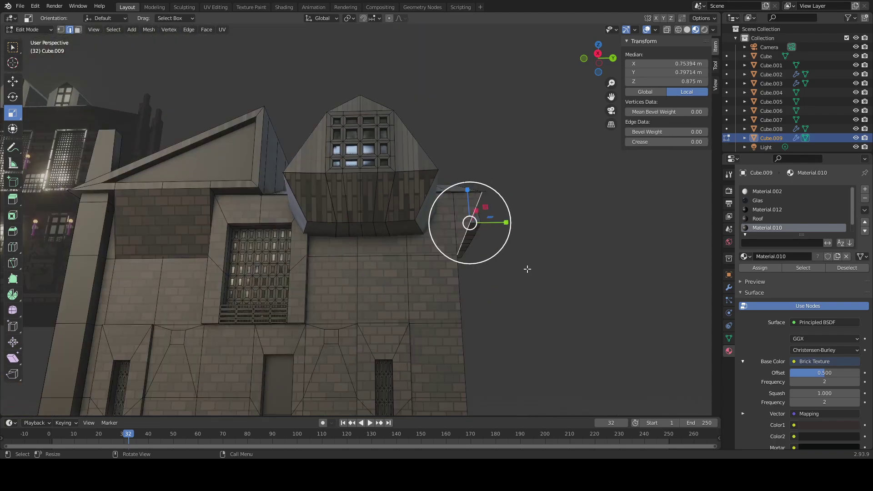
click(526, 269)
Step: Return to object mode and inspect the tapered front dormer on the building's facade
scroll(523, 280, down, 4)
key(Tab)
middle_drag(503, 285, 514, 300)
click(514, 299)
scroll(515, 300, down, 4)
middle_drag(448, 303, 400, 185)
scroll(461, 324, up, 7)
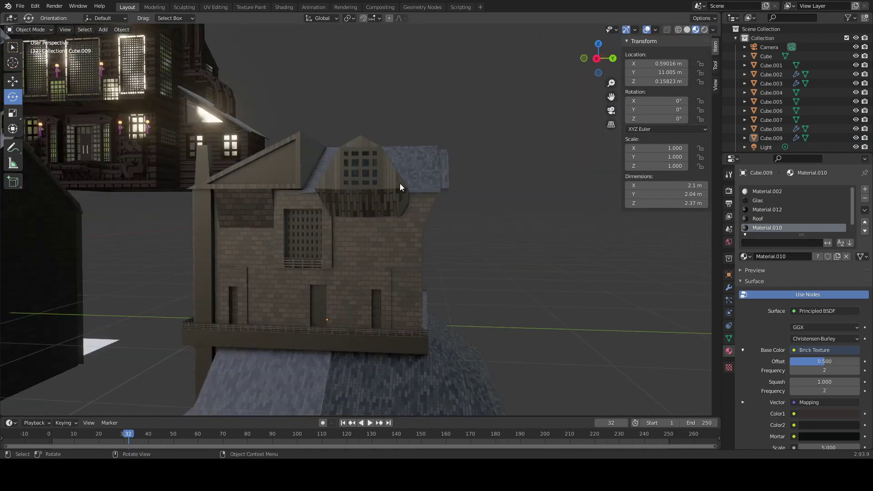
Step: Reopen the building's mesh, select all faces of the front dormer's lowered section and assign them Material.012
key(Tab)
scroll(404, 230, up, 3)
scroll(405, 231, up, 2)
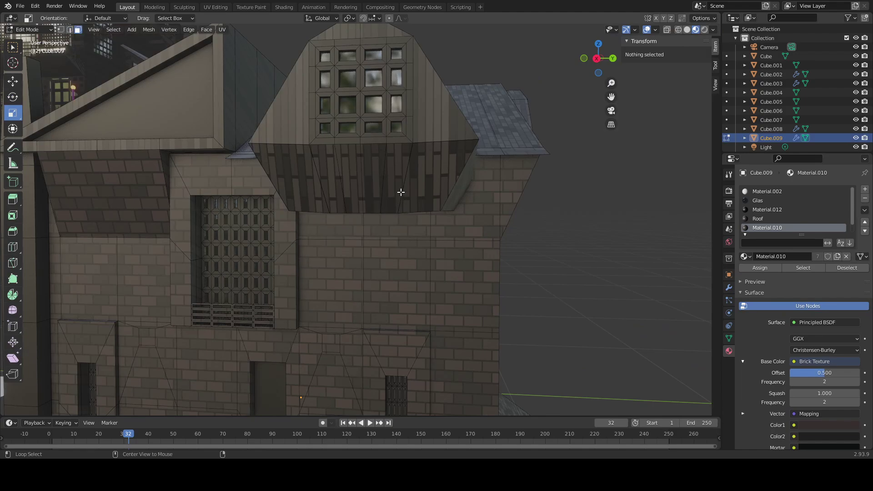
middle_drag(457, 201, 426, 198)
click(478, 189)
shift+click(421, 182)
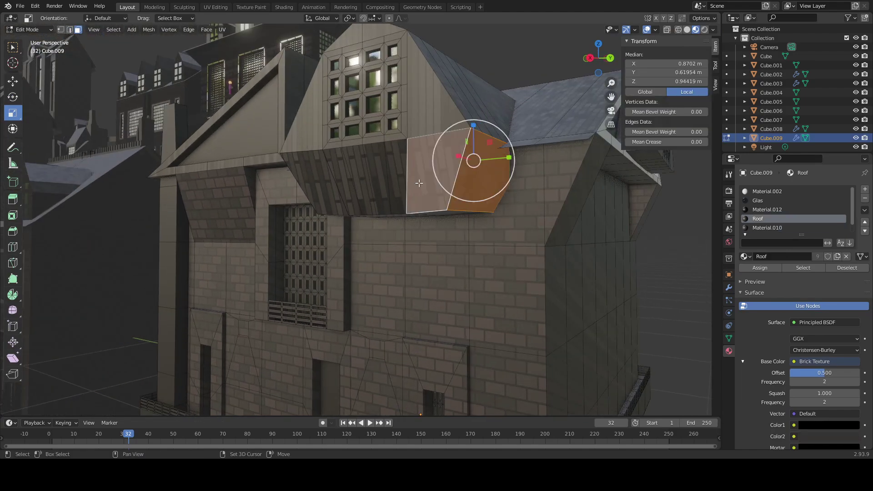
shift+click(394, 185)
shift+click(366, 186)
shift+click(344, 182)
shift+click(374, 167)
shift+click(311, 178)
middle_drag(311, 178, 390, 186)
shift+click(213, 179)
shift+click(240, 178)
shift+click(213, 177)
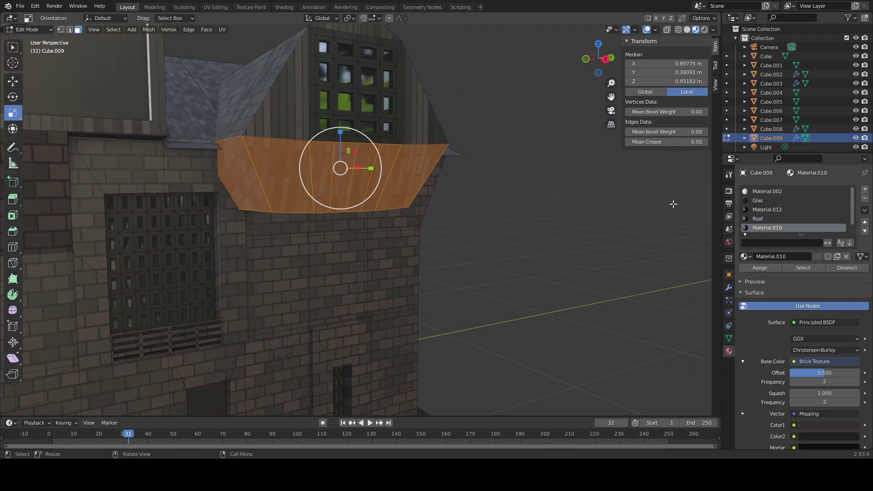
click(753, 210)
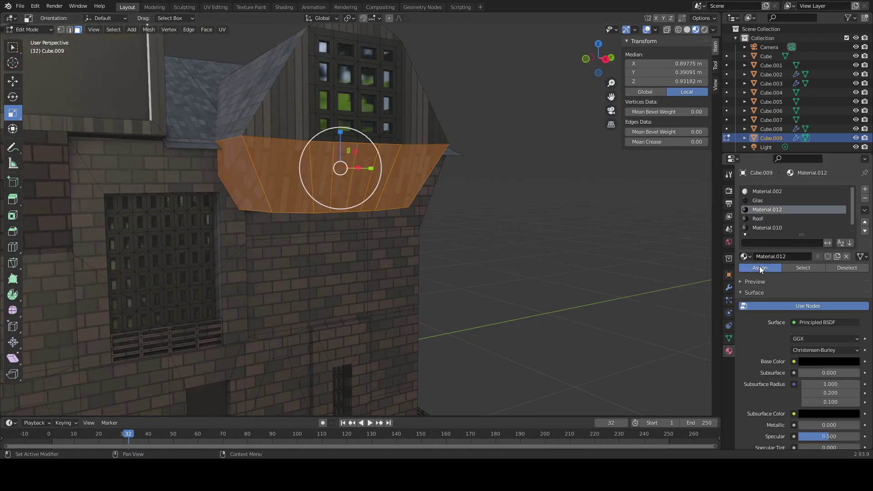
click(518, 261)
Step: Extrude the gable-end dormer's underside faces down about 0.11 m and assign the Roof material to them
scroll(515, 260, down, 4)
middle_drag(513, 260, 386, 242)
click(403, 193)
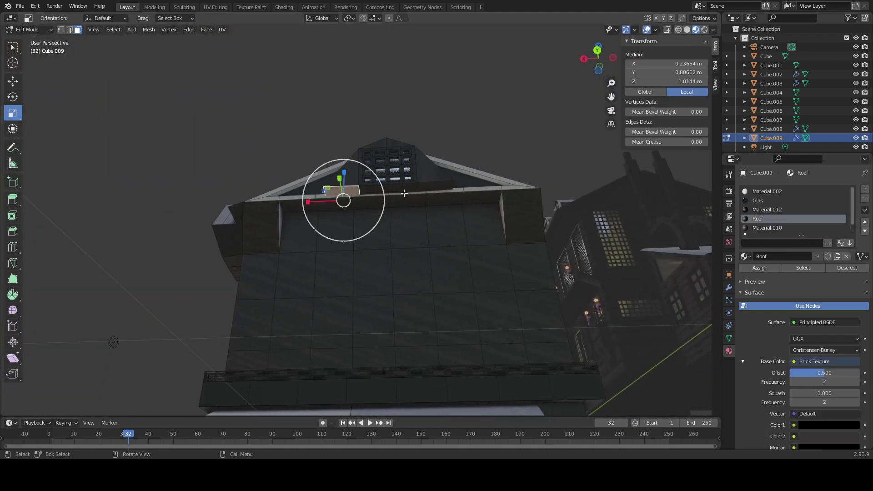
ctrl+click(445, 189)
middle_drag(445, 209, 449, 209)
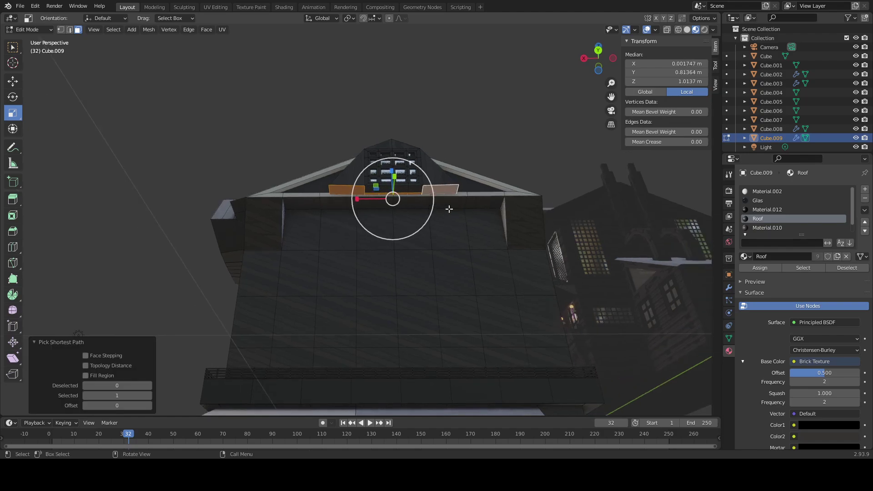
scroll(436, 213, up, 5)
shift+middle_drag(459, 171, 445, 219)
shift+click(482, 199)
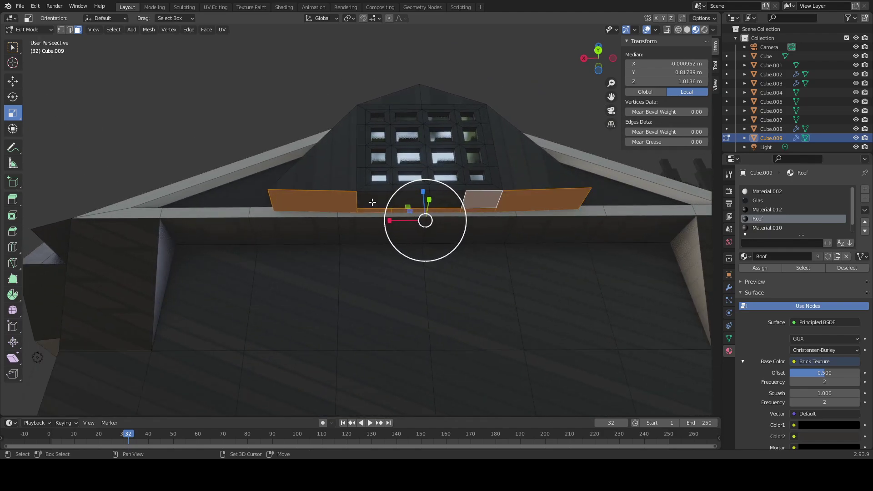
ctrl+click(371, 201)
key(e)
click(448, 275)
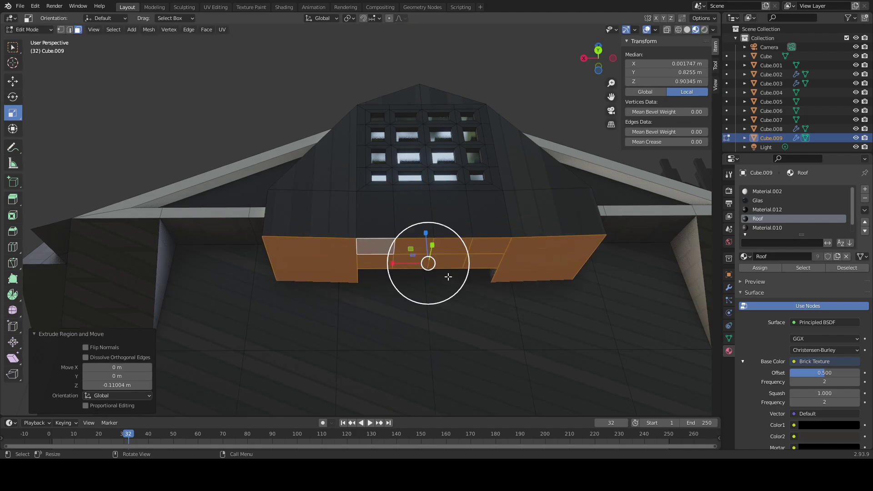
middle_drag(451, 277, 459, 276)
click(756, 272)
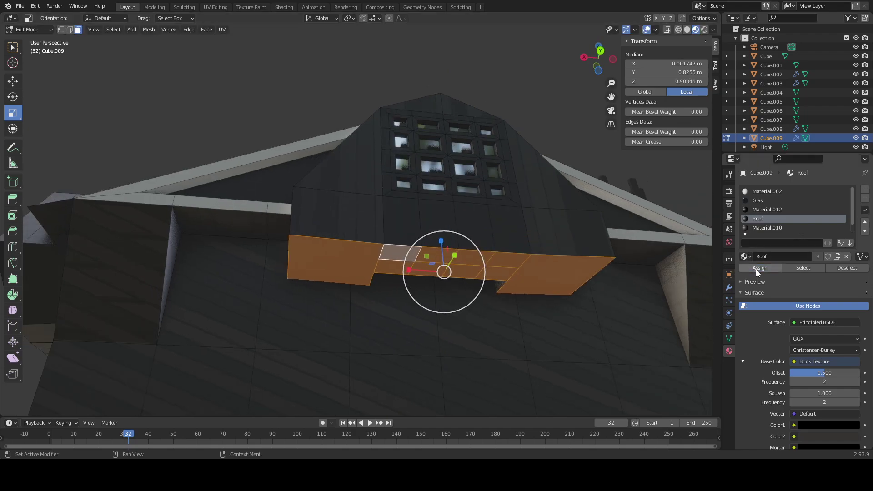
Step: Assign the Roof material to the front and side faces of the gable-end dormer's lowered section, leaving nothing selected
key(space)
click(607, 247)
ctrl+click(326, 232)
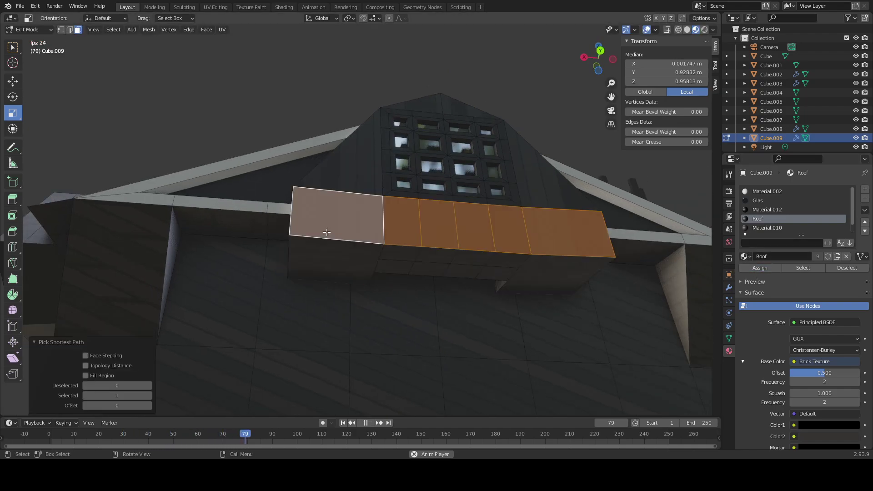
middle_drag(344, 241, 384, 252)
shift+click(382, 254)
shift+click(376, 261)
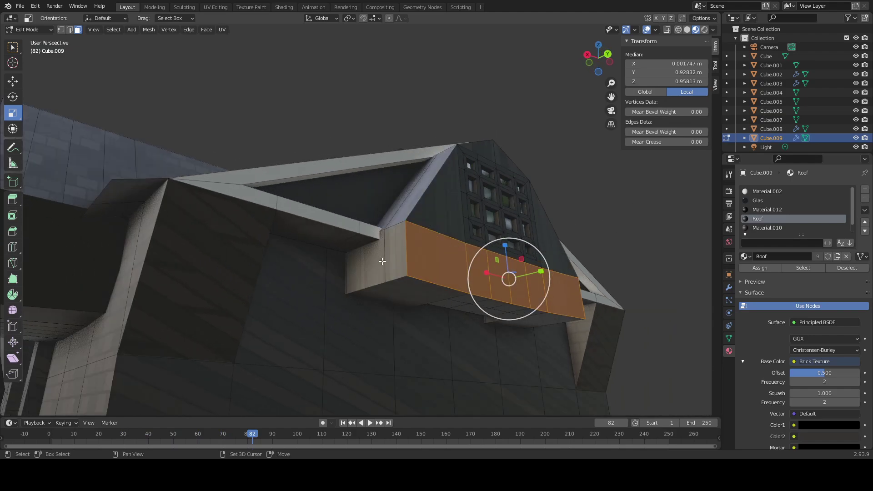
shift+click(394, 256)
shift+click(366, 264)
shift+click(361, 266)
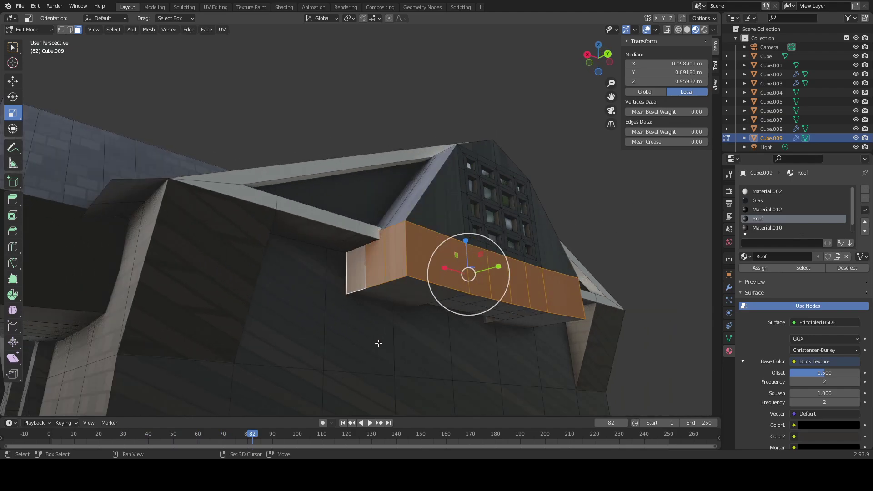
click(346, 425)
middle_drag(542, 323, 442, 331)
shift+click(435, 285)
shift+click(400, 283)
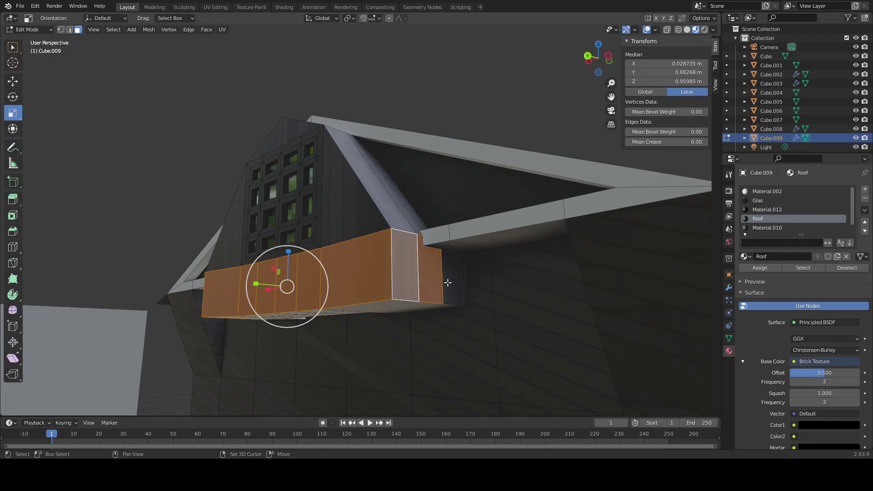
shift+click(448, 283)
click(761, 268)
scroll(471, 293, down, 5)
key(alt+a)
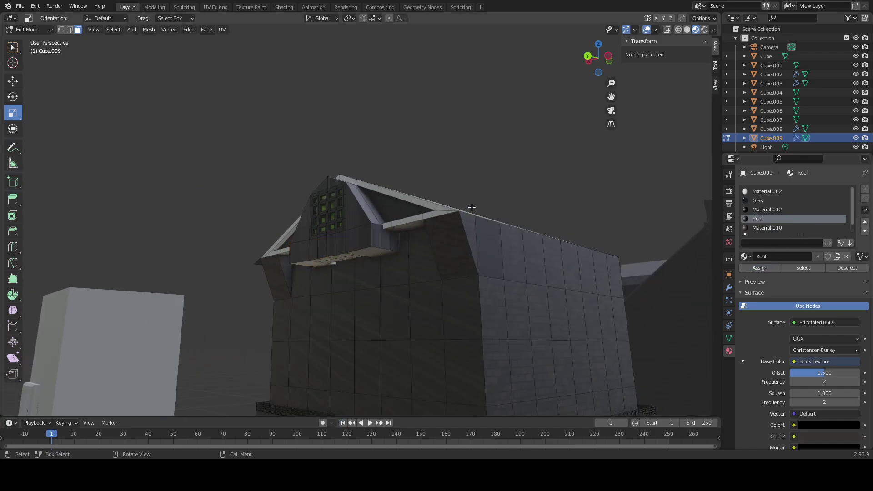
Step: Move the gable-end dormer's lower front edges along Y toward the wall to taper it, and return to object mode
middle_drag(472, 207, 403, 260)
scroll(427, 271, up, 6)
key(2)
middle_drag(488, 291, 481, 309)
click(519, 305)
ctrl+click(401, 301)
key(g)
key(y)
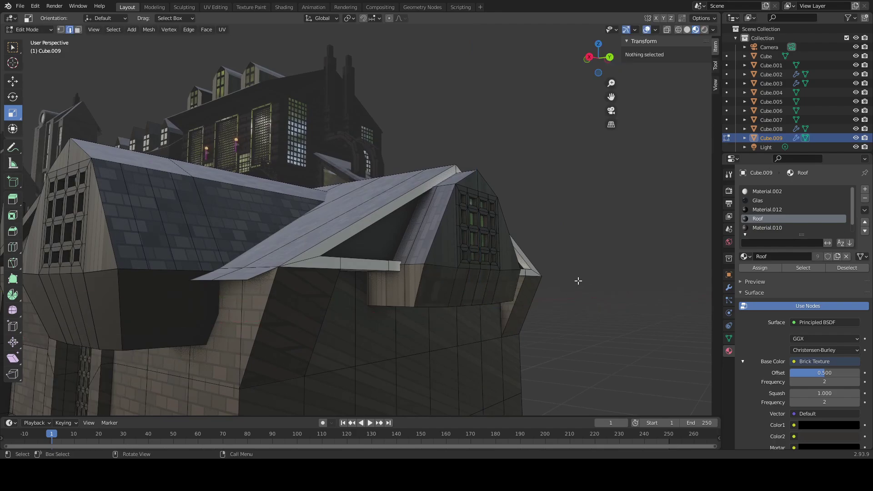
middle_drag(577, 283, 453, 315)
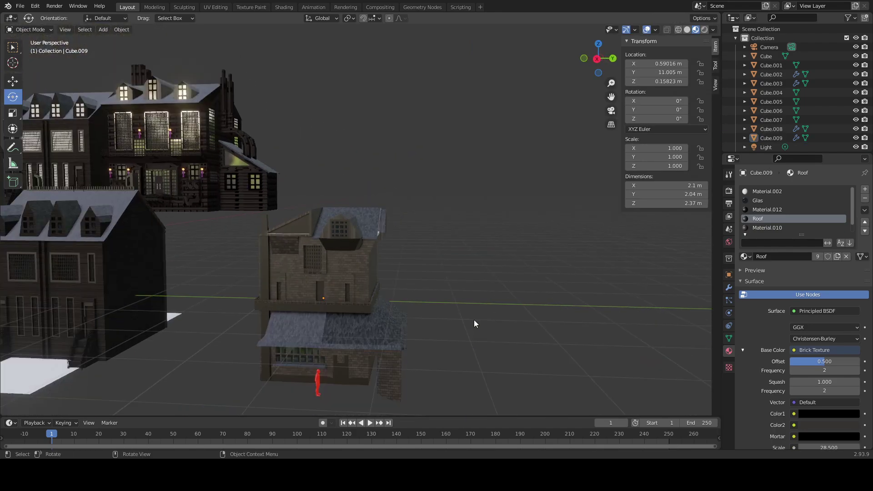
Step: Select the white trim faces around the gable end's roof edge and recess, assign them Material.012 and deselect
middle_drag(474, 323, 393, 345)
scroll(393, 342, up, 4)
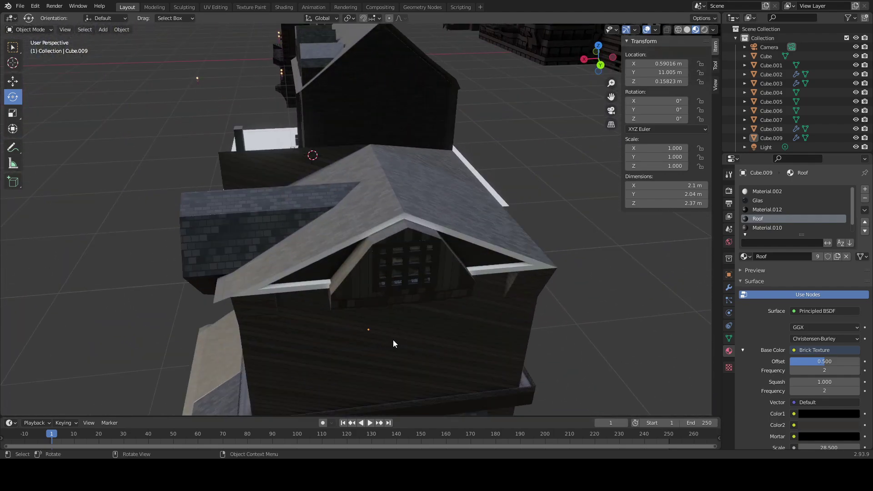
click(318, 282)
key(Tab)
click(317, 282)
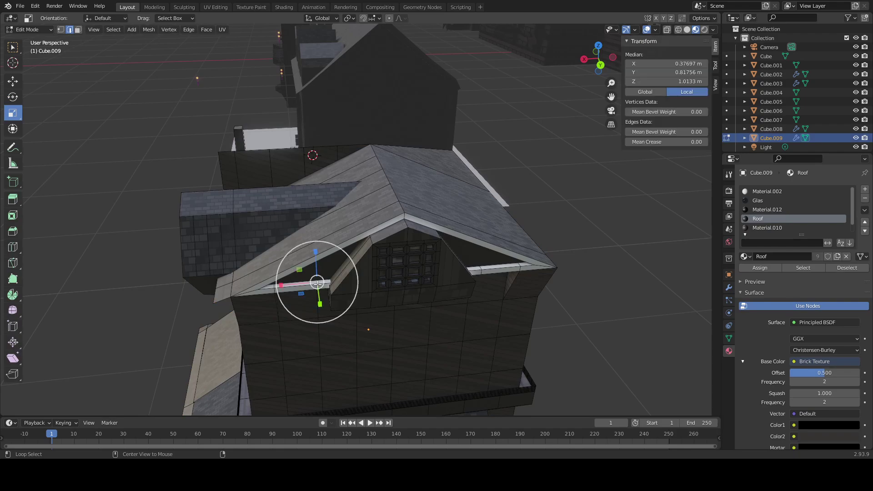
key(3)
alt+click(321, 287)
scroll(323, 289, up, 2)
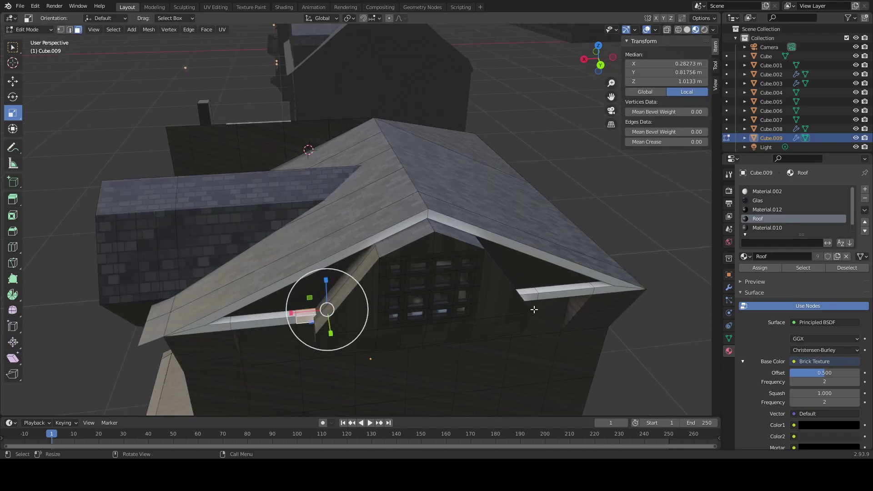
alt+click(535, 300)
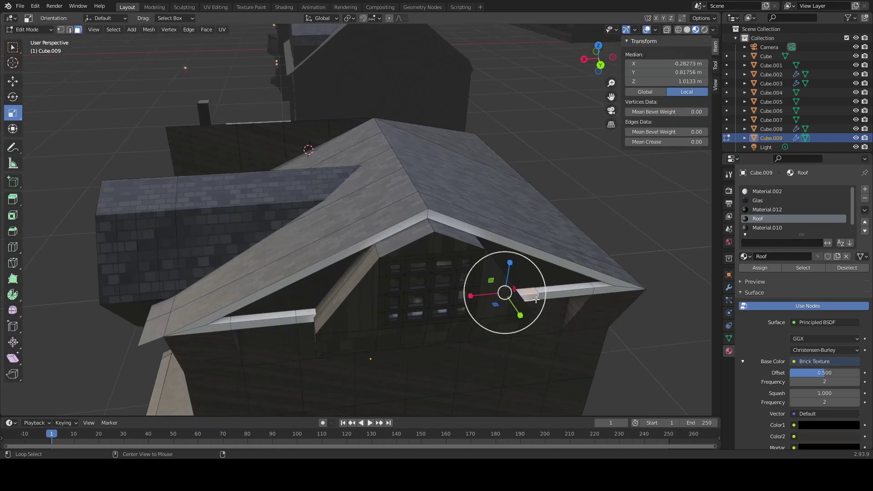
click(596, 293)
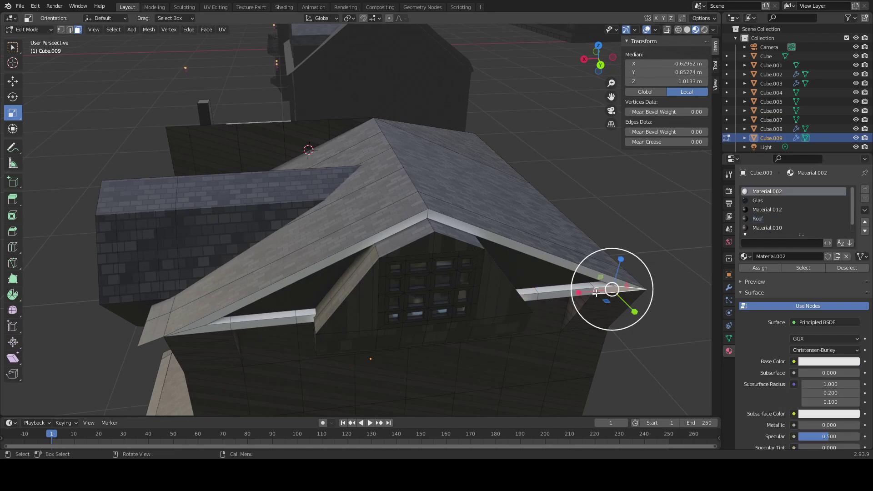
alt+click(428, 216)
alt+click(593, 285)
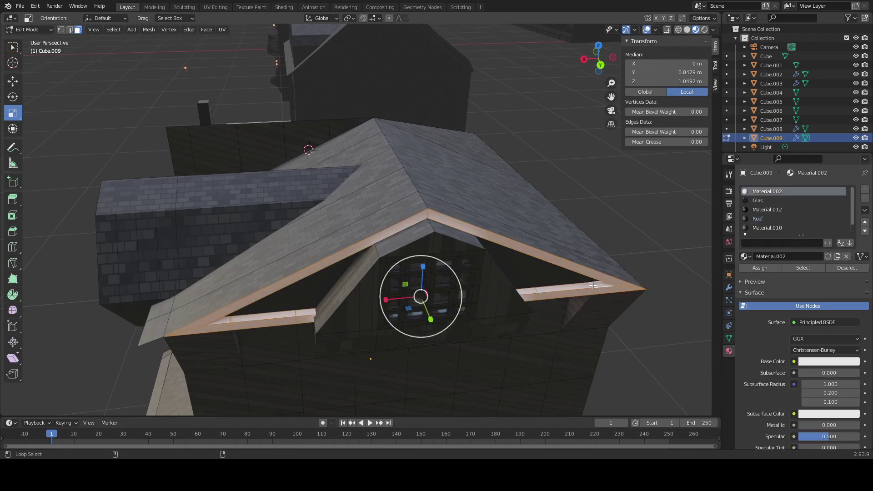
click(759, 268)
key(alt+a)
Step: Assign Material.012 to the white inner trim of the triangular recess in the front gable
middle_drag(439, 304, 510, 300)
scroll(363, 304, down, 3)
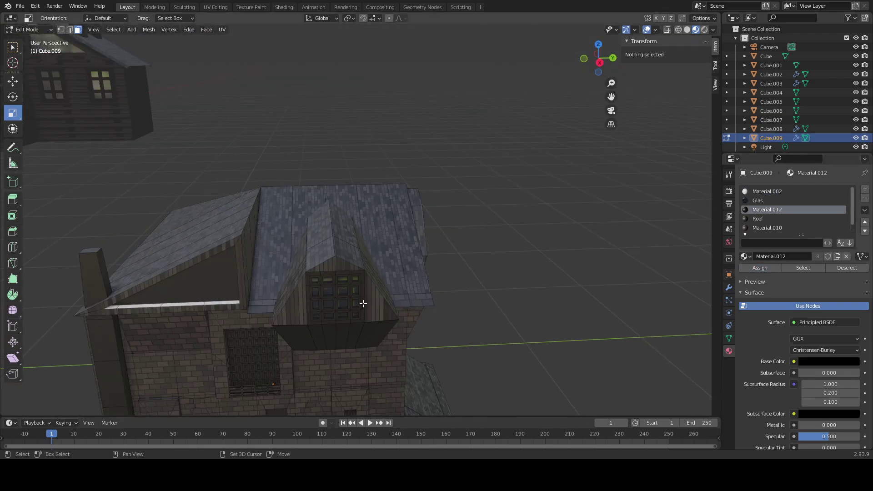
middle_drag(363, 304, 388, 314)
scroll(409, 318, up, 5)
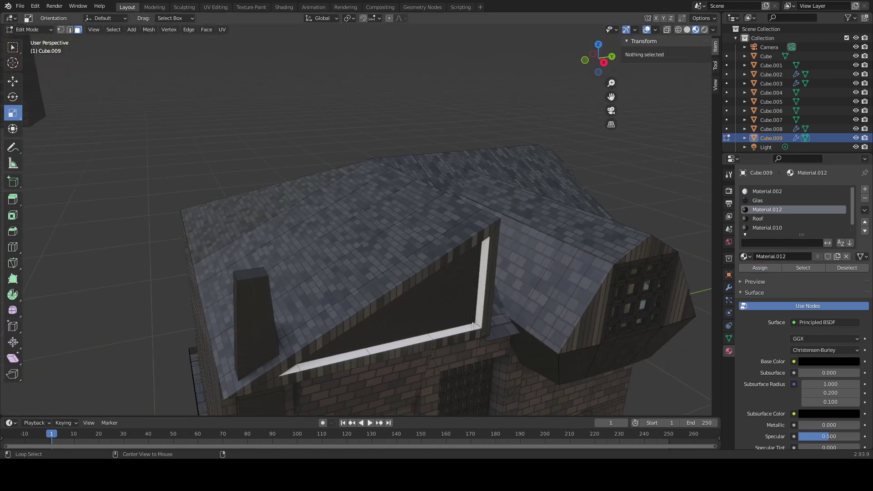
alt+click(473, 325)
click(754, 268)
key(alt+a)
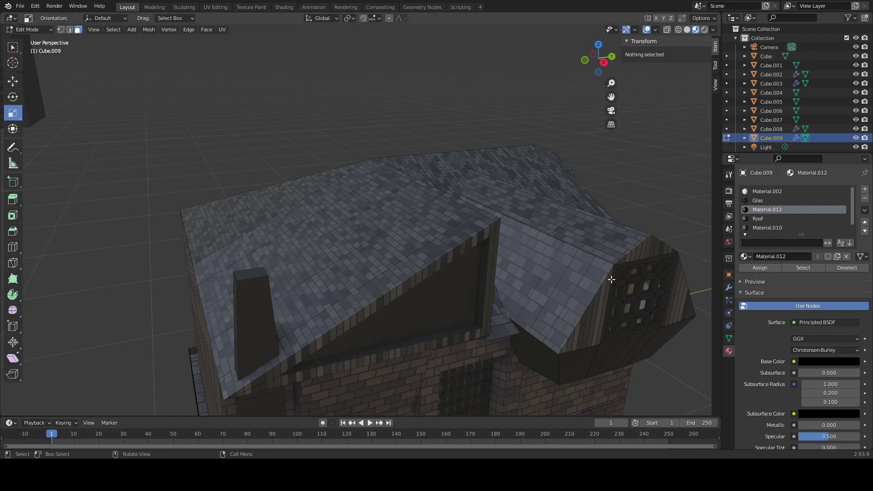
Step: Return to object mode, deselect the building and inspect its finished facade and surroundings
scroll(607, 282, down, 4)
middle_drag(605, 283, 551, 276)
scroll(576, 276, down, 4)
scroll(550, 277, down, 2)
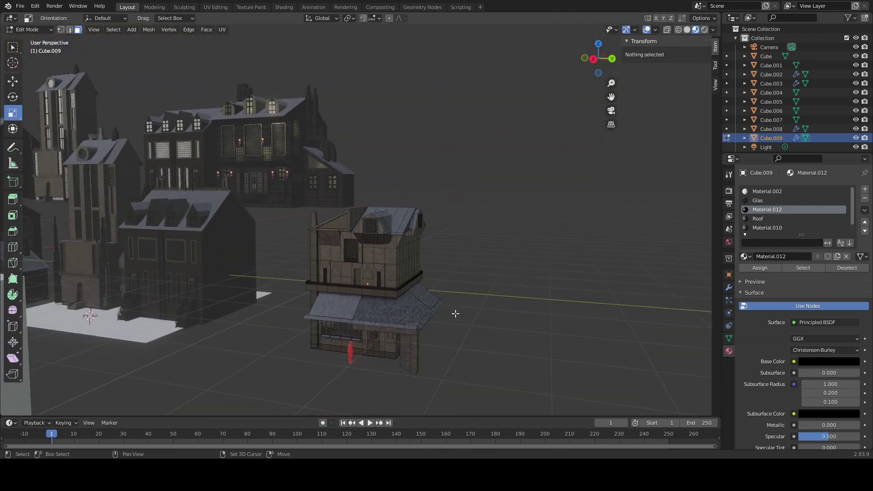
shift+middle_drag(454, 314, 446, 192)
scroll(500, 290, up, 4)
key(Tab)
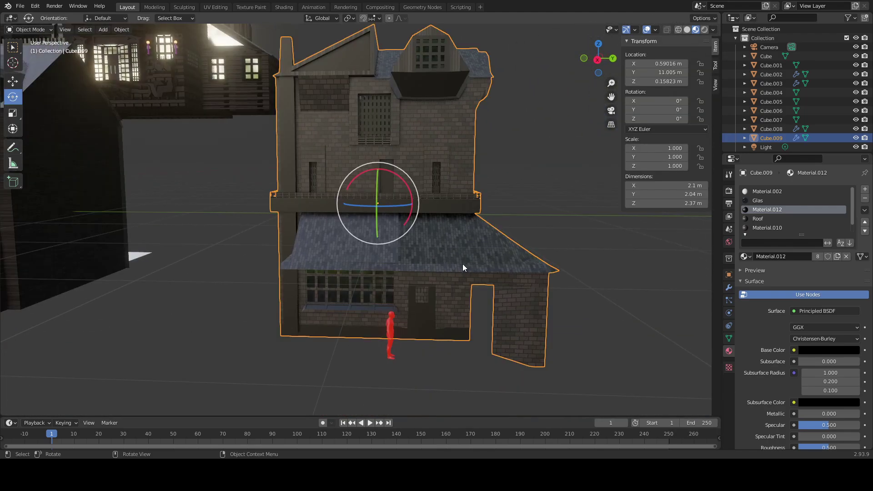
click(608, 239)
middle_drag(607, 239, 461, 284)
middle_drag(352, 272, 350, 248)
Step: Duplicate the building and place the copy about 16.68 m away along negative X
click(403, 261)
scroll(403, 261, down, 3)
scroll(384, 268, down, 4)
key(shift+d)
key(x)
click(391, 241)
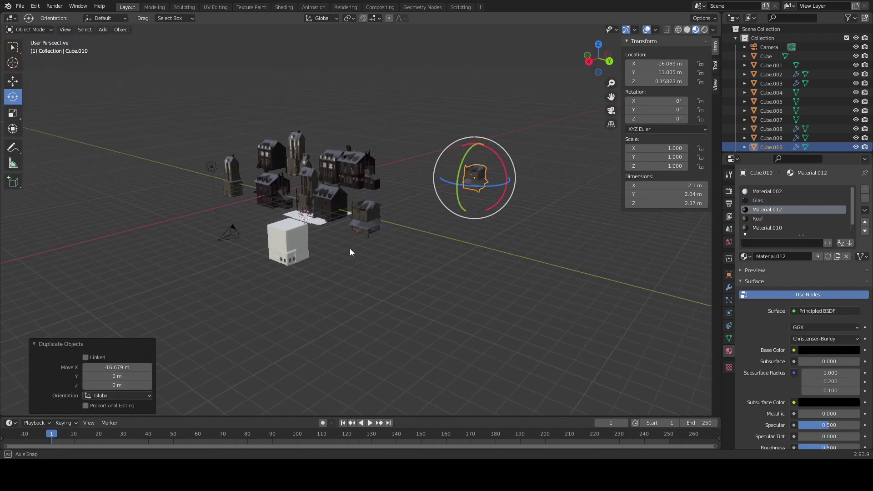
Step: Move the duplicate building back about 12.22 m along X and raise it about 2.41 m
middle_drag(427, 256, 386, 254)
key(g)
key(x)
click(235, 267)
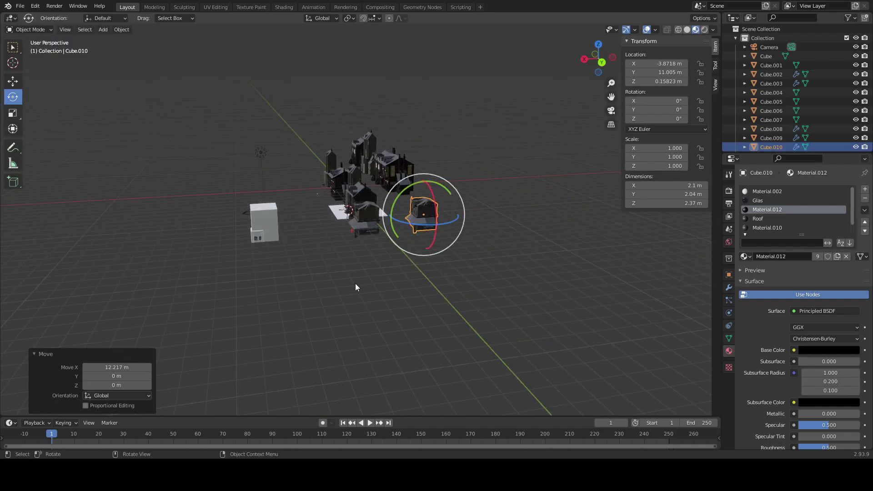
middle_drag(355, 282, 391, 265)
key(g)
key(x)
key(z)
click(397, 236)
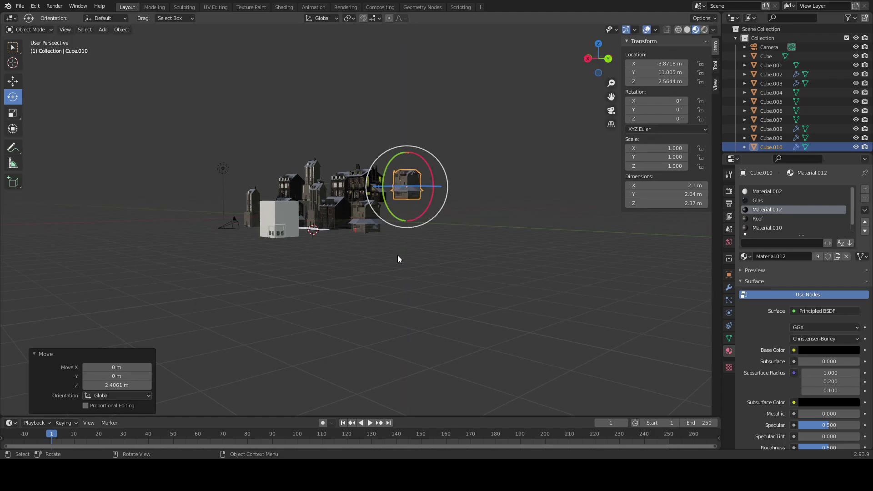
Step: Select the original building and move it along Y toward the neighbouring dark house
click(378, 230)
key(KP_Decimal)
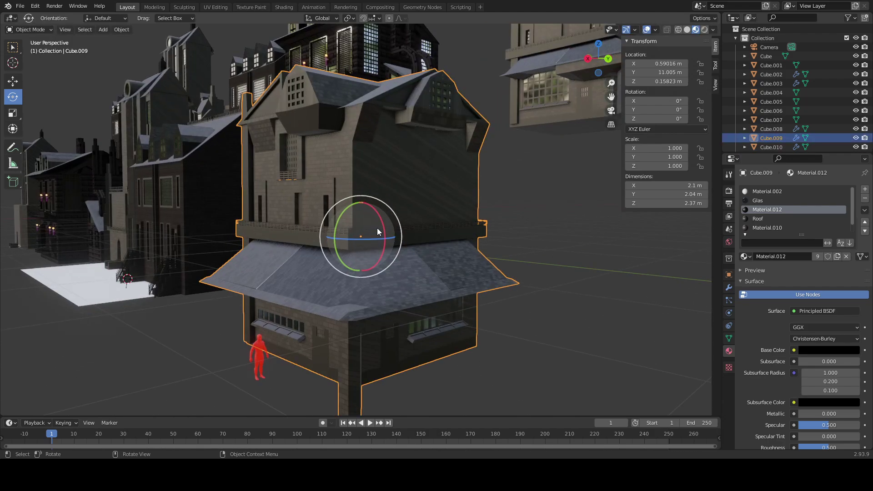
middle_drag(369, 187, 428, 208)
scroll(405, 215, down, 3)
key(g)
key(y)
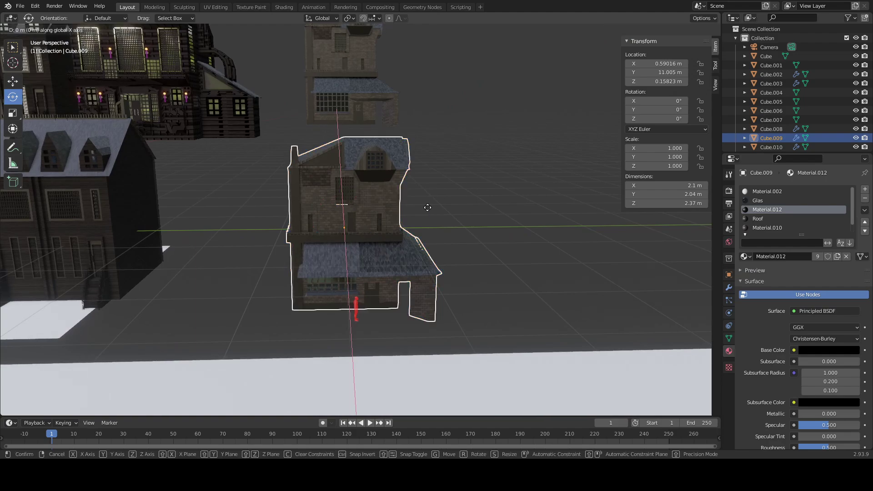
click(323, 197)
middle_drag(323, 197, 386, 264)
Step: Adjust the building against the neighbouring house so it sits at about X 0.003 m and Y 8.417 m
key(g)
key(x)
click(352, 204)
key(g)
click(433, 208)
key(g)
key(x)
click(383, 223)
scroll(364, 272, up, 5)
click(338, 277)
key(g)
key(x)
click(387, 253)
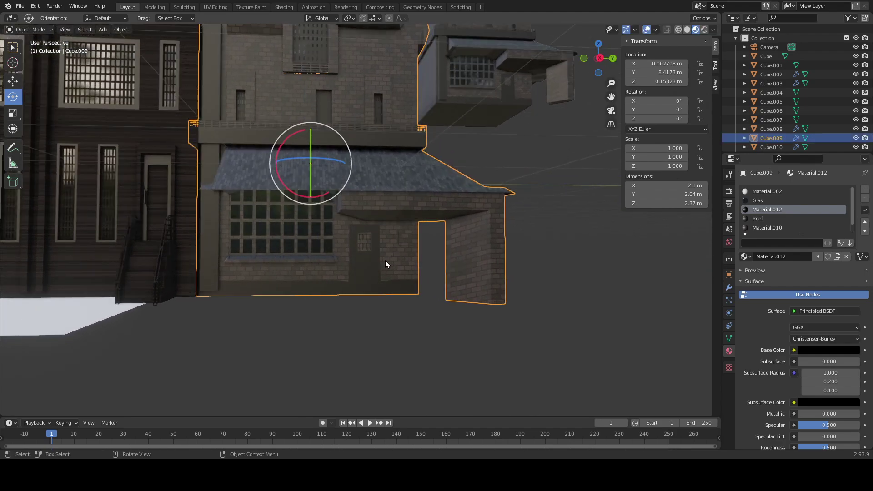
Step: Adjust the bottom face of the building's corner pillar beside the shop window, return to Object Mode and deselect everything
key(Tab)
scroll(225, 263, up, 3)
shift+middle_drag(224, 263, 391, 172)
middle_drag(349, 217, 353, 196)
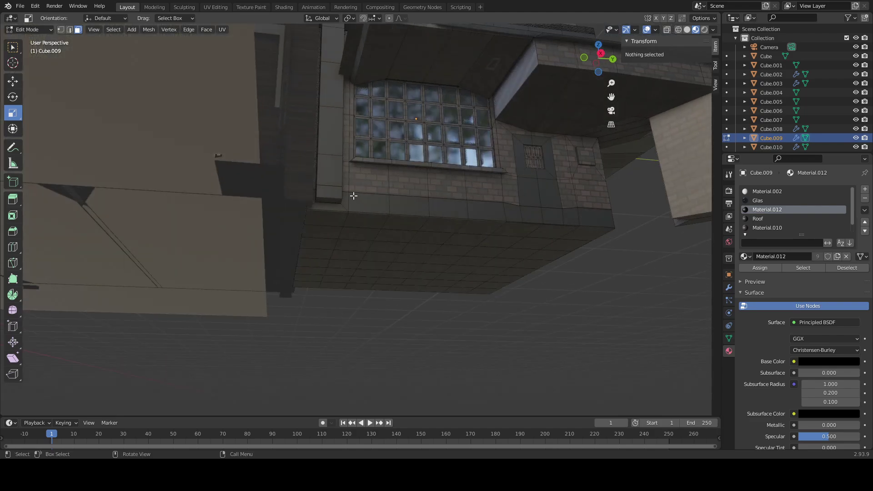
click(337, 203)
key(g)
key(z)
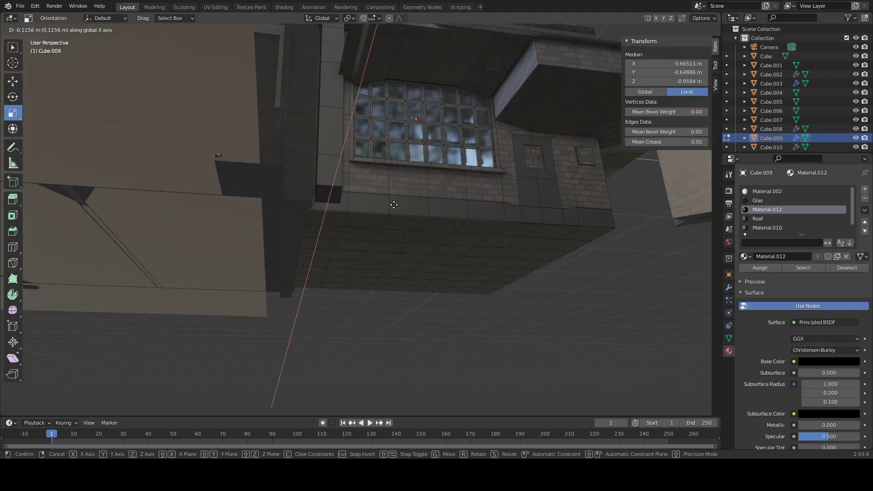
right_click(394, 209)
middle_drag(394, 209, 395, 222)
key(g)
middle_drag(394, 222, 424, 264)
click(394, 231)
click(424, 296)
mouse_move(425, 234)
middle_down()
mouse_move(417, 272)
mouse_move(426, 217)
middle_up()
key(Tab)
key(g)
click(425, 212)
key(alt+a)
Step: Select the white ground plane in front of the houses and give it the existing Material.012
middle_drag(418, 263, 249, 262)
click(249, 261)
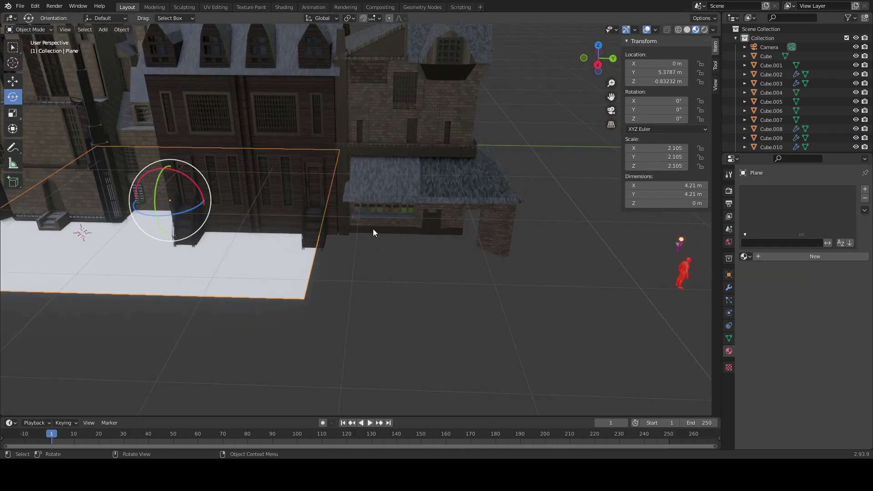
click(766, 258)
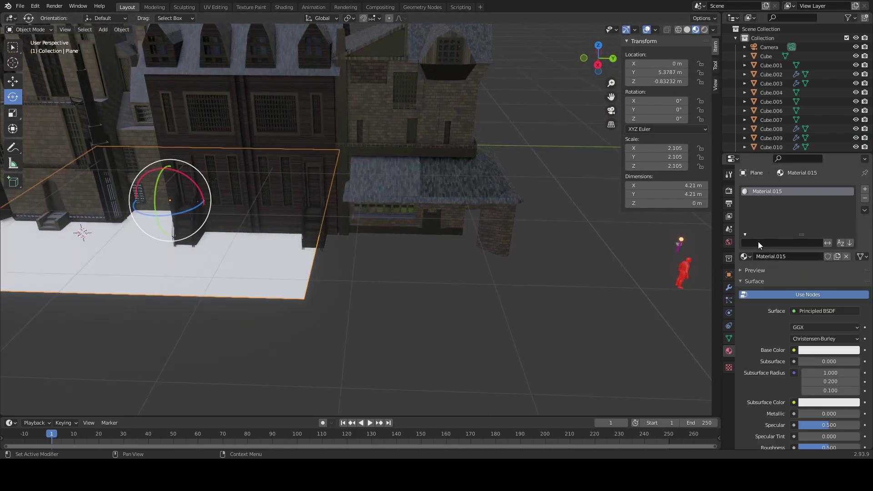
click(745, 257)
click(768, 313)
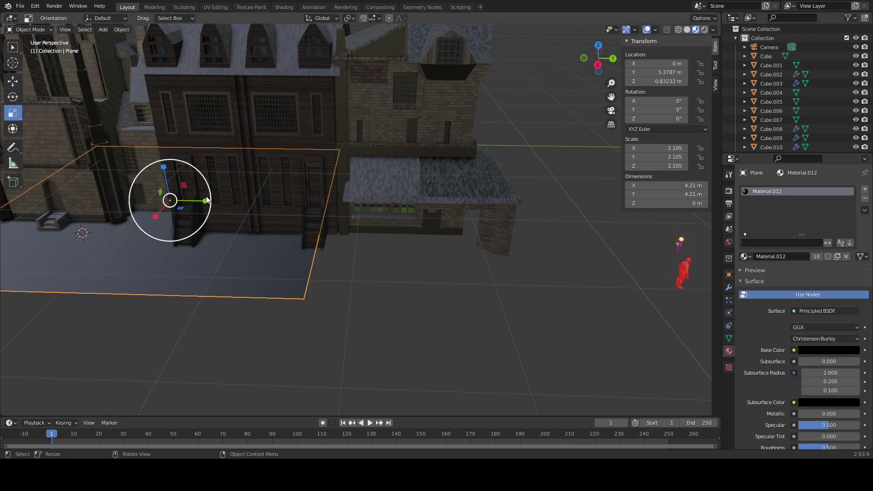
Step: Stretch the ground plane along Y to about 8.21 m and move it to about Y 6.074 m
drag(206, 205, 246, 206)
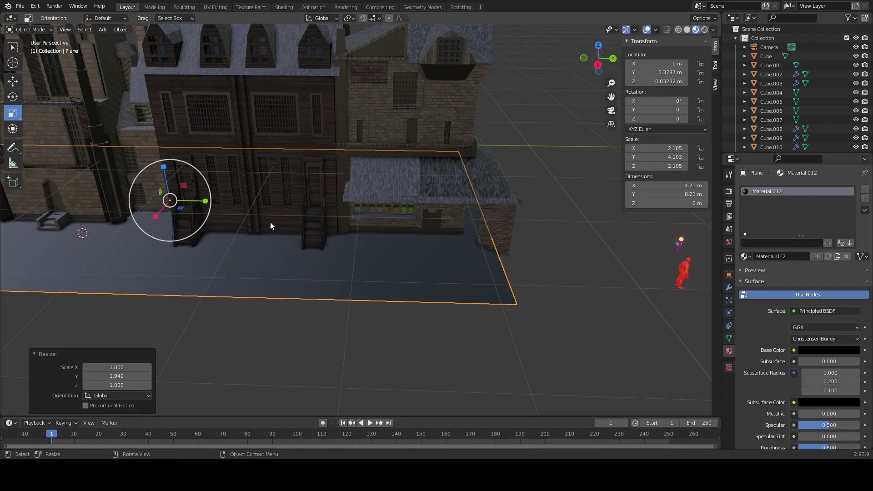
key(g)
key(y)
click(225, 255)
middle_drag(225, 255, 365, 289)
click(408, 302)
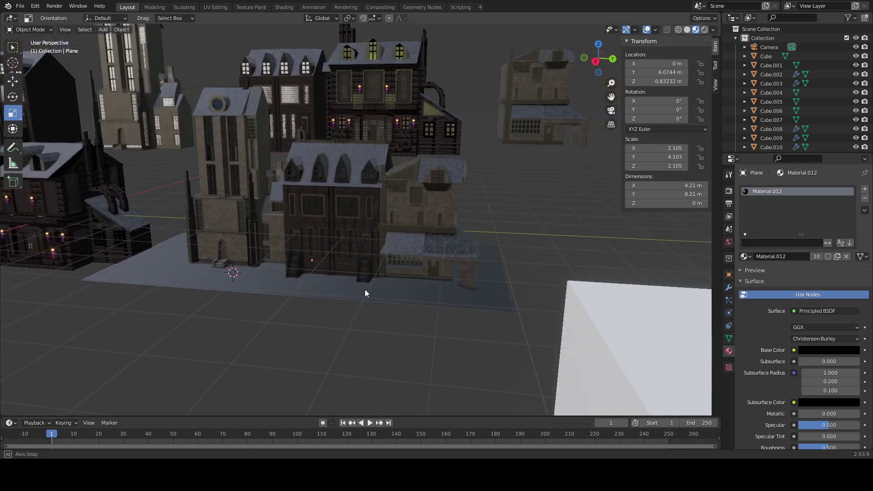
Step: Select the free-standing torch beside the timber house and replace its purple Material.004 with Material
shift+middle_drag(204, 262, 325, 253)
click(281, 241)
scroll(280, 247, up, 3)
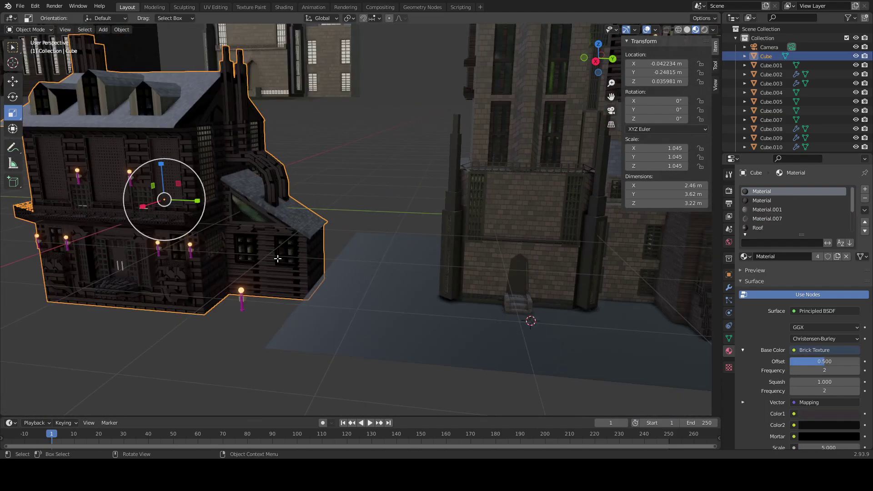
key(Tab)
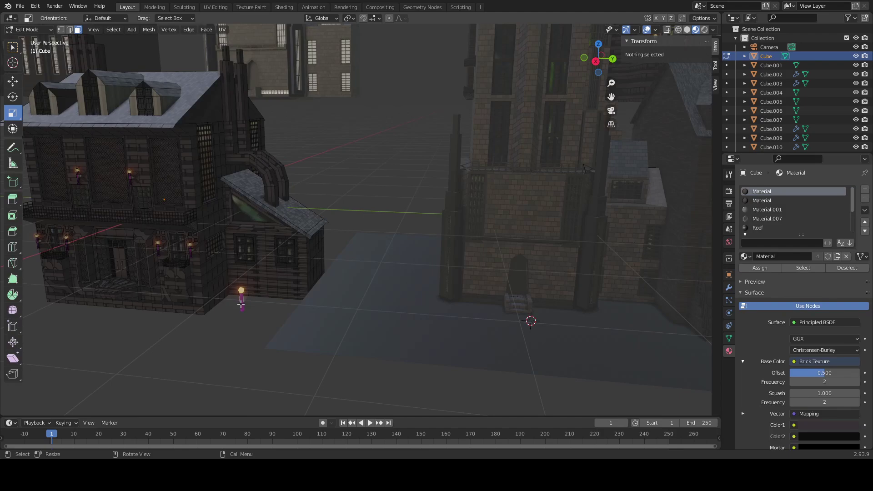
key(Tab)
scroll(241, 304, up, 5)
click(128, 241)
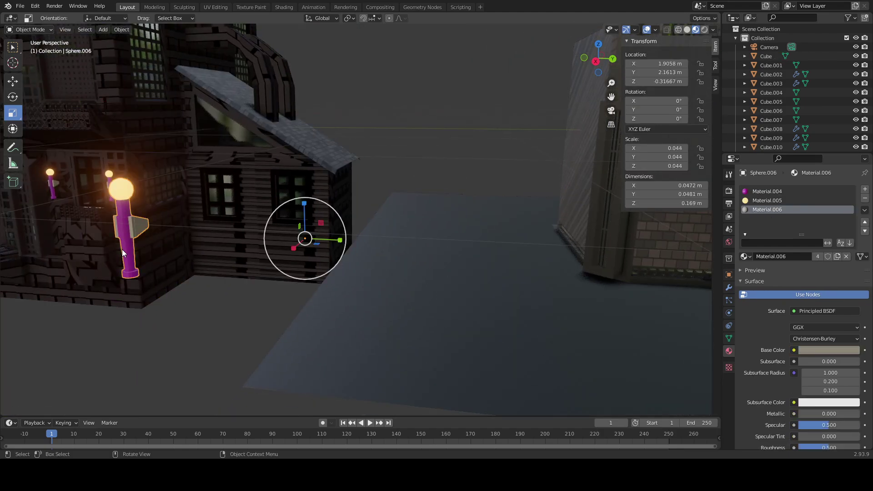
click(765, 193)
scroll(774, 298, down, 1)
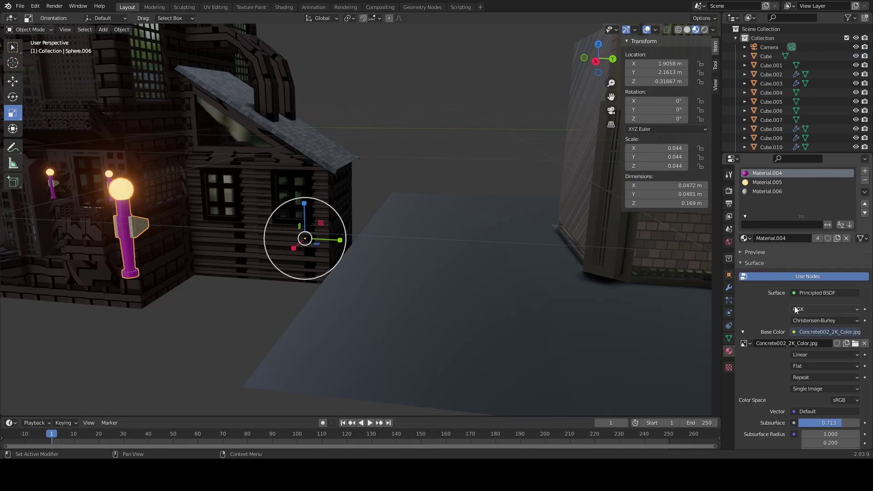
click(747, 238)
click(763, 270)
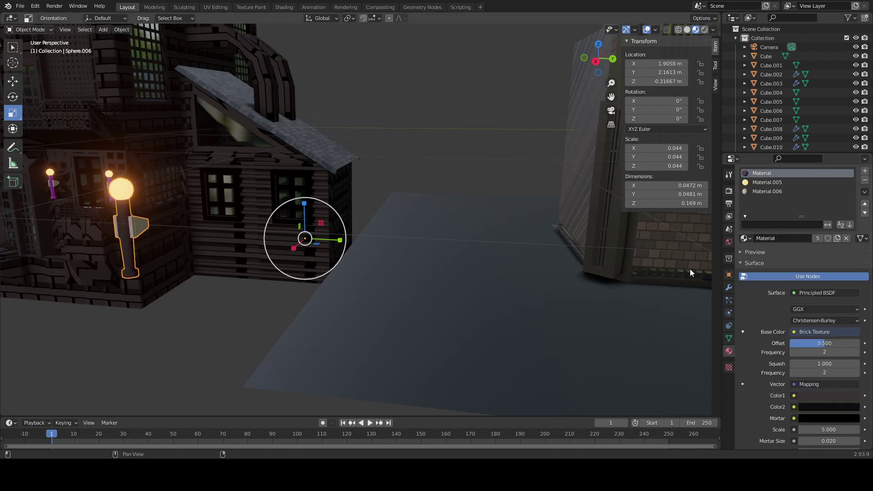
middle_drag(298, 276, 312, 275)
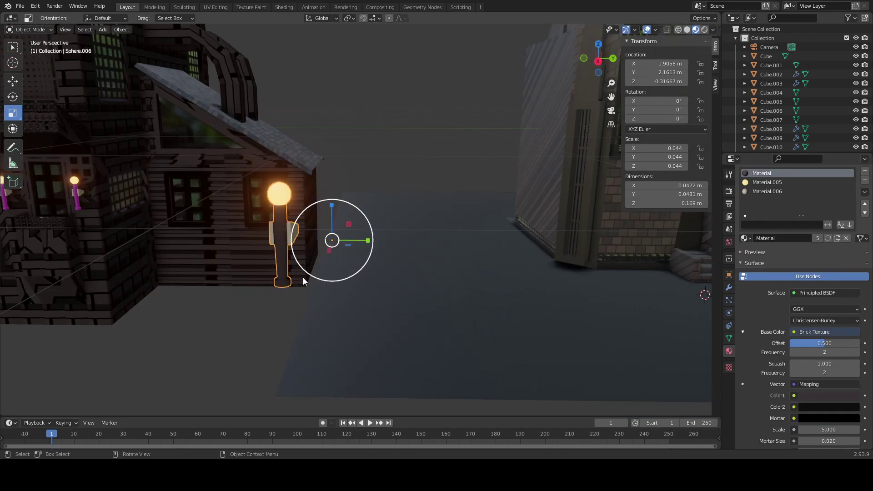
Step: Replace Material.004 with Material on the purple wall torches in the timber house's mesh
click(78, 201)
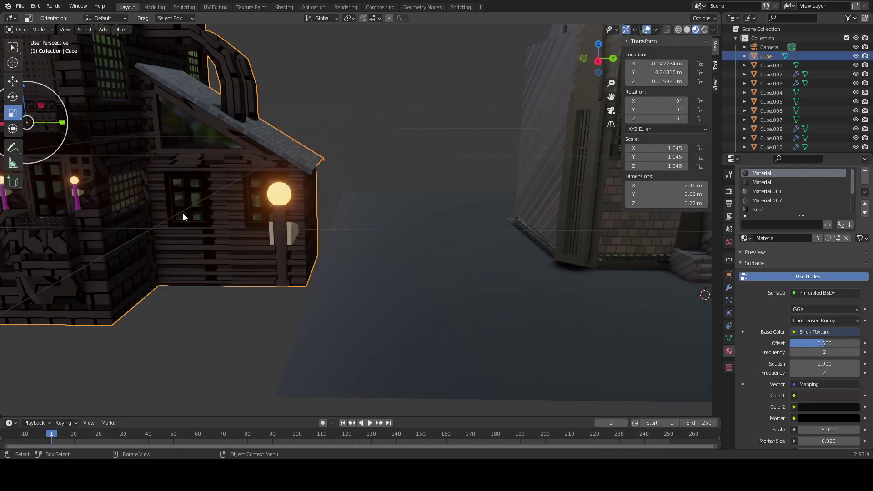
key(Tab)
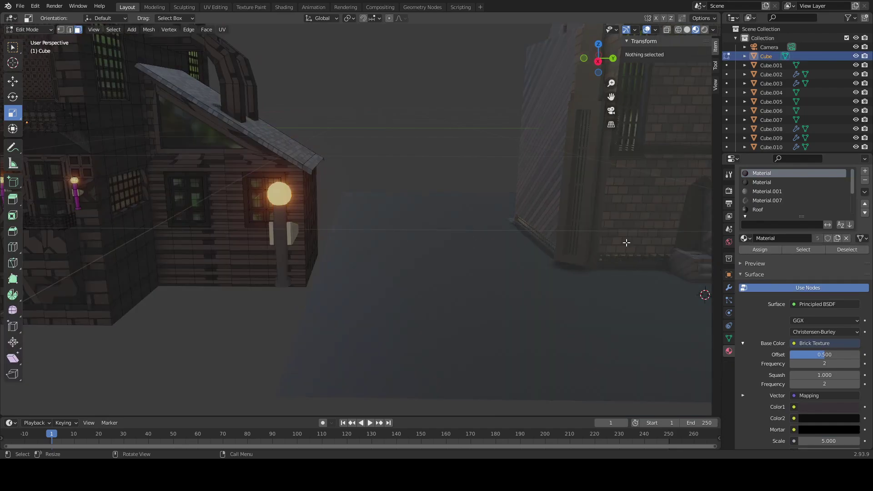
click(75, 197)
click(747, 238)
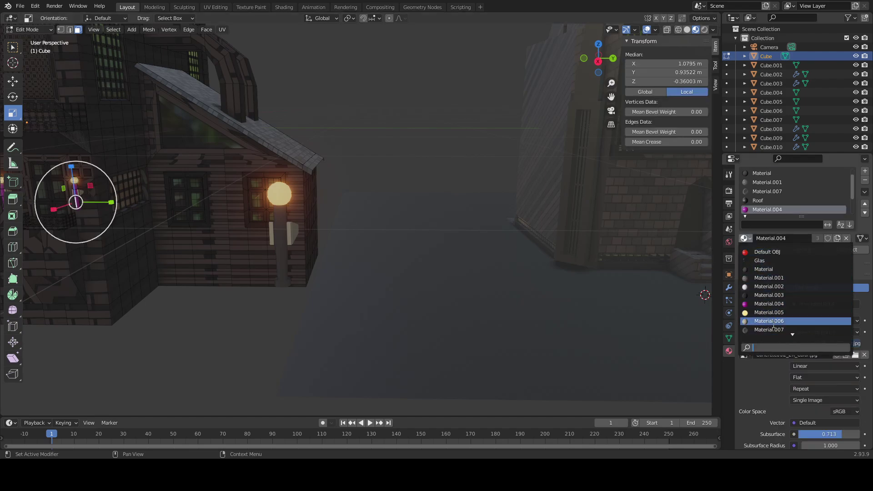
click(764, 269)
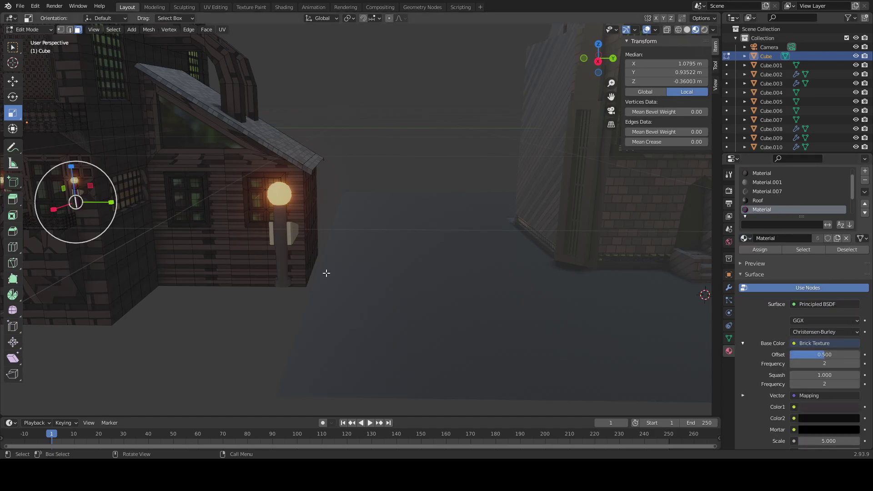
key(Tab)
scroll(309, 273, down, 2)
Step: Duplicate the free-standing torch and move the copy about 0.93 m along Y toward the stone tower
click(342, 225)
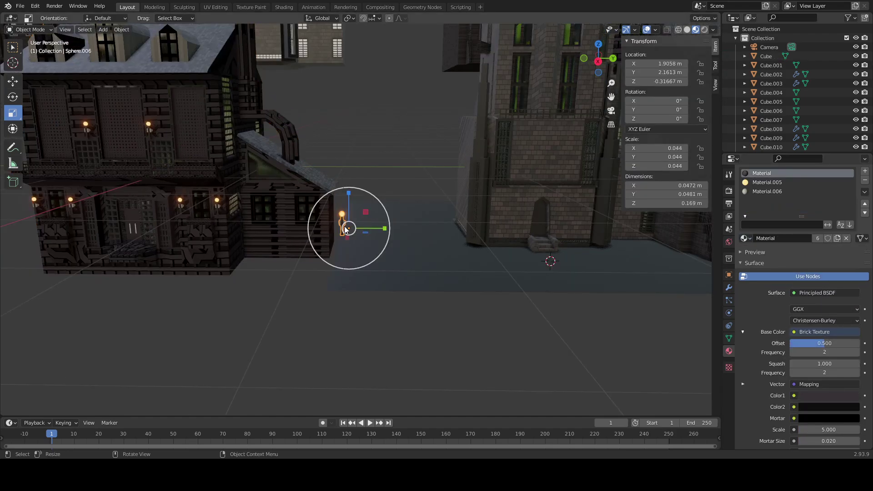
shift+middle_drag(396, 272, 364, 270)
key(g)
right_click(362, 270)
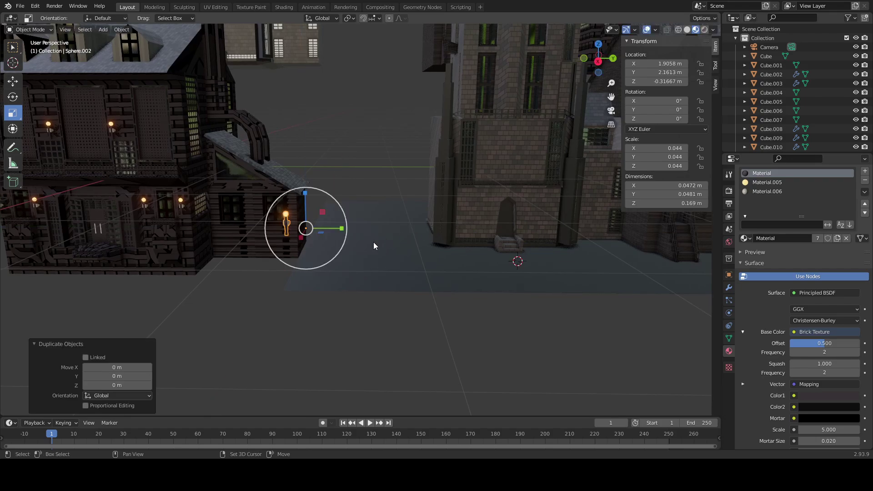
key(shift+d)
key(Escape)
middle_drag(509, 247, 504, 262)
key(g)
key(x)
key(y)
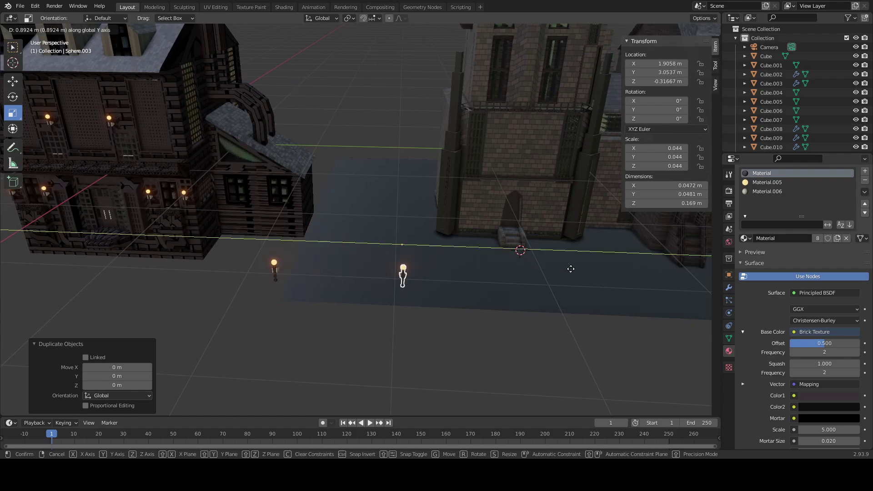
click(571, 270)
Step: Move the torch copy about 1.82 m along negative X and about 0.98 m along Y toward the tower door
shift+middle_drag(569, 279, 482, 236)
key(g)
key(x)
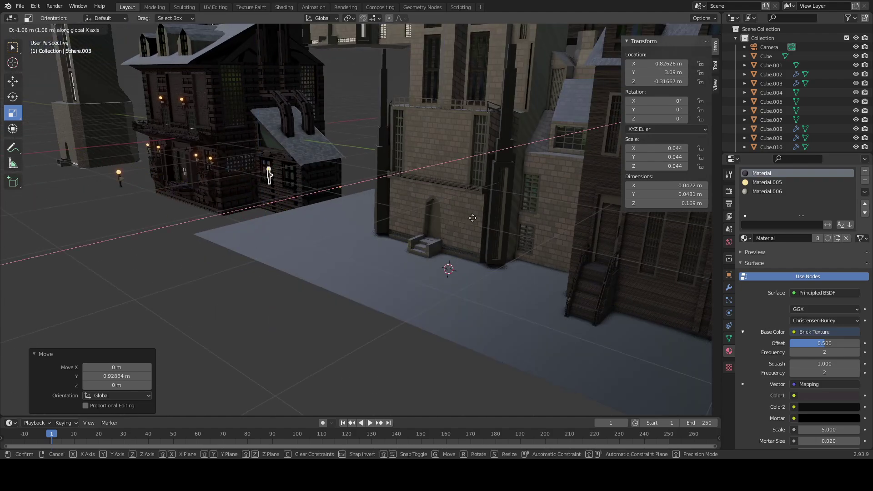
click(514, 206)
middle_drag(514, 207, 540, 226)
shift+middle_drag(451, 241, 386, 280)
key(g)
key(y)
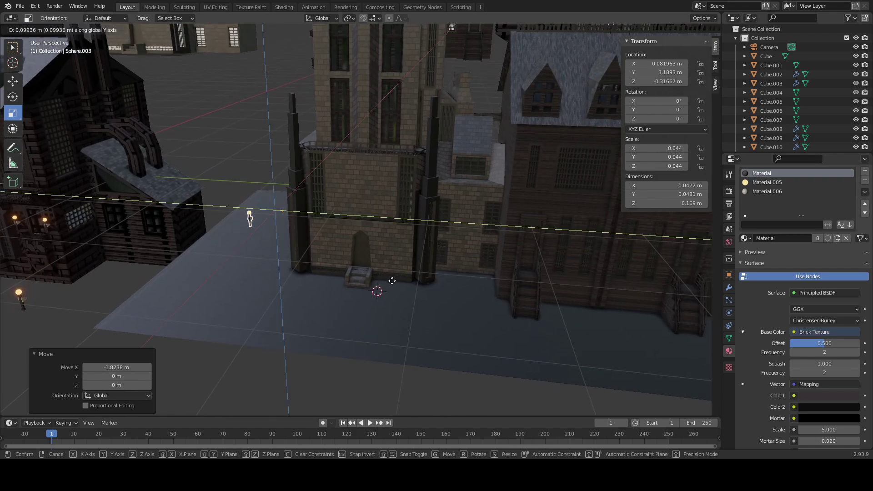
click(467, 281)
Step: Lower the torch copy about 0.37 m so it hangs at the height of the tower door
middle_drag(468, 280, 449, 268)
key(g)
key(z)
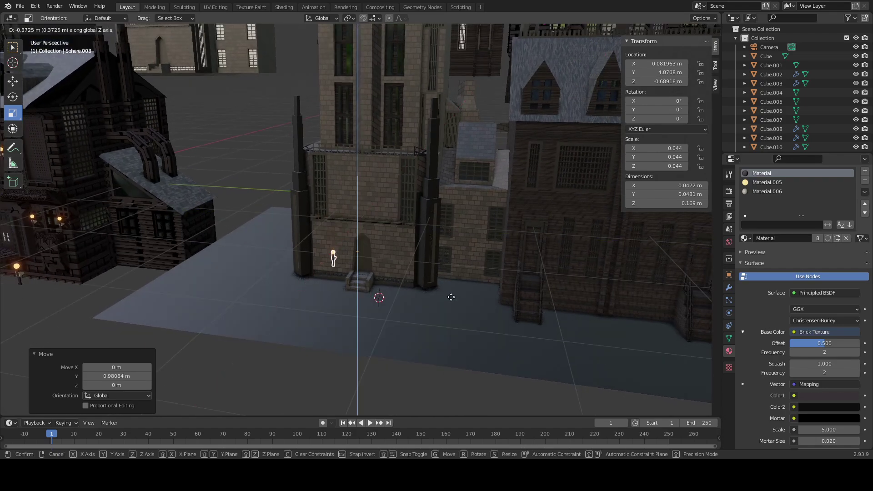
click(452, 299)
Step: Shift the torch along X against the tower wall beside the door, at about X -0.313 m
key(KP_Decimal)
scroll(444, 282, down, 3)
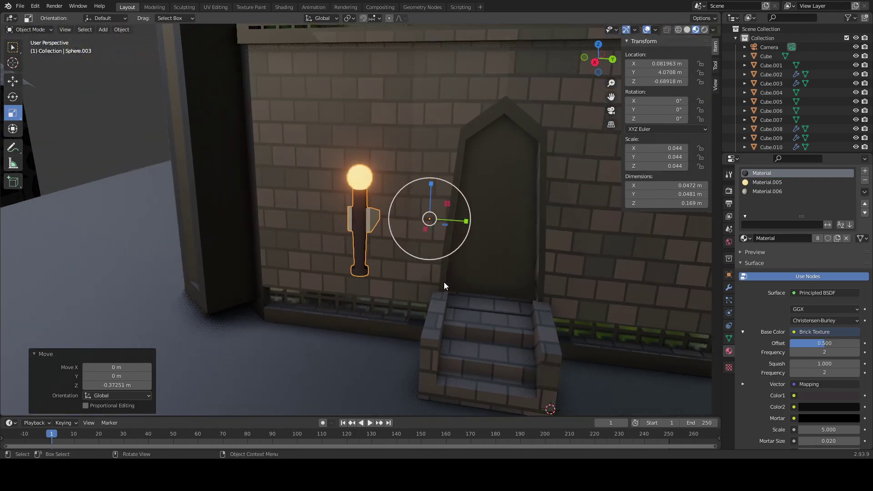
middle_drag(444, 282, 506, 267)
key(g)
key(x)
click(448, 250)
middle_drag(448, 250, 466, 287)
key(g)
key(x)
click(431, 286)
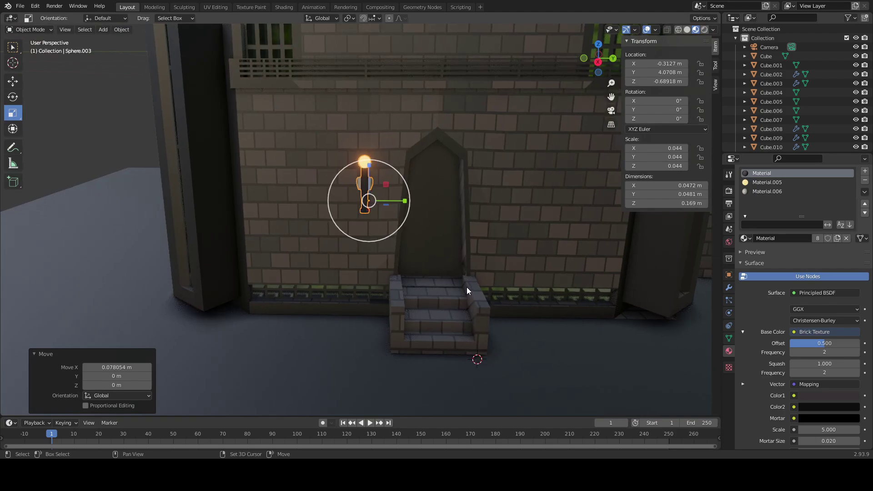
Step: Duplicate the wall torch and place the copy on the other side of the door, about 0.448 m along Y
key(shift+d)
key(shift+y)
right_click(550, 291)
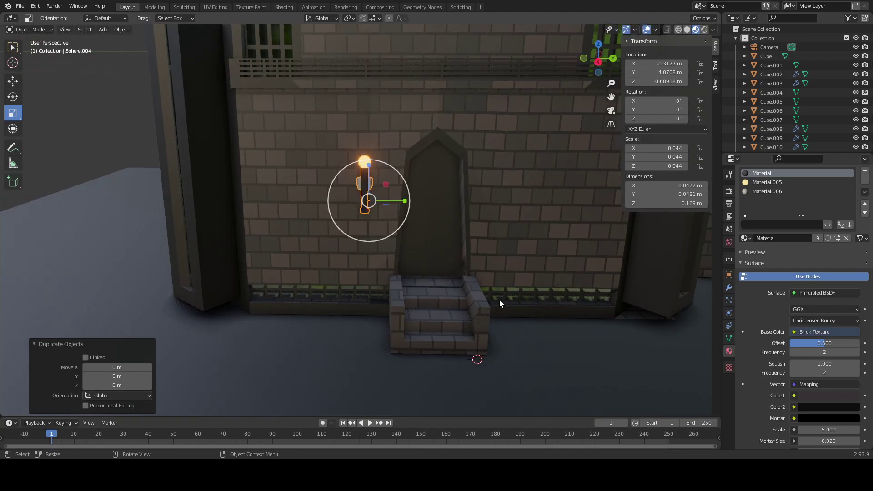
right_click(491, 298)
key(Escape)
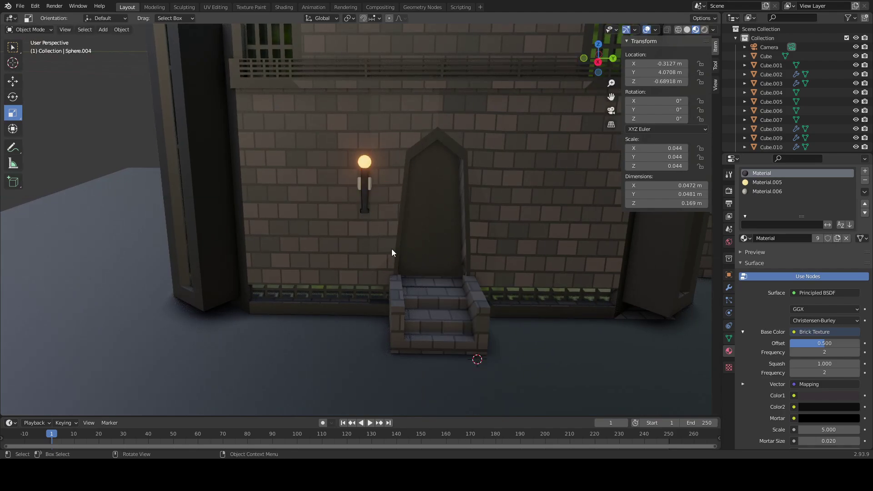
key(g)
key(x)
key(y)
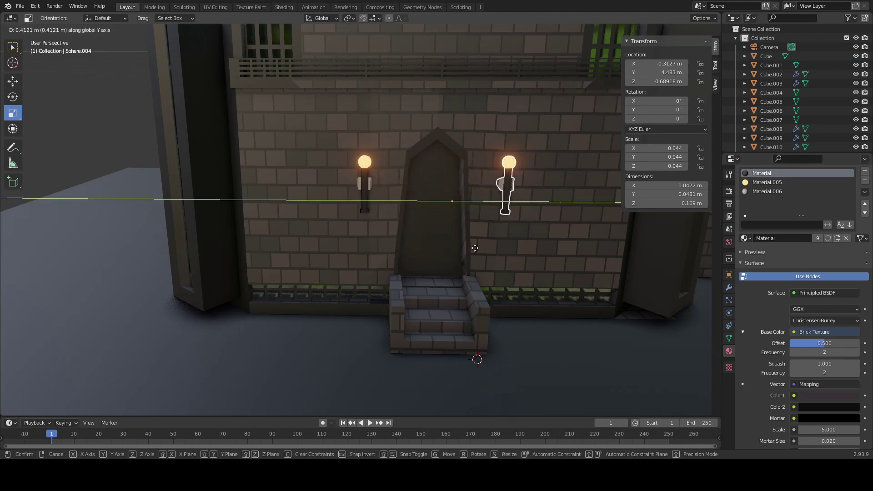
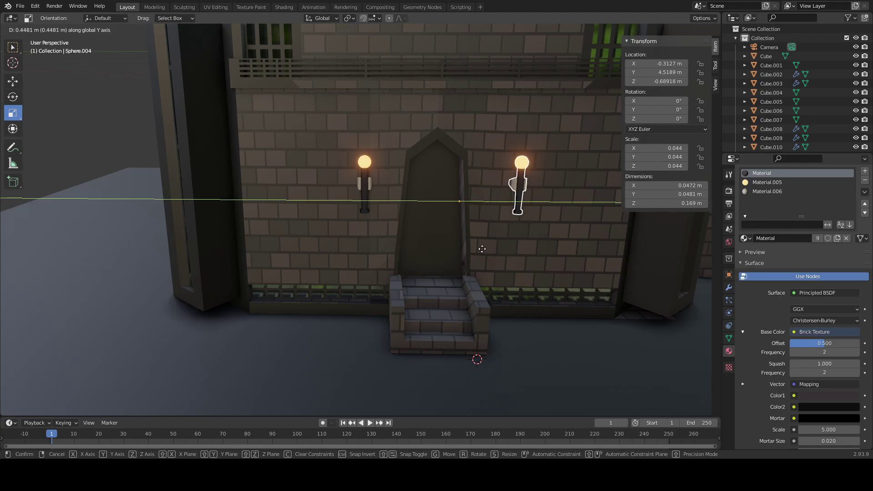
click(482, 248)
Step: Move the second door torch back about 0.017 m along Y to even out the spacing
scroll(496, 299, down, 6)
click(502, 318)
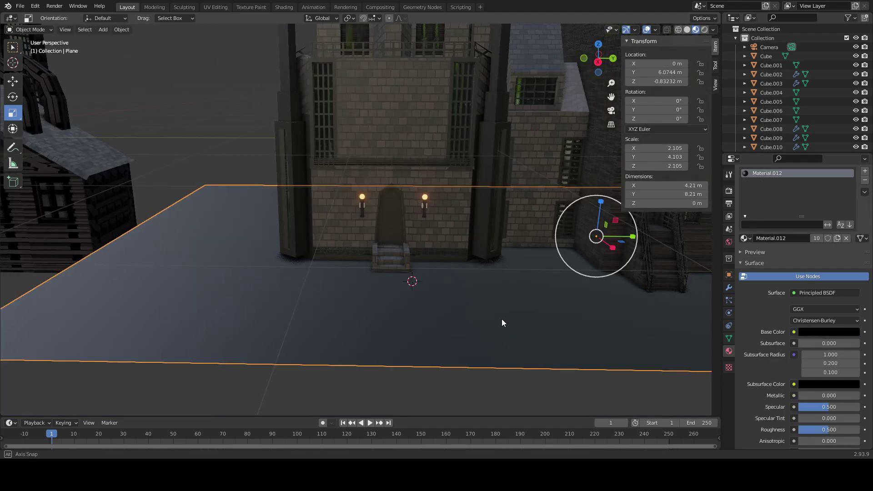
key(ctrl+z)
key(g)
key(y)
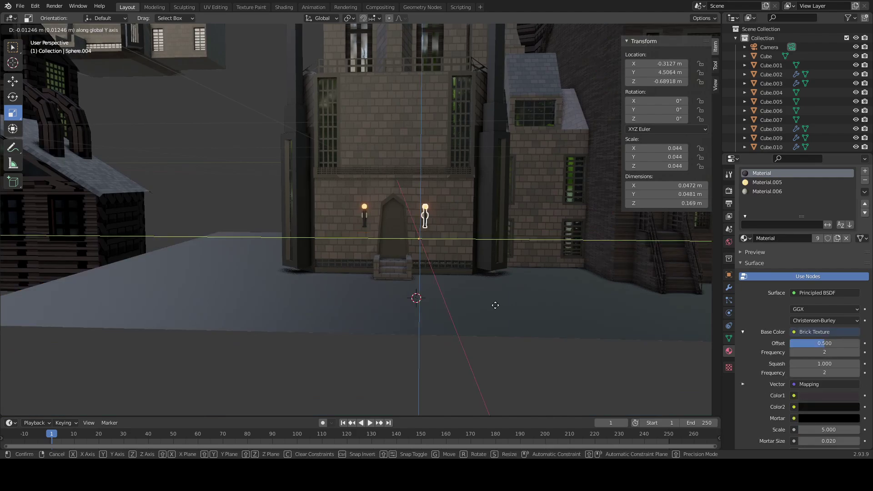
click(494, 305)
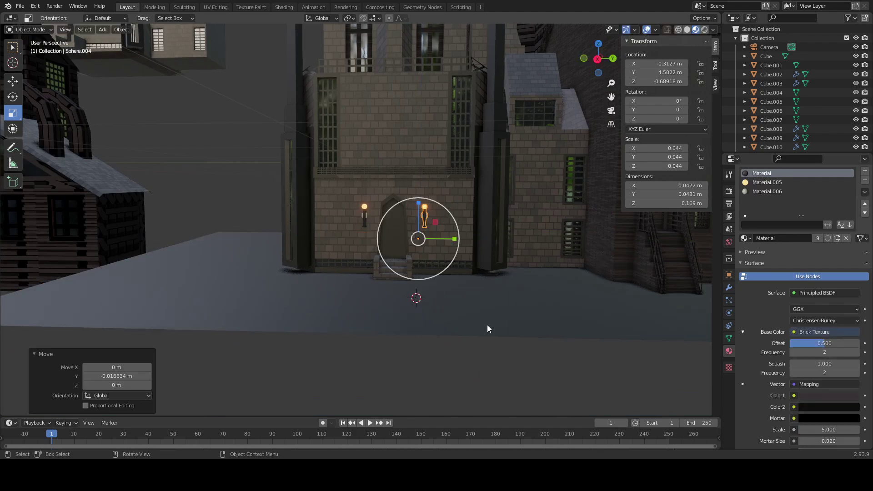
Step: Duplicate both door torches and raise the copies about 0.99 m along Z on the tower front
middle_drag(487, 325, 457, 321)
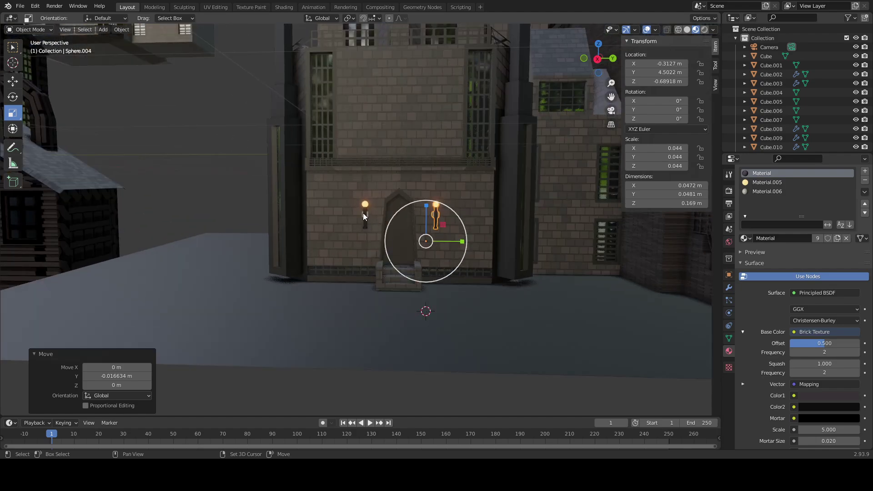
shift+click(363, 213)
key(shift+d)
key(z)
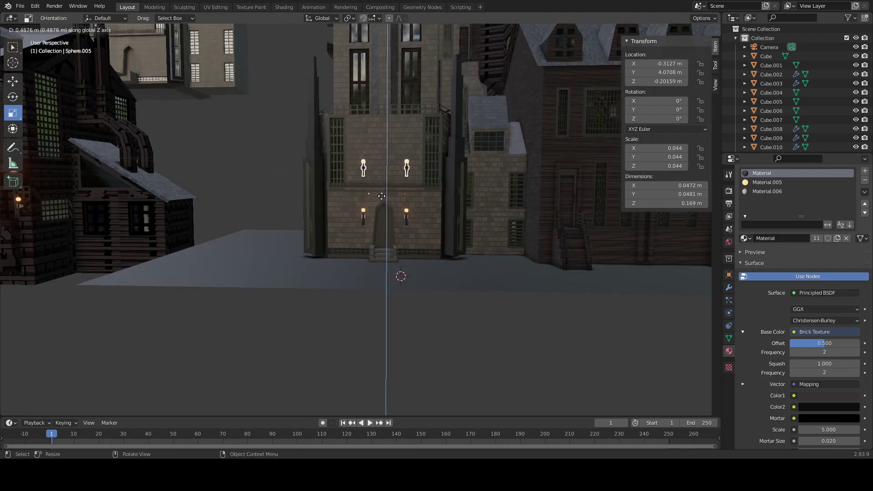
click(383, 150)
Step: Lower the two upper torch copies along Z on the tower front and spread them apart by scaling 1.525 along Y
middle_drag(383, 150, 401, 241)
scroll(395, 262, up, 3)
key(g)
key(z)
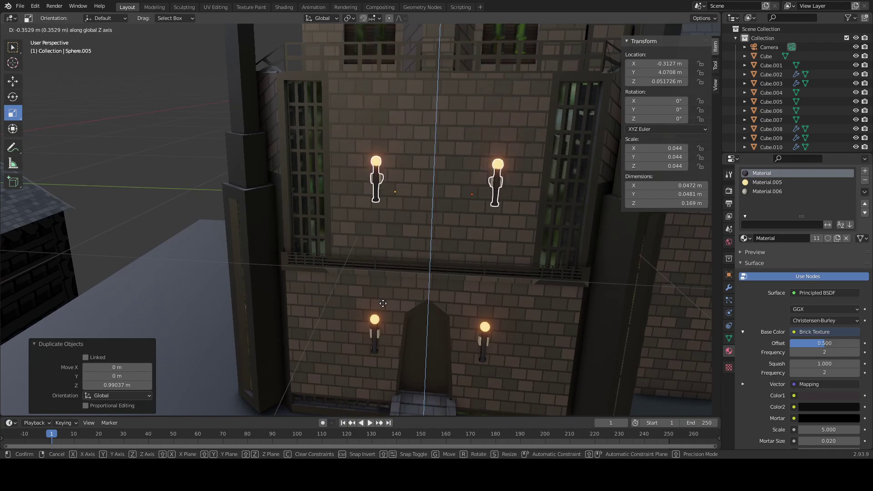
click(454, 233)
drag(468, 200, 489, 196)
Step: Duplicate the upper torch pair and raise the copies to about Z 1.912 m, just below the tower roof
scroll(482, 225, down, 2)
middle_drag(481, 225, 491, 215)
scroll(491, 215, down, 2)
key(shift+d)
key(z)
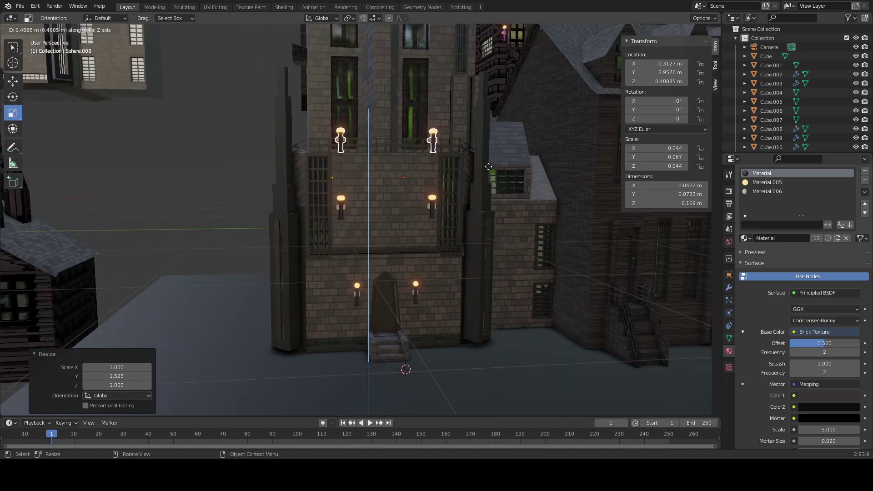
click(494, 141)
middle_drag(494, 141, 473, 268)
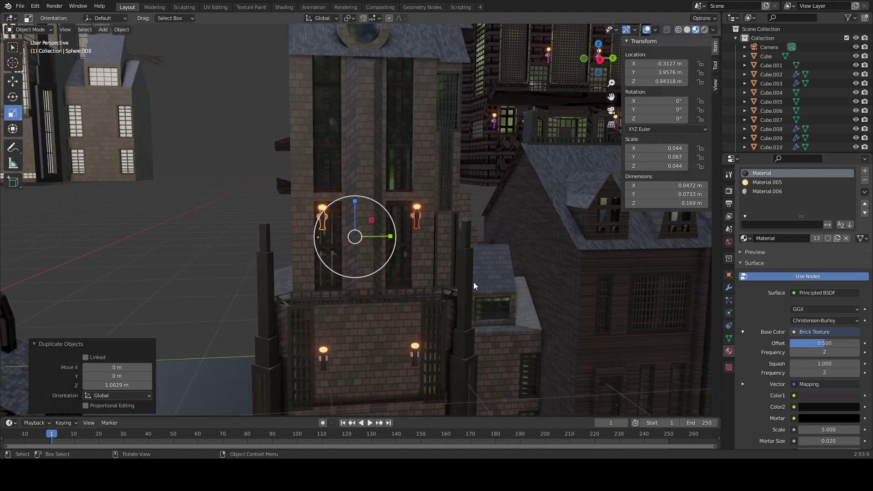
key(g)
key(z)
click(460, 174)
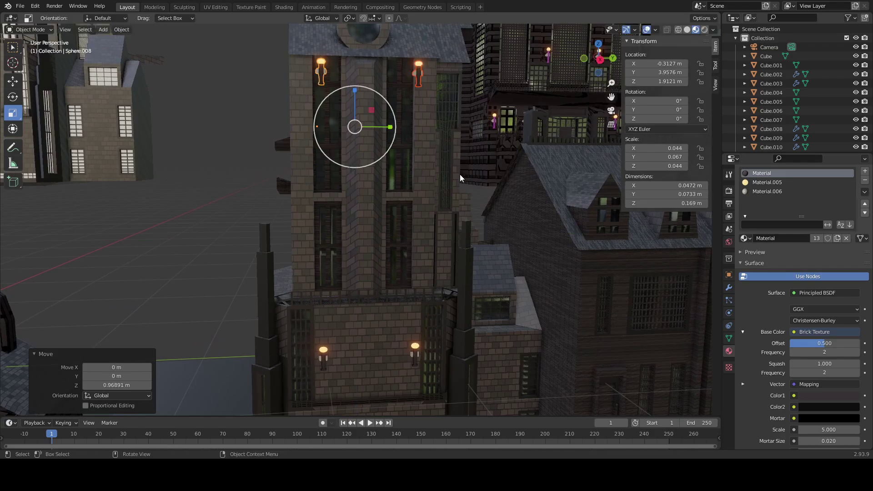
Step: Scale the top torch pair by 1.324 along Y and move it about -0.238 m along X against the tower wall
middle_drag(460, 174, 430, 143)
key(s)
key(y)
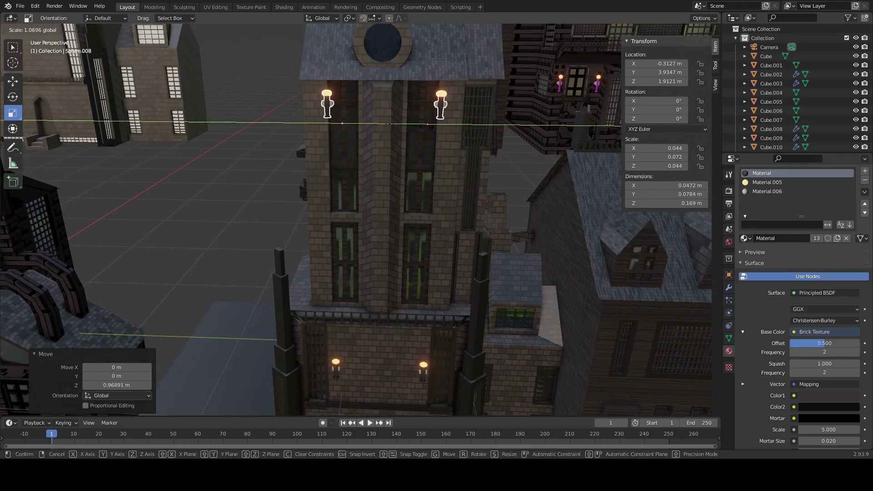
click(438, 130)
middle_drag(437, 130, 512, 154)
key(g)
key(x)
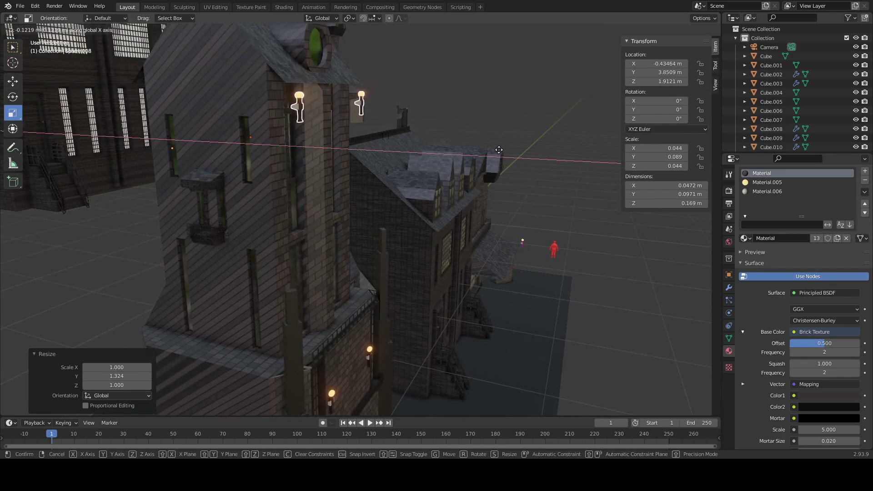
click(487, 146)
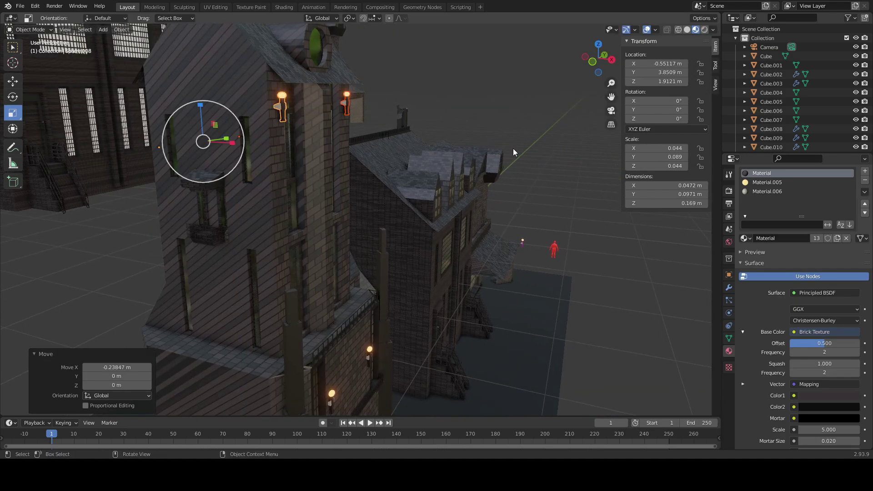
Step: Duplicate the top torch pair and move the copies along Y to about 6.277 m, level with the wooden house
middle_drag(513, 148, 438, 264)
key(ctrl+z)
key(shift+d)
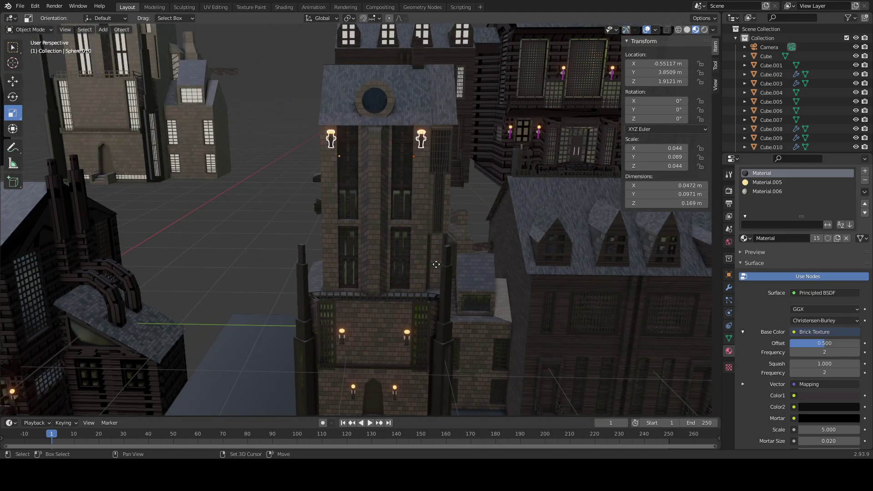
key(y)
click(577, 271)
shift+middle_drag(577, 271, 378, 246)
key(g)
key(x)
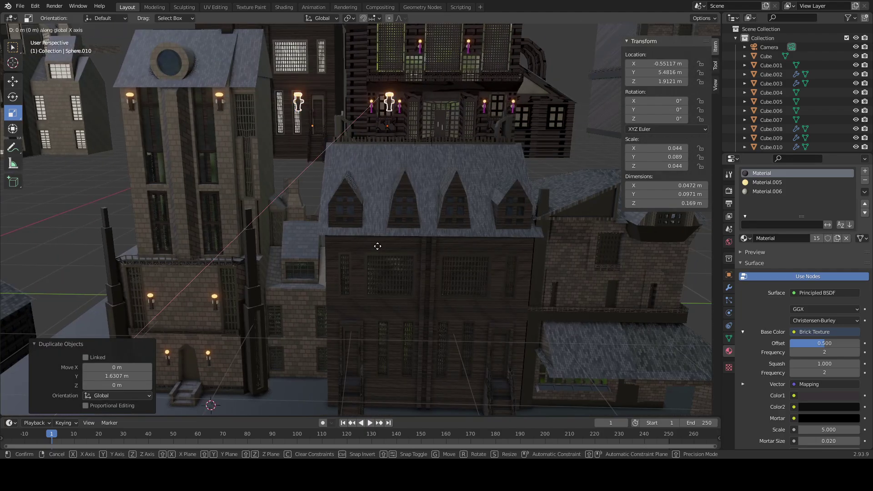
click(446, 253)
Step: Lower the copied torch pair about 1.617 m along Z and move it about 1.184 m along X in front of the wooden house
middle_drag(446, 252, 415, 253)
key(g)
key(z)
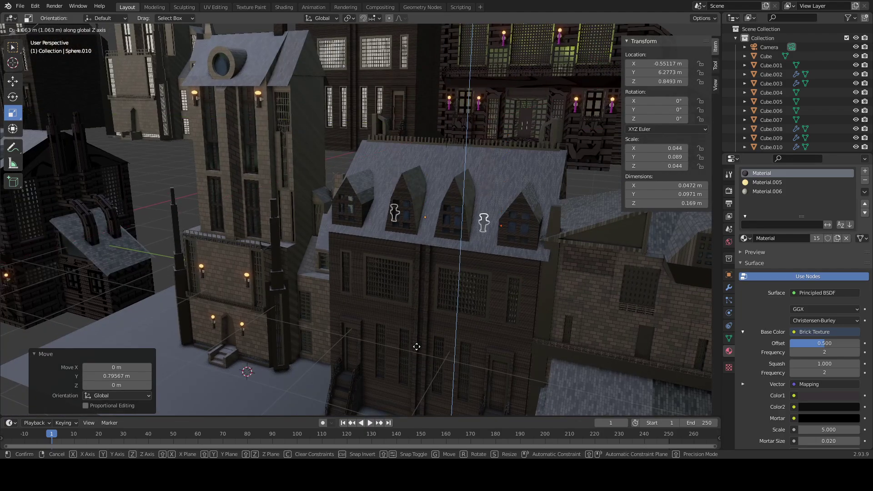
click(424, 396)
middle_drag(424, 396, 453, 370)
key(x)
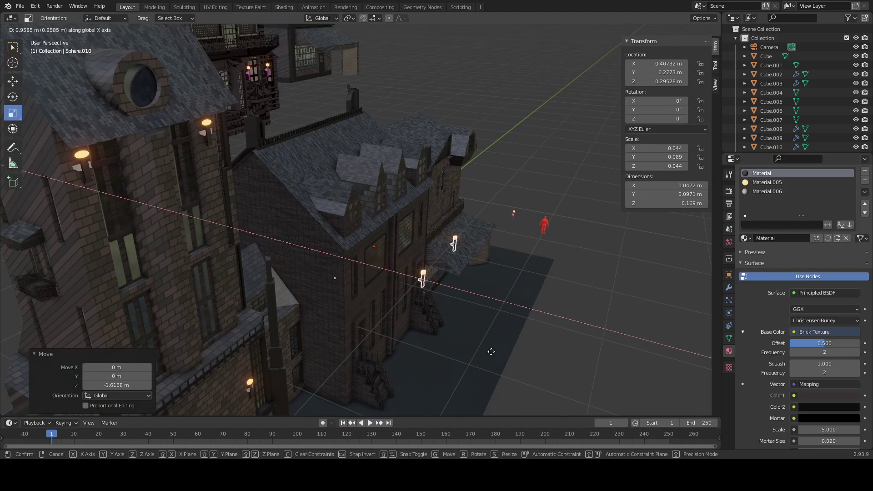
click(506, 364)
Step: Bring the wooden house's two torches closer together by scaling them 0.476 along Y
middle_drag(506, 364, 412, 245)
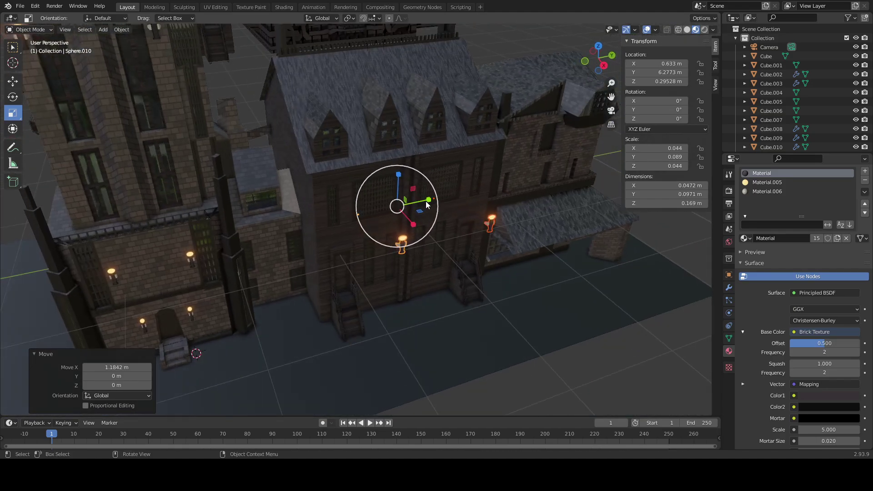
drag(427, 205, 406, 203)
middle_drag(406, 204, 424, 288)
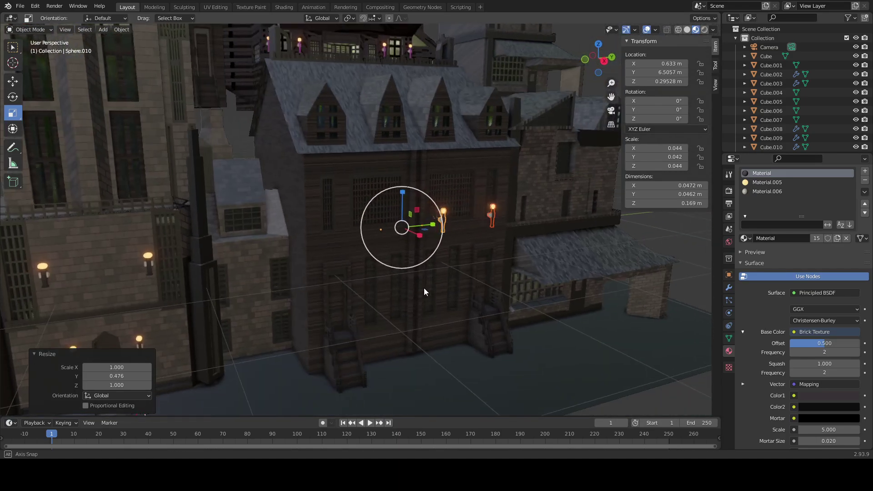
Step: In Edit Mode, select all geometry of both torches and shift it along negative X, closer to the object origins
scroll(417, 277, up, 3)
key(Tab)
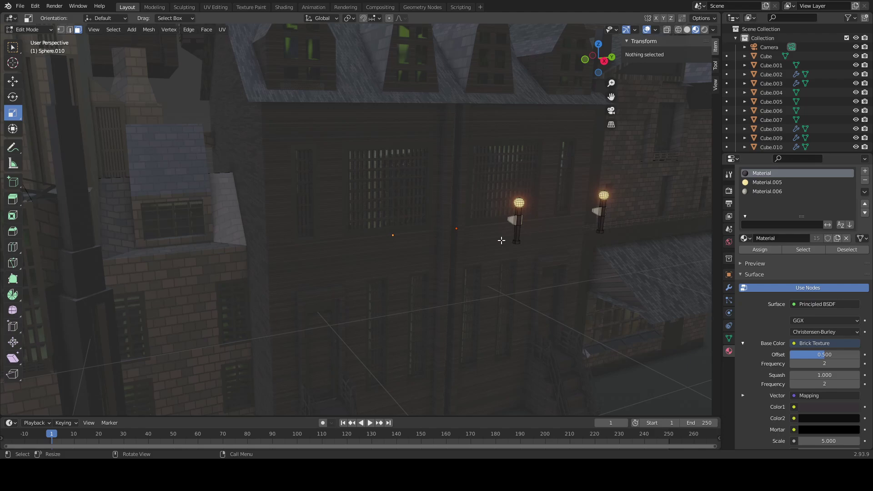
key(a)
middle_drag(503, 244, 536, 253)
key(g)
key(x)
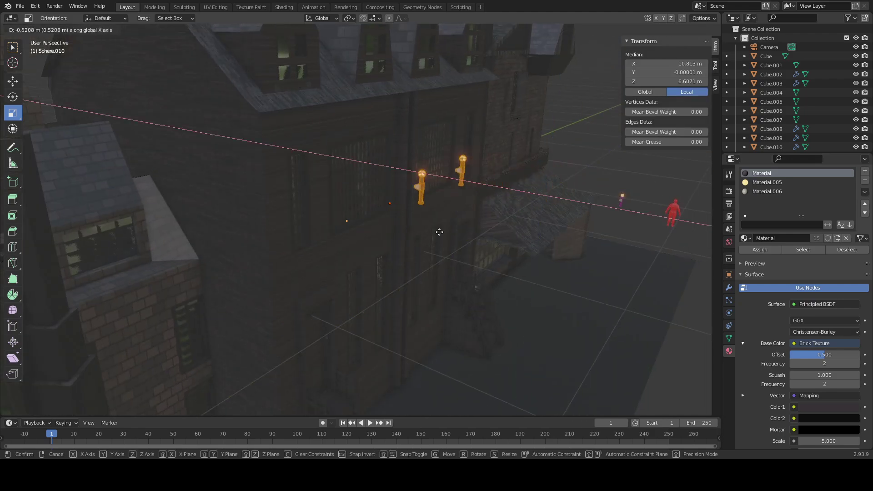
click(370, 231)
middle_drag(369, 231, 443, 284)
Step: In Object Mode, move the torch pair forward along X to about 1.99 m
scroll(345, 242, down, 3)
key(Tab)
key(g)
click(483, 298)
Step: In Edit Mode, lower both torch meshes about 0.281 m along Z and shift them about 0.031 m along Y
key(Tab)
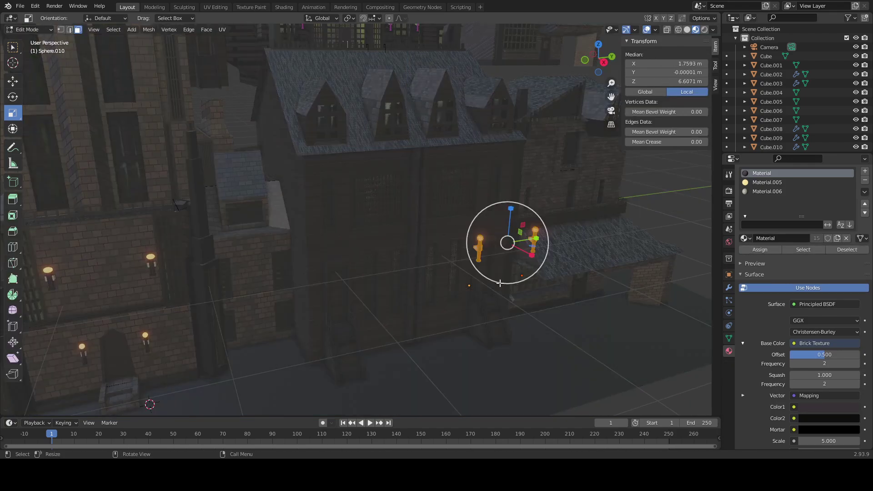
middle_drag(499, 283, 439, 272)
key(g)
click(438, 305)
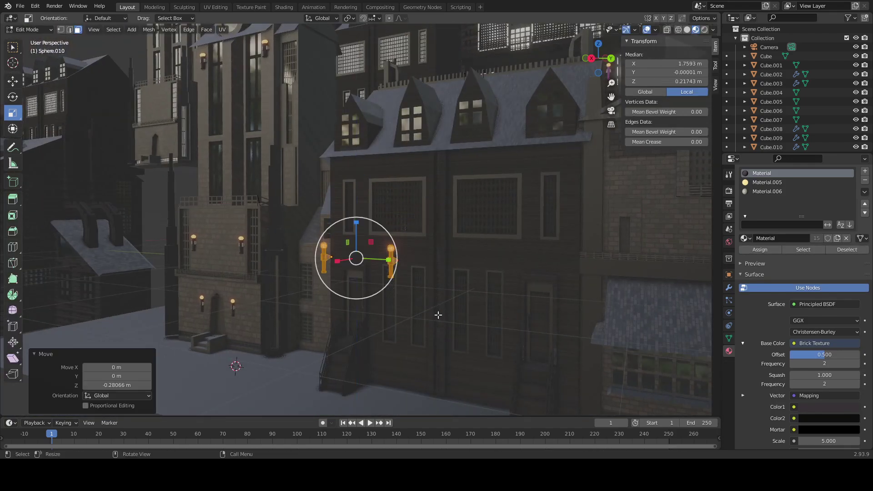
key(g)
key(x)
key(y)
click(440, 315)
Step: Shift the torch meshes along X to a local median of about -0.262 m and about -0.037 m along Y
middle_drag(440, 314, 392, 318)
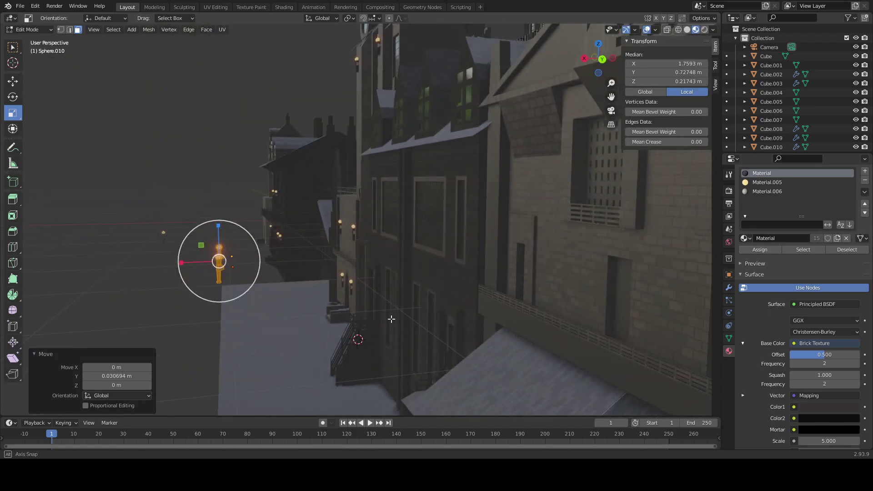
key(g)
key(x)
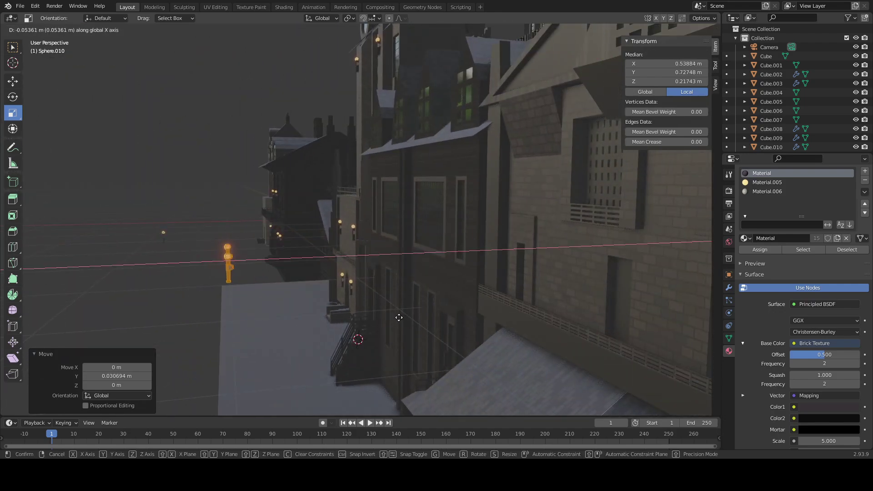
click(401, 317)
middle_drag(403, 316, 464, 314)
key(Tab)
key(Tab)
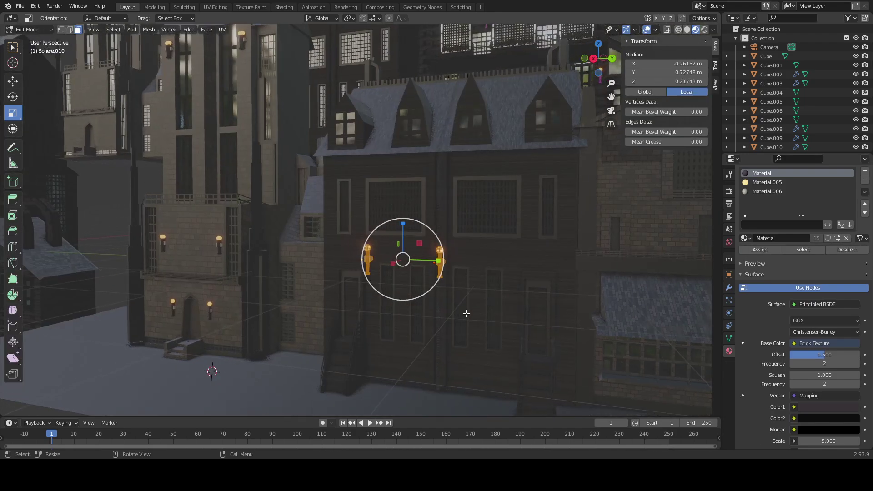
key(g)
key(y)
click(460, 313)
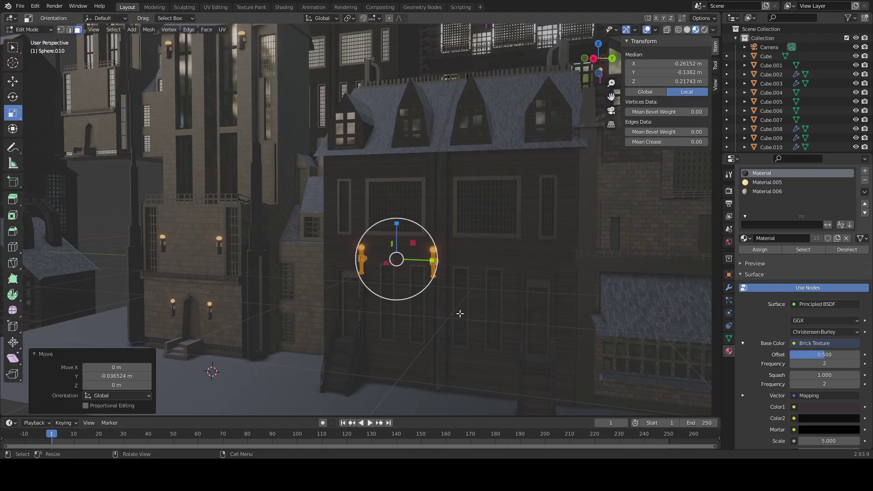
Step: Select only the torch nearer the tower, move it along X toward the wooden house, and lower it about 0.590 m along Z
middle_drag(459, 313, 403, 318)
click(389, 250)
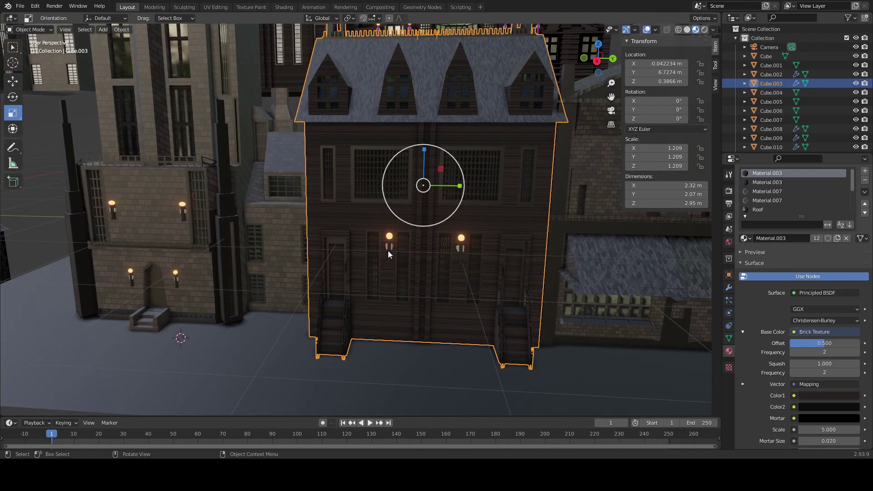
click(389, 249)
middle_drag(392, 279, 395, 257)
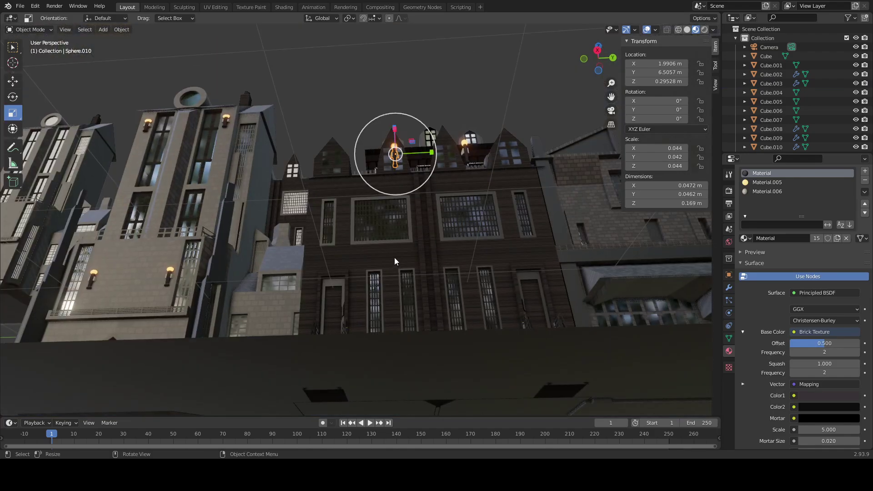
key(g)
key(x)
click(362, 294)
middle_drag(363, 294, 382, 296)
key(g)
key(z)
click(373, 367)
Step: Adjust the selected torch along X against the wooden house's front wall, to about X 0.760 m
middle_drag(373, 367, 399, 361)
key(g)
key(x)
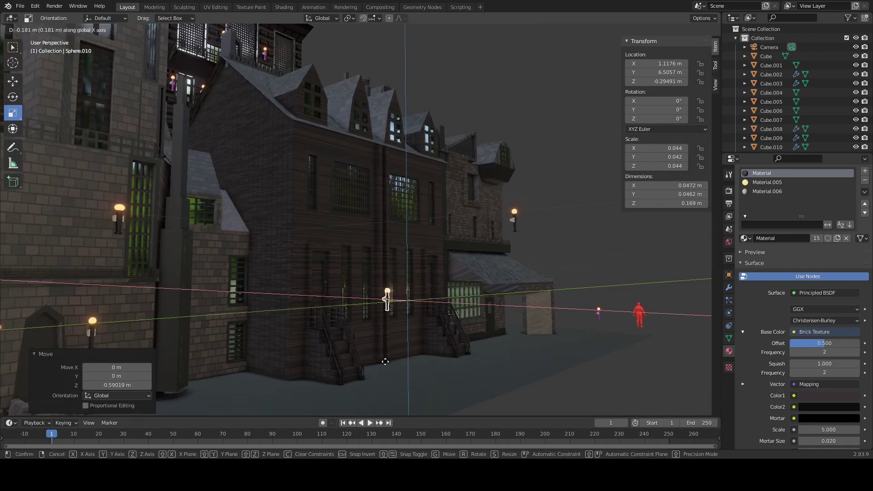
click(331, 338)
mouse_move(331, 338)
middle_down()
mouse_move(359, 340)
mouse_move(318, 341)
middle_up()
key(g)
key(x)
click(382, 340)
scroll(317, 340, up, 6)
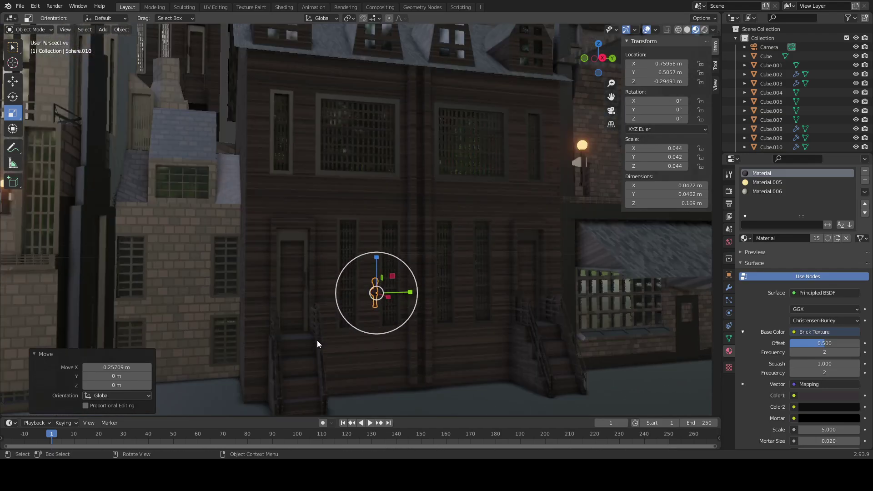
Step: Pull the torch about 0.239 m outward along X so it stands clear of the wooden wall
scroll(321, 321, down, 7)
shift+middle_drag(317, 307, 389, 322)
key(g)
key(x)
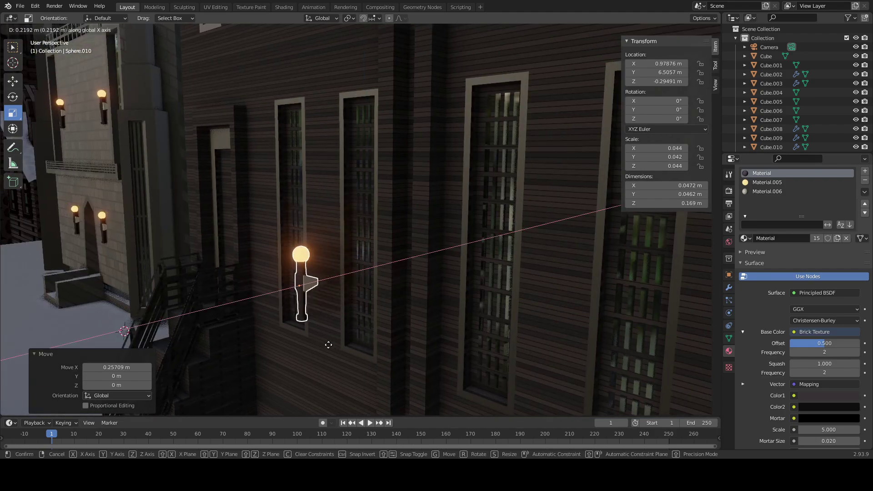
click(334, 351)
Step: Move the torch beside the house door at about Y 6.219 m and raise it about 0.270 m along Z
middle_drag(334, 352, 376, 347)
key(g)
key(y)
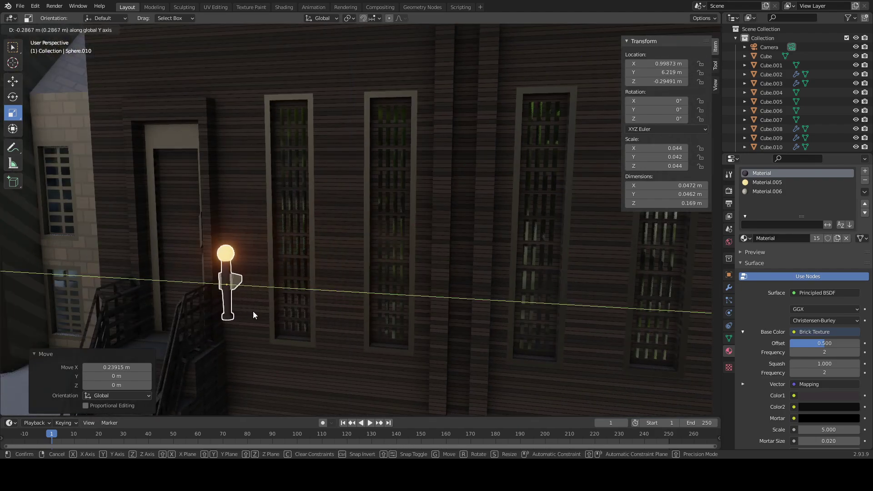
click(254, 313)
key(g)
key(z)
click(220, 217)
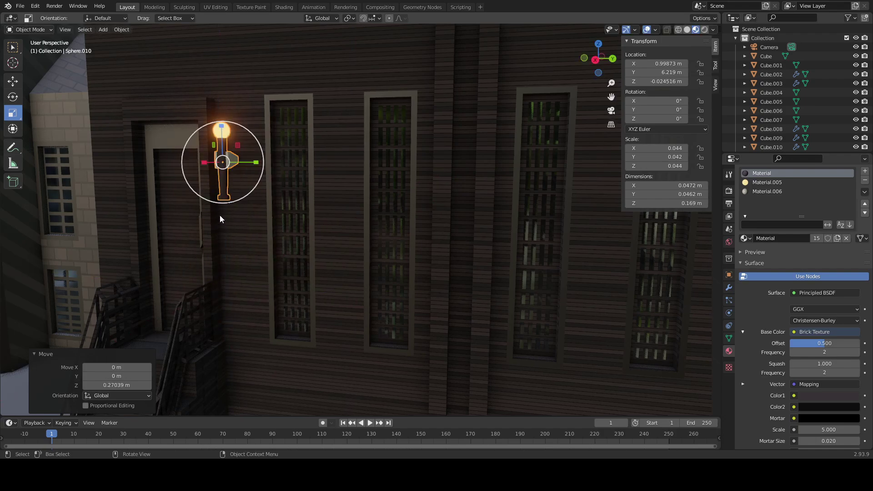
Step: Lower the torch about 0.091 m along Z and move it about -0.122 m along X onto the wall beside the door
middle_drag(221, 218, 302, 220)
key(g)
key(z)
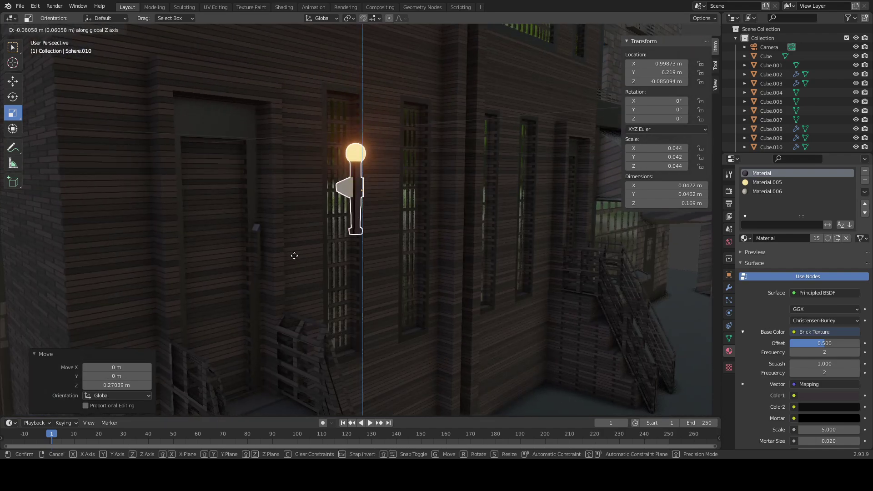
key(x)
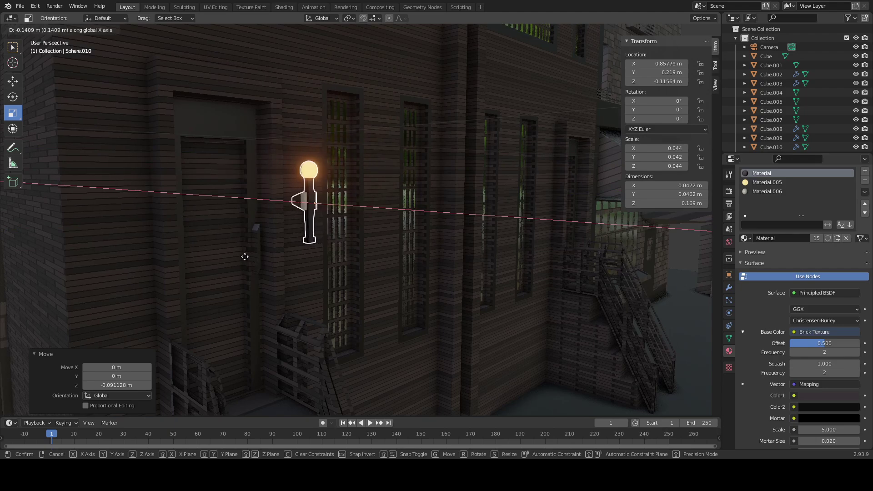
click(251, 257)
middle_drag(251, 257, 337, 297)
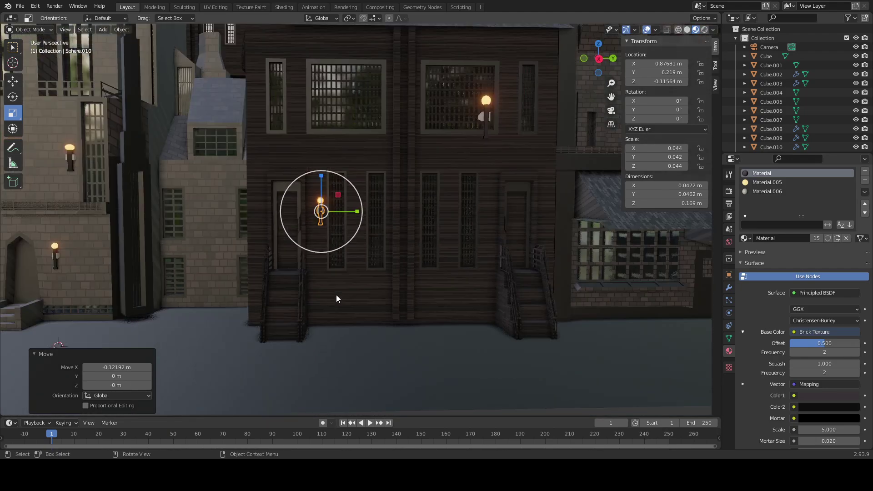
Step: Join the door torch to the wooden house, then clear the house selection by selecting the ground plane
middle_drag(414, 293, 412, 296)
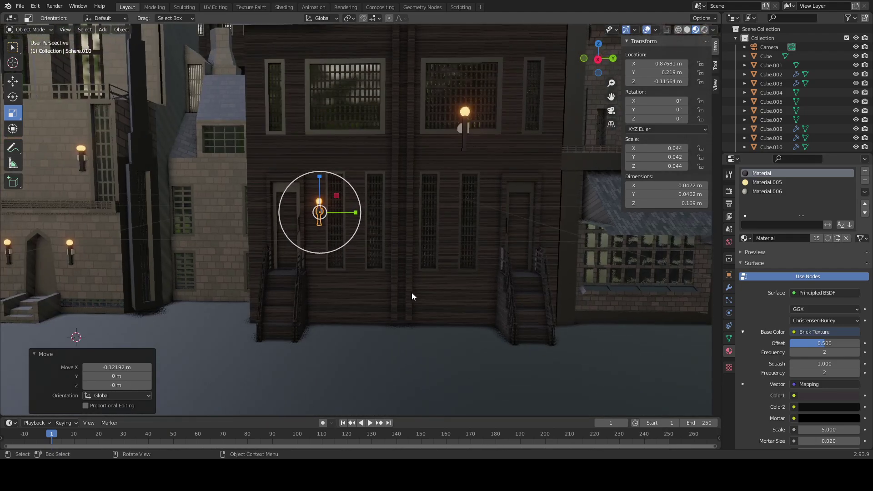
click(332, 290)
right_click(327, 286)
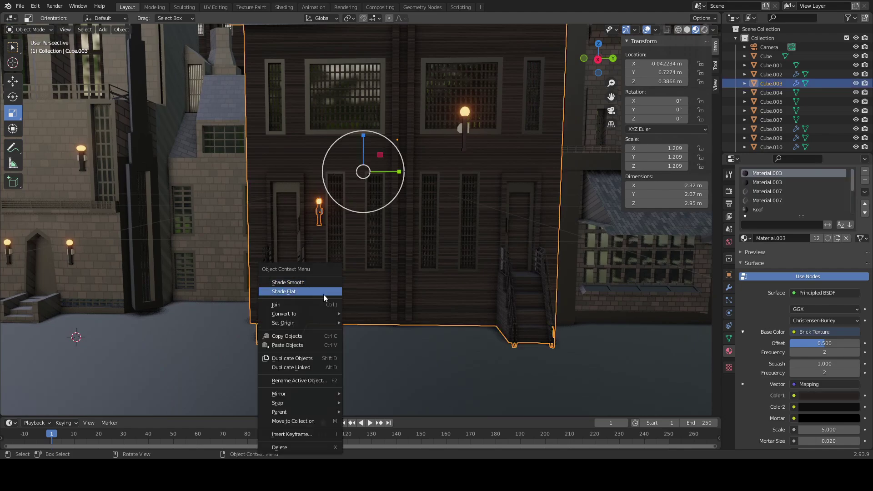
click(315, 304)
click(396, 348)
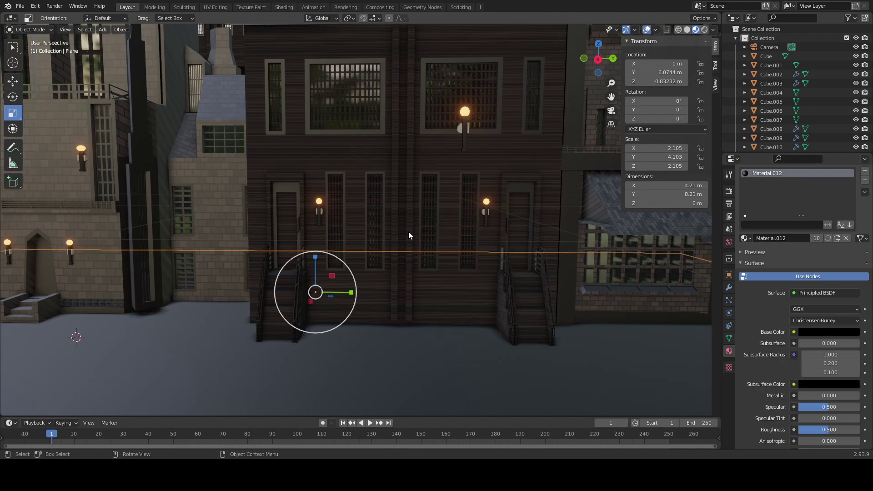
Step: Select the wooden house Cube.003 and enter mesh editing with its door torch selected
scroll(408, 231, down, 4)
shift+middle_drag(444, 264, 335, 217)
click(287, 233)
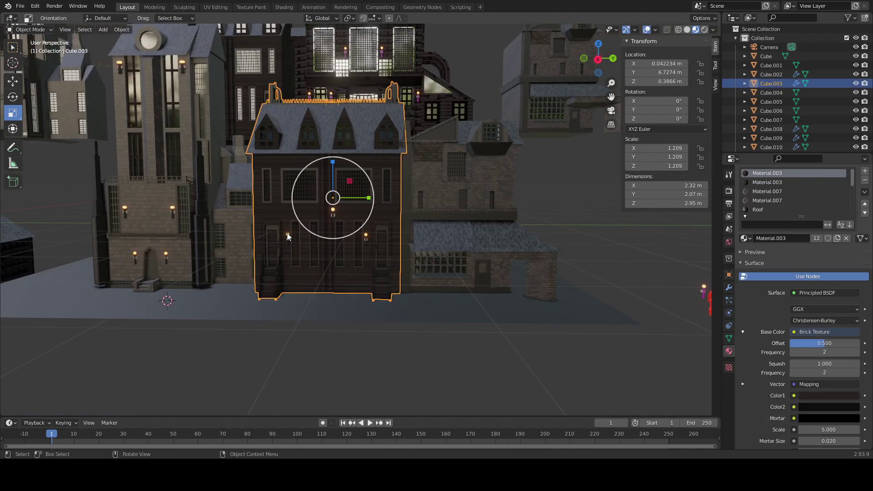
key(Tab)
scroll(228, 297, up, 5)
scroll(229, 297, up, 2)
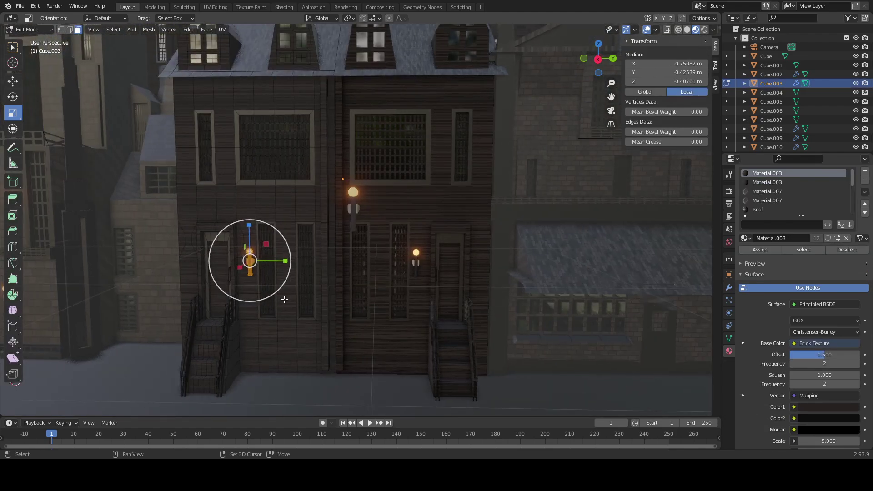
Step: Duplicate the torch beside the door and raise the copy about 0.139 m along Z
key(g)
key(x)
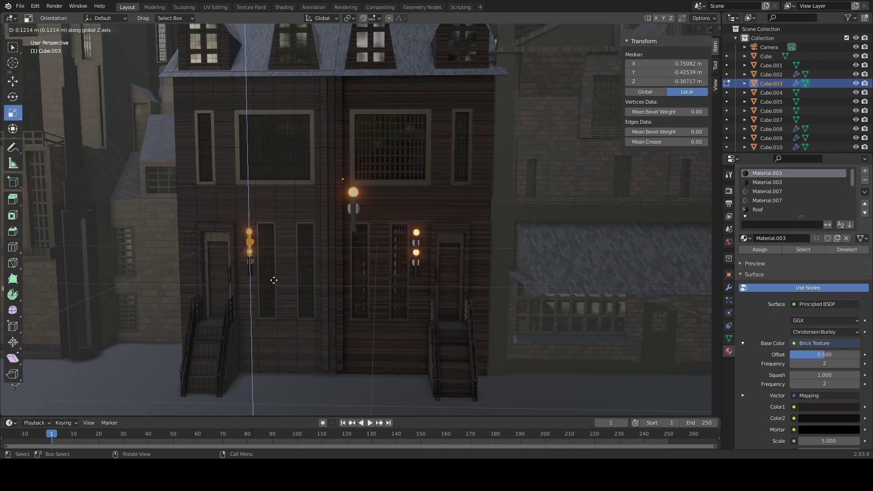
right_click(273, 280)
scroll(273, 282, up, 6)
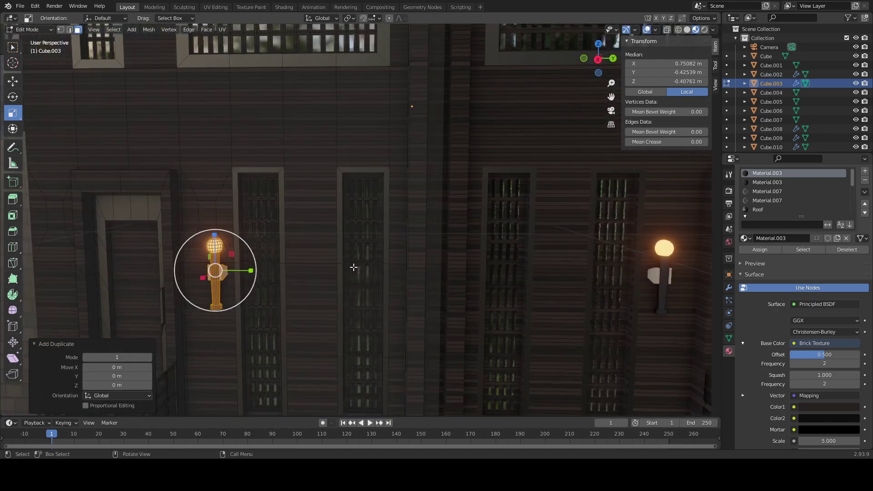
key(z)
click(344, 209)
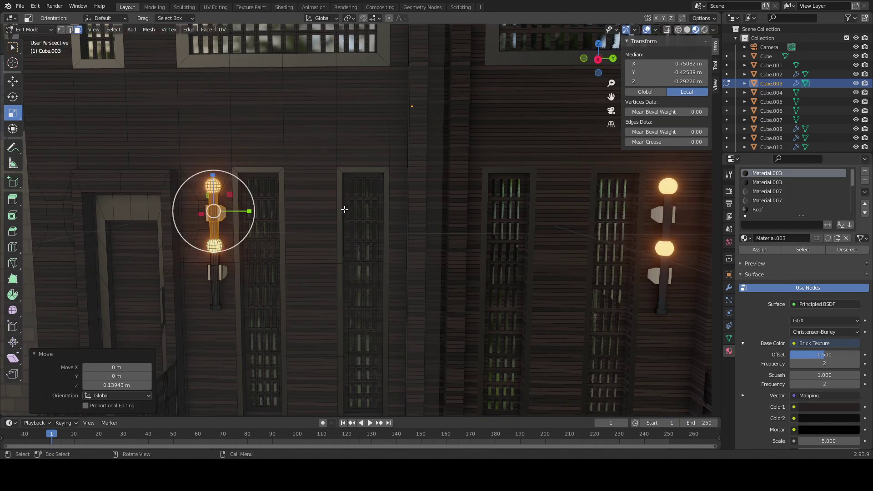
key(g)
key(x)
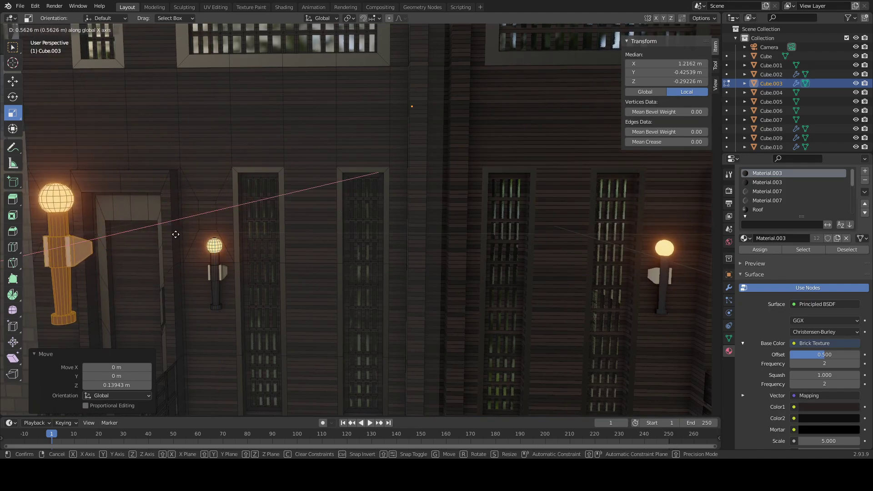
right_click(177, 235)
Step: Move the torch copy about -0.392 m along Y to the other side of the door
shift+middle_drag(228, 256, 356, 264)
key(g)
key(y)
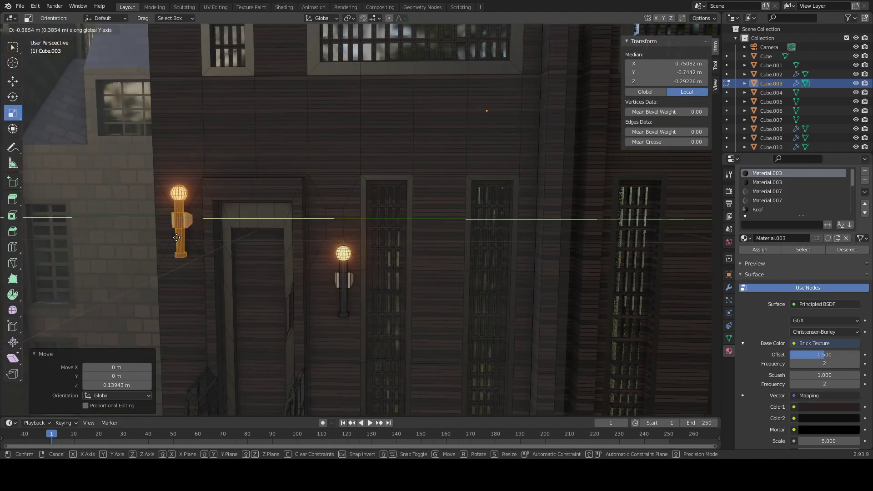
click(174, 237)
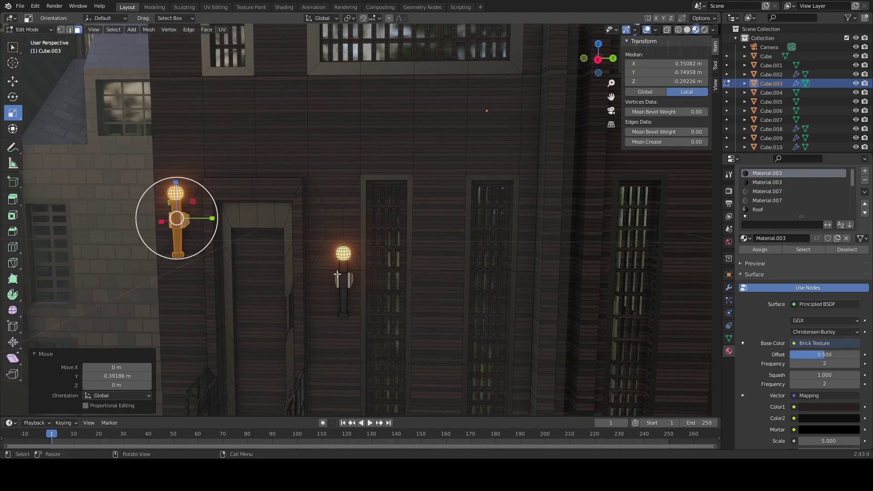
key(g)
key(shift+y)
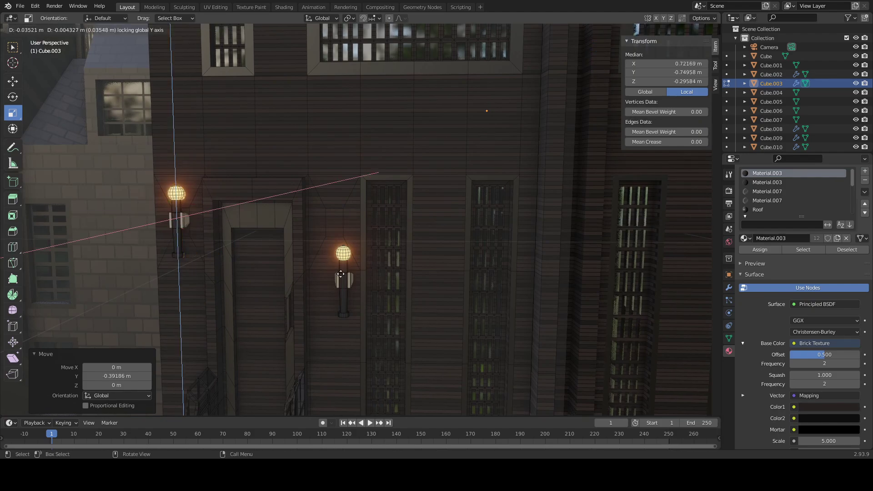
right_click(451, 271)
Step: Undo the door torch's duplication and the copy's moves
key(ctrl+z)
key(ctrl+z)
key(ctrl+z)
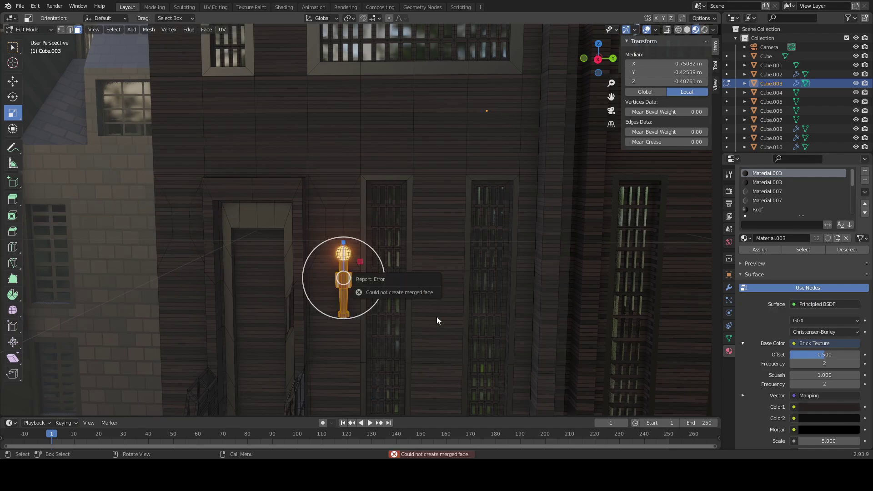
Step: Raise the door torch about 0.118 m along Z and fine-tune its position along the wall in Y
key(g)
key(z)
click(495, 261)
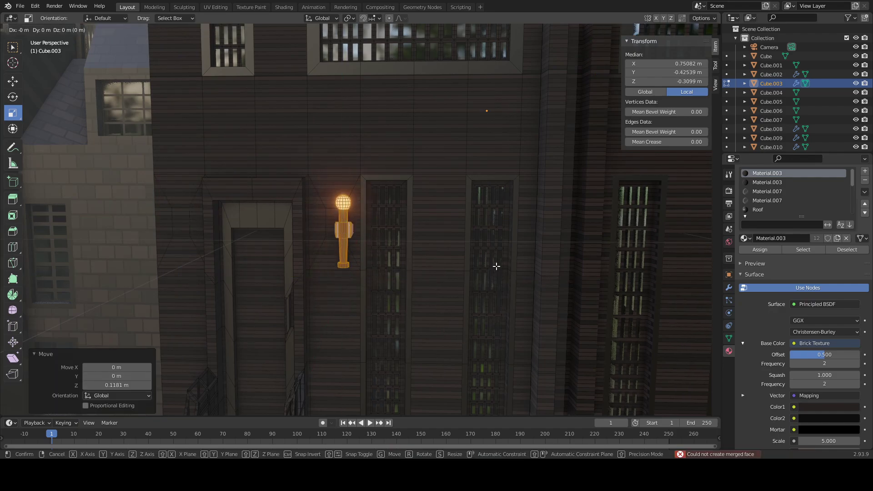
key(g)
key(y)
click(485, 260)
key(g)
middle_drag(486, 261, 462, 275)
click(486, 256)
key(g)
click(487, 255)
Step: Duplicate the door torch to the door's other side, about -0.372 m along Y and 0.016 m along Z
key(g)
key(shift+x)
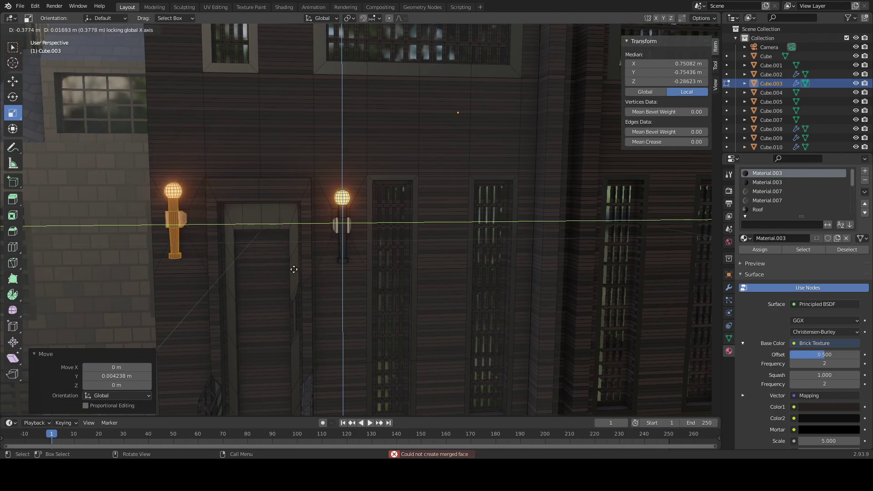
click(296, 270)
scroll(318, 273, down, 6)
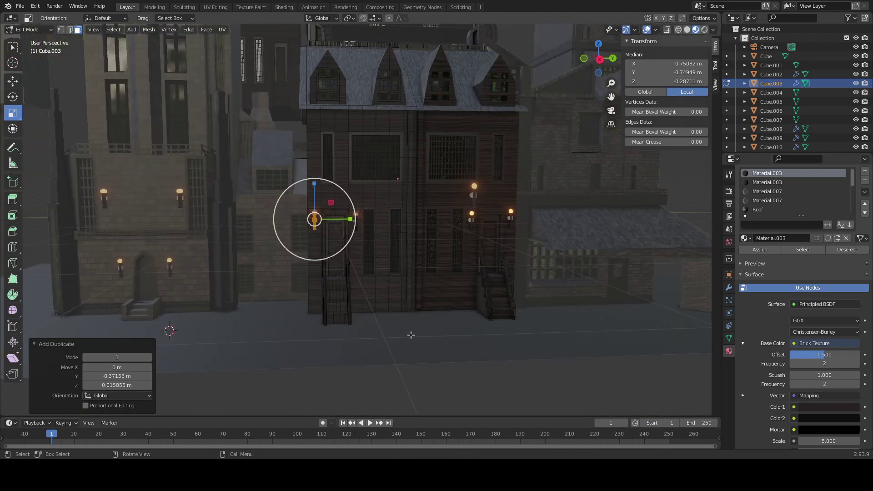
Step: Lower the duplicated torch about 0.015 m along Z to level it with the torch across the door
key(alt+a)
middle_drag(429, 358, 438, 358)
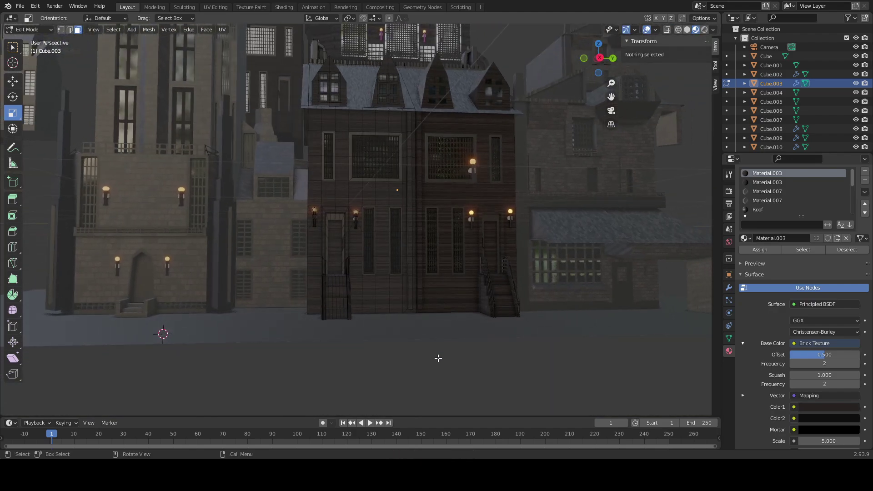
key(ctrl+z)
scroll(421, 347, up, 4)
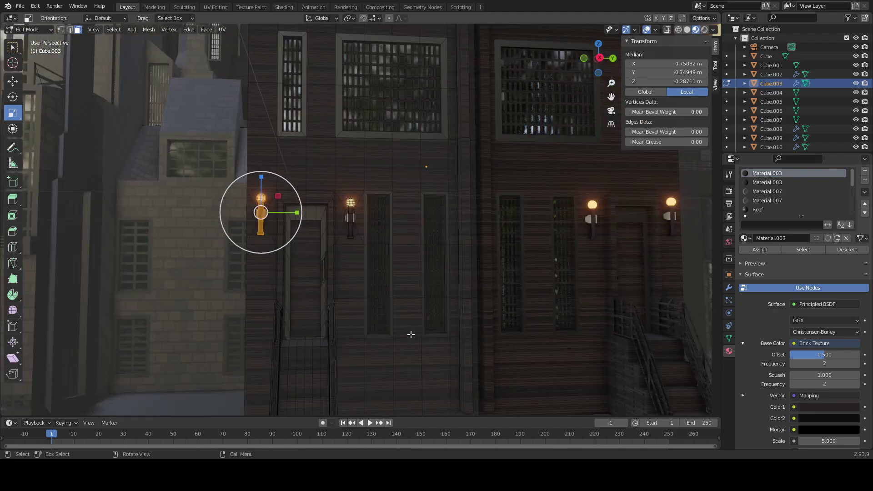
key(g)
key(x)
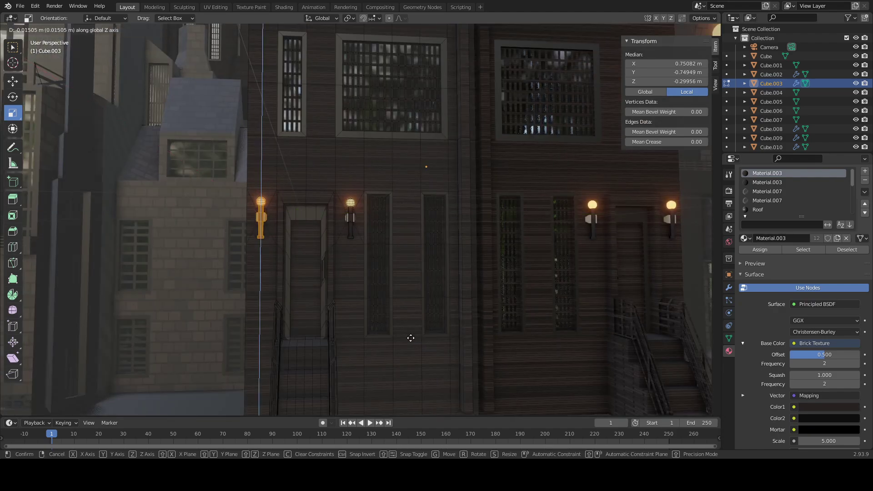
click(411, 338)
Step: Clear the mesh selection, return the wooden house to Object Mode and deselect it
scroll(411, 351, down, 8)
key(alt+a)
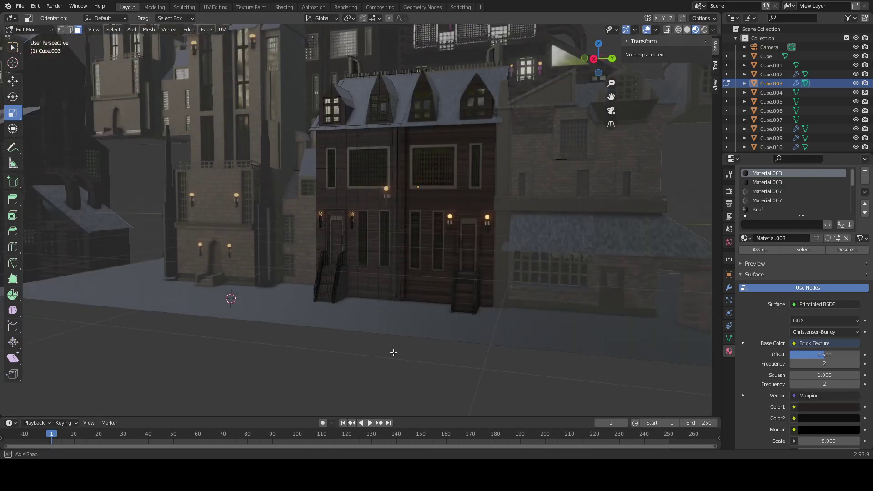
middle_drag(393, 352, 358, 316)
key(Tab)
scroll(435, 364, down, 3)
key(alt+a)
Step: Select the freestanding torch in front of the wooden house and move it about 1.483 m along Y to the brick shop
scroll(394, 362, up, 6)
scroll(396, 360, up, 2)
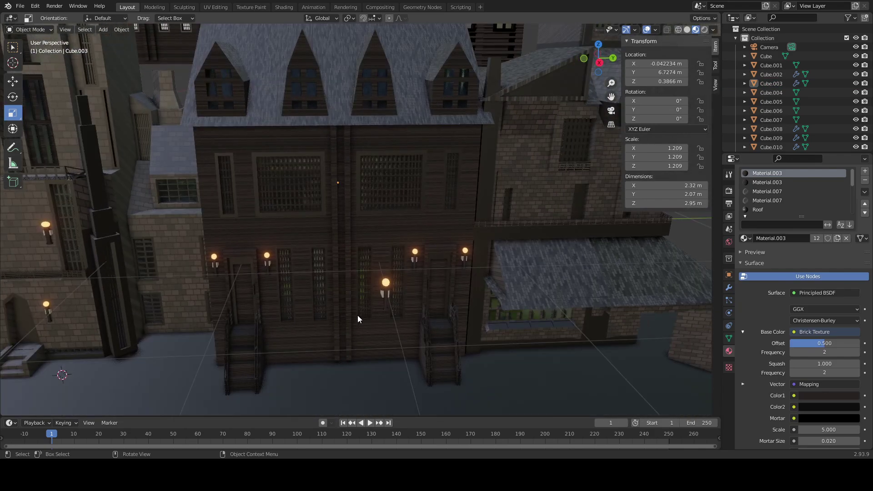
click(382, 296)
click(382, 296)
shift+middle_drag(497, 343, 365, 317)
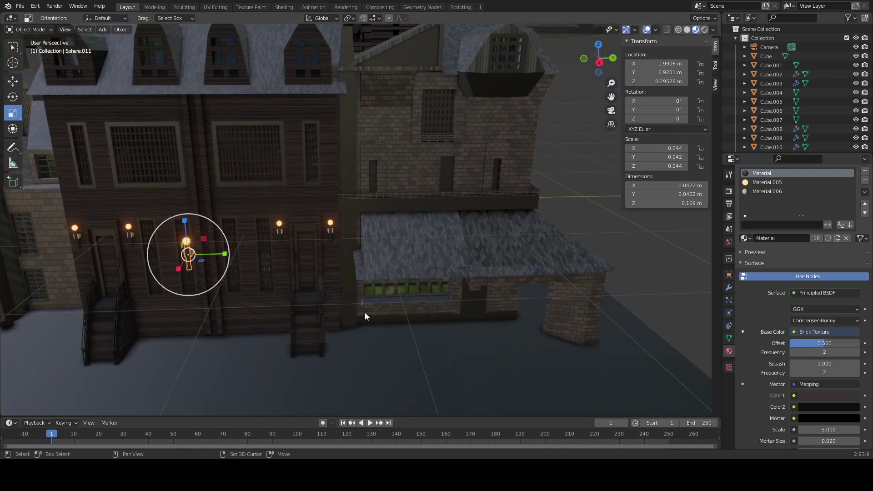
key(y)
click(657, 300)
shift+middle_drag(657, 300, 512, 309)
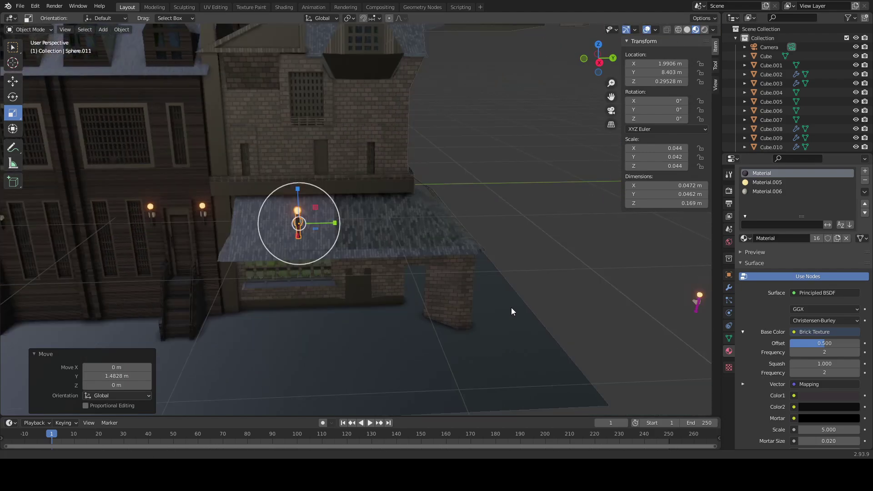
Step: Lower the freestanding torch about 0.821 m along Z to the shop's ground-floor level
scroll(478, 302, up, 4)
scroll(446, 184, down, 5)
middle_drag(408, 241, 399, 220)
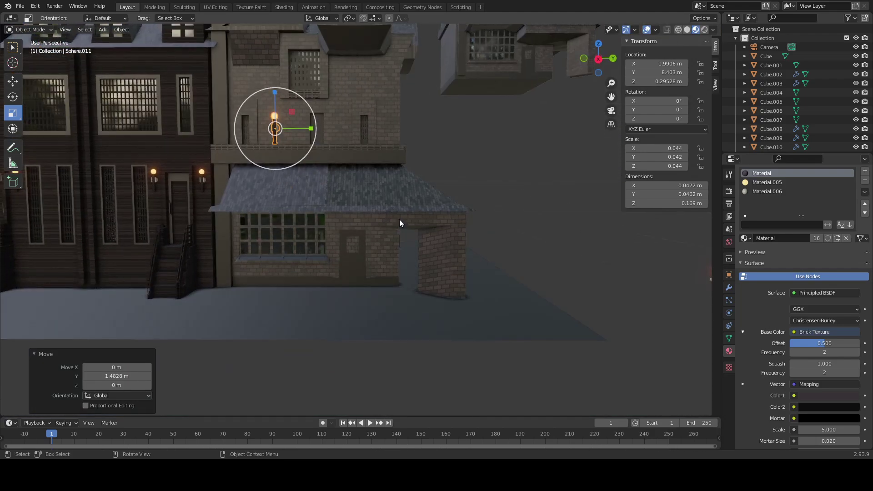
key(g)
key(z)
click(397, 371)
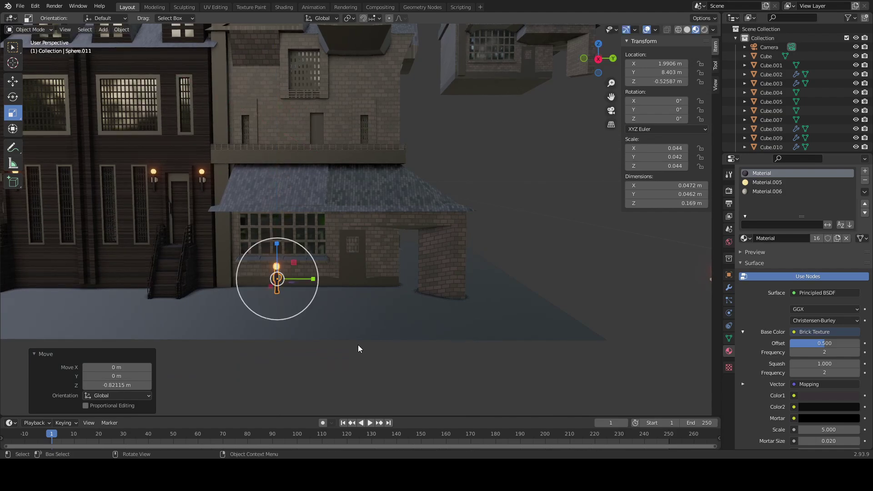
Step: Move the torch about 0.564 m along Y past the shop door
scroll(358, 345, up, 3)
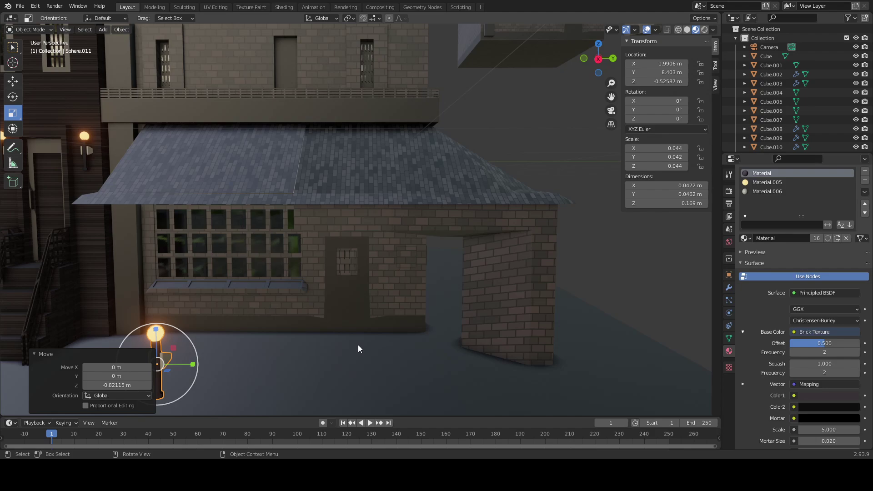
scroll(370, 304, down, 3)
shift+middle_drag(365, 296, 361, 266)
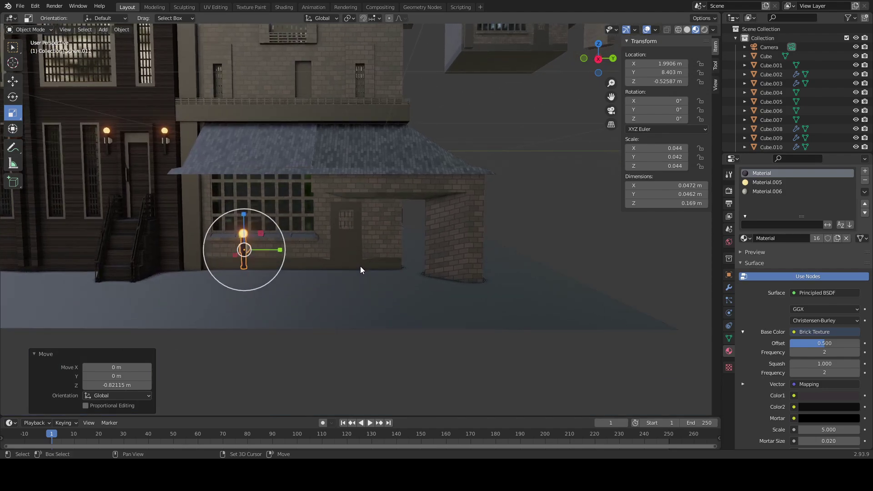
key(g)
key(y)
click(491, 267)
Step: Move the torch about -1.112 m along X to the brick wall beside the shop door
middle_drag(491, 267, 548, 271)
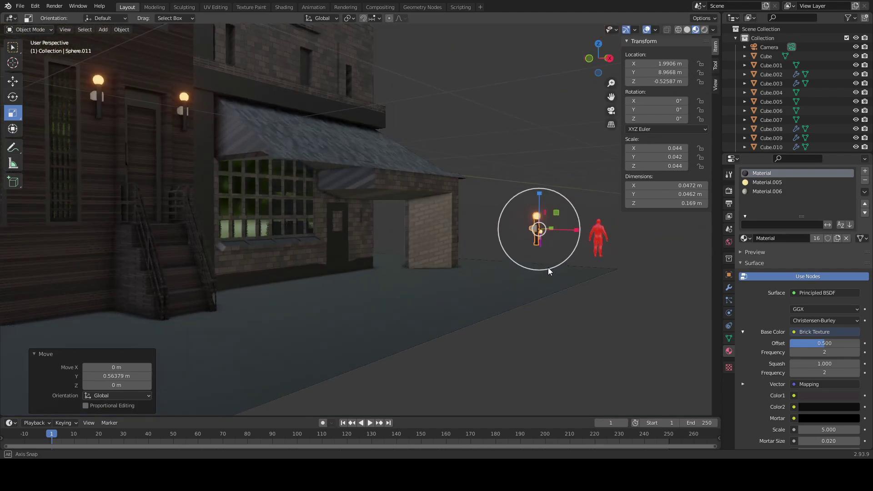
key(g)
key(x)
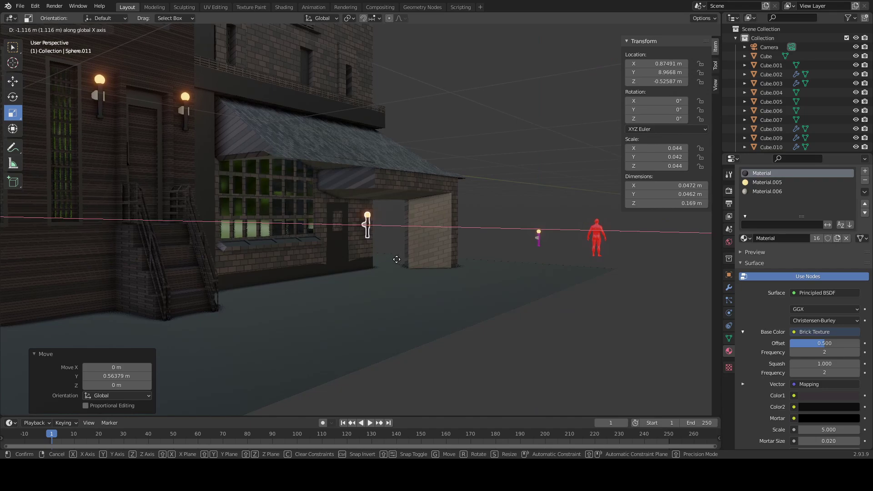
click(397, 259)
key(KP_Decimal)
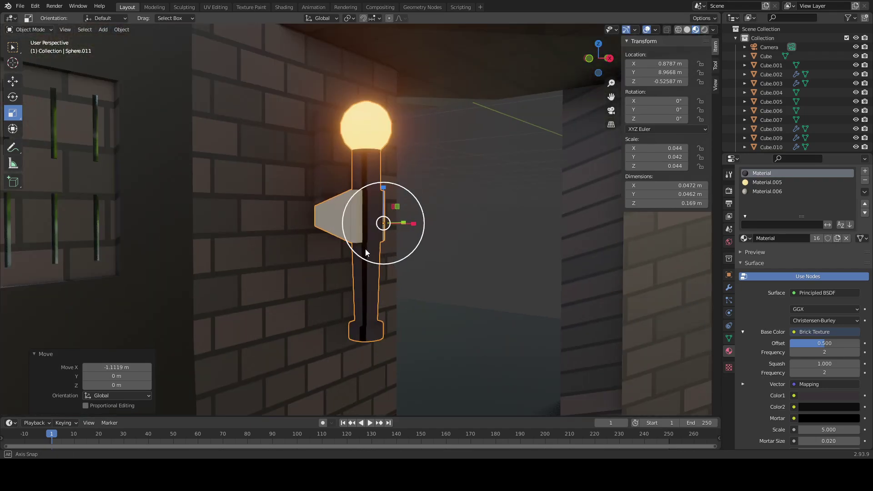
Step: Raise the shop torch about 0.036 m along Z and shift it about 0.099 m along Y
key(g)
key(z)
click(361, 230)
middle_drag(361, 230, 321, 233)
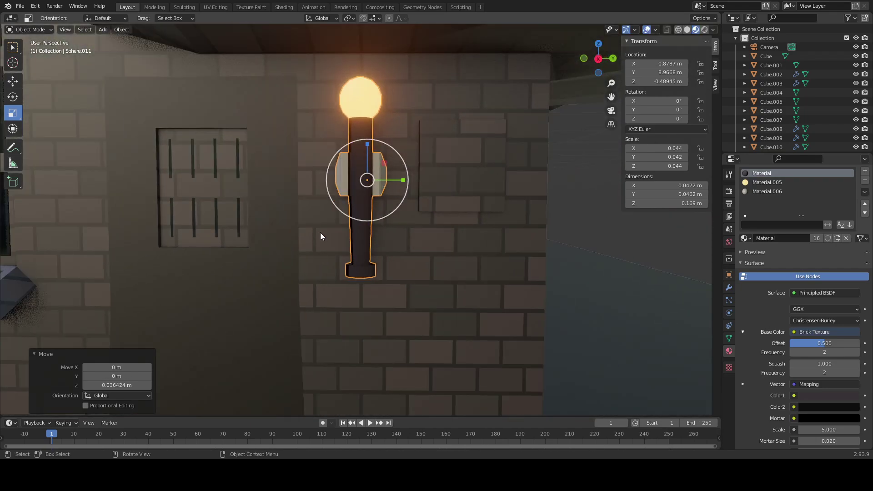
key(g)
key(y)
click(439, 238)
Step: Scale the shop torch up by about 1.393 and move it along X to about 0.818 m against the wall
key(s)
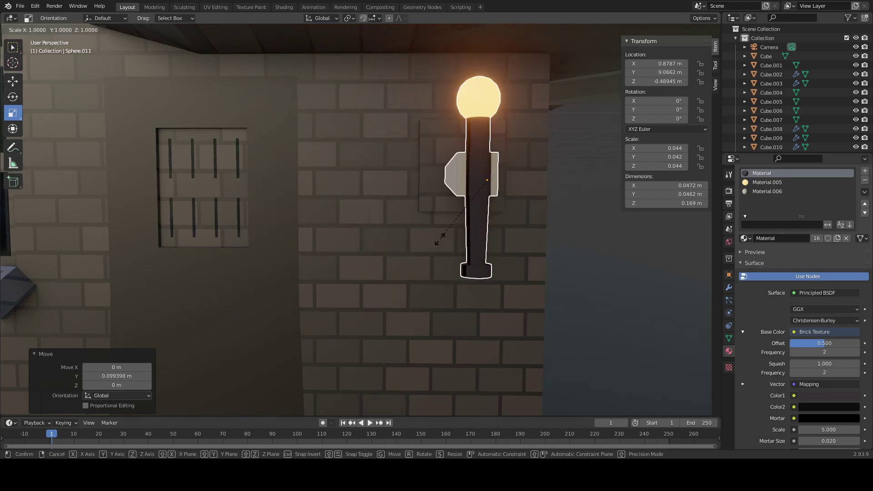
click(419, 261)
middle_drag(418, 261, 470, 249)
key(g)
key(x)
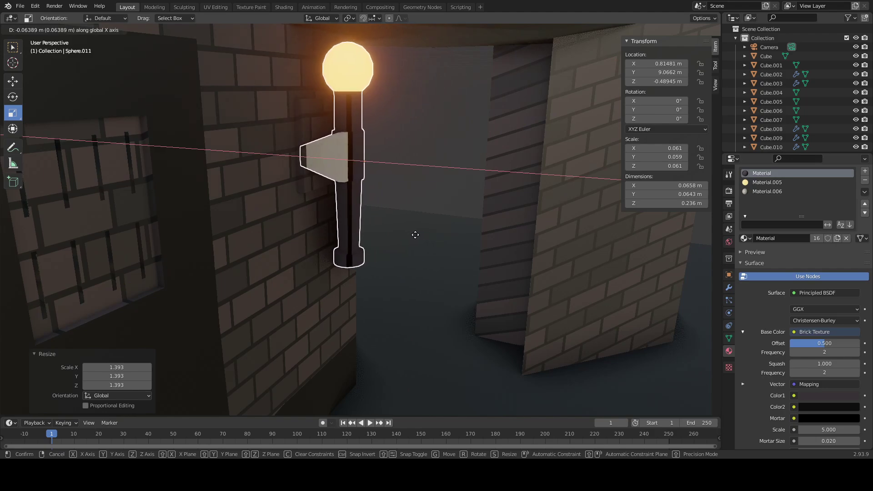
click(418, 237)
Step: Nudge the shop torch about 0.011 m along Y, and duplicate it about 0.204 m along Y and 0.004 m along Z
middle_drag(418, 237, 501, 254)
key(g)
key(y)
click(382, 241)
key(shift+d)
key(shift+x)
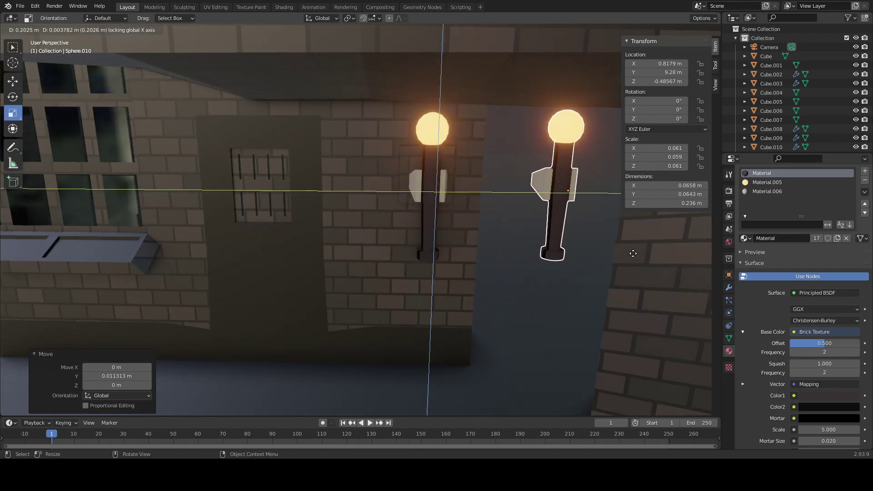
click(632, 255)
Step: Rotate the duplicated shop torch to 90° about Z
middle_drag(617, 260, 63, 137)
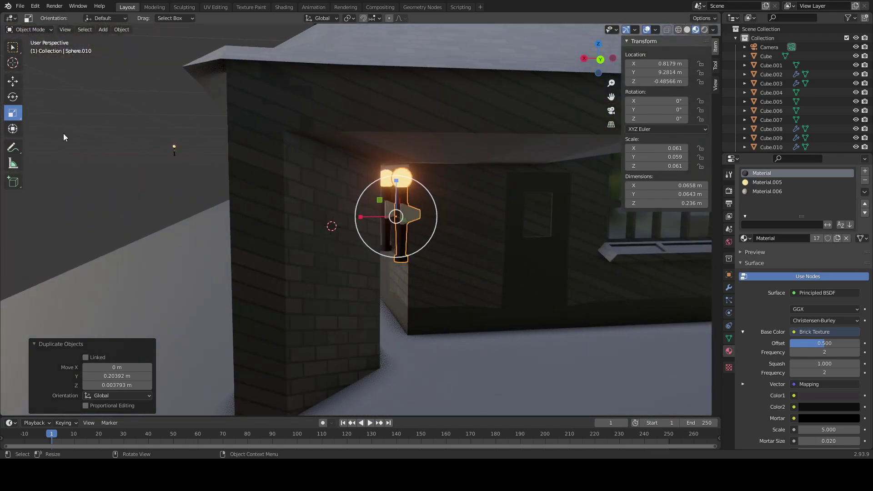
drag(381, 222, 400, 228)
mouse_move(399, 227)
middle_down()
mouse_move(399, 243)
mouse_move(391, 231)
middle_up()
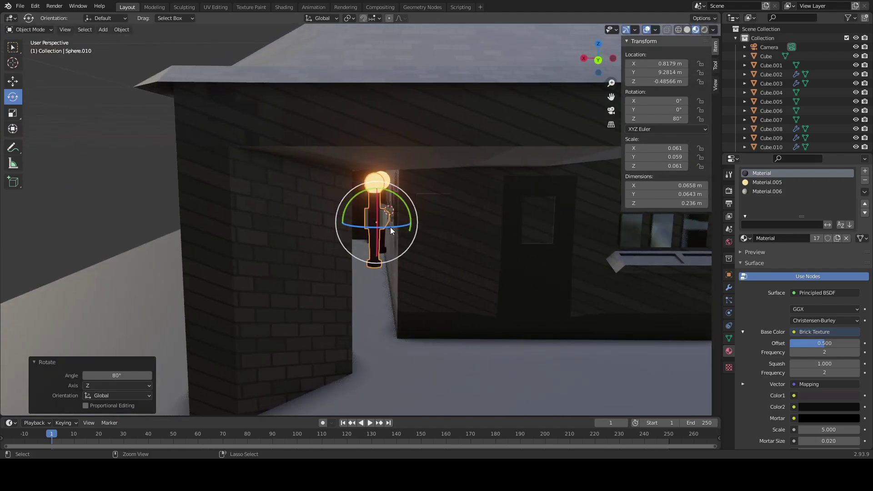
drag(393, 230, 394, 229)
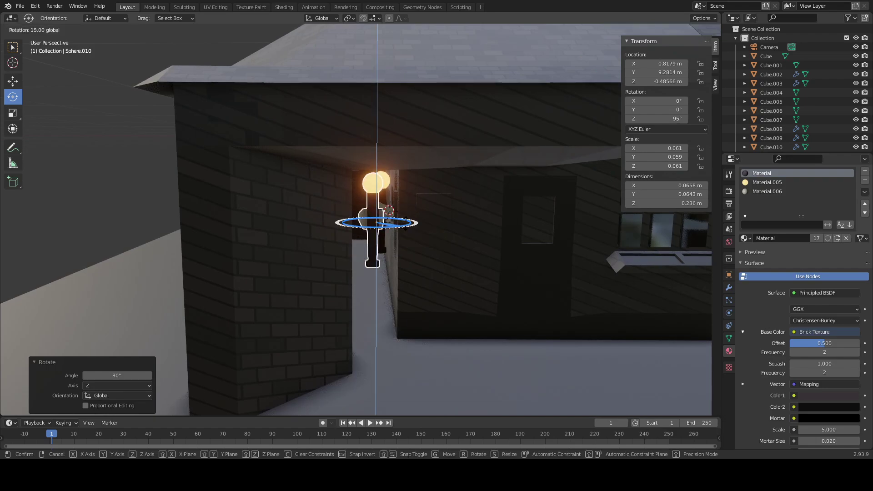
drag(405, 219, 405, 220)
middle_drag(425, 262, 377, 248)
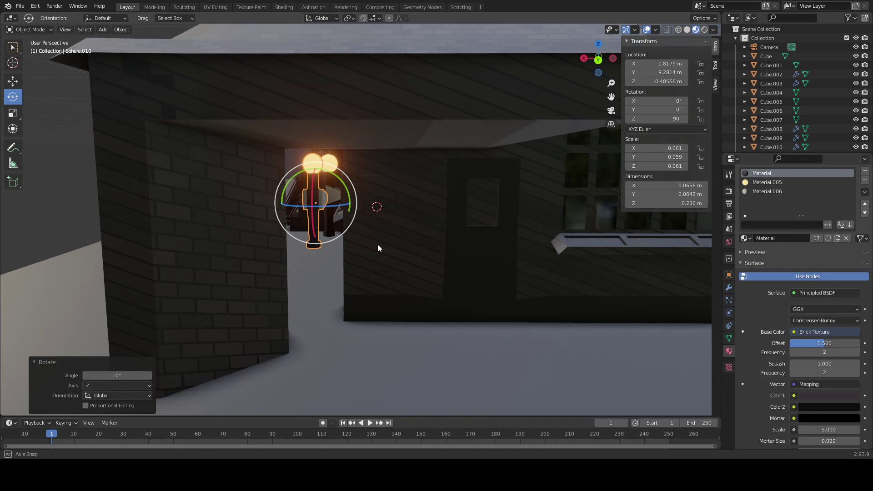
Step: Move the rotated torch copy about 0.281 m in the negative X direction along the shop's side wall and check the camera view
key(g)
key(x)
click(487, 252)
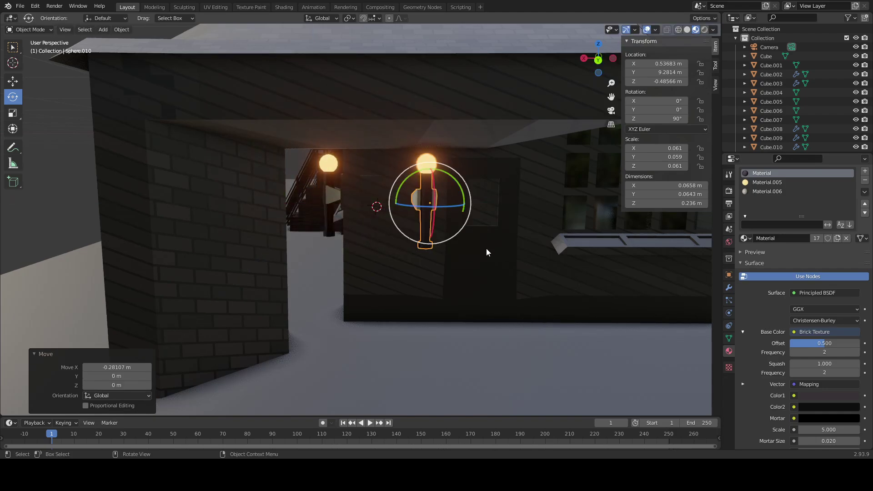
click(488, 250)
key(grave)
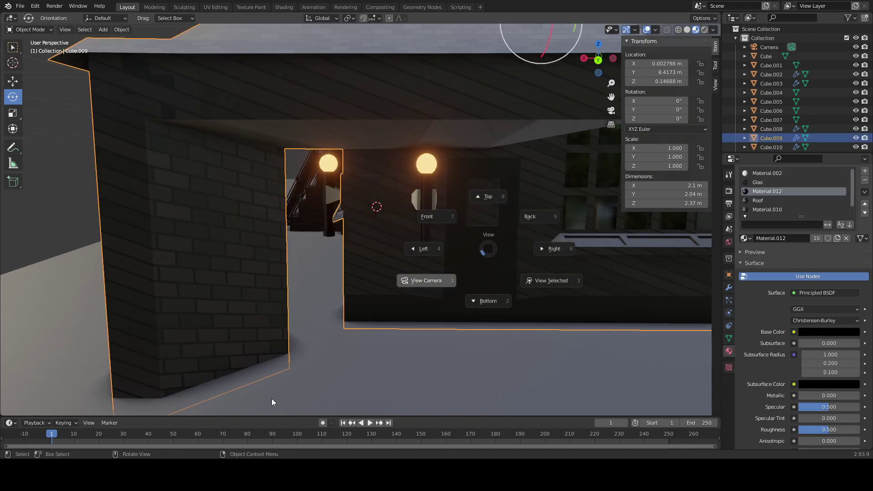
click(340, 375)
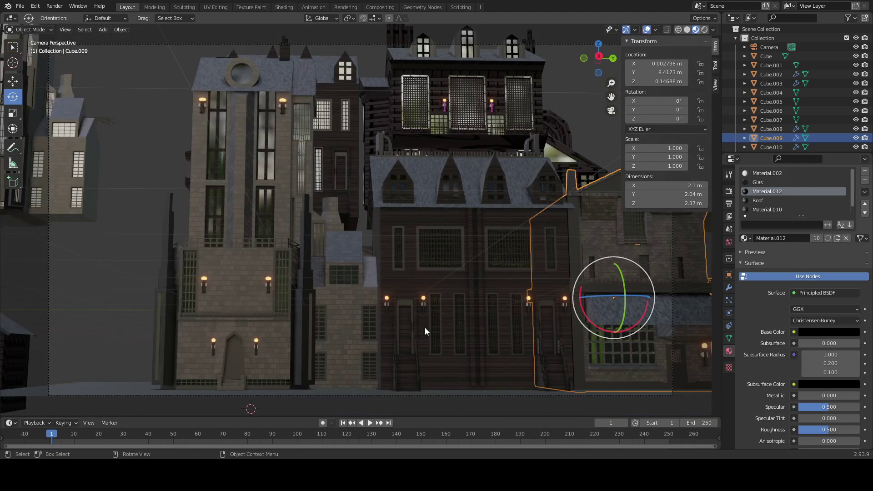
Step: Edit the side-wall torch's mesh and shift all of its geometry about 0.1 m along X, away from the door
key(KP_Decimal)
key(Tab)
middle_drag(459, 304, 334, 331)
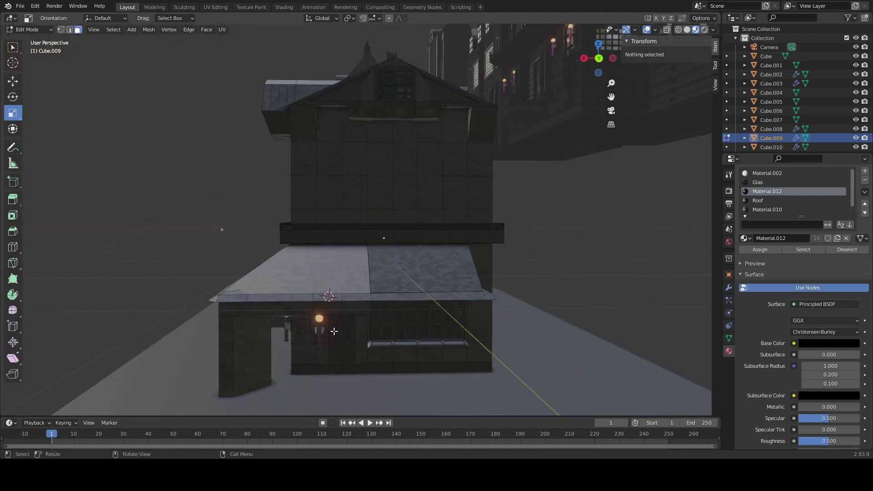
scroll(334, 331, up, 5)
key(Tab)
shift+middle_drag(353, 252, 396, 160)
click(335, 249)
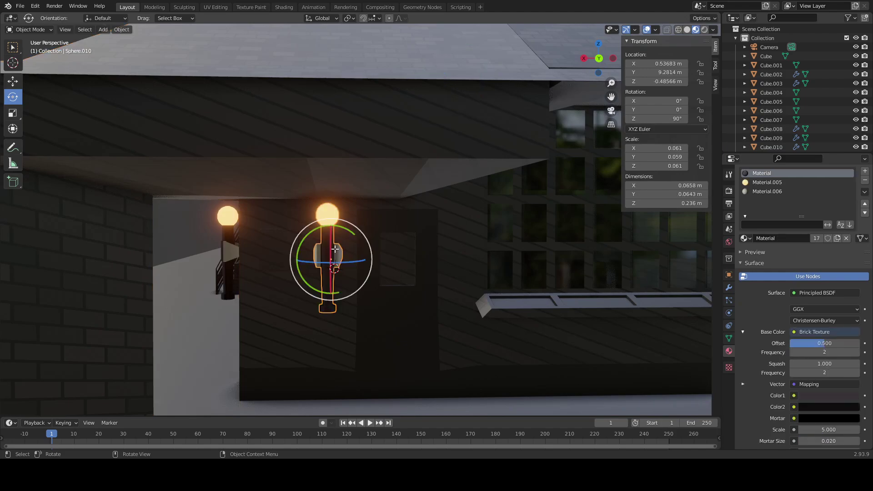
key(Tab)
key(x)
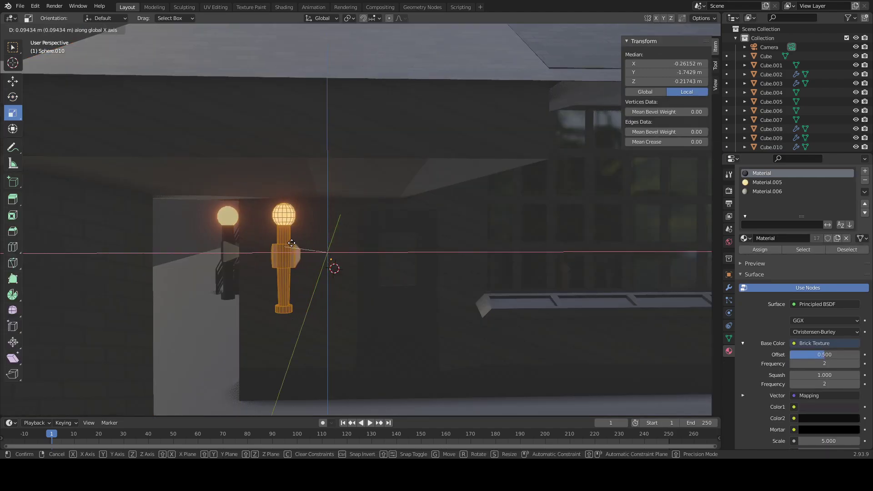
click(288, 243)
click(362, 281)
key(Tab)
click(376, 291)
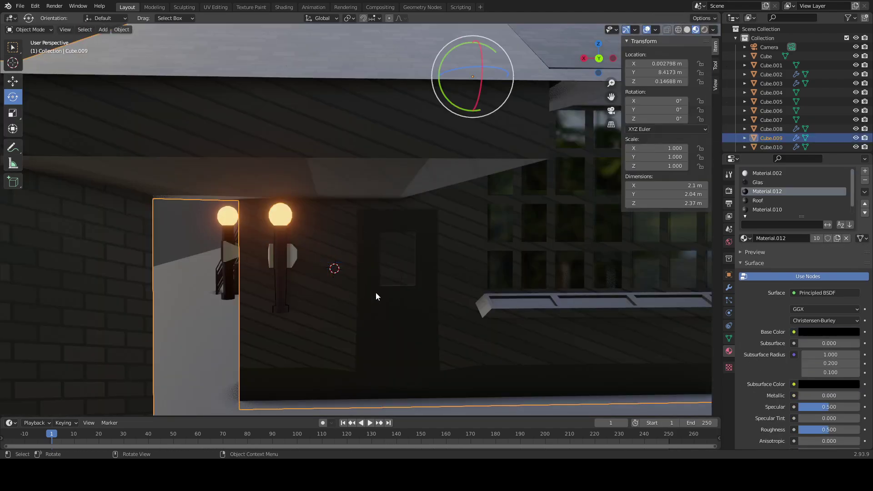
Step: Nudge the side-wall torch about 0.006 m along X
key(Tab)
shift+middle_drag(386, 302, 469, 259)
key(Tab)
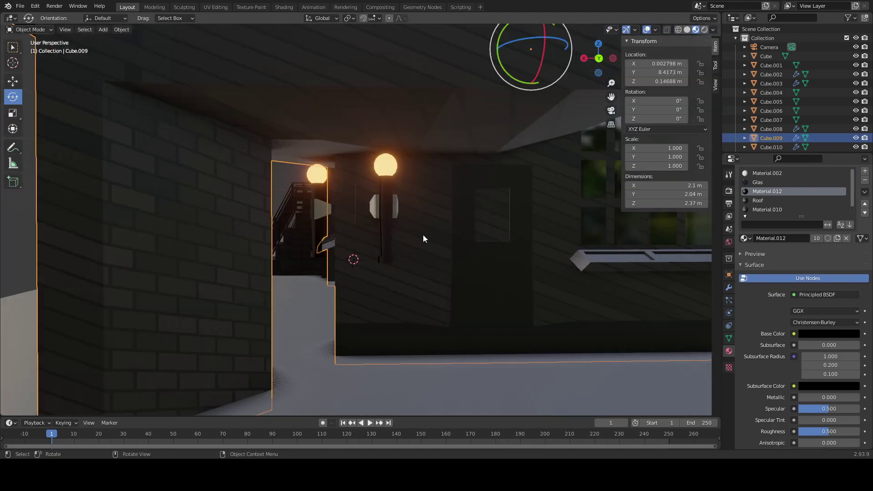
click(386, 211)
scroll(406, 240, up, 4)
shift+middle_drag(407, 240, 377, 272)
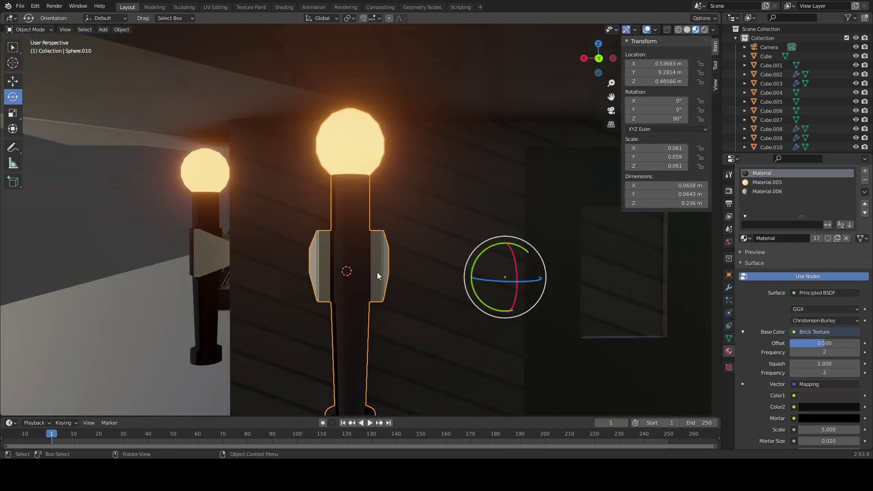
key(g)
key(shift+y)
key(y)
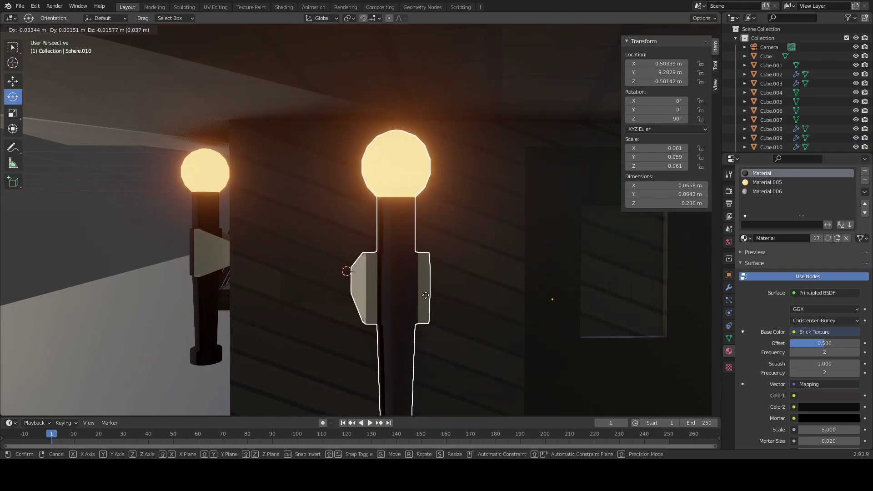
right_click(368, 283)
middle_drag(369, 280, 440, 303)
scroll(441, 303, down, 2)
key(g)
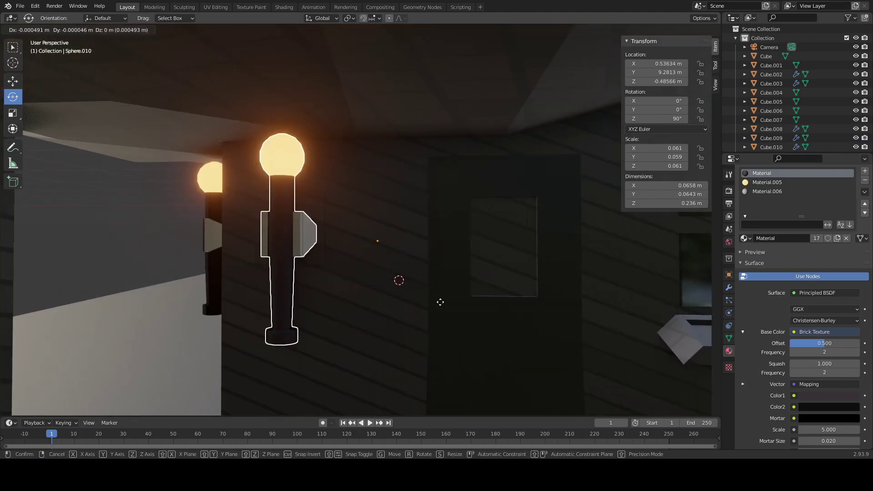
key(x)
click(434, 301)
scroll(432, 304, down, 10)
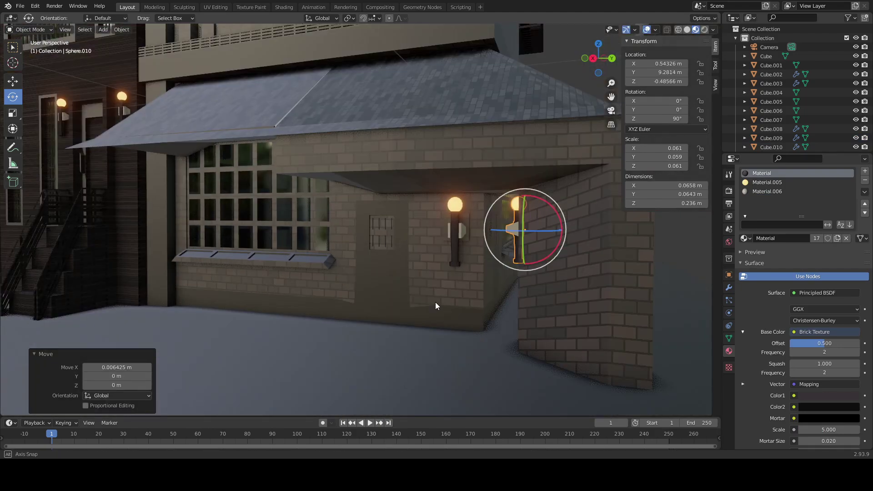
Step: Duplicate both shop torches about 1.008 m up along Z and undo the duplication
click(438, 248)
scroll(438, 248, down, 5)
key(shift+d)
key(x)
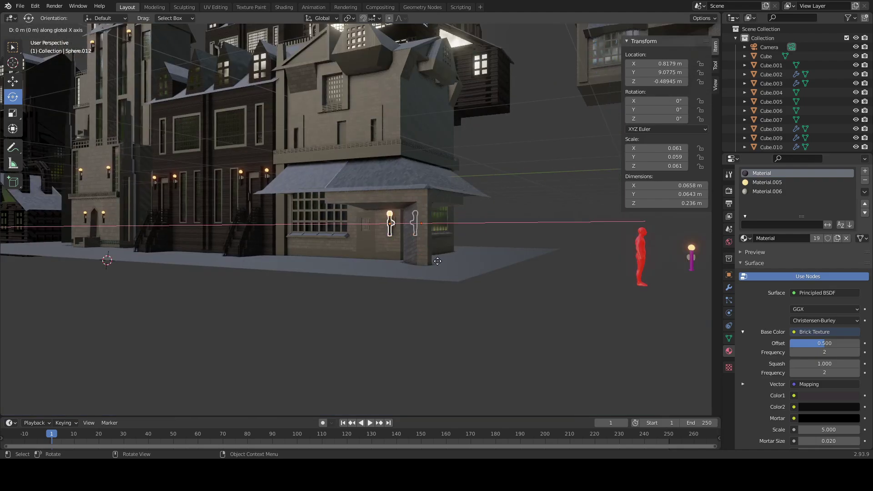
key(z)
click(432, 167)
middle_drag(432, 167, 576, 92)
click(611, 126)
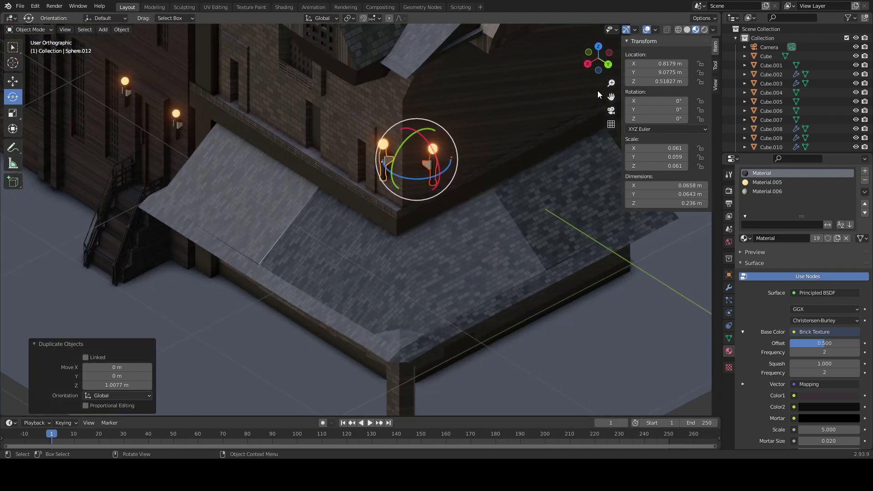
mouse_move(471, 165)
middle_down()
mouse_move(477, 151)
mouse_move(461, 165)
middle_up()
scroll(476, 152, down, 3)
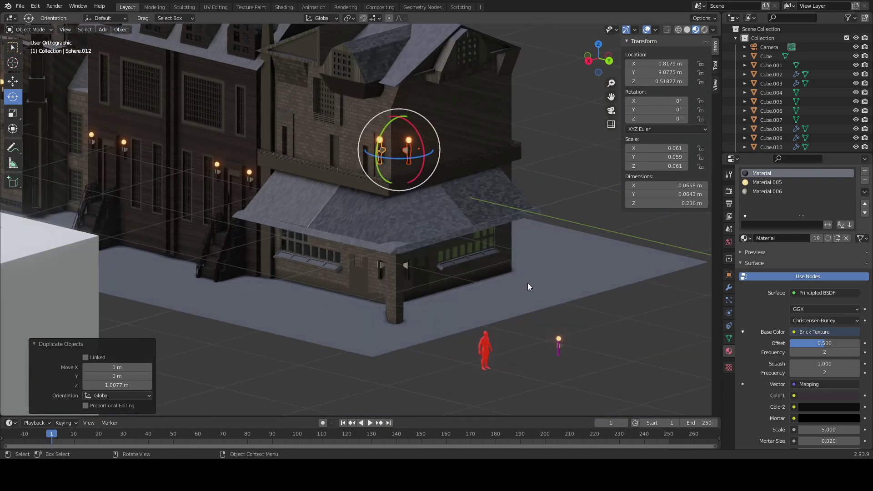
click(575, 292)
key(ctrl+z)
key(ctrl+z)
Step: Examine the shop and its torches from several angles, through the scene camera and in orthographic and perspective views
scroll(492, 260, up, 2)
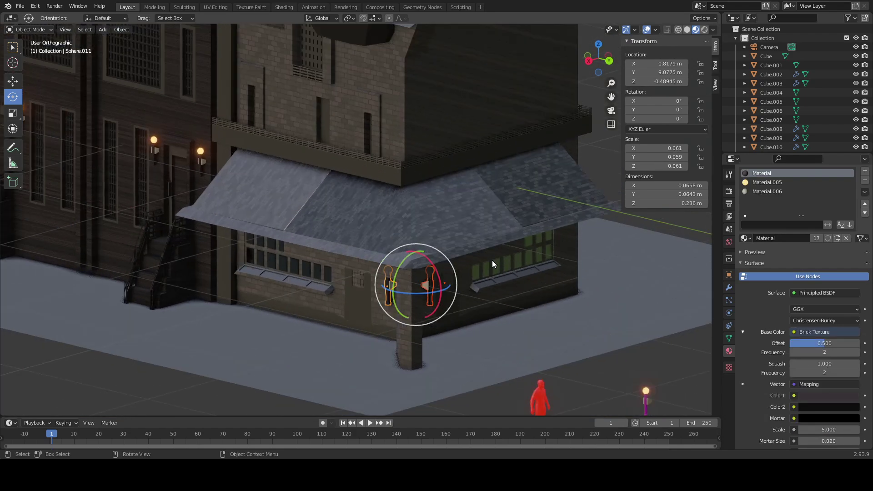
middle_drag(492, 260, 375, 271)
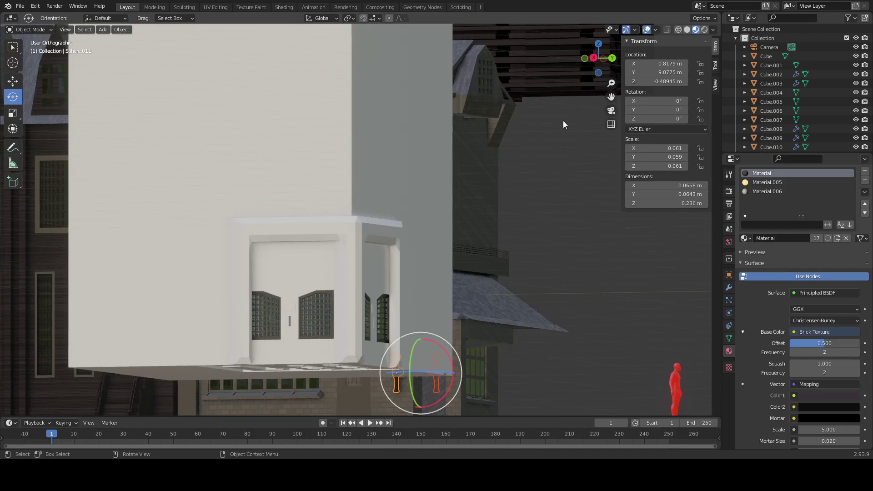
middle_drag(563, 120, 530, 151)
click(611, 110)
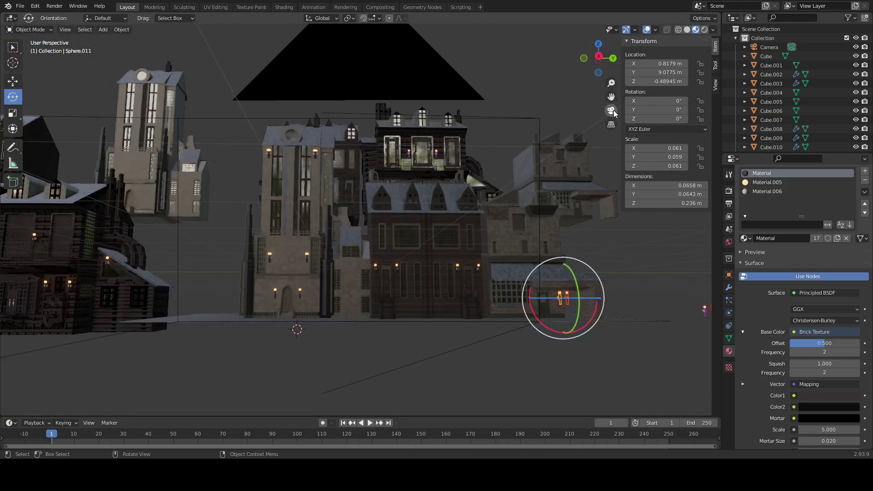
click(611, 110)
middle_drag(508, 199, 476, 221)
scroll(448, 246, down, 5)
scroll(486, 222, up, 4)
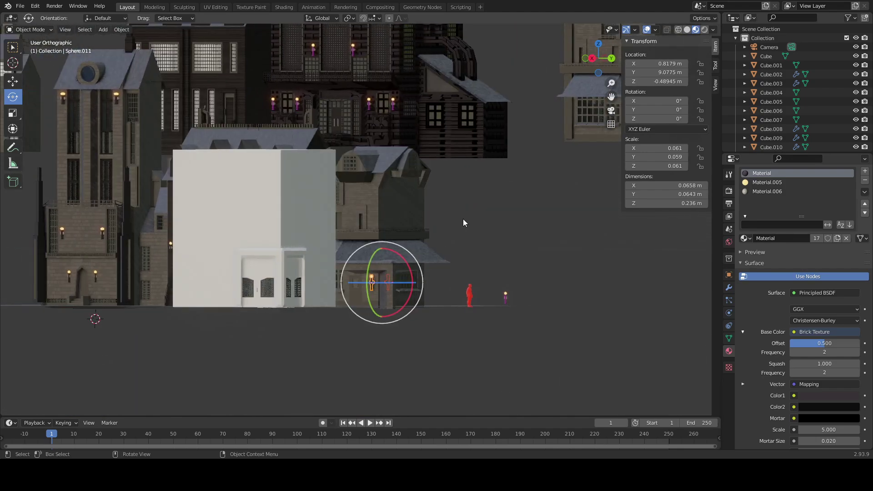
click(611, 124)
Step: Duplicate both shop torches and raise the copies to the upper storey, with the front copy at about 0.558 m on Z
middle_drag(414, 226, 398, 86)
scroll(414, 280, up, 3)
scroll(393, 191, up, 1)
key(shift+d)
right_click(404, 133)
key(g)
click(388, 377)
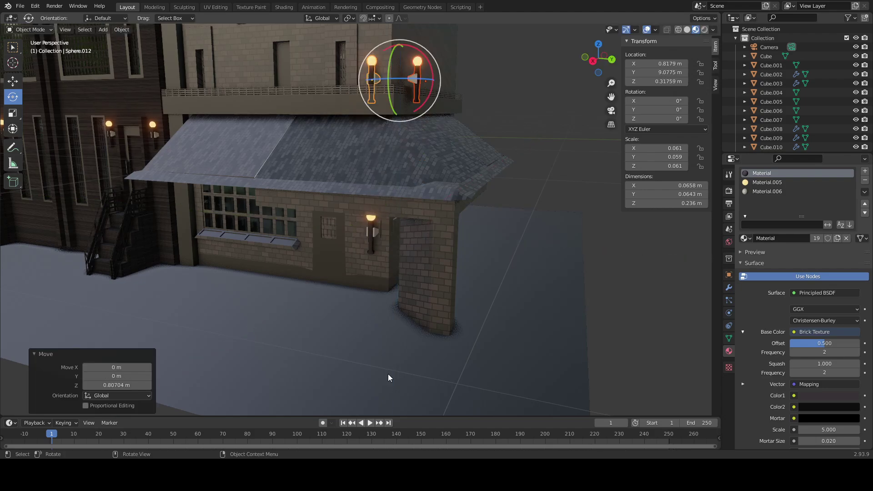
shift+middle_drag(374, 187, 384, 305)
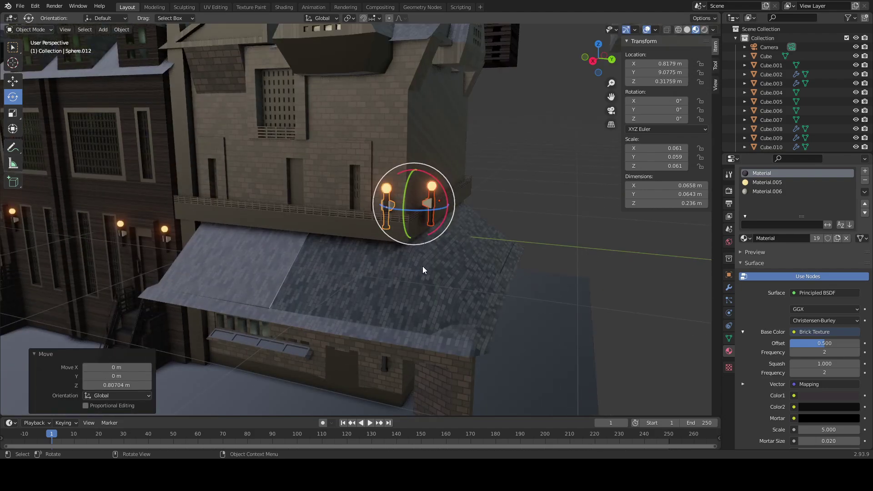
key(g)
key(z)
click(375, 181)
click(481, 169)
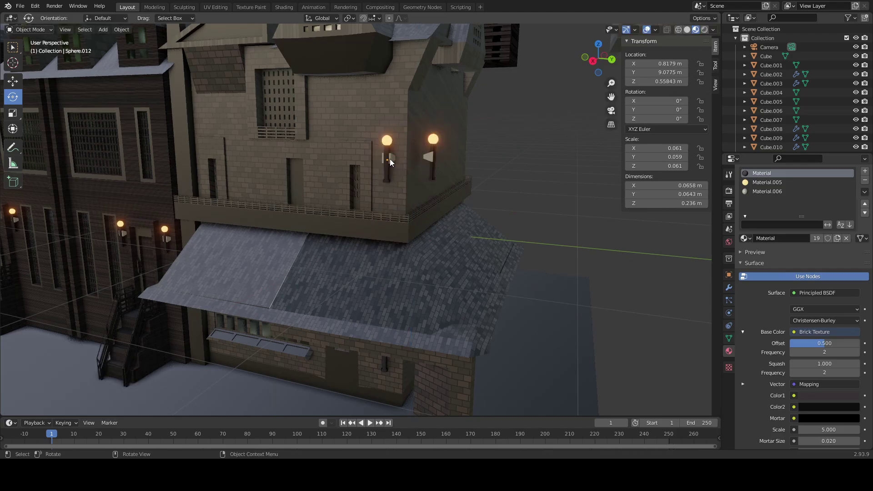
Step: Move the upper front torch along Y to about 8.658 m and lower it to about 0.466 m on Z
click(390, 159)
middle_drag(340, 238, 400, 255)
key(g)
key(y)
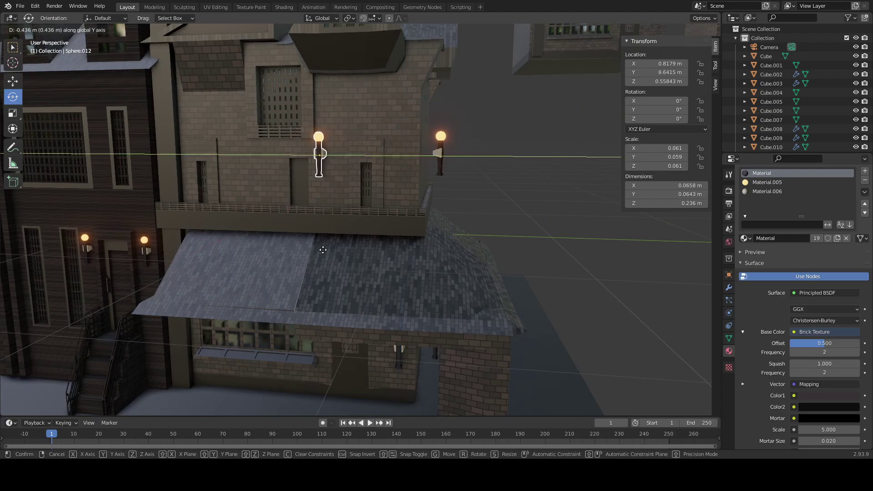
click(337, 256)
key(g)
key(z)
click(332, 270)
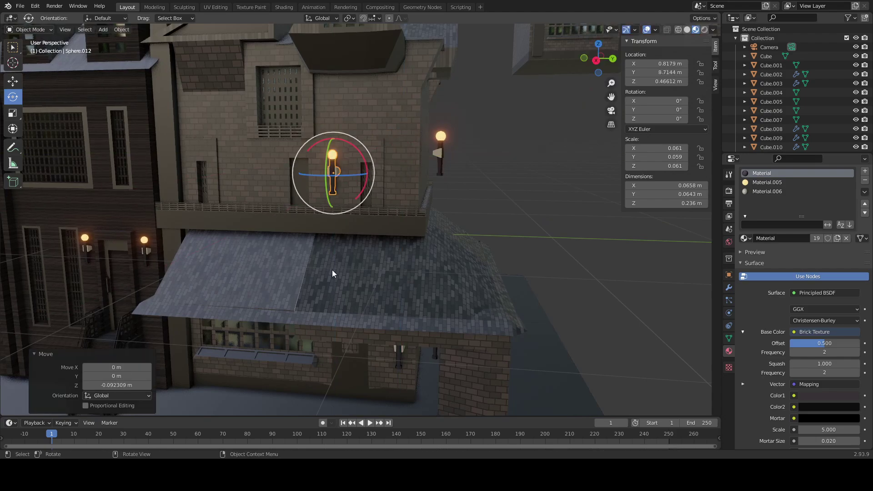
key(g)
key(y)
click(322, 269)
Step: Try shifting the upper side-wall torch along Y and undo the move
click(443, 155)
middle_drag(374, 227, 390, 226)
key(g)
key(x)
key(y)
click(234, 227)
middle_drag(238, 228, 284, 243)
key(g)
key(x)
key(Escape)
key(ctrl+z)
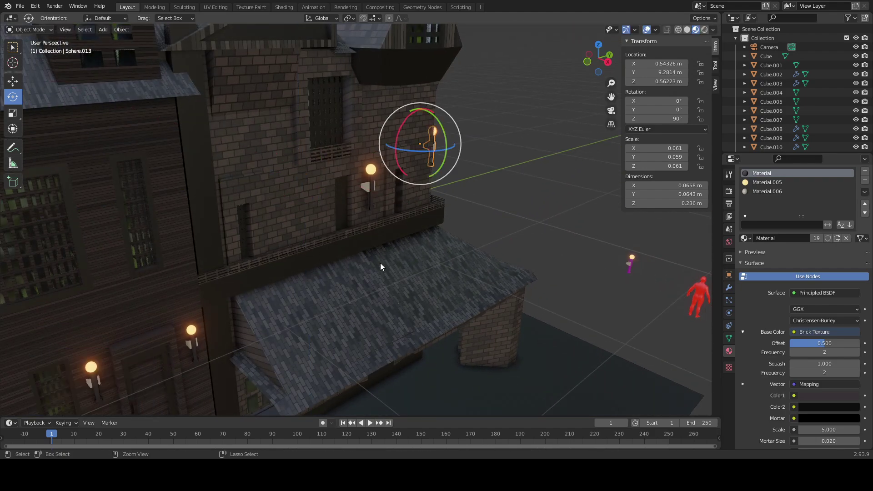
Step: Duplicate the upper front torch and place the copy along Y on the other side of the dark wall opening
middle_drag(381, 263, 345, 222)
click(345, 178)
key(shift+d)
key(Escape)
key(g)
key(y)
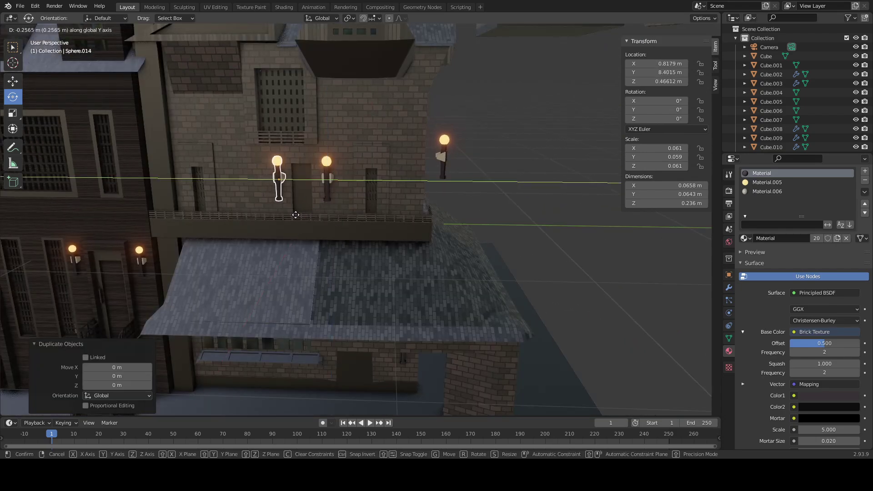
click(293, 215)
Step: Fit the upper side torch against the shop's side wall at about 0.383 m on X and 9.192 m on Y
click(437, 151)
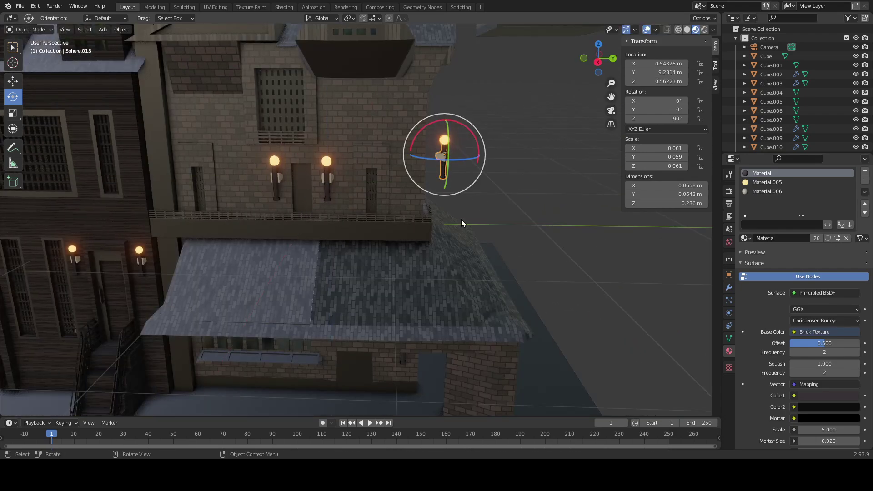
middle_drag(461, 219, 396, 254)
key(g)
key(x)
click(387, 259)
key(g)
key(x)
key(Escape)
key(g)
key(y)
click(419, 253)
Step: Duplicate the upper side-wall torch about 1.018 m in the negative X direction to the wall's far end
key(shift+d)
key(x)
click(567, 253)
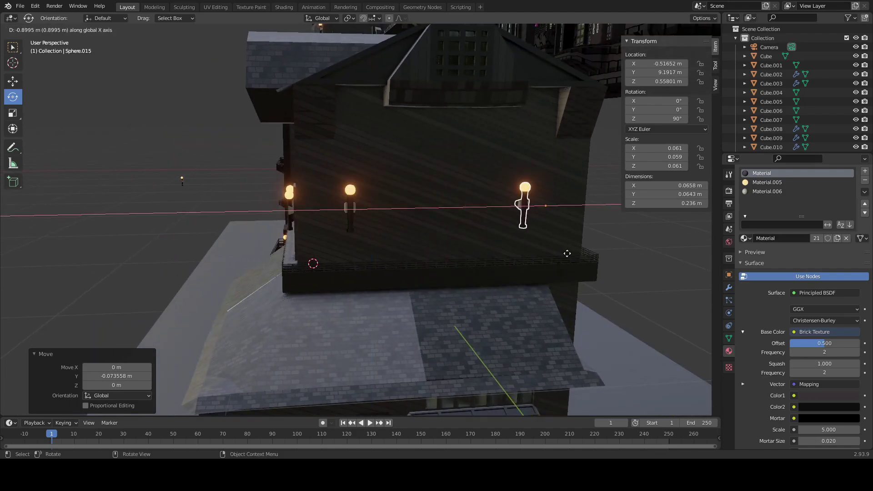
click(582, 253)
mouse_move(577, 254)
middle_down()
mouse_move(567, 261)
mouse_move(574, 263)
mouse_move(555, 258)
mouse_move(589, 261)
middle_up()
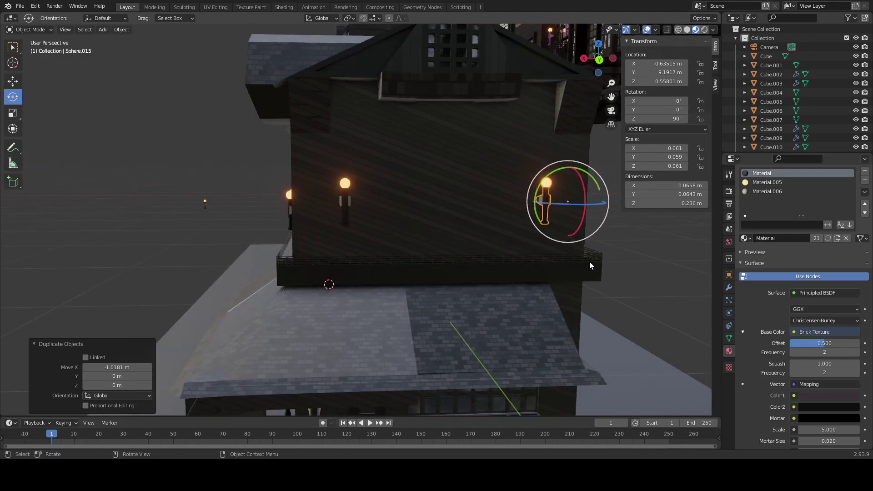
key(alt+a)
Step: Move the untextured white building along Y to about -7.365 m, clear of the street scene
scroll(526, 272, down, 5)
middle_drag(373, 269, 452, 250)
key(Tab)
key(Tab)
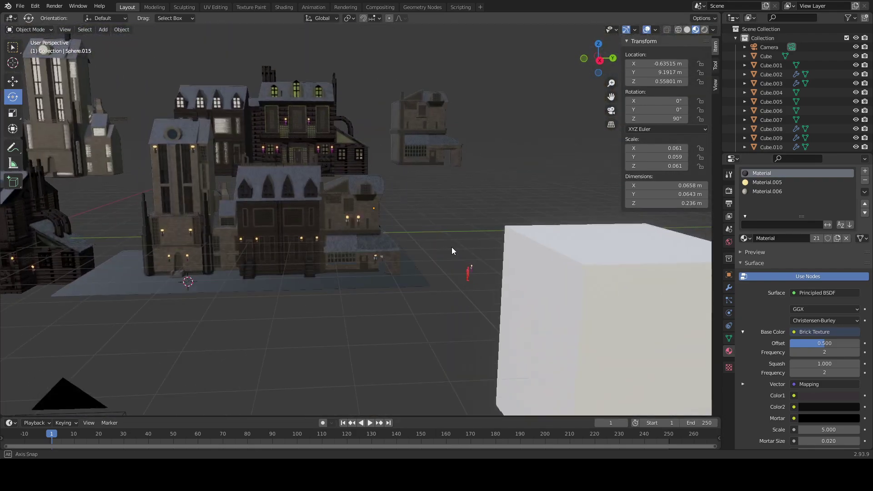
click(548, 257)
right_click(546, 256)
scroll(459, 264, down, 7)
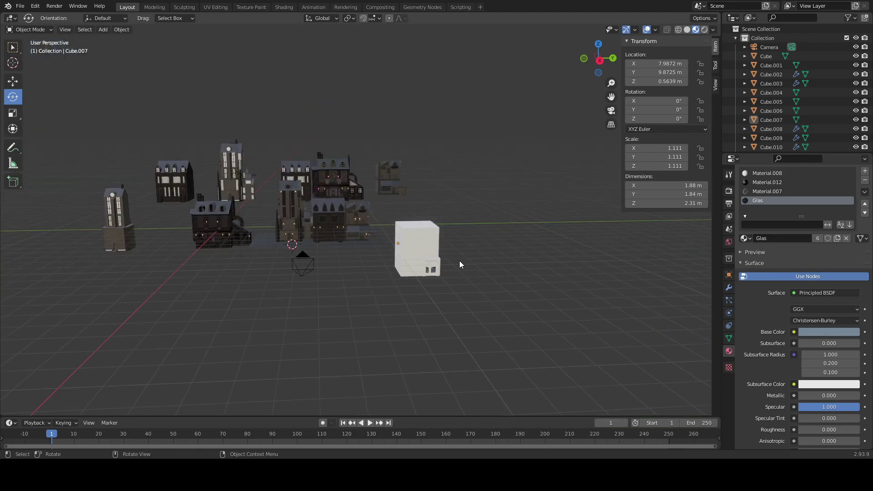
click(437, 259)
middle_drag(437, 259, 415, 264)
key(g)
key(y)
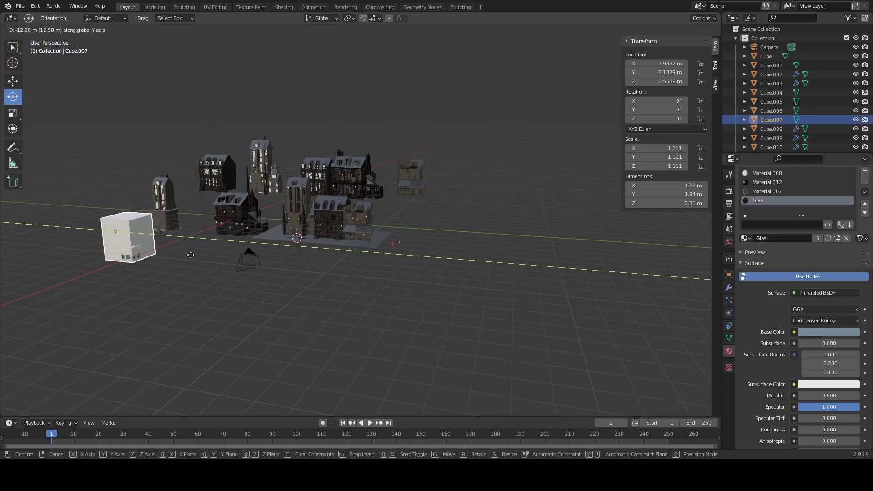
click(136, 249)
click(329, 265)
Step: Stretch the ground plane along Y to a scale of about 7.85, giving a length of about 15.7 m
scroll(334, 260, up, 8)
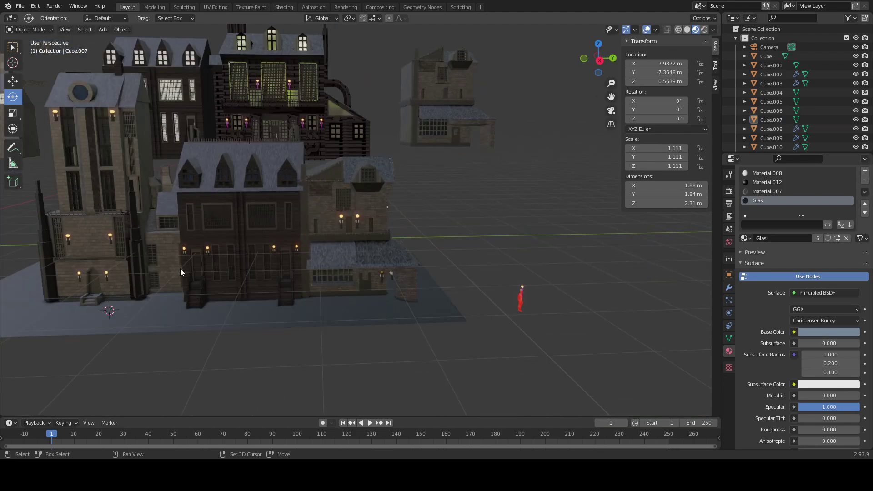
middle_drag(180, 272, 367, 239)
click(195, 248)
click(248, 278)
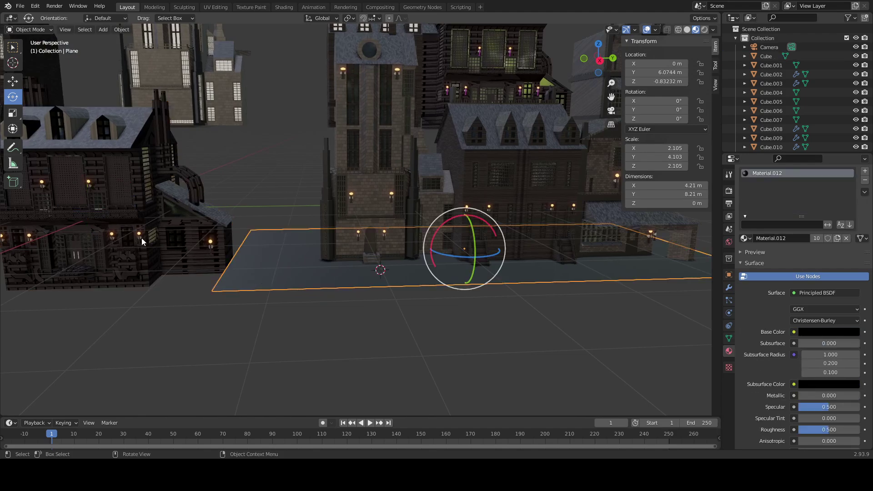
click(12, 113)
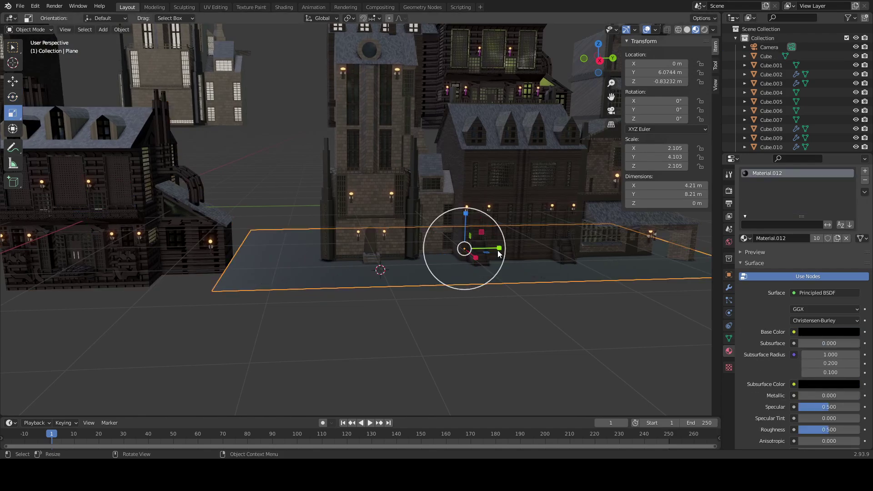
drag(499, 253, 531, 256)
middle_drag(530, 255, 547, 283)
Step: Move the red human figure along Y to about 7.68 m, in front of the brick shop
click(667, 252)
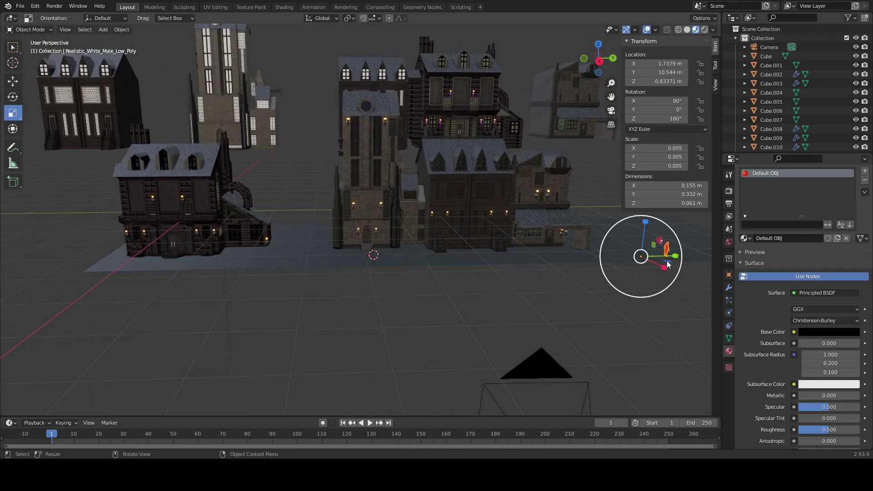
key(g)
key(y)
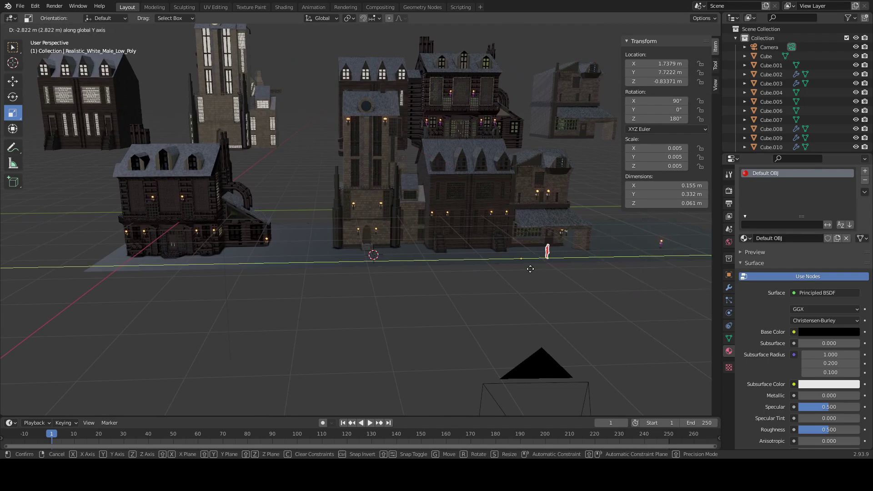
click(529, 269)
key(KP_Decimal)
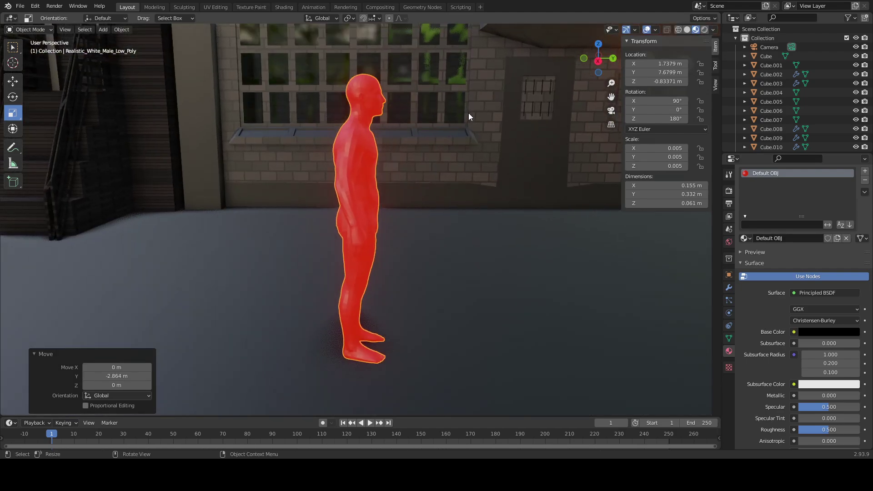
scroll(468, 113, down, 3)
middle_drag(457, 130, 479, 214)
scroll(480, 213, up, 2)
shift+middle_drag(413, 234, 473, 200)
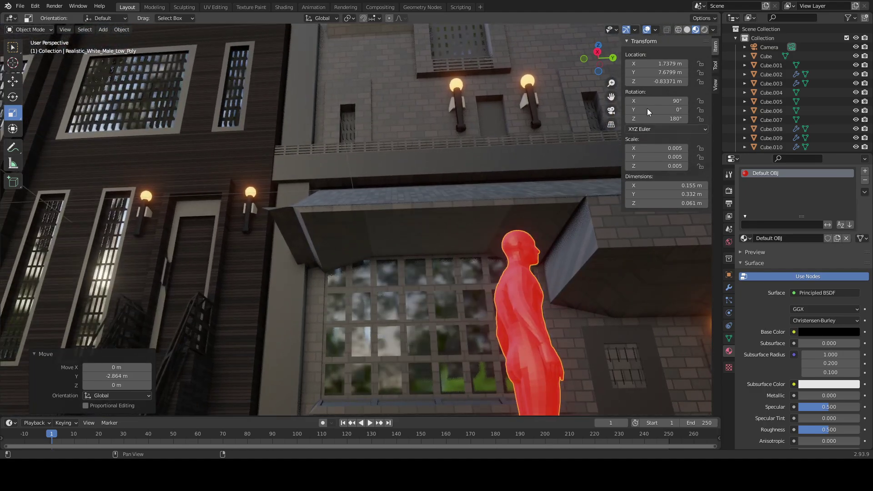
Step: Walk the camera along the street past the buildings and settle it facing the brick shop's front
click(611, 111)
key(shift+grave)
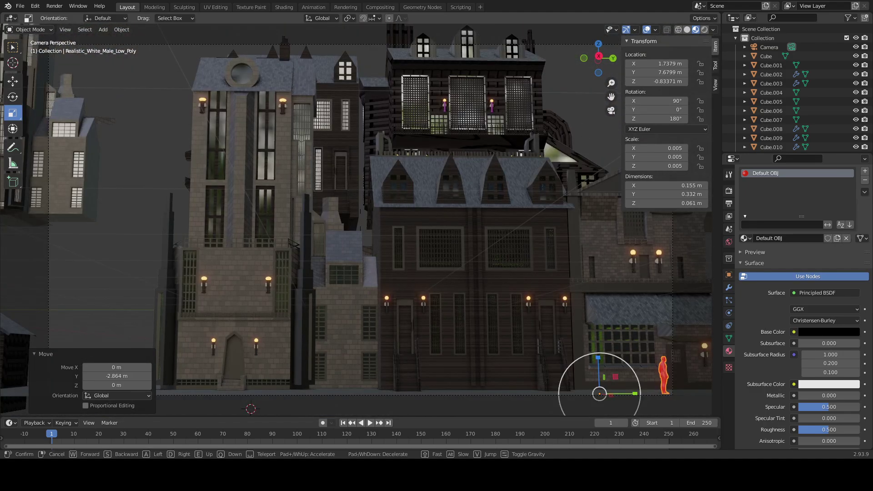
key(w)
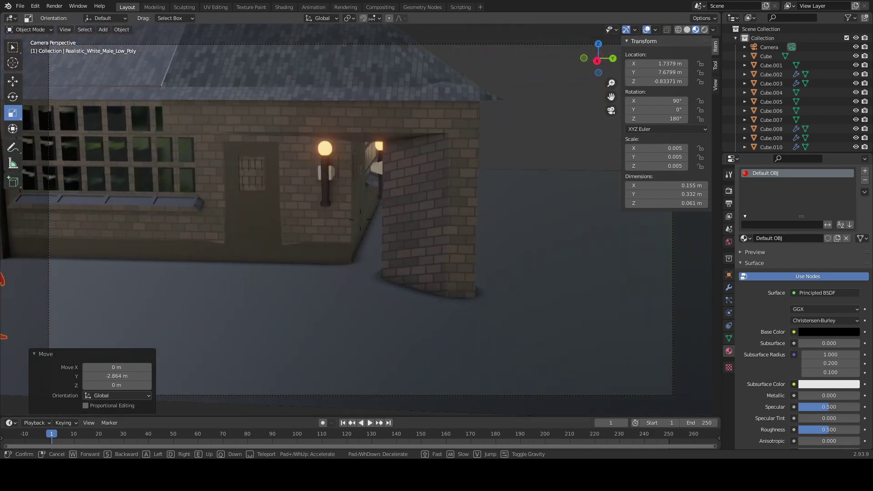
key(s)
key(a)
key(s)
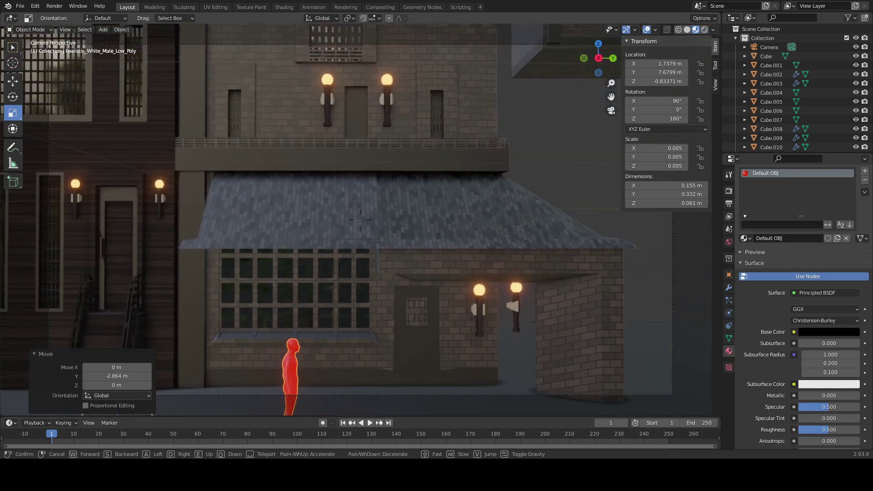
key(a)
key(a)
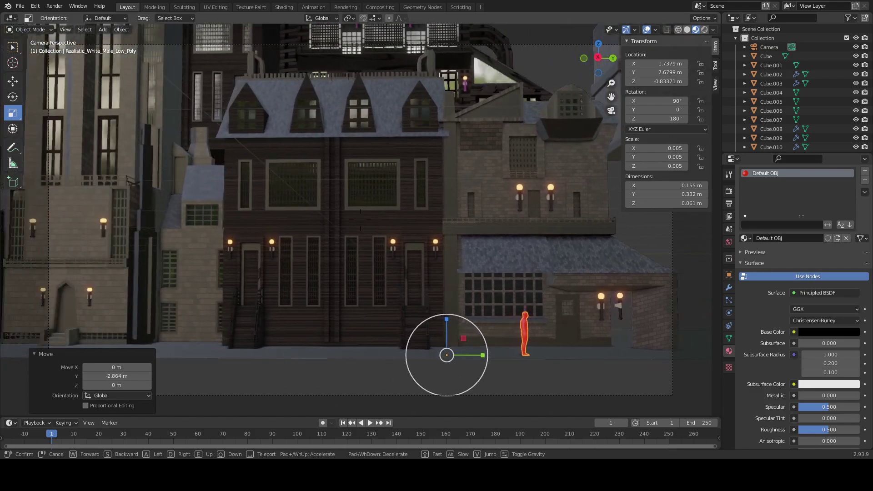
key(s)
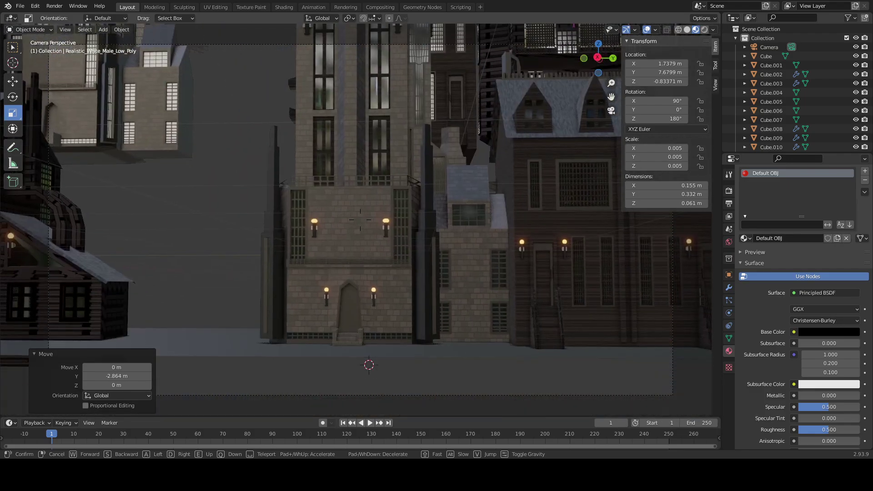
key(a)
key(a)
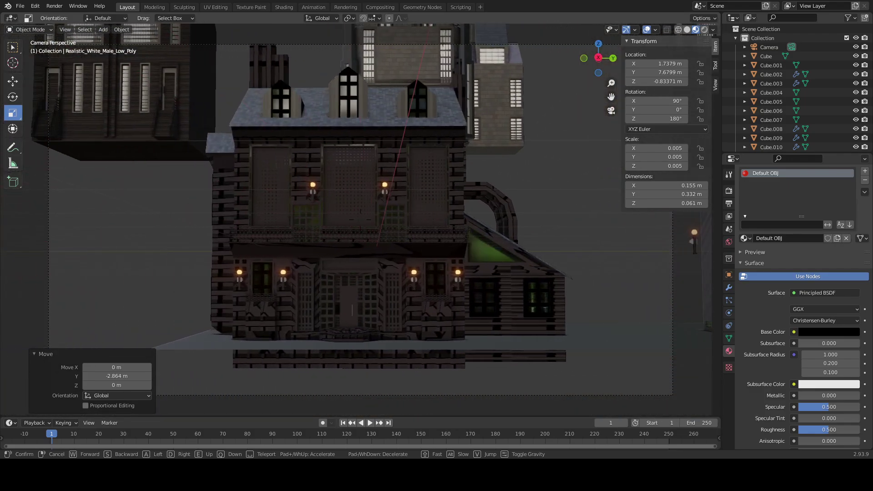
key(d)
key(w)
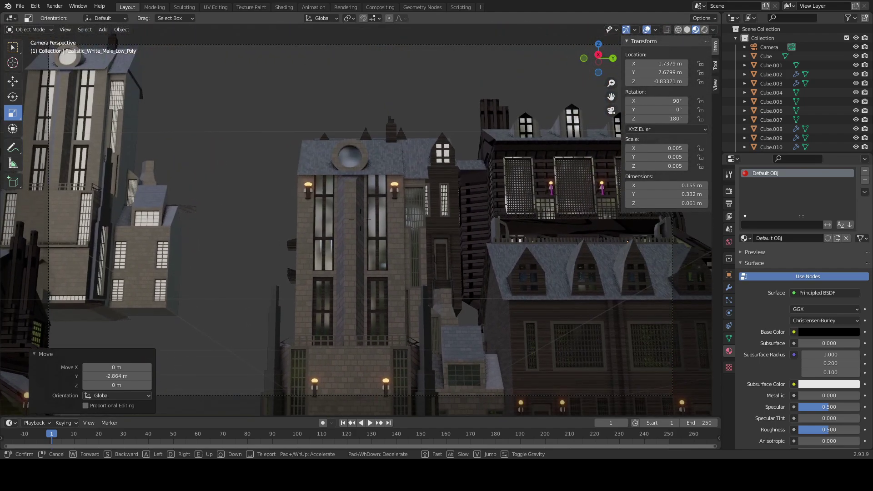
key(d)
key(d)
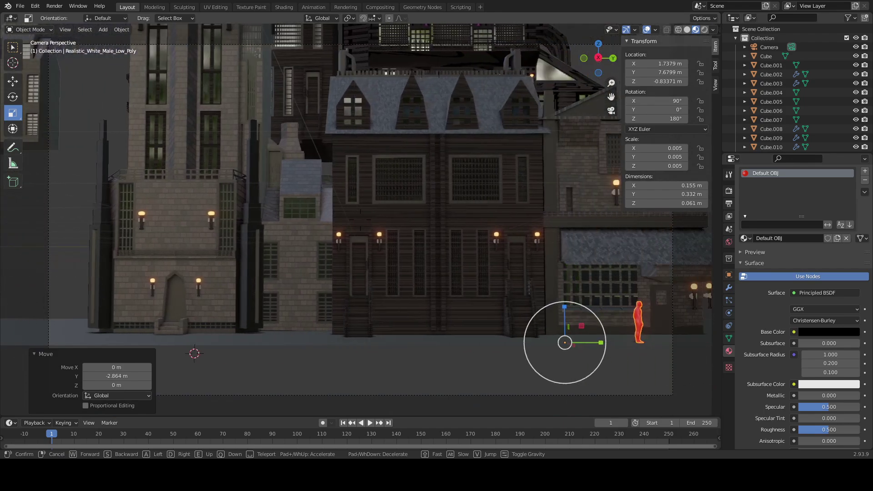
key(d)
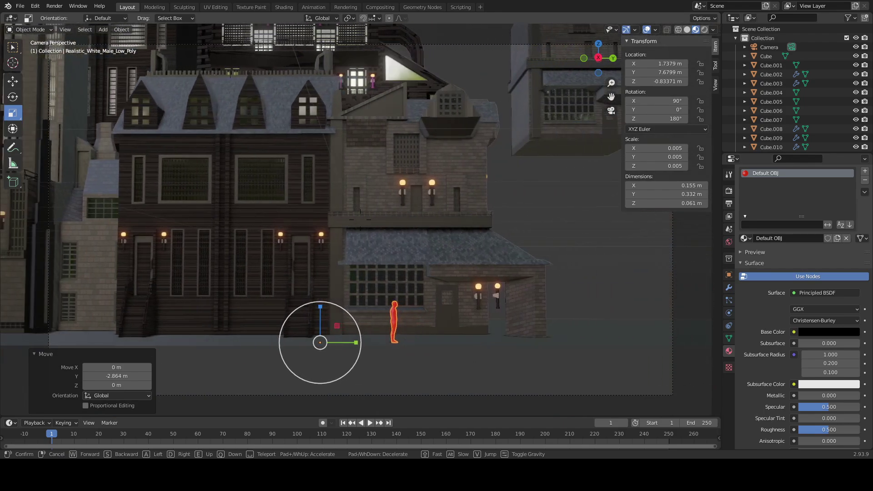
key(w)
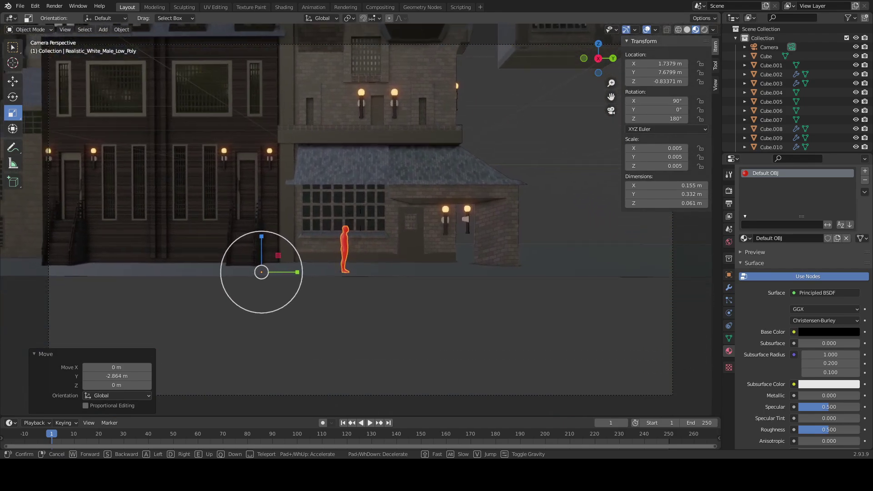
key(a)
key(d)
click(361, 219)
key(Tab)
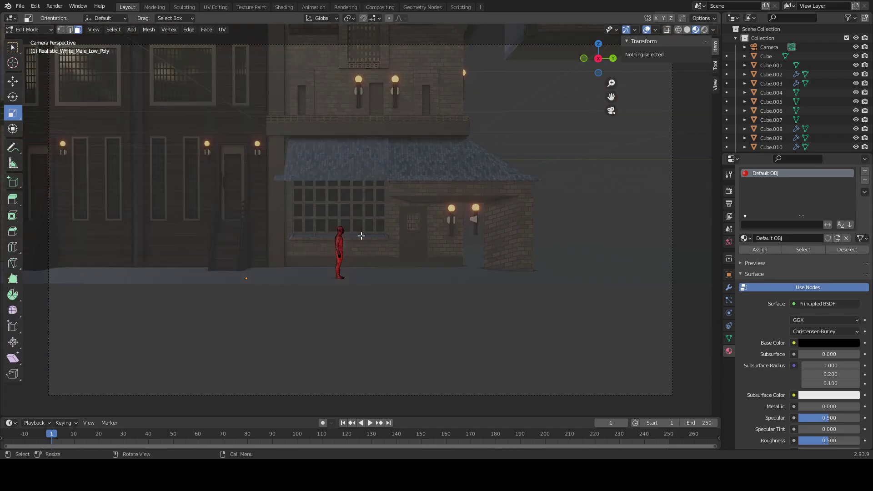
scroll(361, 254, down, 2)
middle_drag(362, 271, 406, 289)
key(Tab)
click(406, 290)
key(F12)
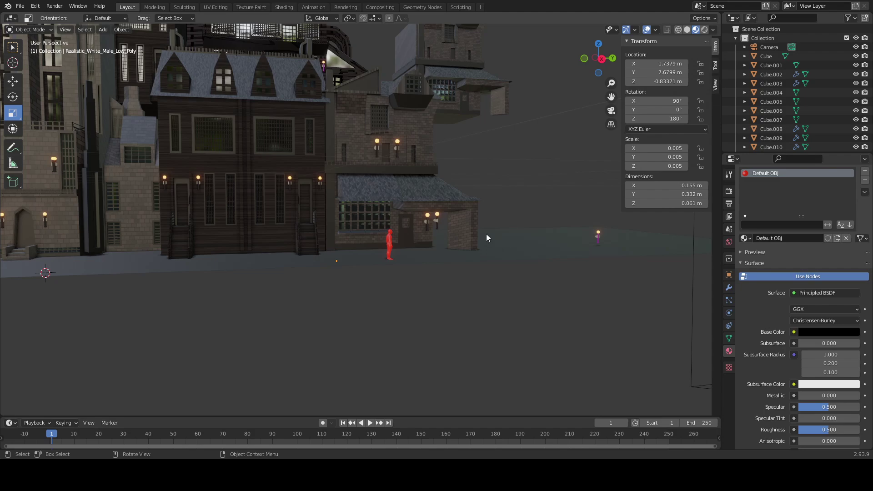
Step: Move the torch beside the shop's covered passage along Y to about 9.20 m, closer to the wall
click(438, 221)
middle_drag(469, 283, 460, 243)
scroll(443, 273, up, 6)
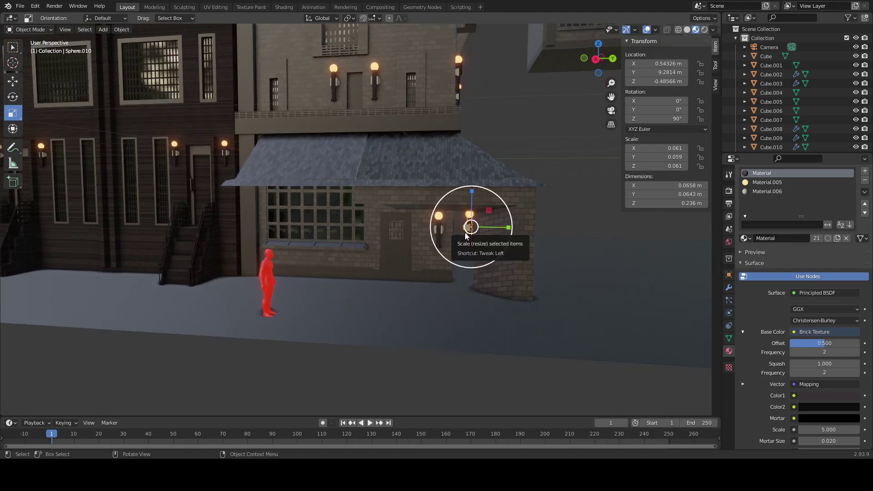
key(g)
key(x)
key(y)
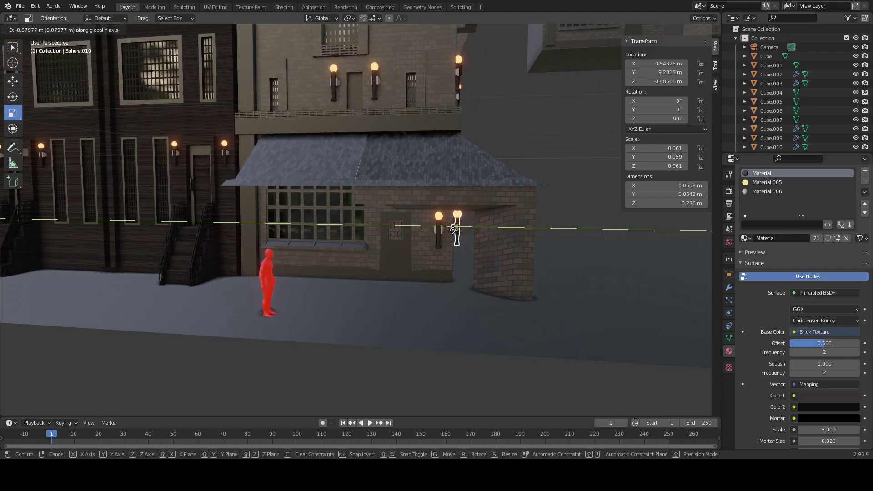
click(453, 229)
Step: Join the brick shop's two lower and four upper wall torches into the shop building
middle_drag(542, 225, 373, 289)
click(351, 228)
key(KP_Decimal)
shift+click(305, 217)
shift+click(522, 109)
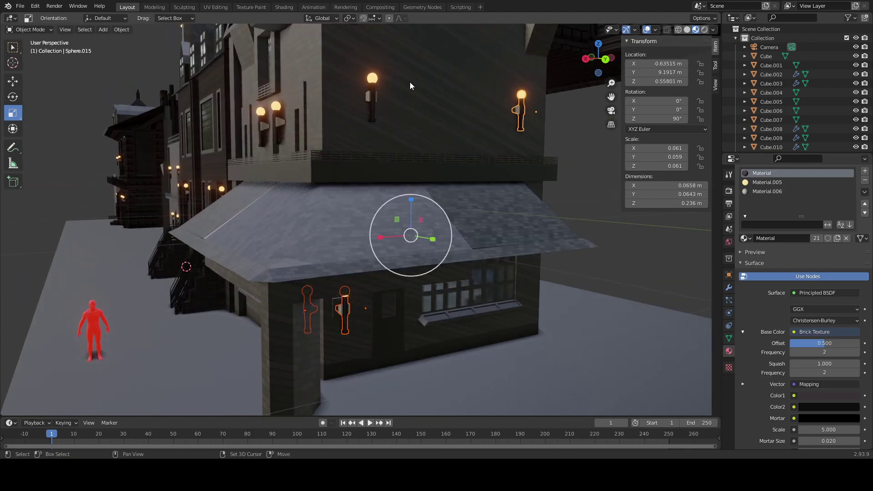
shift+click(378, 92)
shift+click(261, 114)
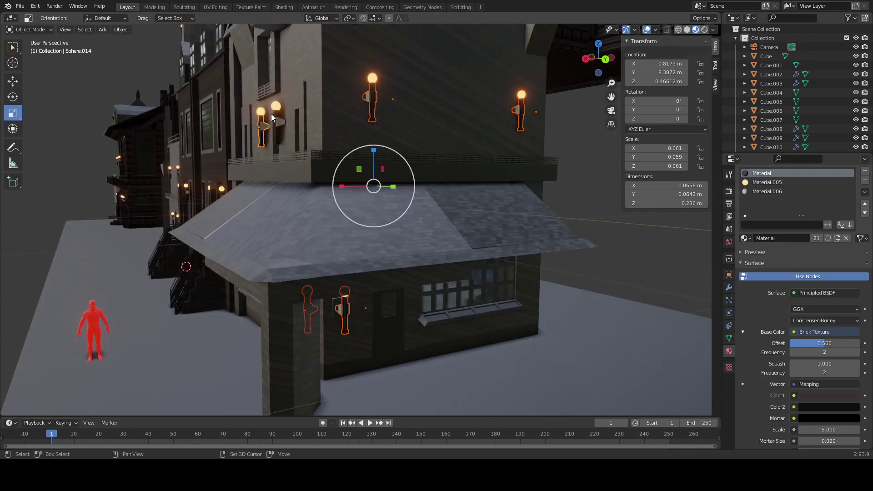
shift+click(275, 112)
shift+click(343, 110)
right_click(342, 110)
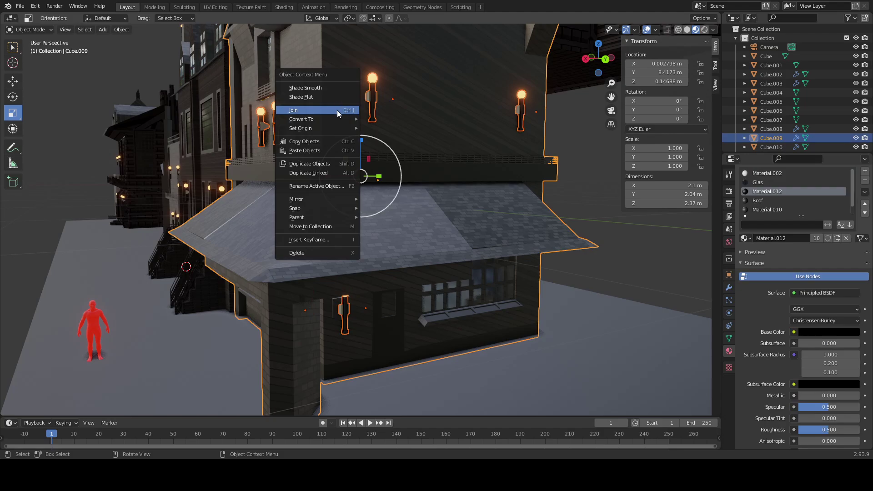
click(337, 110)
Step: Join the four wall torches around the entrance and above it into the stone tower
middle_drag(265, 180, 317, 196)
scroll(314, 204, up, 5)
click(244, 229)
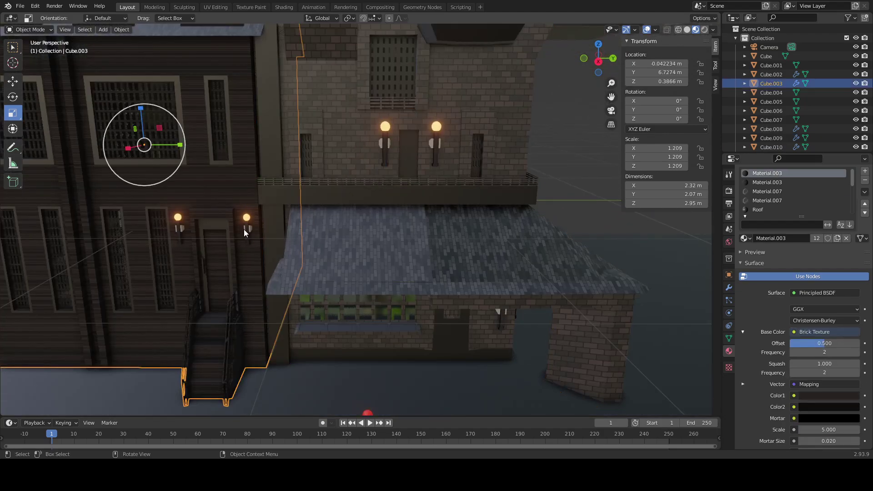
middle_drag(244, 229, 429, 203)
scroll(218, 186, down, 5)
click(195, 186)
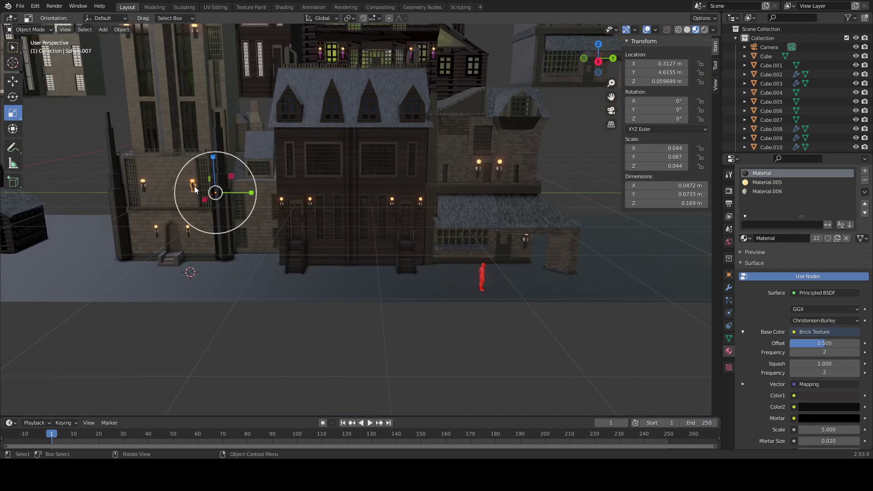
shift+middle_drag(190, 199, 239, 212)
scroll(280, 211, up, 2)
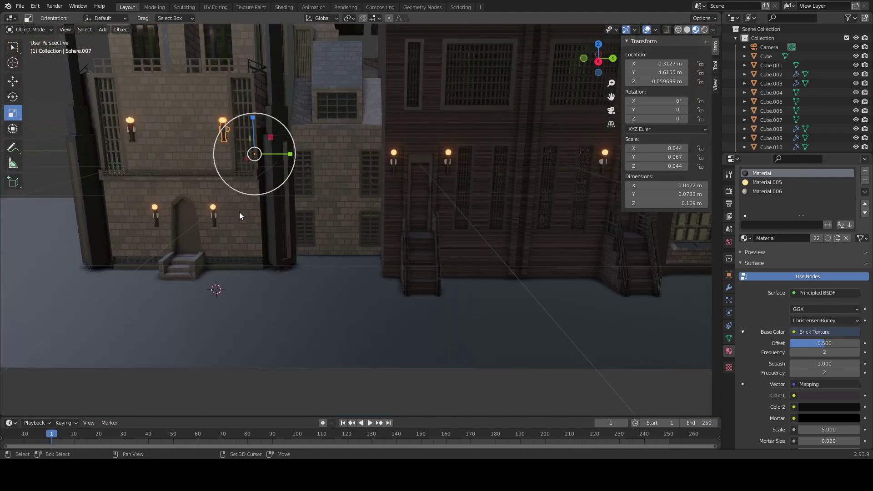
shift+click(214, 217)
shift+click(156, 216)
shift+click(130, 127)
shift+click(165, 114)
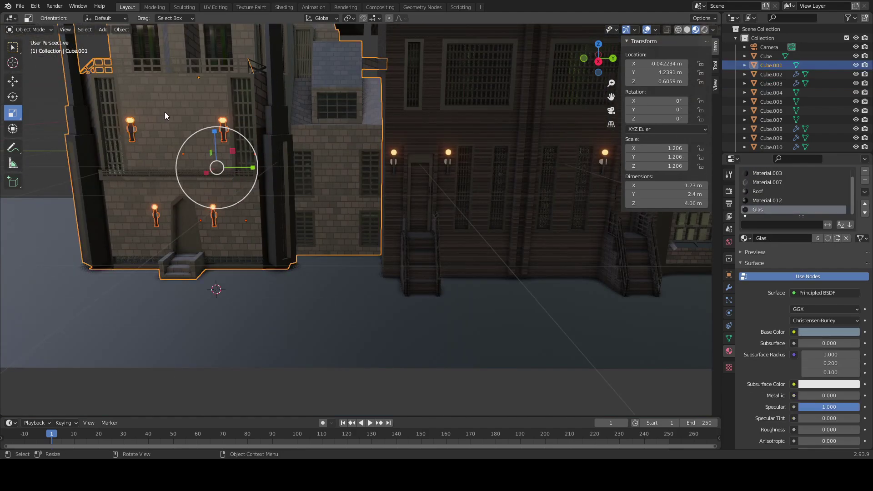
right_click(164, 113)
click(163, 114)
Step: Join the two torches just below the roof into the stone tower and clear the selection
scroll(201, 175, down, 4)
shift+middle_drag(223, 195, 315, 226)
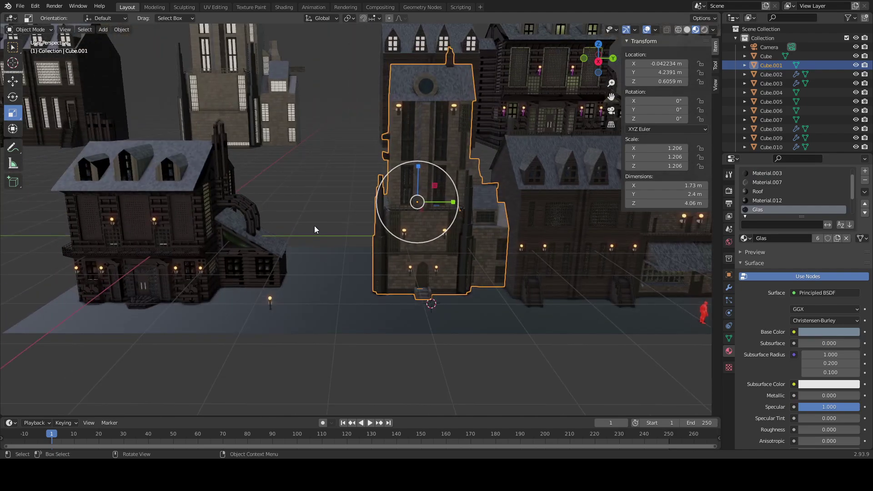
click(398, 109)
shift+click(454, 107)
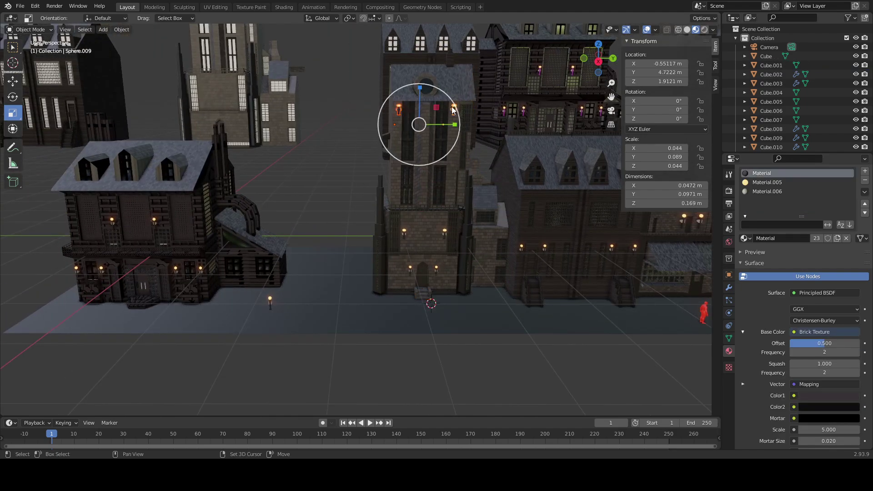
shift+click(451, 84)
right_click(451, 85)
click(451, 86)
click(282, 179)
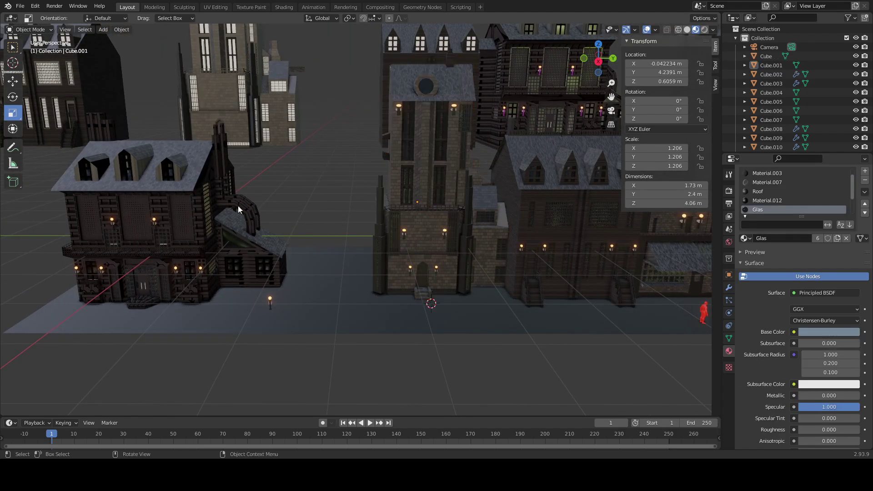
click(218, 220)
shift+click(201, 269)
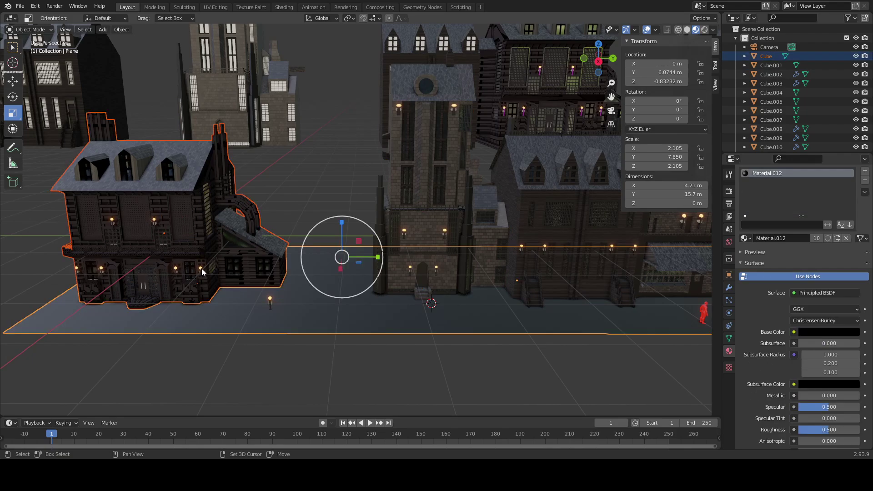
click(251, 201)
middle_drag(303, 234, 315, 221)
key(Tab)
scroll(377, 255, down, 4)
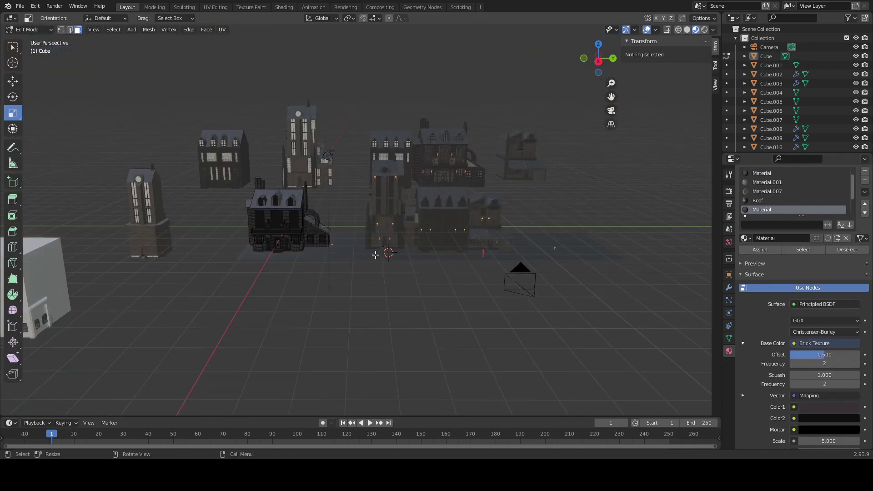
key(Tab)
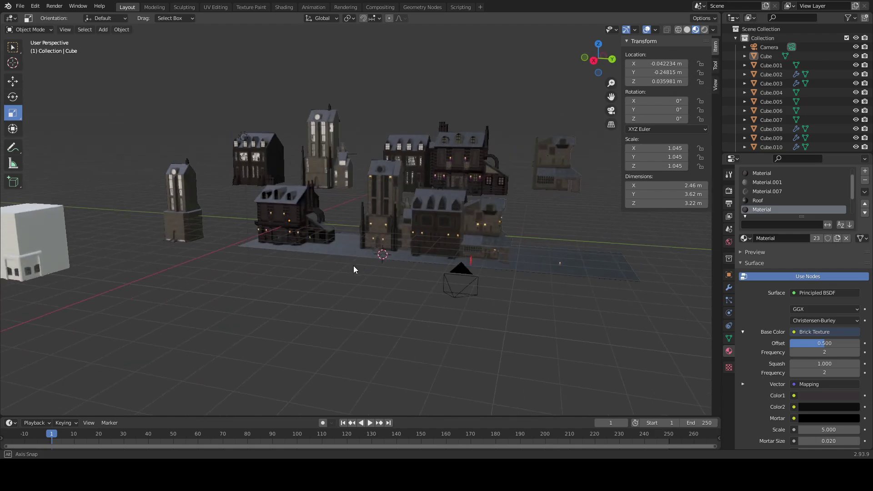